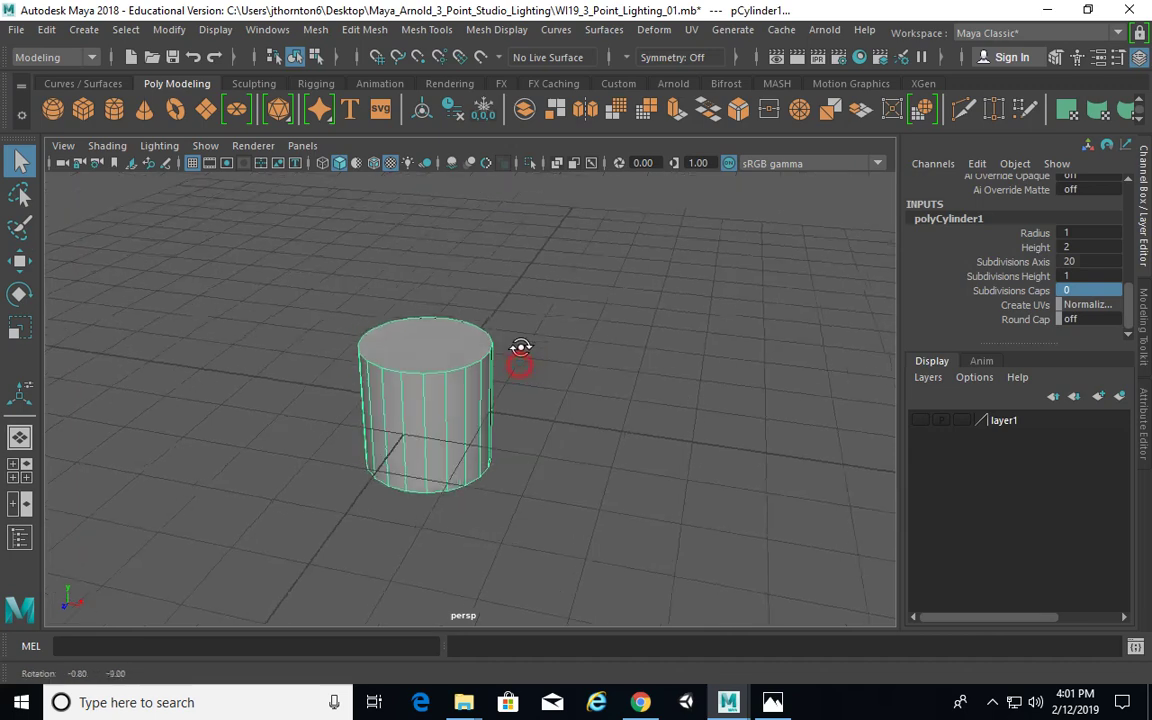
alt+right_drag(702, 411, 588, 378)
alt+drag(588, 384, 592, 374)
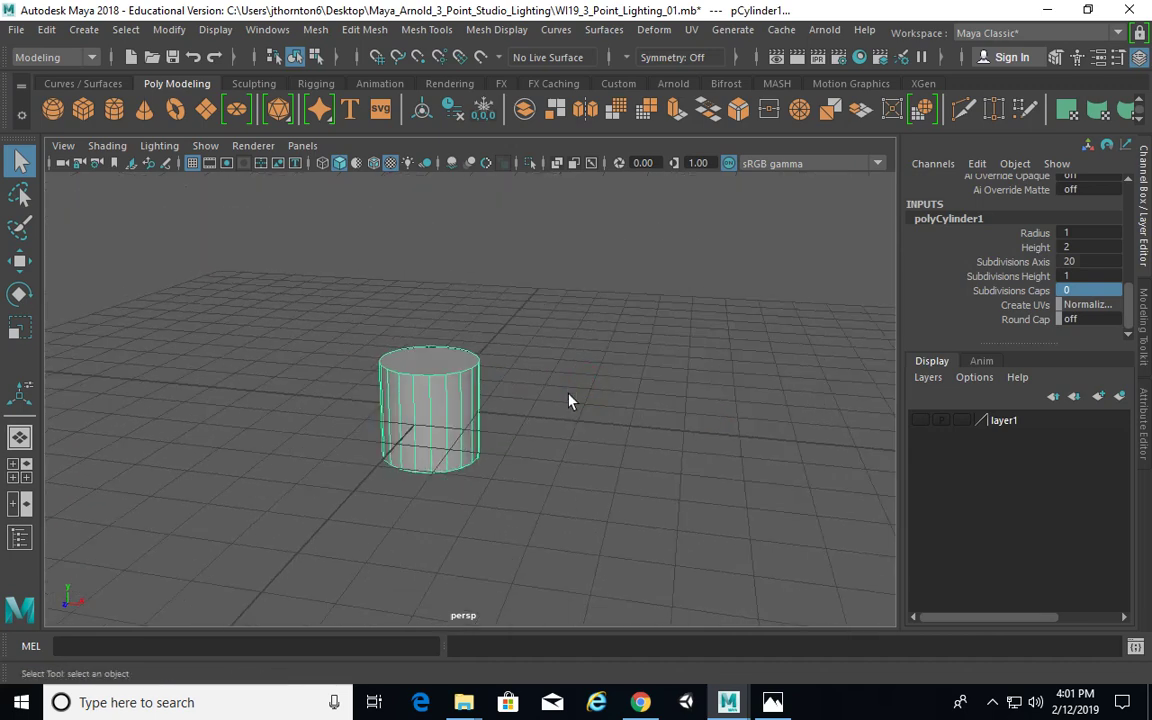
key(r)
alt+right_drag(648, 432, 478, 352)
alt+right_drag(476, 406, 424, 398)
alt+drag(424, 398, 489, 375)
key(w)
alt+right_drag(666, 409, 516, 386)
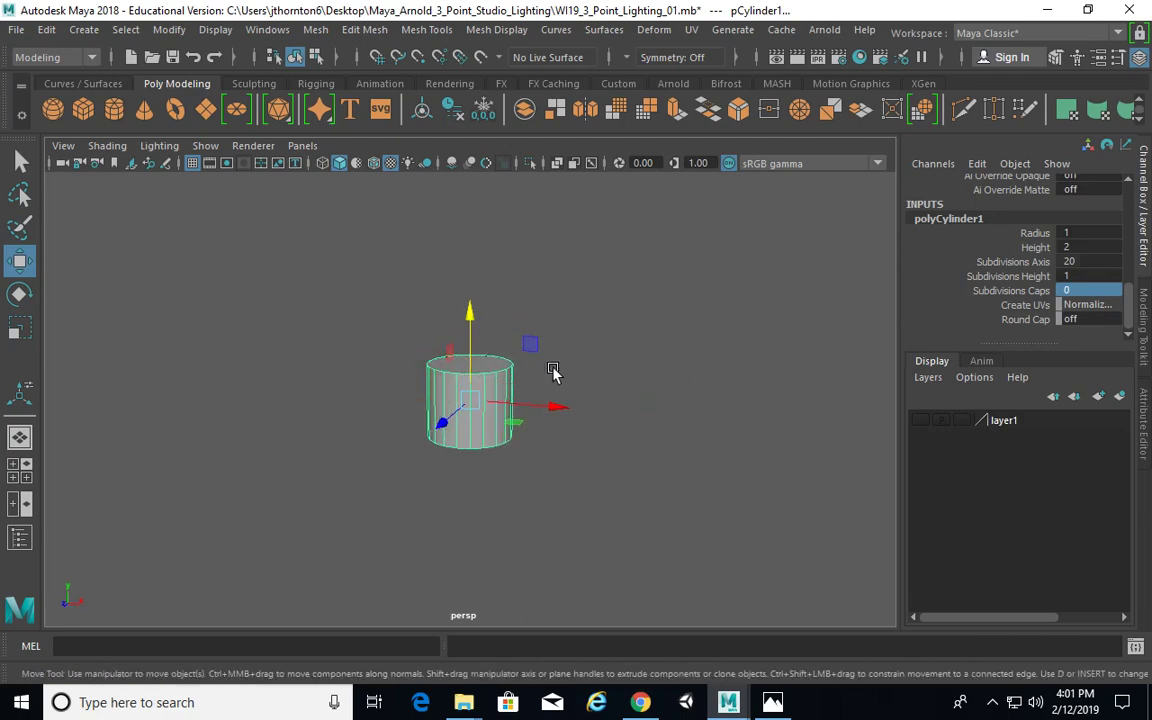
Switch to File Explorer and look through the files in the Maya_Arnold_3_Point_Studio_Lighting folder.
click(1047, 10)
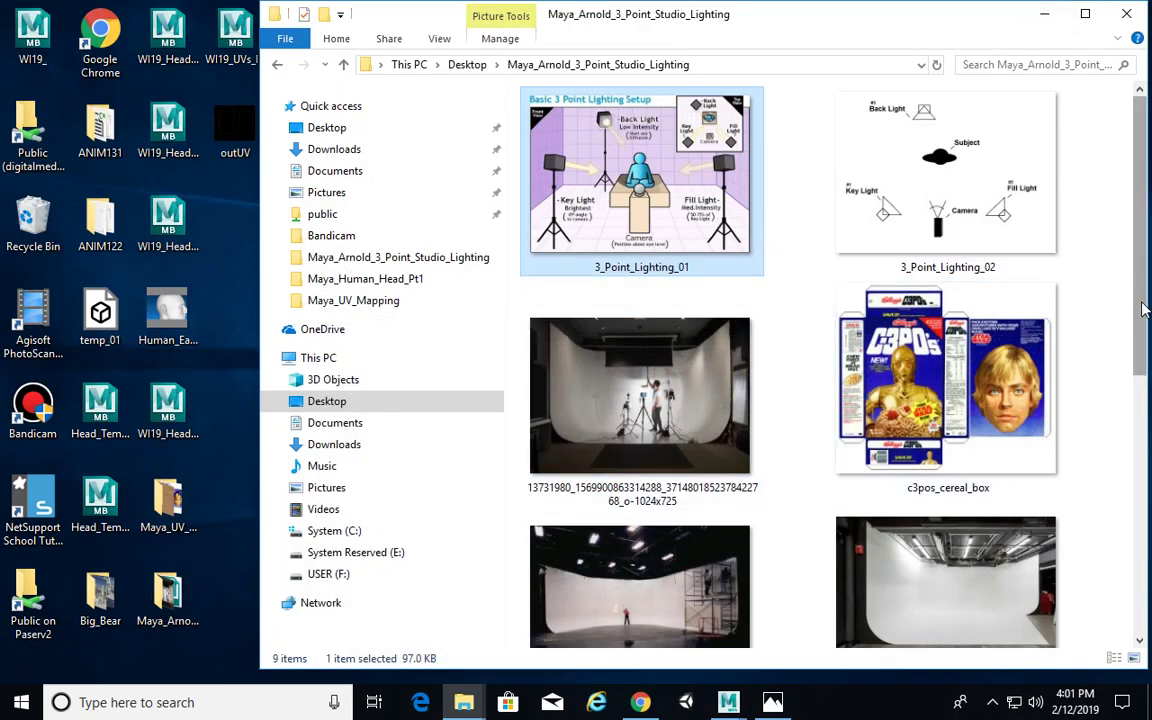
scroll(958, 408, down, 6)
scroll(955, 305, up, 6)
scroll(955, 295, down, 5)
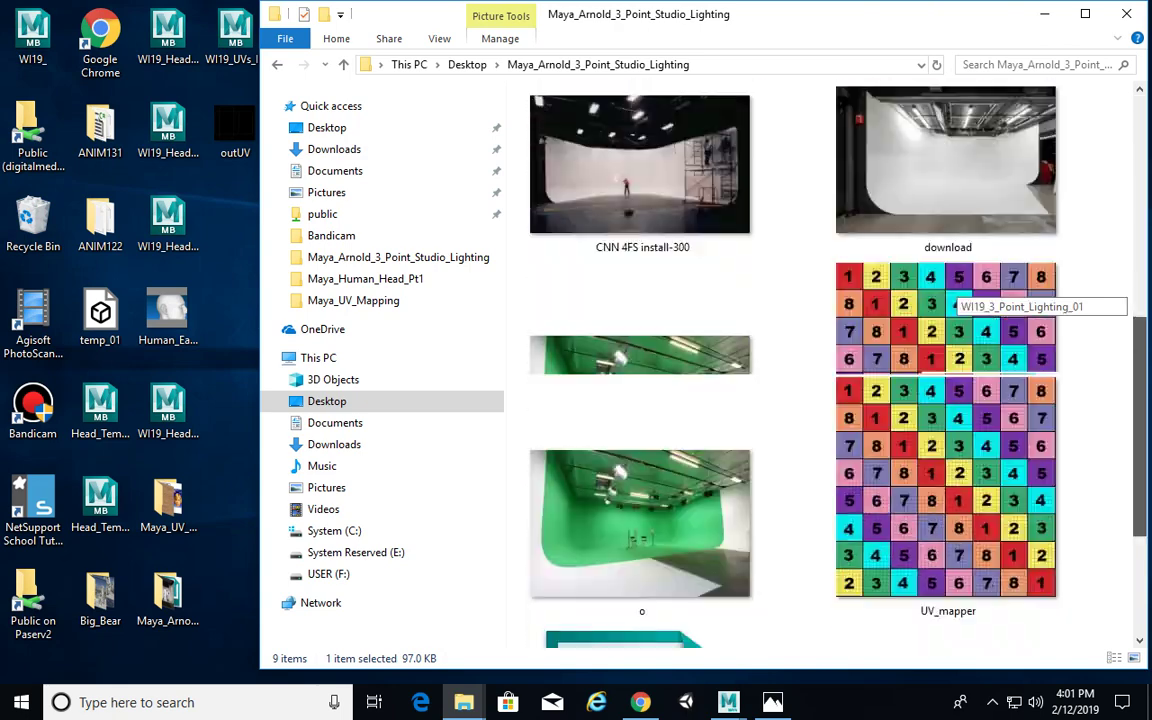
scroll(955, 295, up, 5)
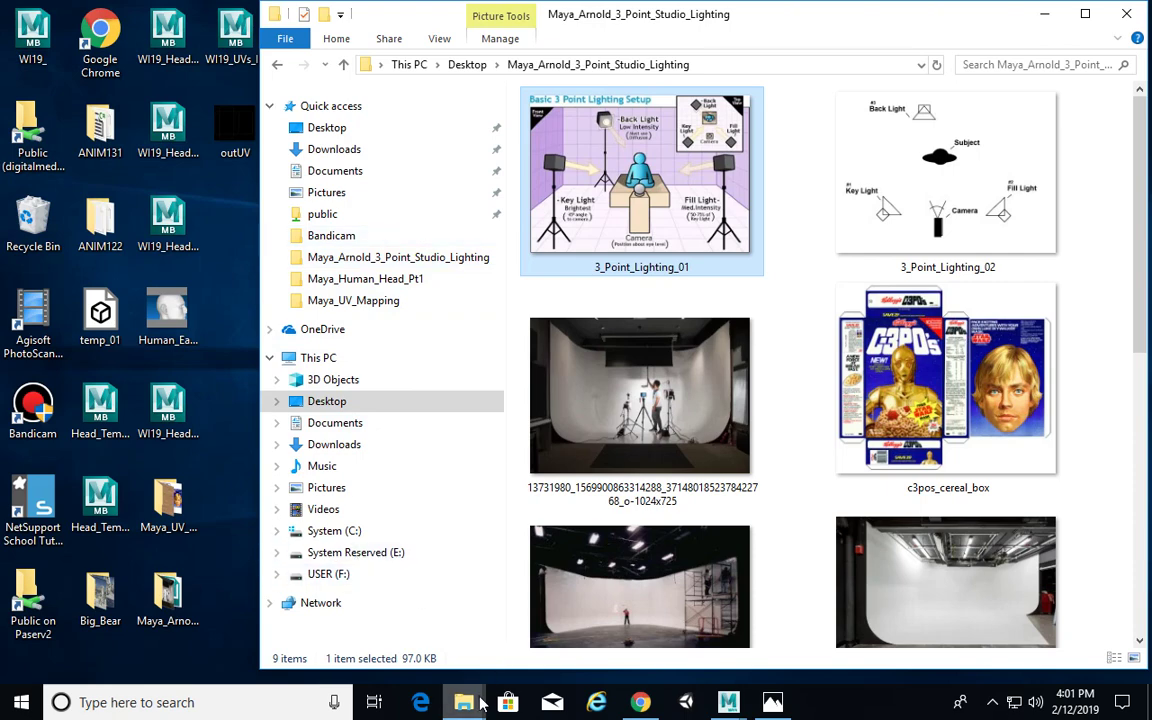
In a new File Explorer window, open public > PC Server > _ANIM_130_WI19_Intro_To_Modeling > Ref > Maya_Arnold_Indoor_Lighting_And_AI_Standard_Surface.
drag(463, 702, 430, 632)
click(437, 604)
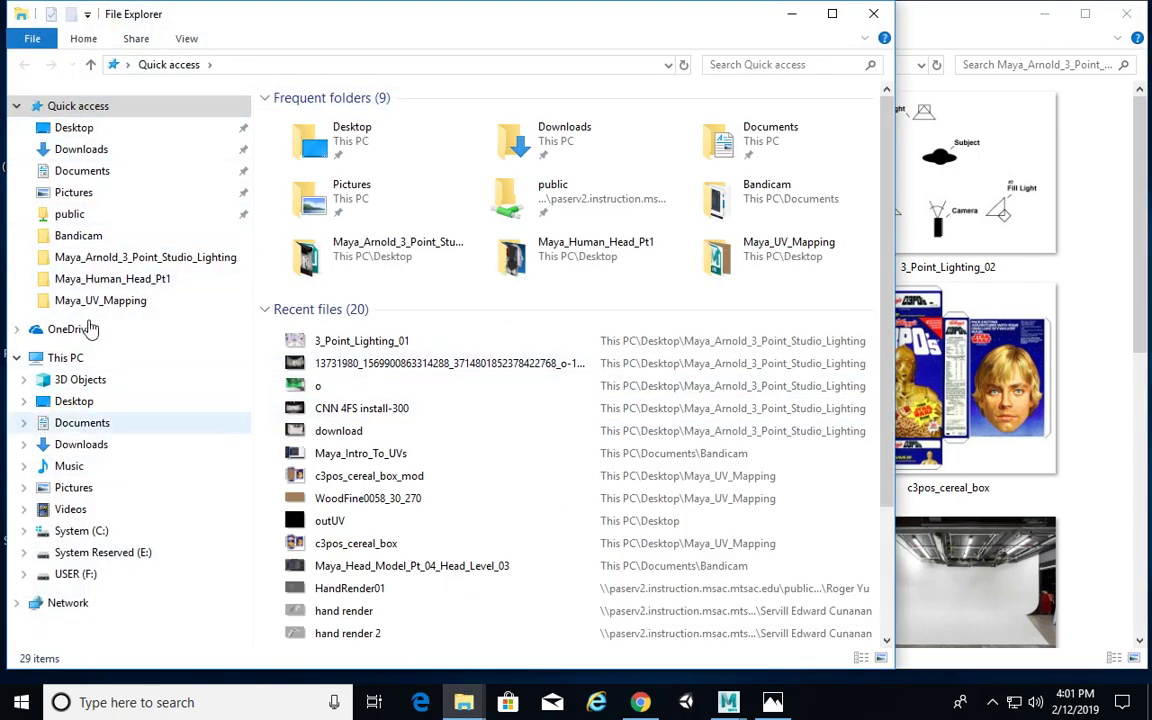
click(75, 214)
double_click(327, 194)
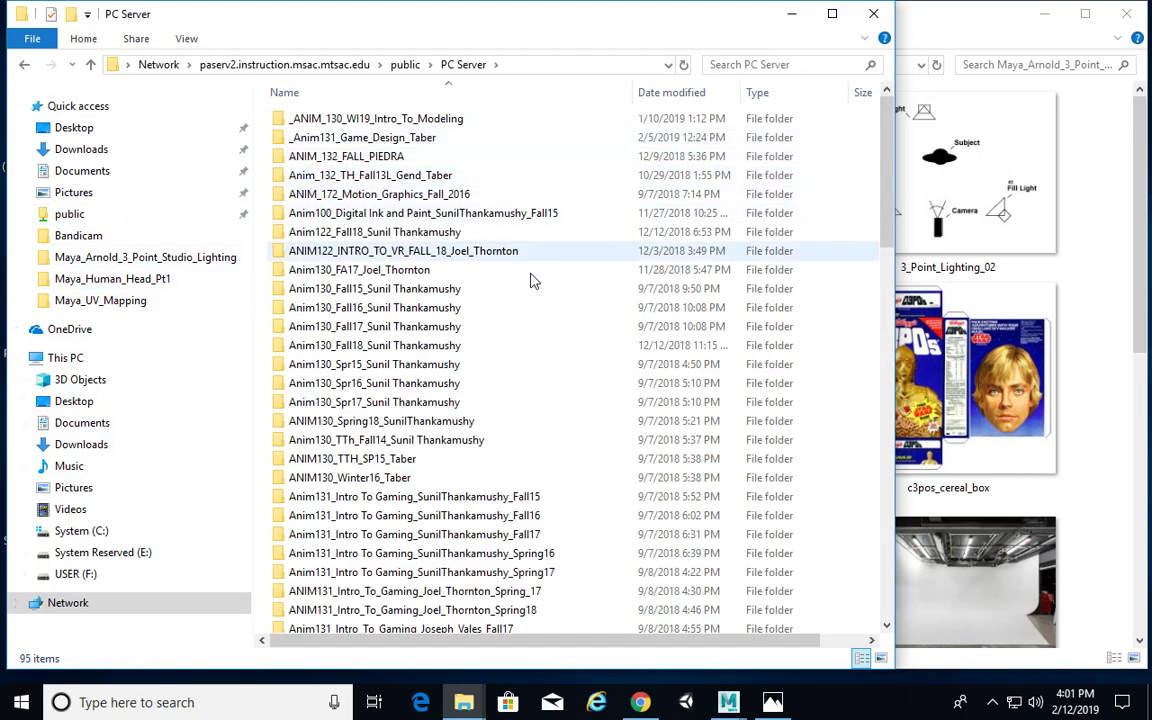
click(418, 120)
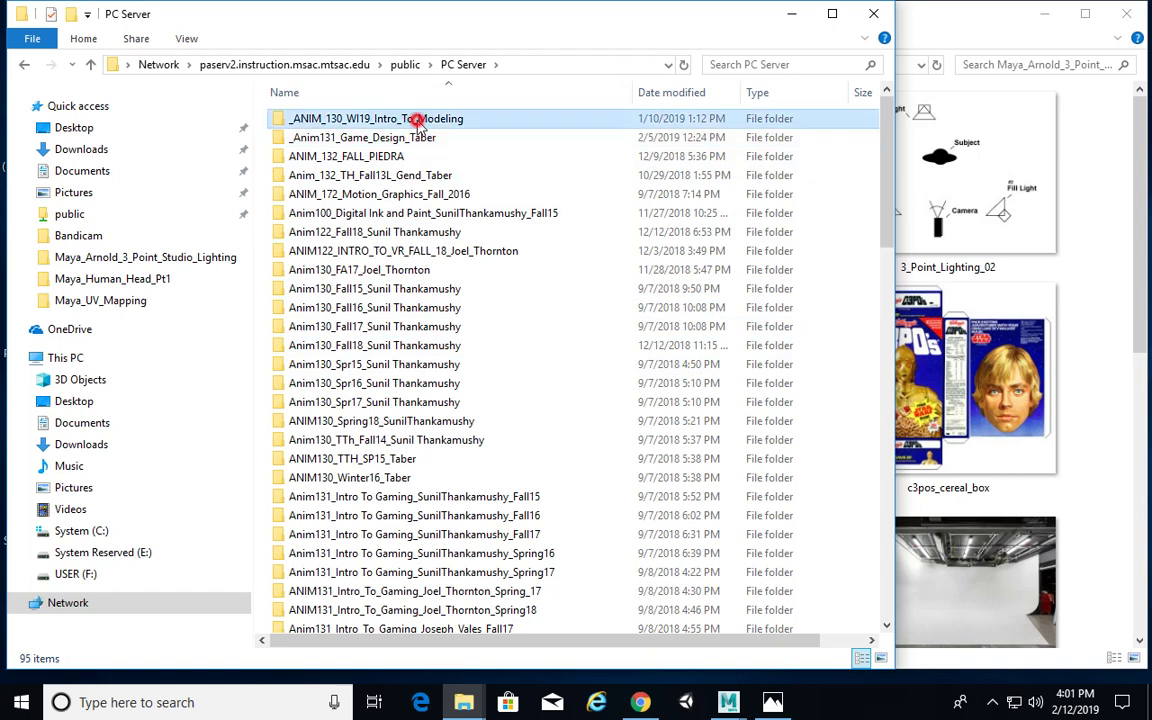
double_click(418, 120)
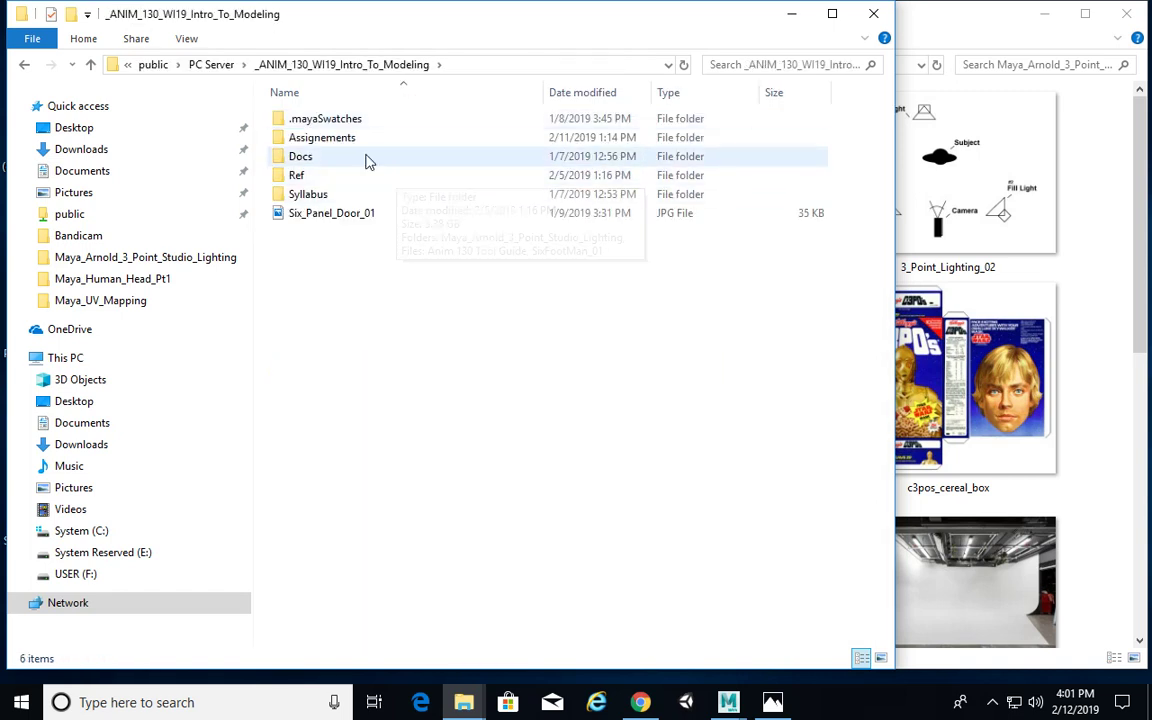
double_click(329, 177)
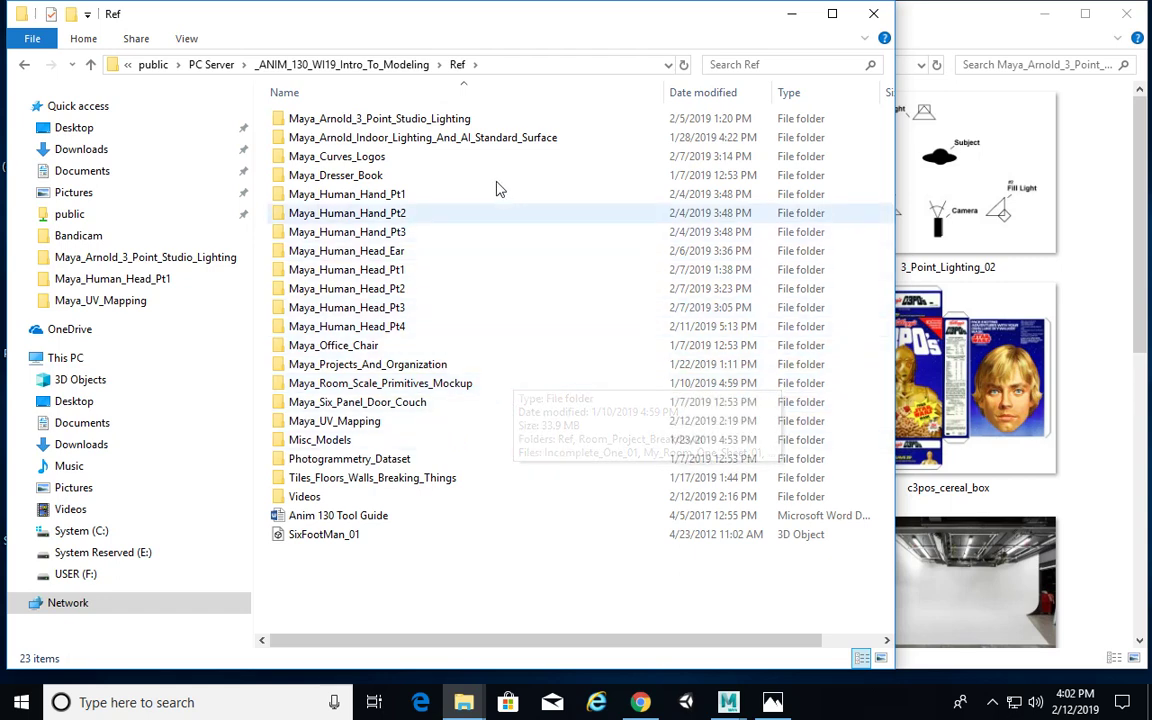
double_click(357, 137)
Copy SixFootMan_01 into the desktop folder Maya_Arnold_3_Point_Studio_Lighting and close the server window.
right_click(323, 252)
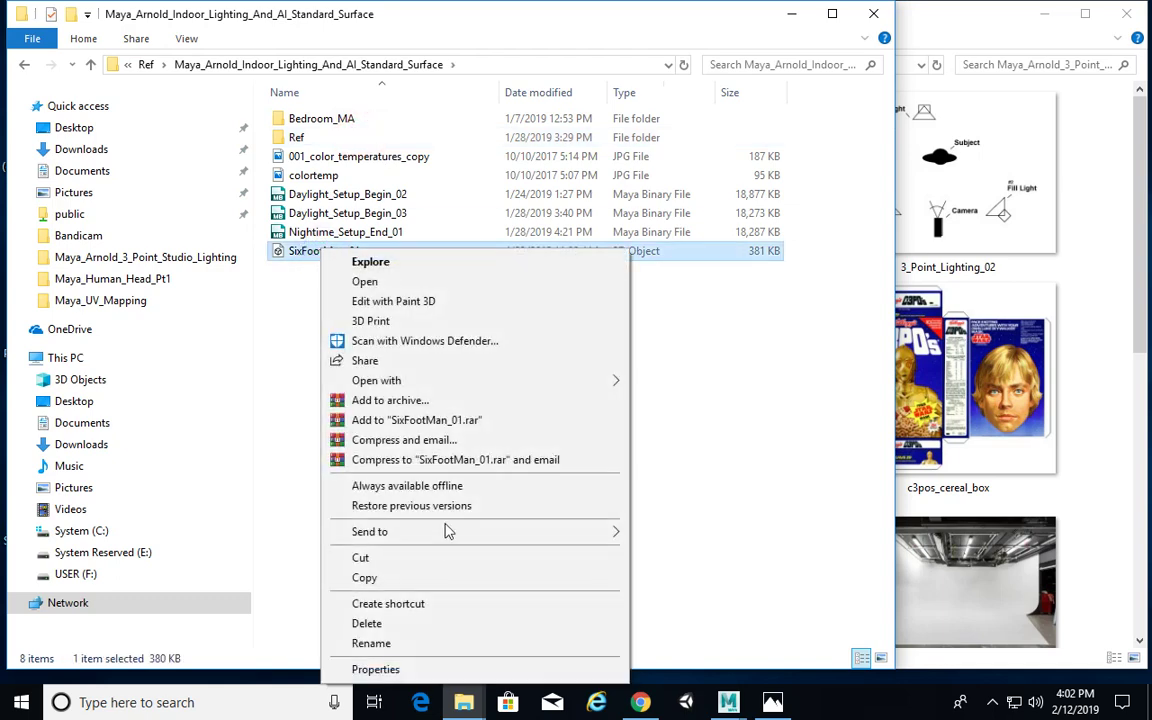
click(437, 576)
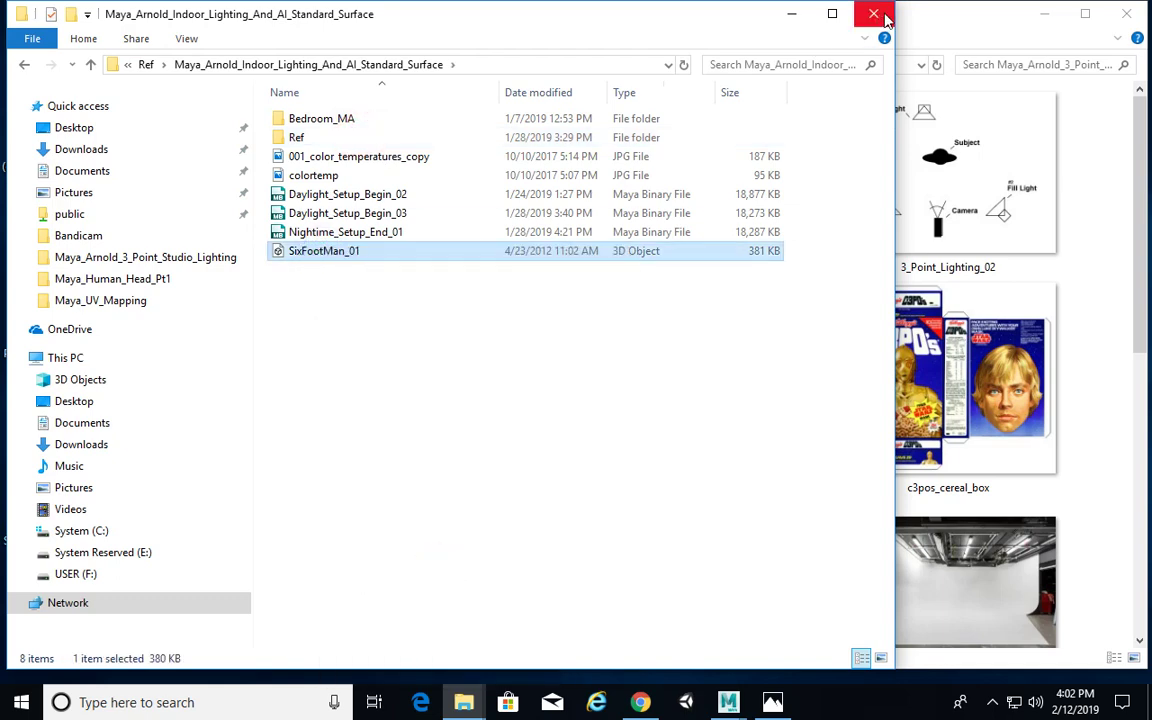
click(950, 27)
right_click(1093, 226)
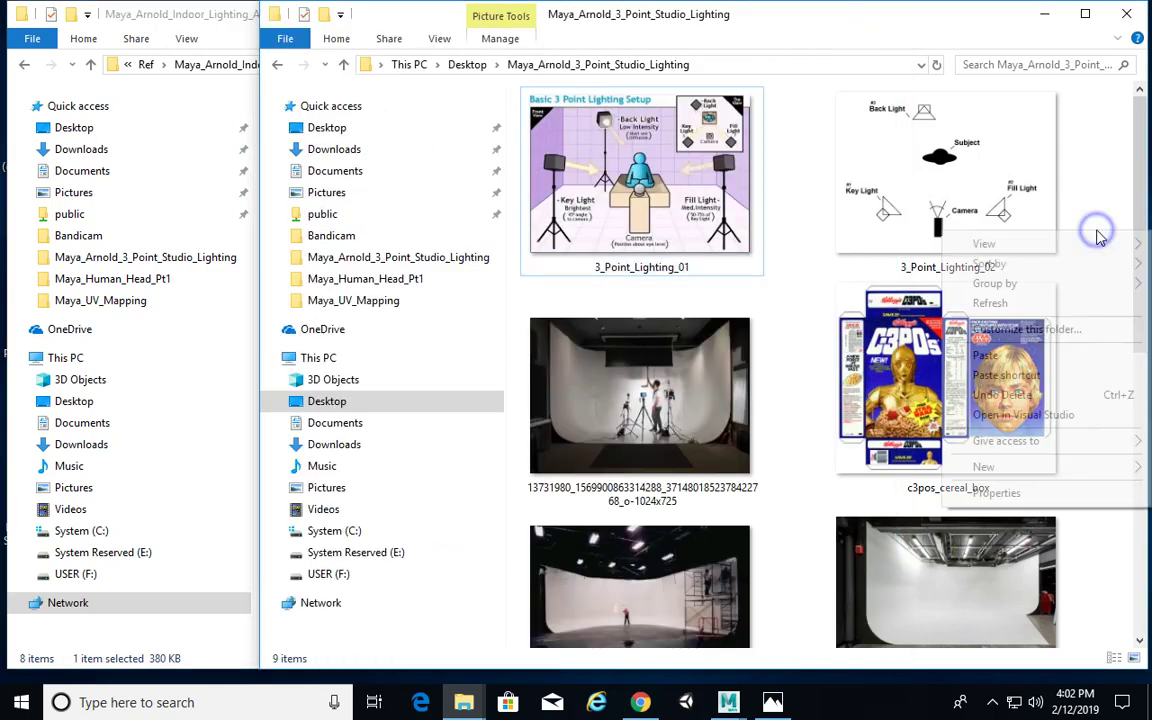
click(1022, 356)
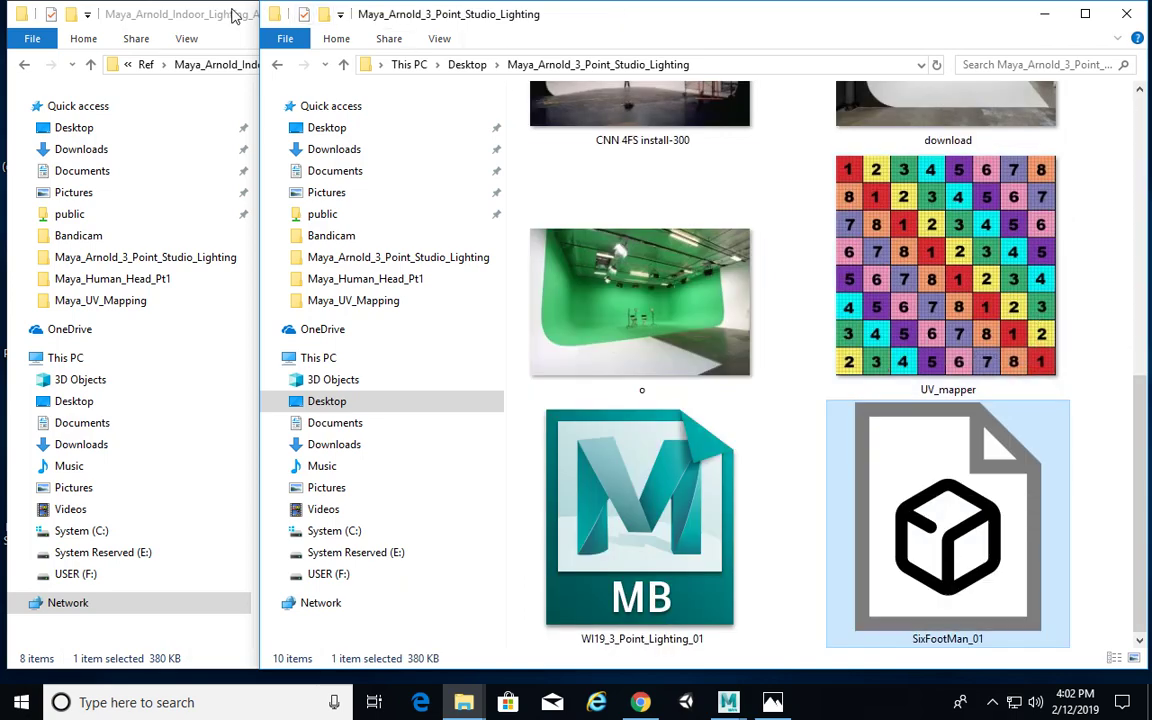
click(232, 14)
click(880, 12)
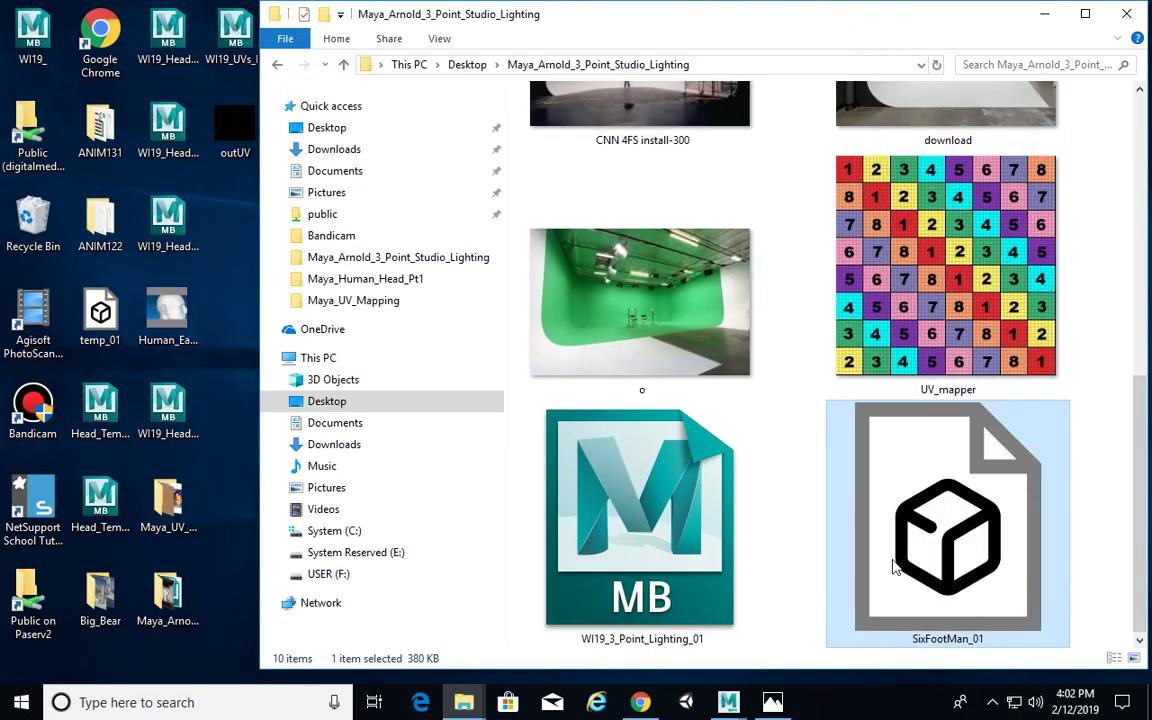
Switch back to Maya and import SixFootMan_01.obj from the Maya_Arnold_3_Point_Studio_Lighting folder into the scene.
click(772, 702)
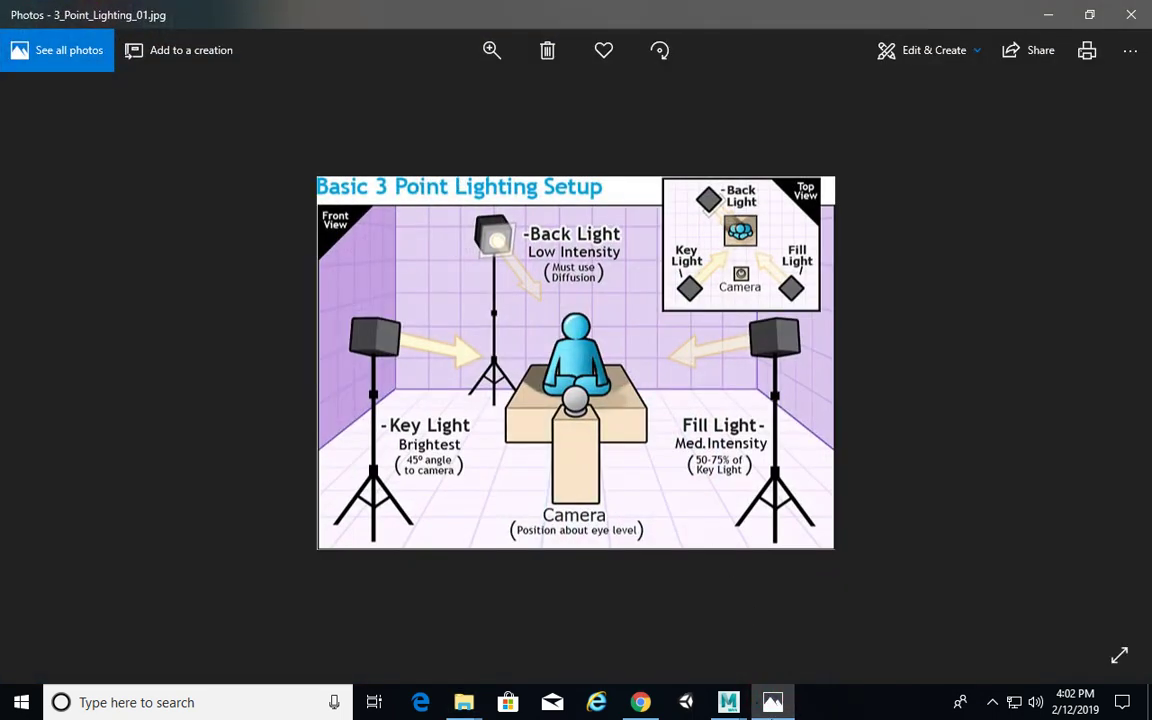
mouse_move(735, 705)
click(815, 615)
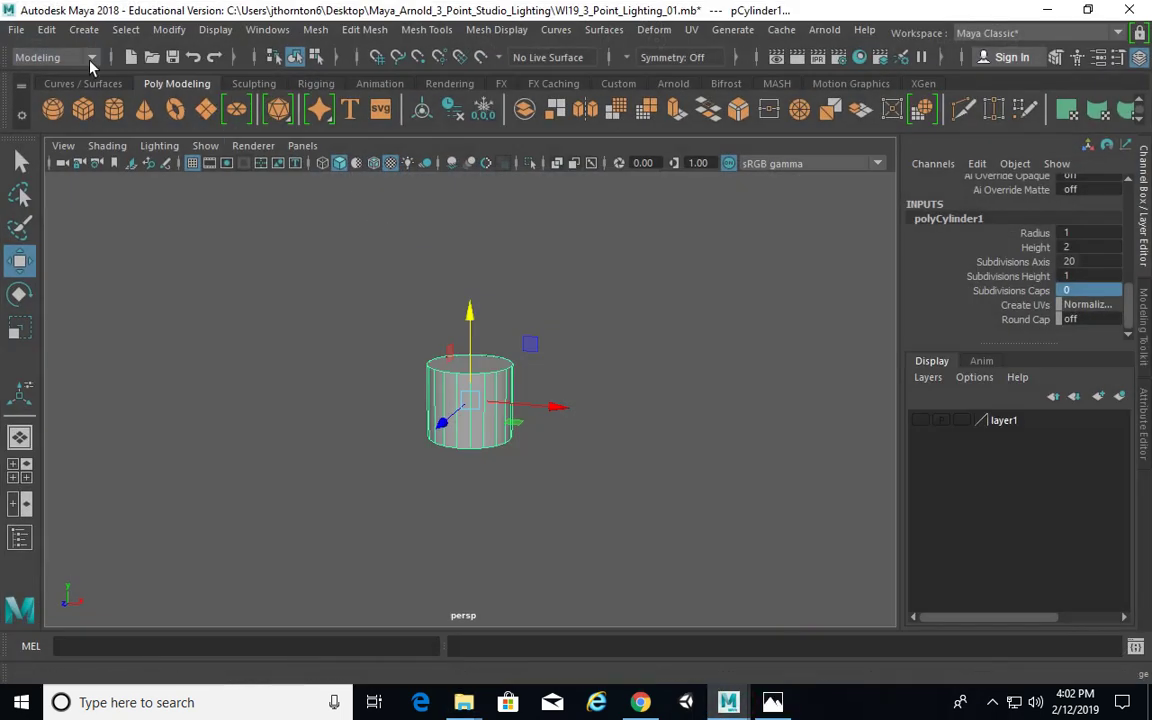
click(12, 31)
click(69, 226)
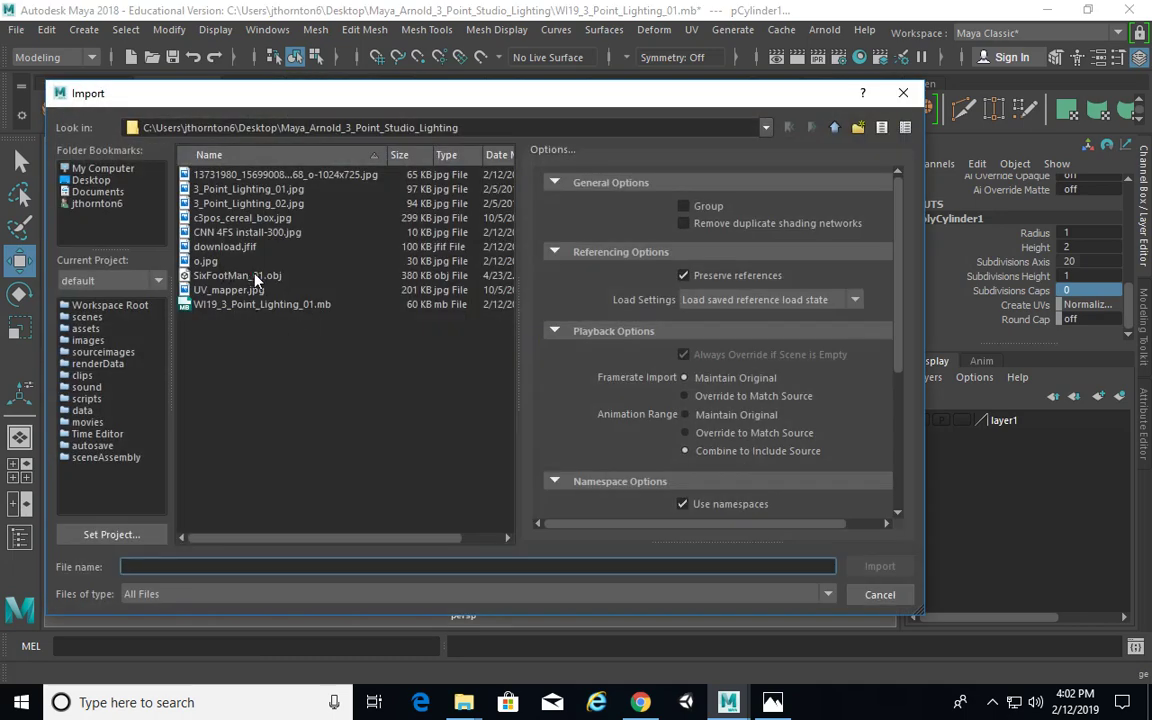
double_click(256, 282)
click(576, 440)
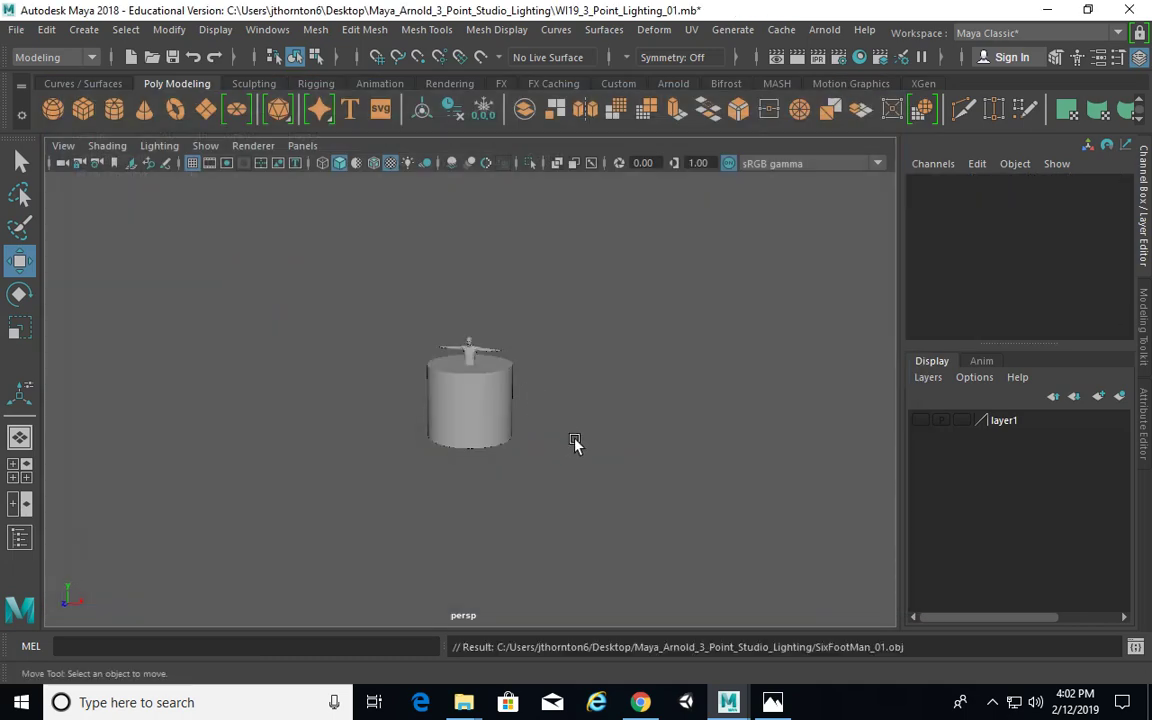
Scale the cylinder up around the human figure to about 497 in X and Z and 433 in Y.
click(487, 374)
alt+right_drag(416, 430, 556, 441)
key(r)
drag(476, 403, 848, 404)
alt+drag(590, 430, 604, 410)
alt+right_drag(687, 404, 512, 378)
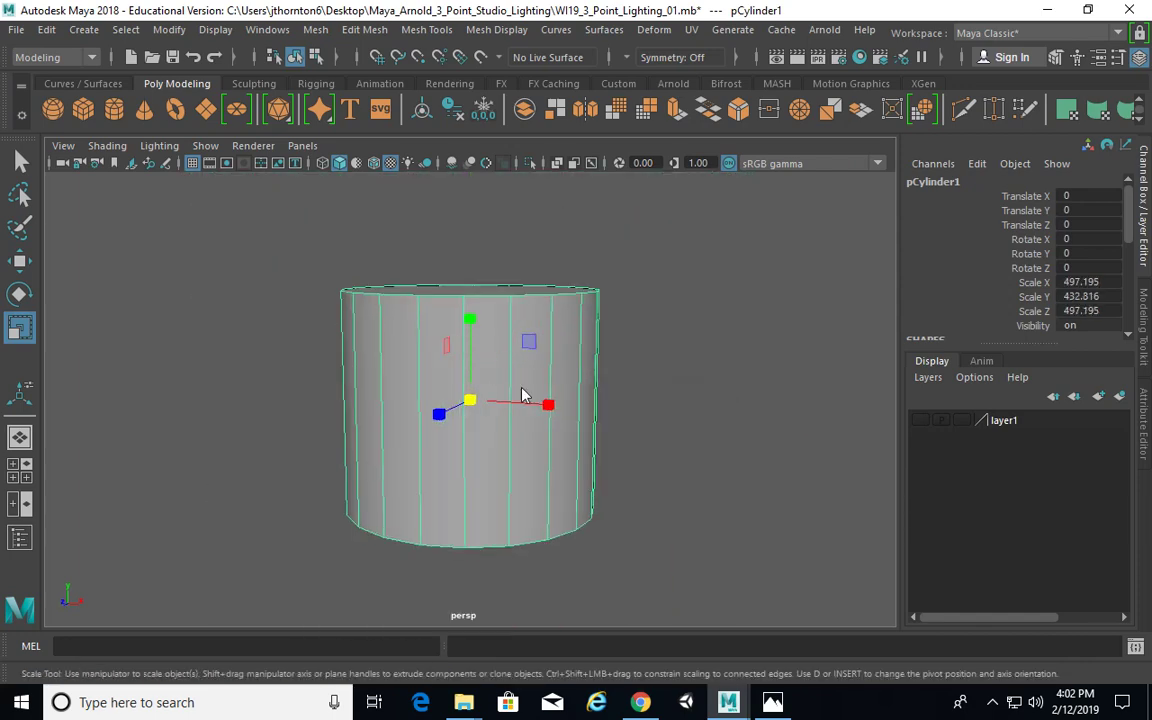
In the wireframe side view, raise the cylinder to a Translate Y of about 435 so its base sits at the figure's feet.
key(space)
key(4)
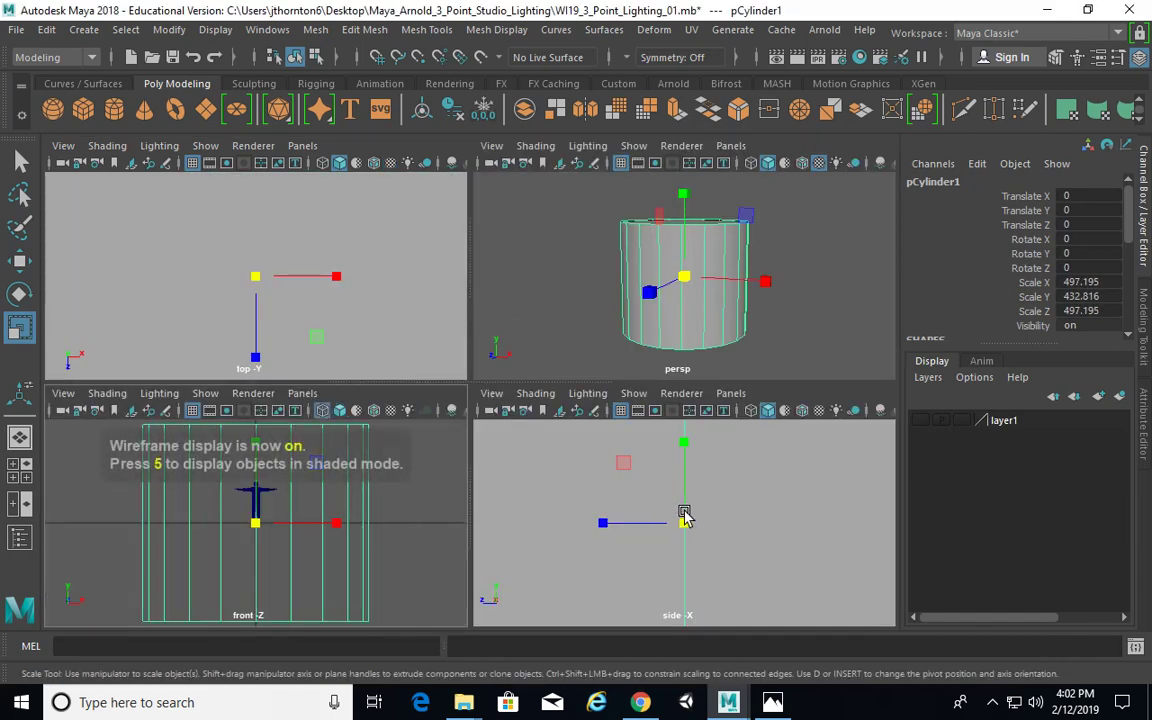
key(4)
key(space)
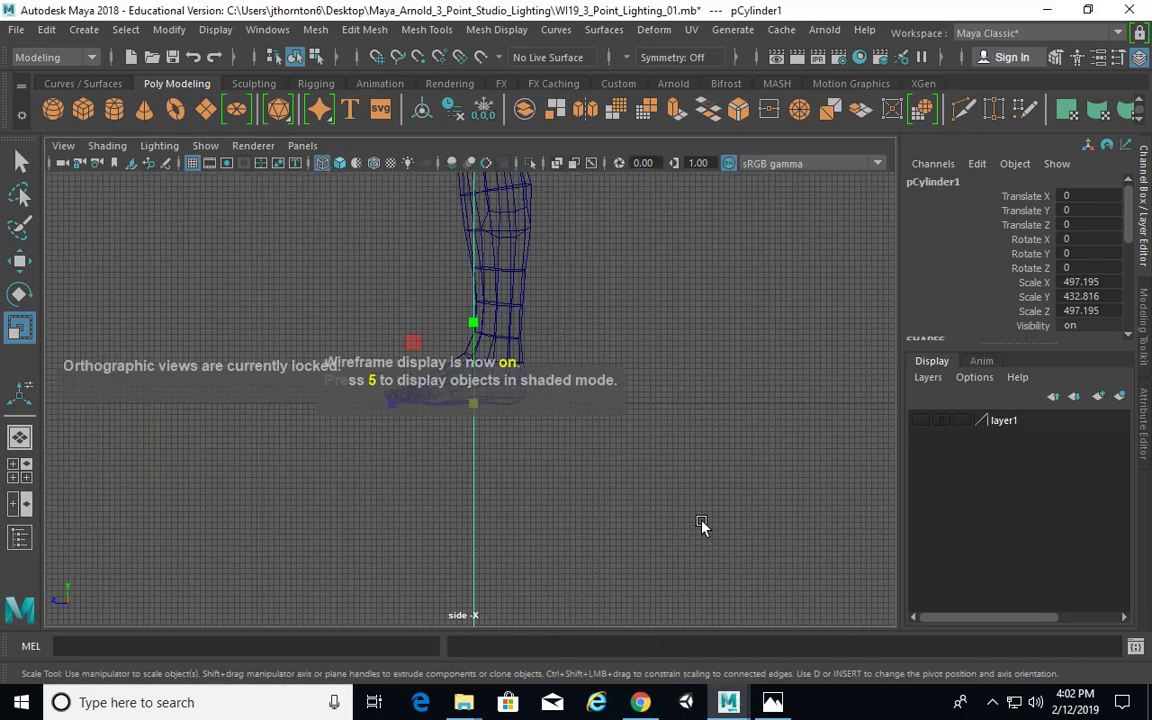
scroll(497, 370, down, 5)
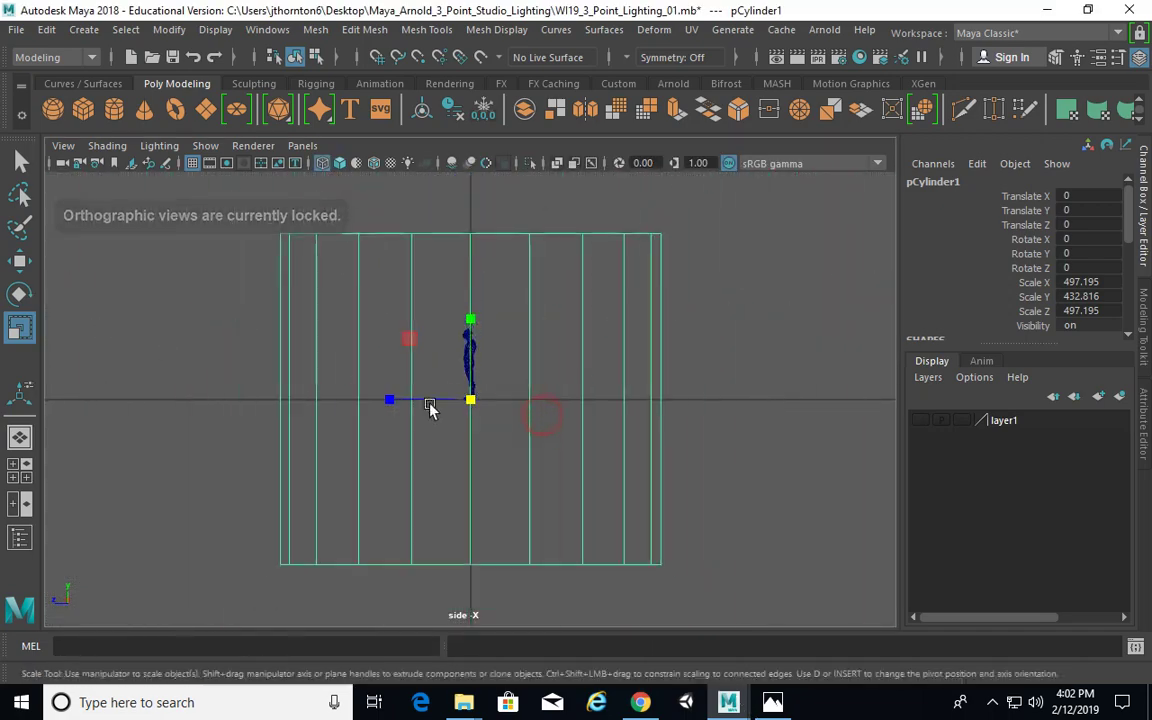
key(w)
alt+middle_drag(474, 320, 447, 334)
drag(447, 334, 447, 201)
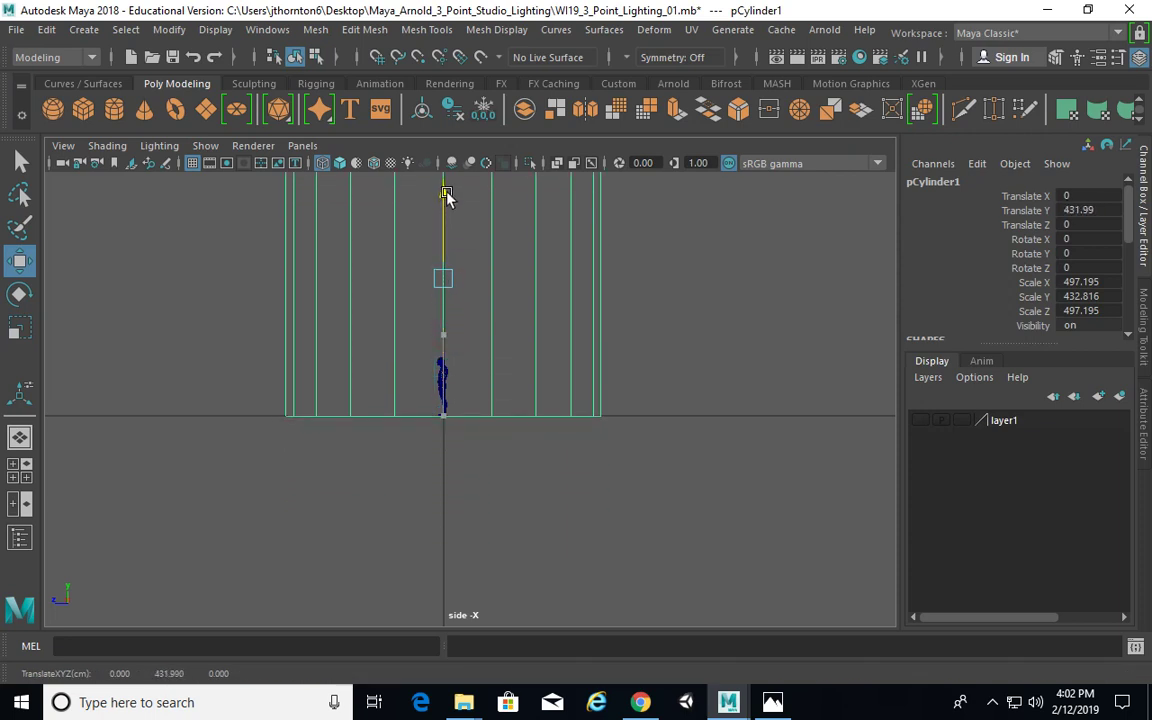
alt+middle_drag(625, 295, 638, 400)
Move the cylinder's pivot down to its base and scale its height down to about 231 in Y.
key(d)
drag(450, 275, 460, 380)
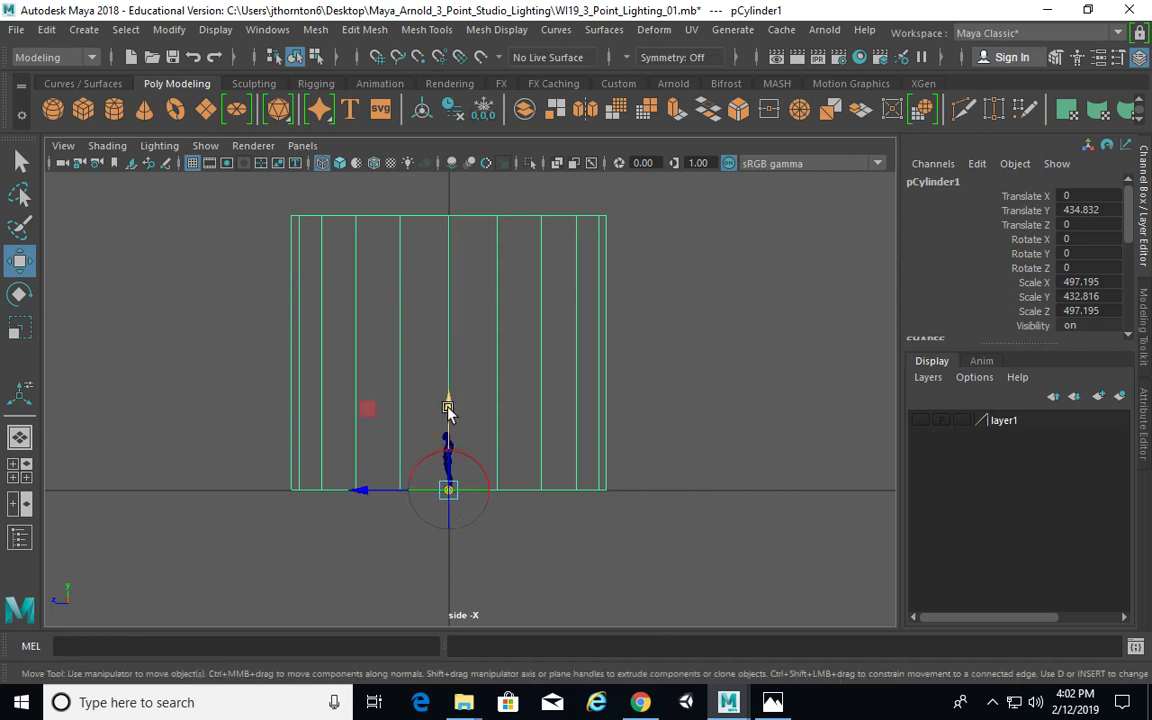
key(r)
drag(454, 411, 448, 455)
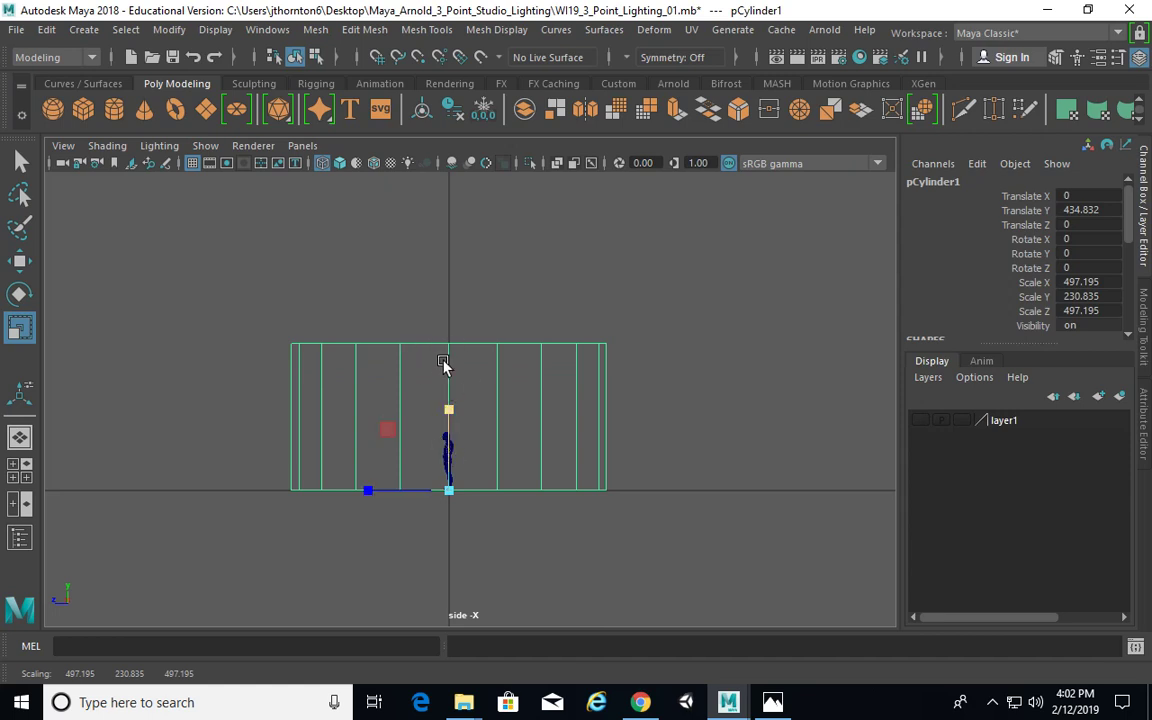
Show all four views with a wireframe top view and scale the cylinder up uniformly to about 995 in X and Z.
key(space)
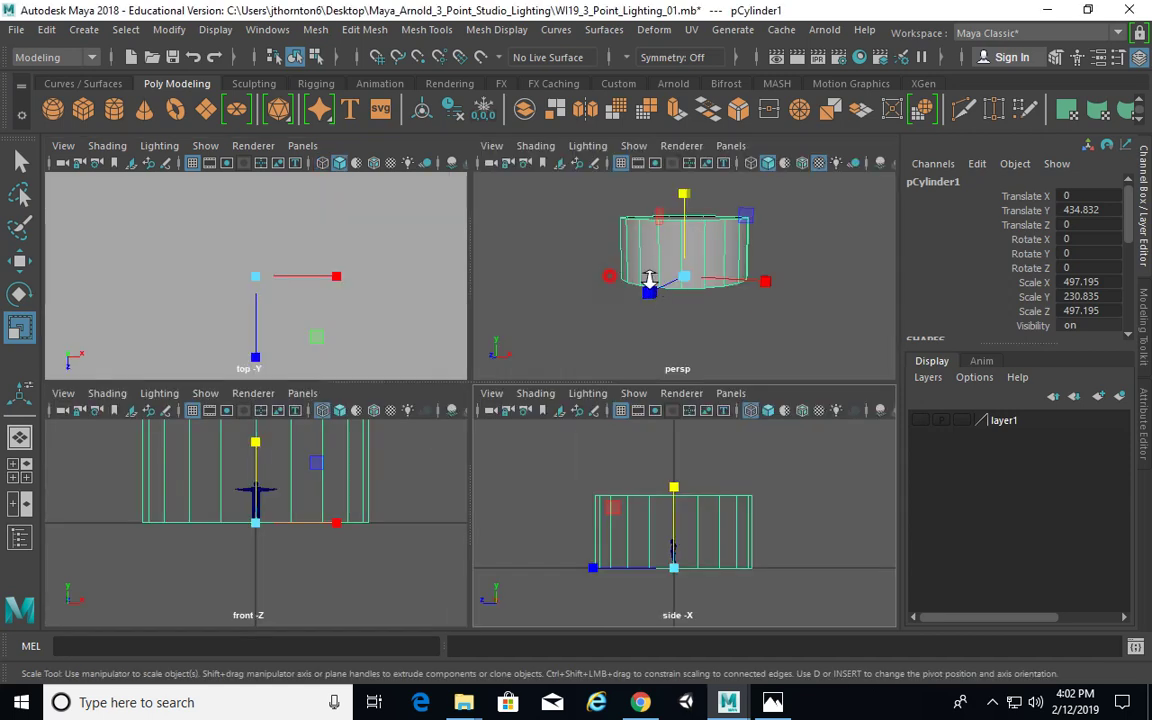
alt+right_drag(610, 276, 700, 280)
alt+right_drag(650, 275, 769, 285)
mouse_move(710, 290)
alt+mouse_down()
mouse_move(756, 294)
mouse_move(716, 288)
alt+mouse_up()
alt+right_drag(797, 308, 532, 250)
alt+drag(658, 278, 765, 280)
alt+drag(296, 309, 272, 277)
key(4)
alt+right_drag(318, 313, 232, 302)
alt+right_drag(419, 290, 220, 300)
alt+right_drag(419, 324, 98, 322)
drag(264, 278, 316, 283)
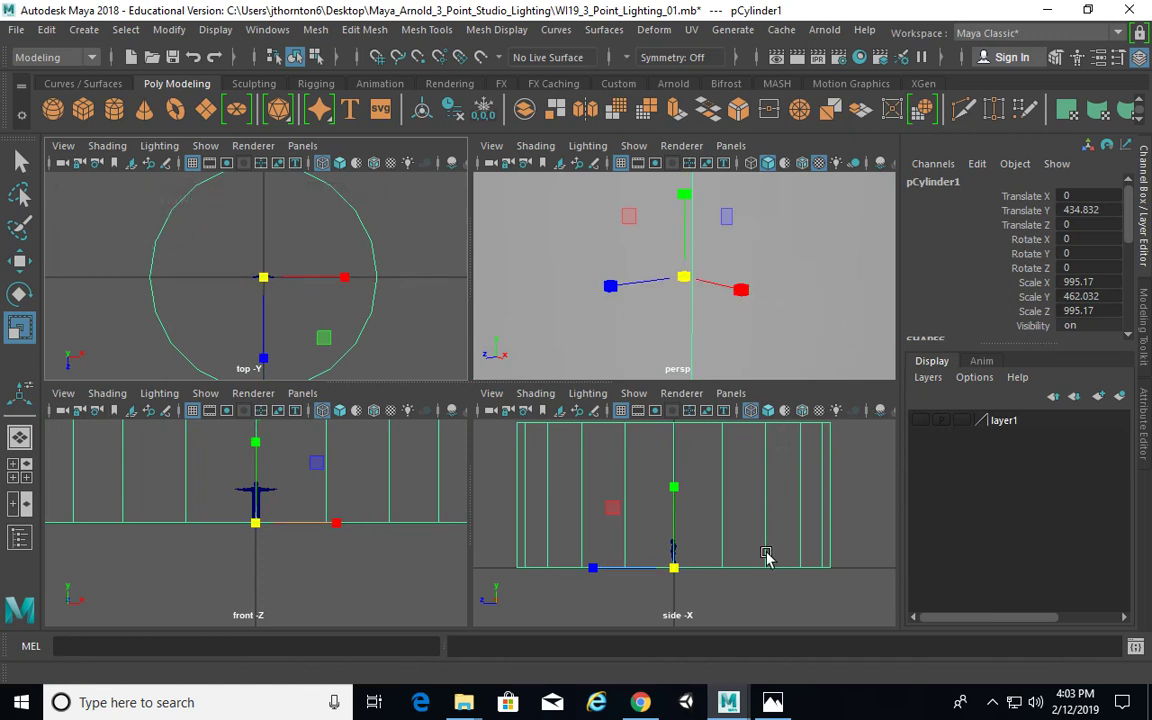
Scale the cylinder's height down to about 282 in Y and leave the Scale tool.
drag(674, 487, 799, 567)
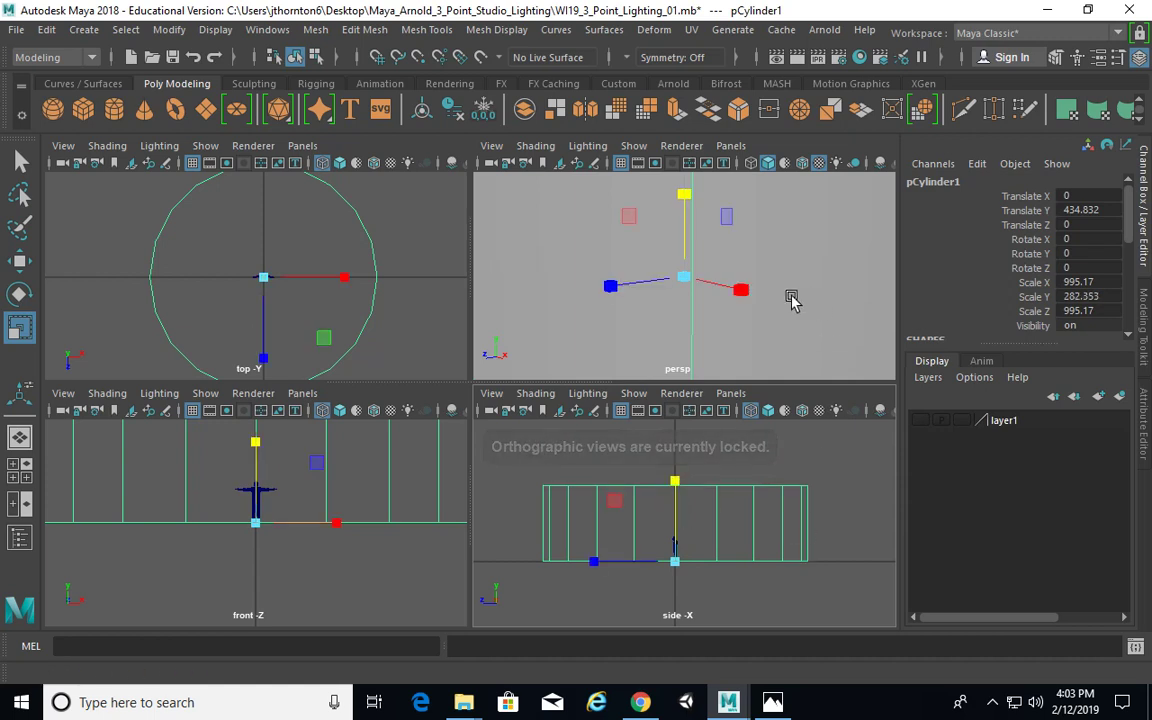
alt+right_drag(814, 285, 692, 299)
alt+drag(644, 250, 672, 274)
alt+right_drag(672, 274, 709, 285)
key(q)
alt+right_drag(635, 255, 715, 260)
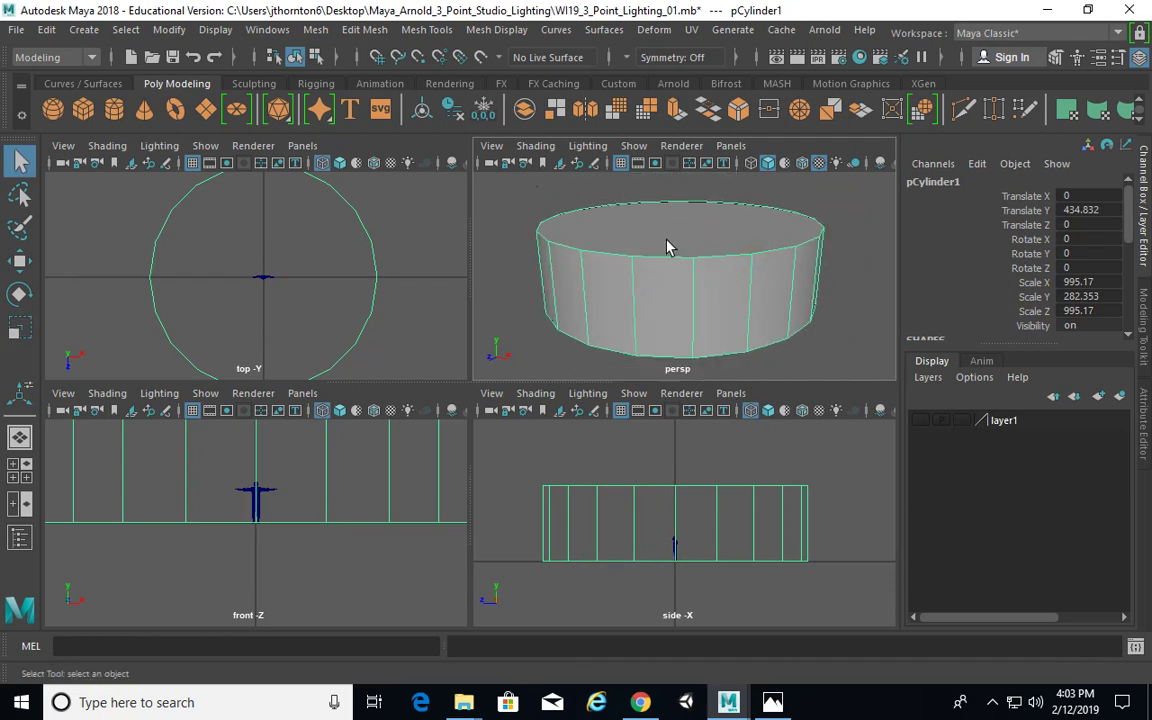
Insert an edge loop around the cylinder's side just below its top rim.
click(428, 30)
mouse_move(370, 30)
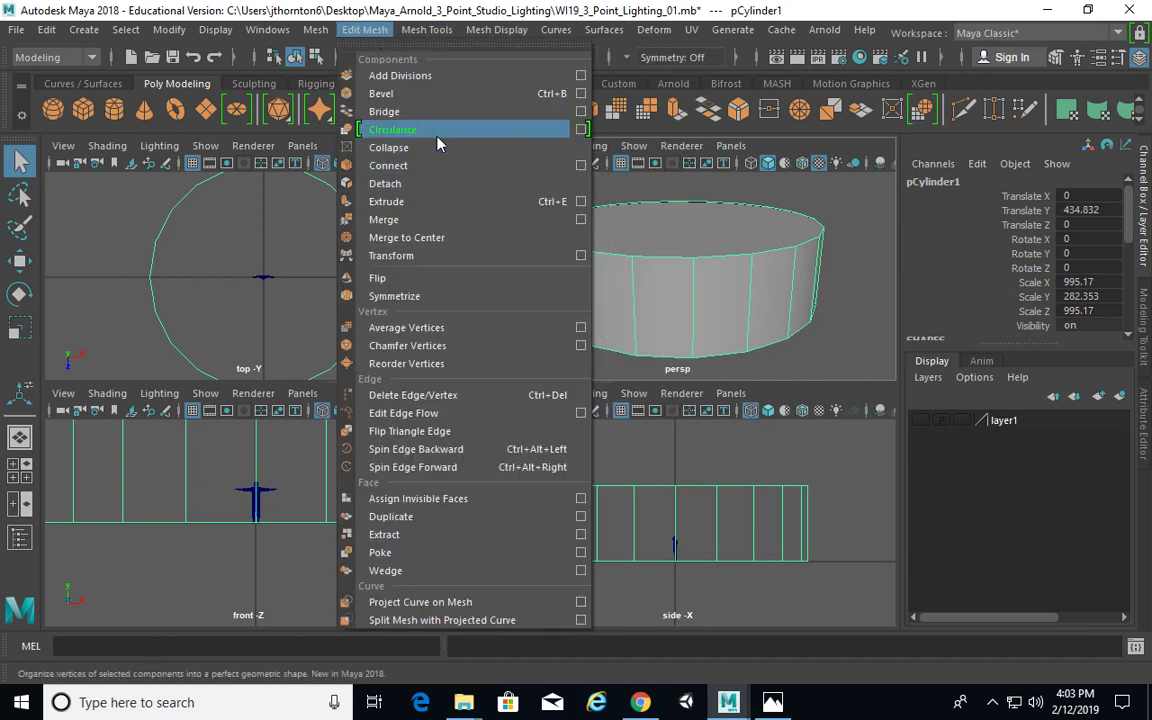
mouse_move(427, 30)
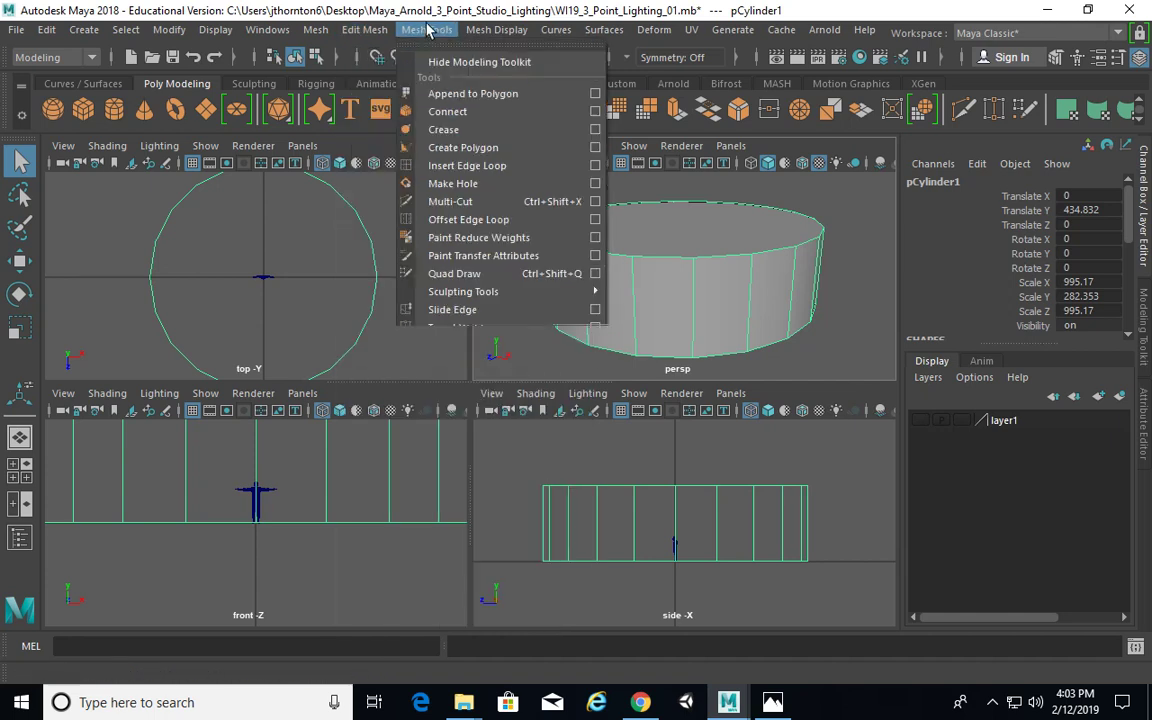
click(489, 168)
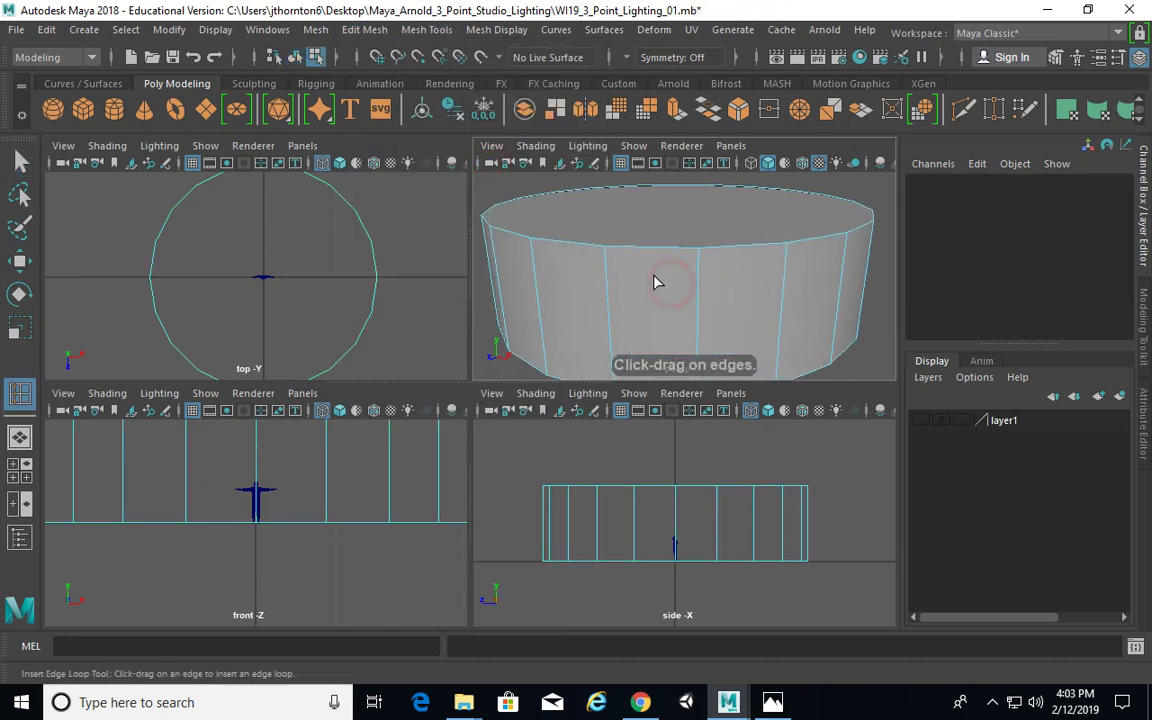
click(606, 265)
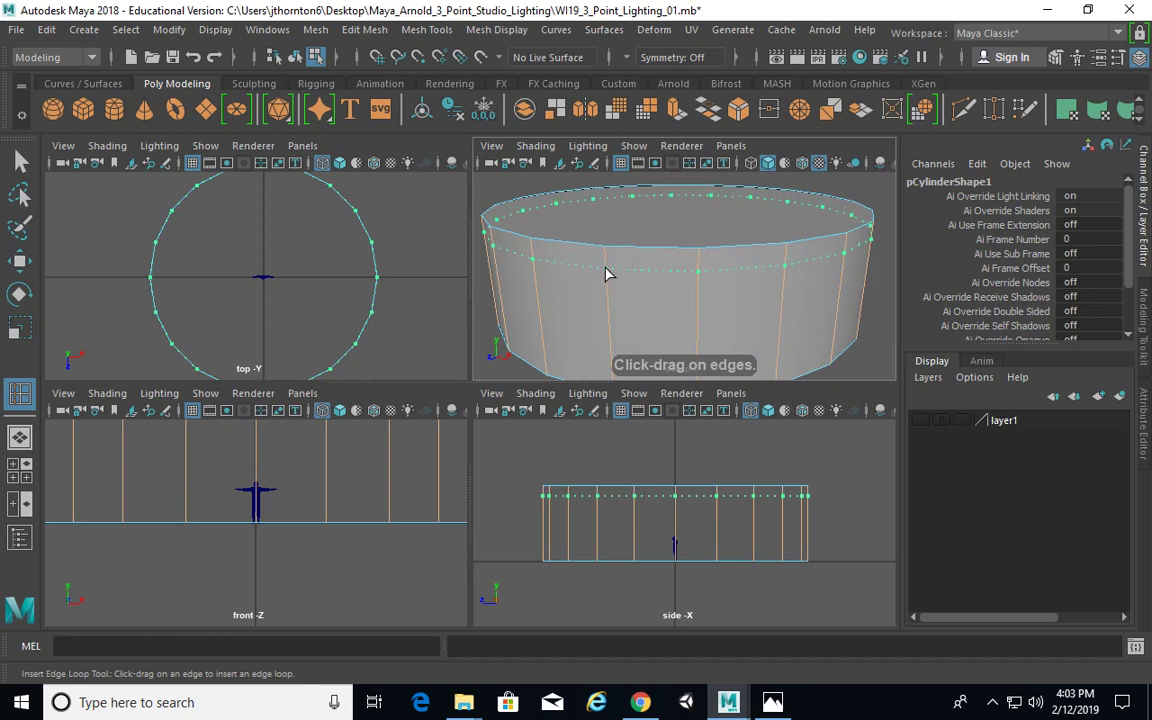
click(606, 277)
Try inserting another edge loop near the cylinder's top rim and undo it.
alt+drag(640, 275, 614, 261)
click(609, 253)
alt+drag(716, 243, 703, 280)
key(ctrl+z)
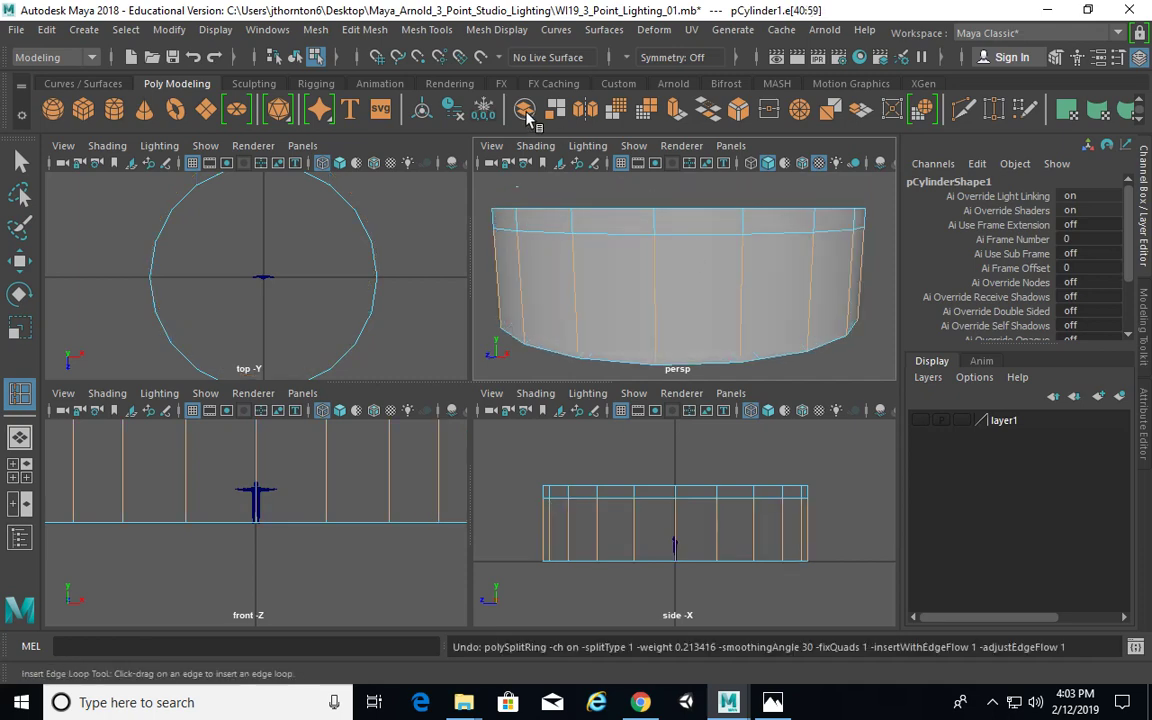
Undo the remaining edge loop inserted around the cylinder's side.
click(425, 30)
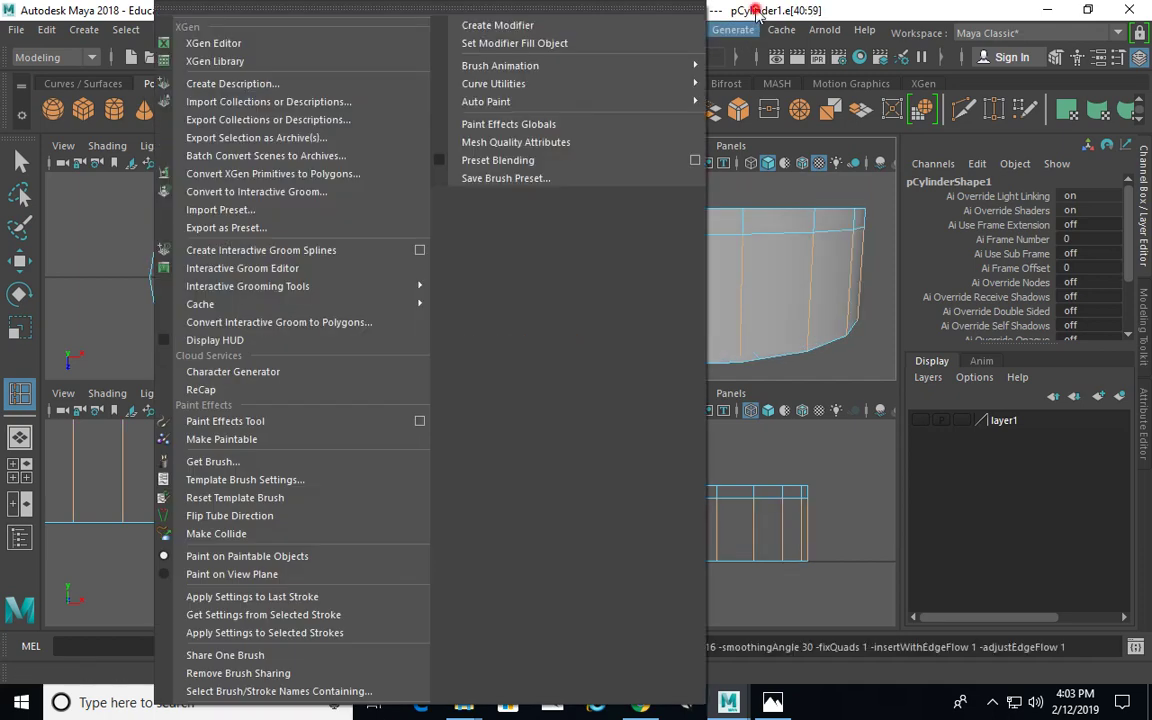
click(756, 11)
key(ctrl+z)
key(ctrl+z)
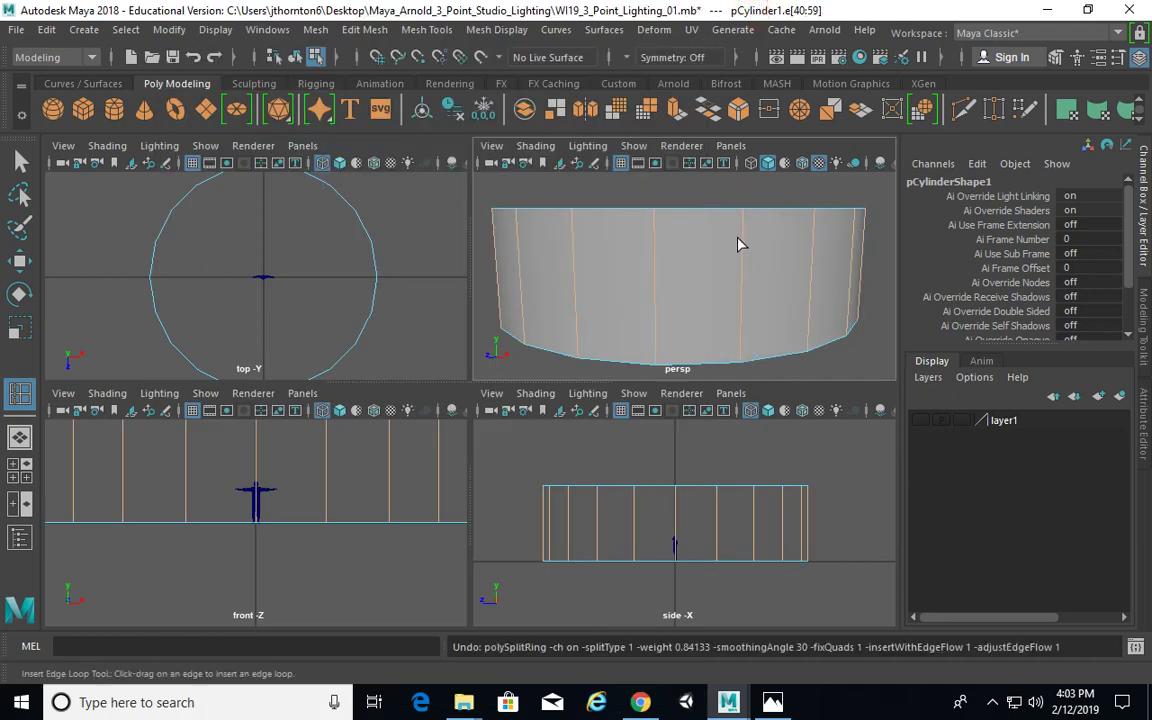
Reset the Insert Edge Loop tool to its default settings and insert a loop around the side below the cylinder's top rim.
alt+drag(738, 236, 746, 258)
click(420, 30)
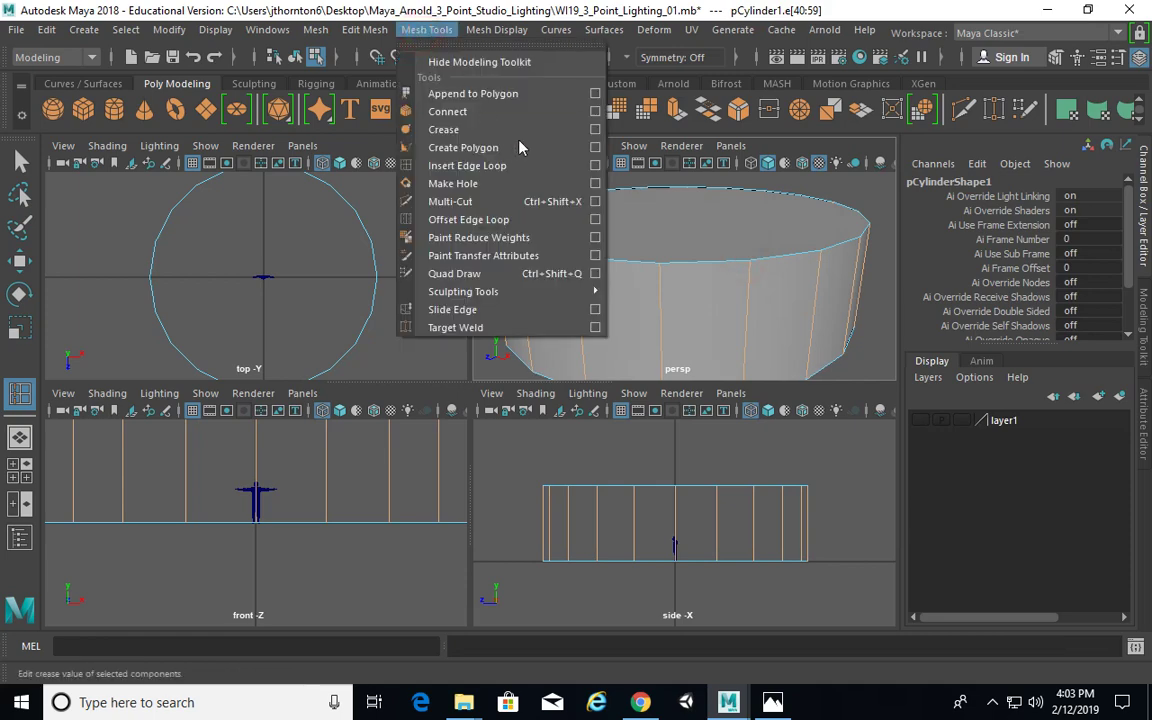
click(592, 169)
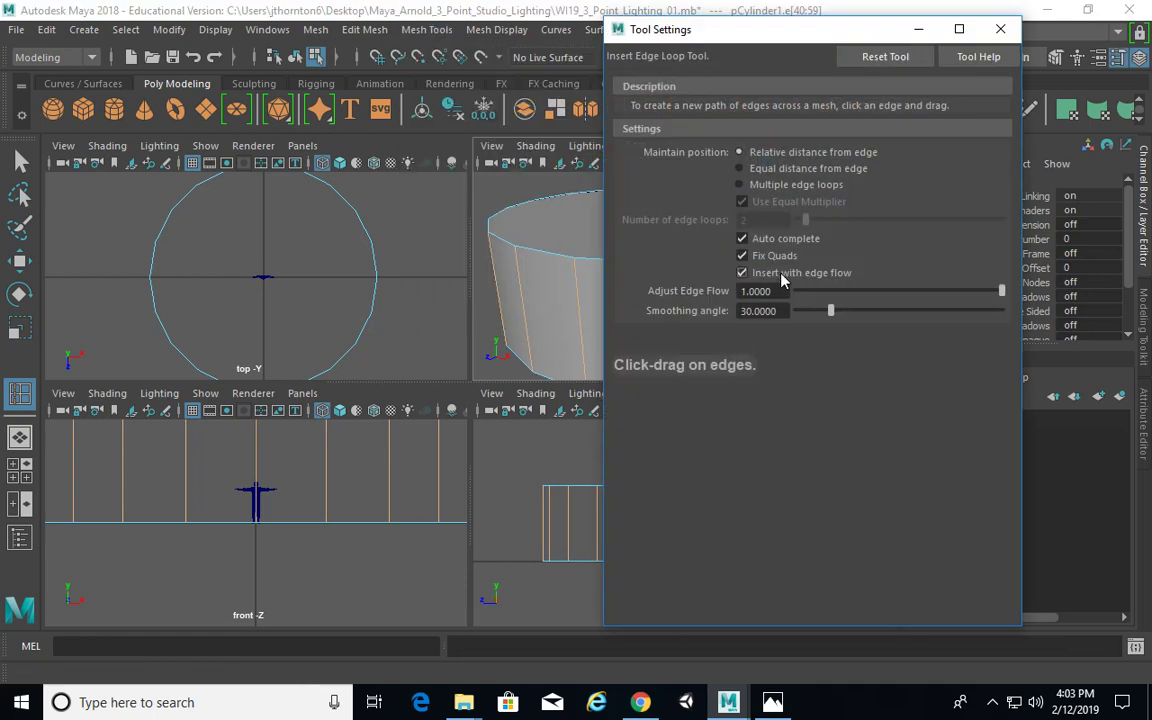
click(876, 57)
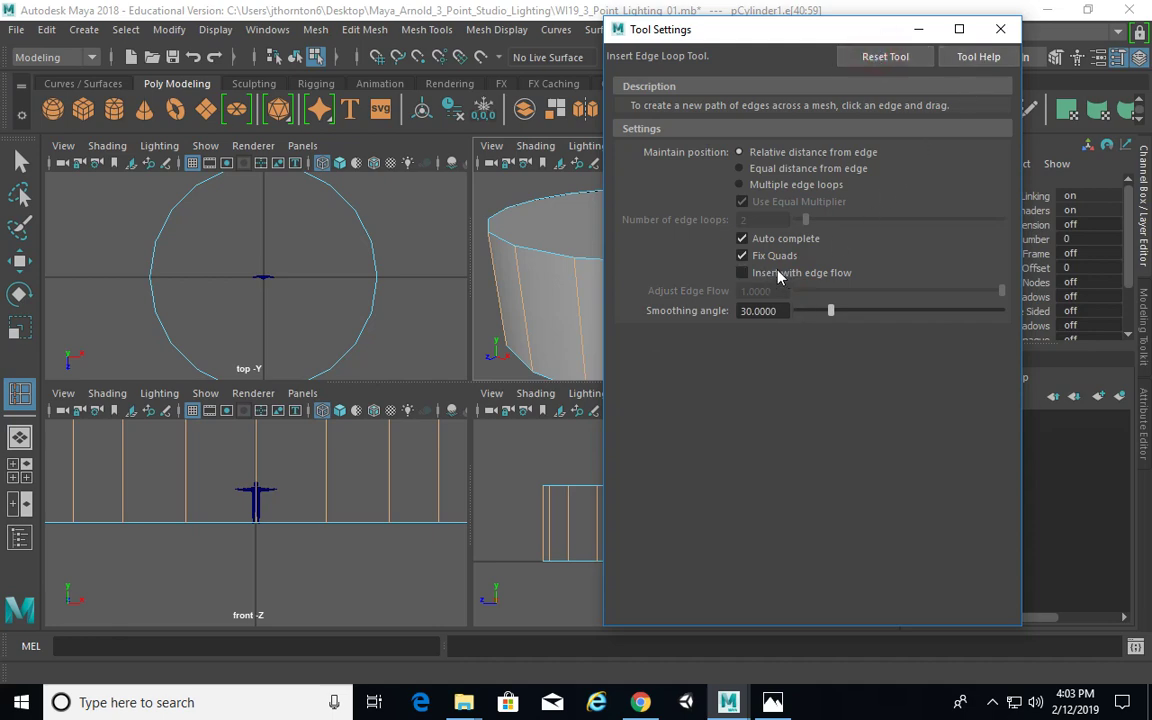
click(1000, 29)
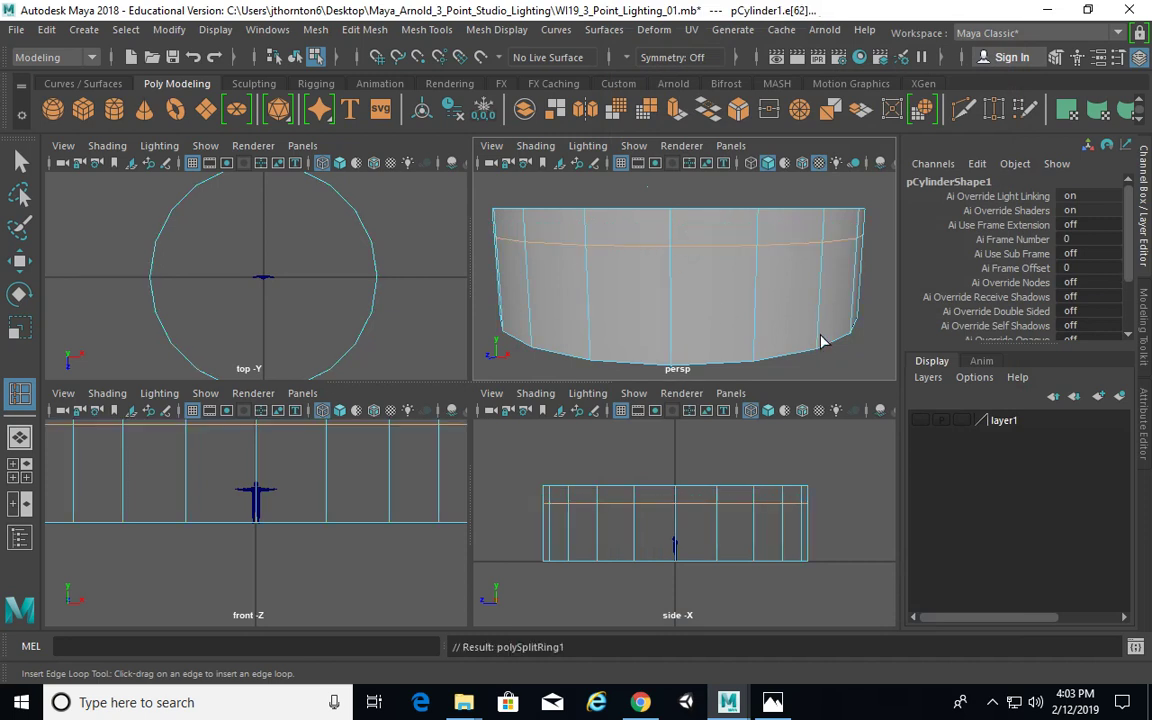
Insert an edge loop around the cylinder's side just above its bottom rim and leave the Insert Edge Loop tool.
drag(818, 325, 840, 345)
right_drag(707, 187, 702, 238)
click(701, 235)
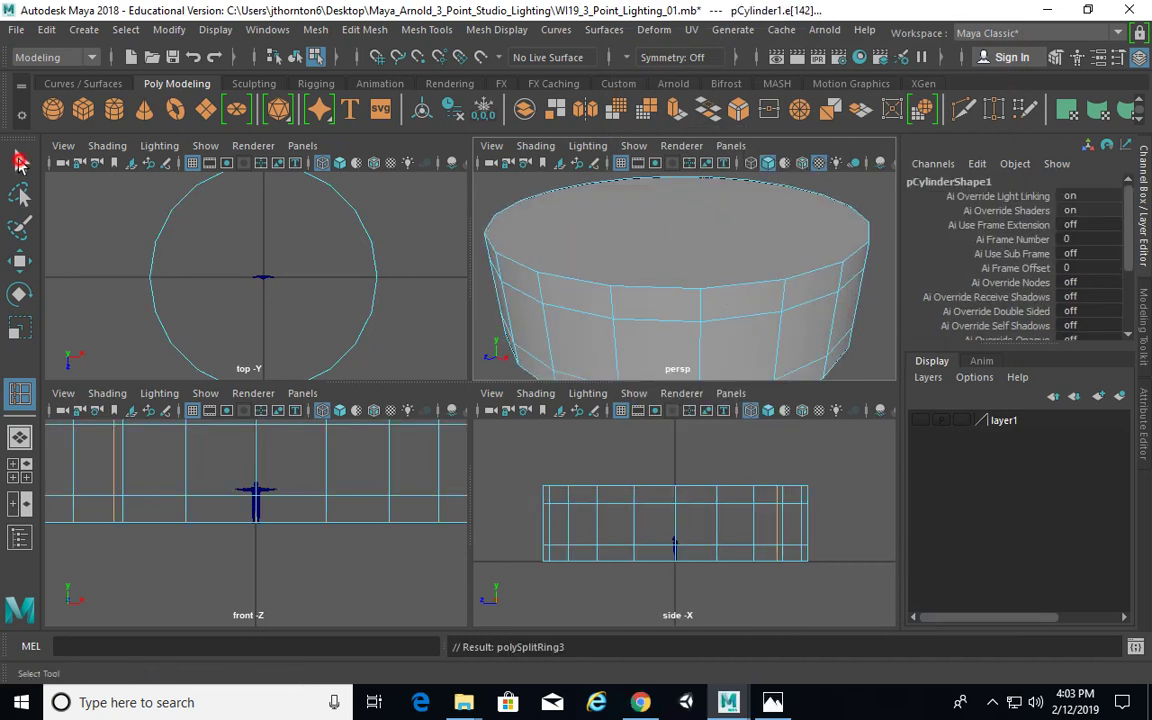
click(20, 162)
Select the cylinder's top and bottom cap faces and extrude them together.
click(707, 249)
alt+right_drag(761, 267, 684, 242)
alt+drag(684, 242, 690, 190)
shift+click(697, 288)
alt+drag(764, 288, 725, 247)
shift+right_drag(722, 232, 710, 275)
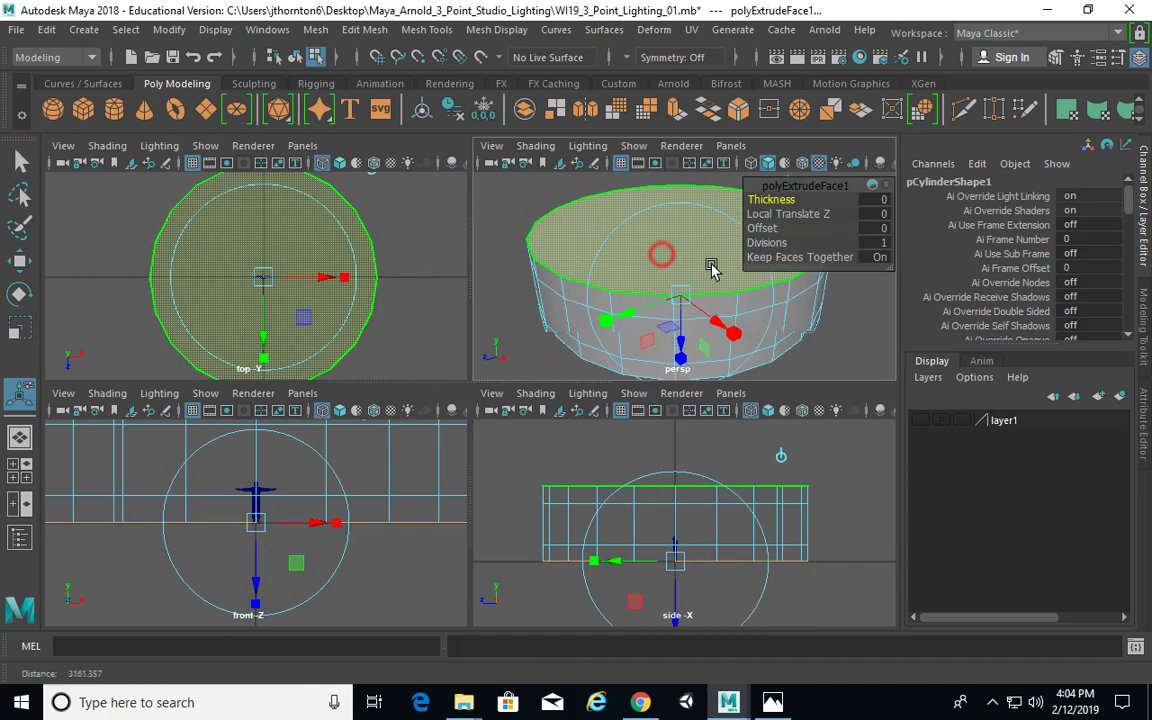
Scale the extruded cap faces slightly inward to form a narrow ring of faces along each rim.
alt+drag(714, 330, 713, 198)
click(734, 247)
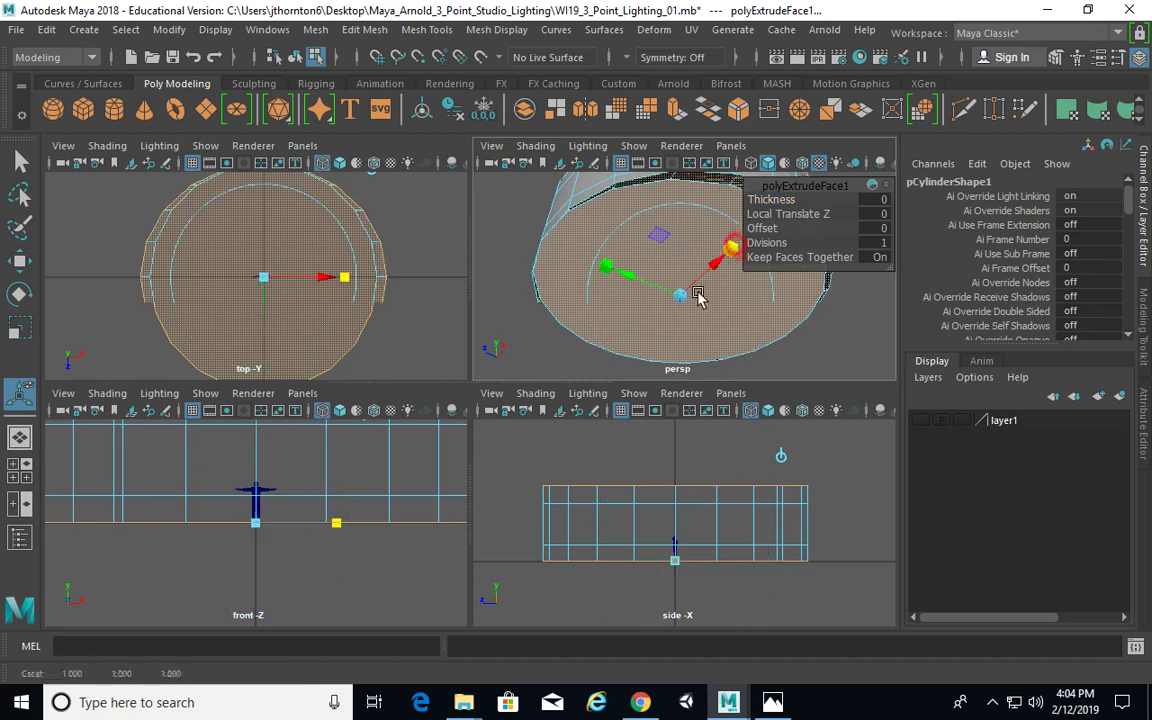
drag(682, 298, 679, 300)
key(ctrl+z)
alt+middle_drag(741, 320, 722, 326)
key(ctrl+z)
click(702, 262)
mouse_move(656, 303)
mouse_down()
mouse_move(640, 318)
mouse_move(652, 313)
mouse_up()
alt+drag(672, 316, 673, 330)
Extrude the inner cap faces again, scale them inward to a small central circle, and leave the Extrude tool.
key(ctrl+e)
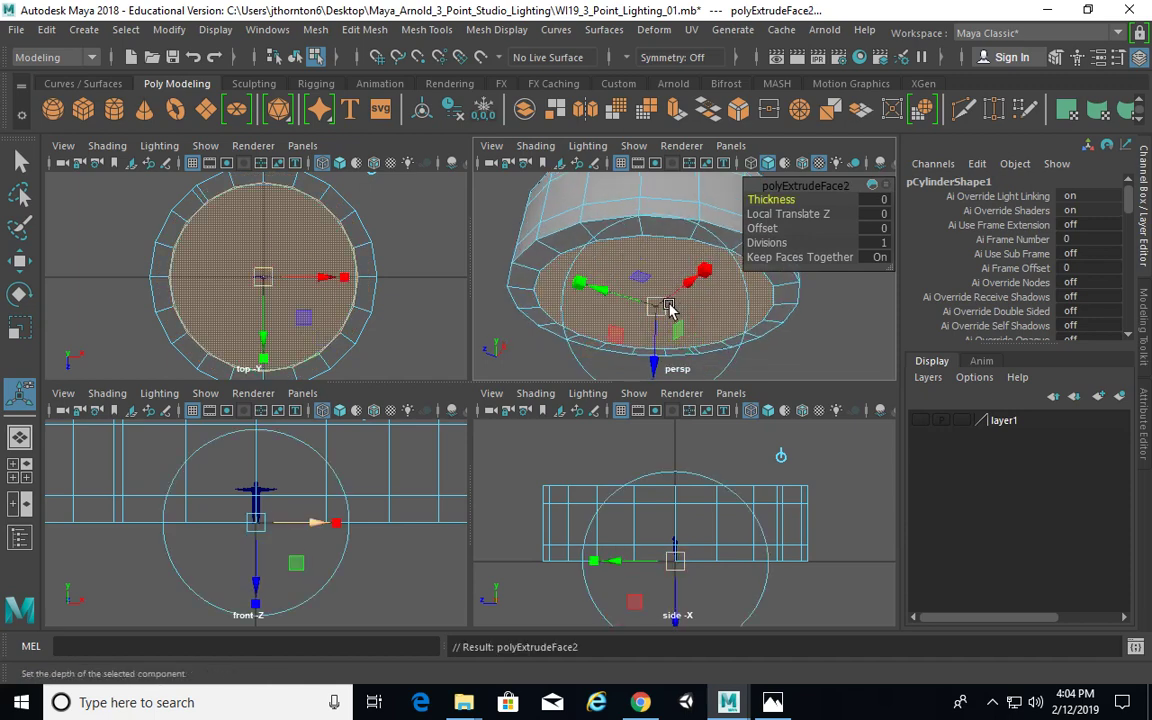
click(706, 270)
drag(659, 311, 733, 305)
key(q)
key(1)
alt+drag(662, 263, 630, 247)
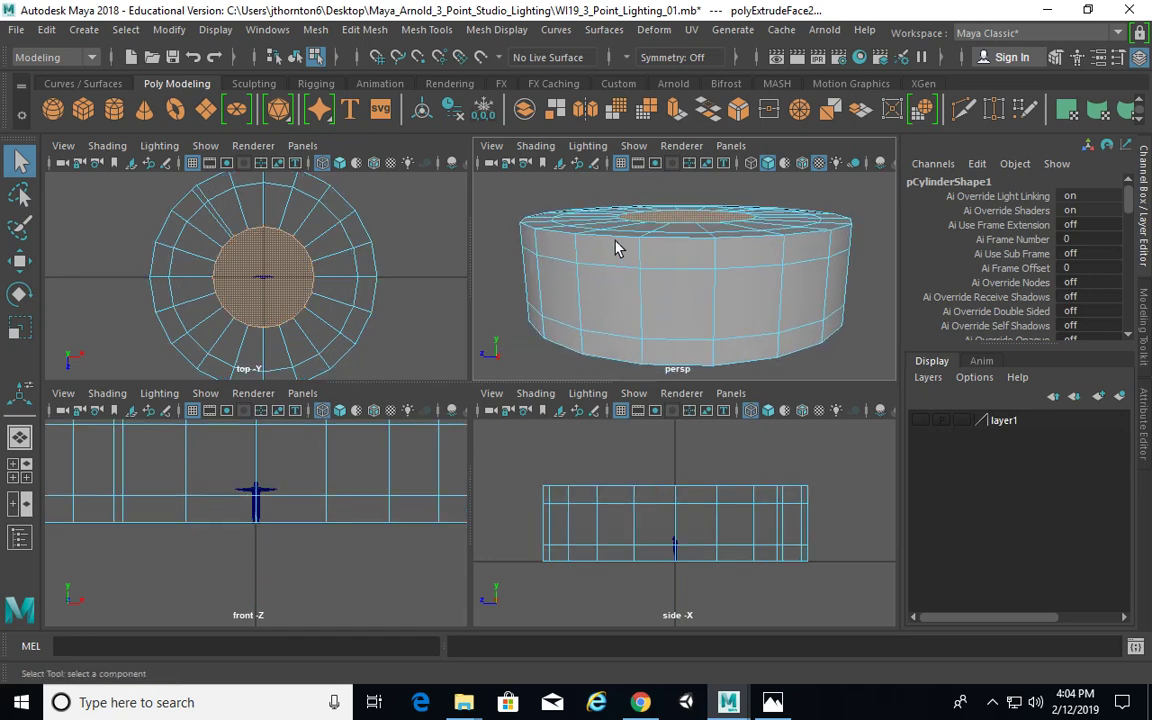
Try lowering the edge loop of the cylinder's top rim and undo the move.
right_drag(611, 183, 613, 230)
right_drag(611, 140, 611, 138)
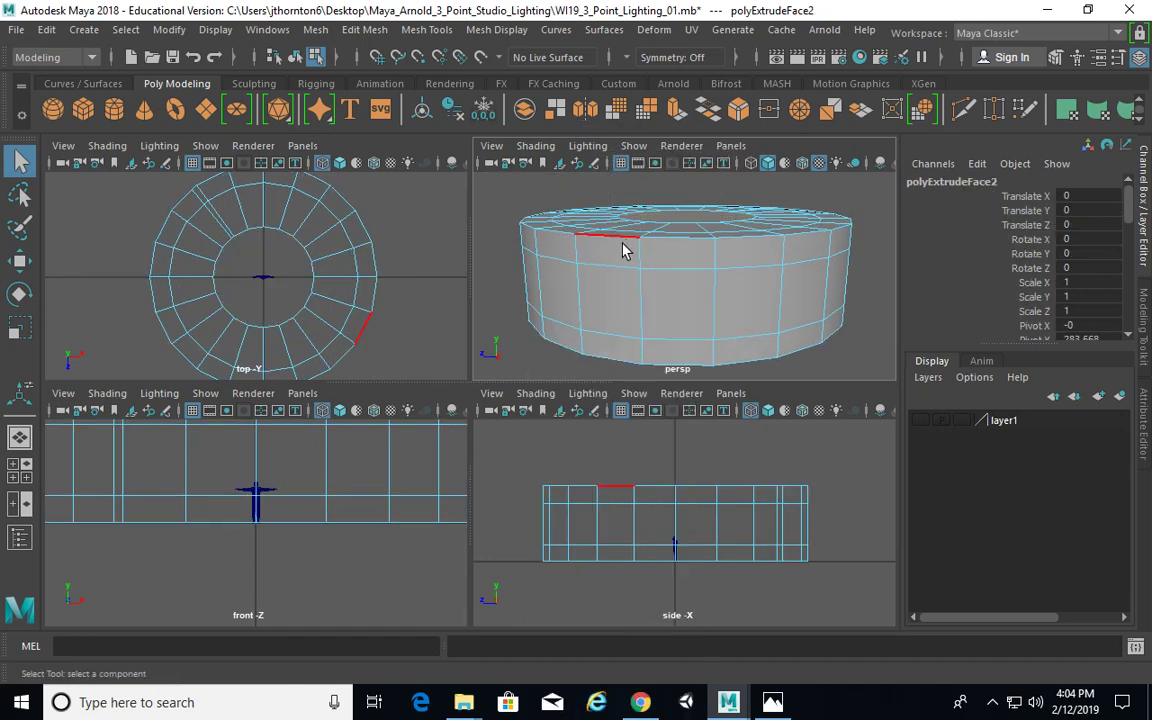
click(613, 240)
key(w)
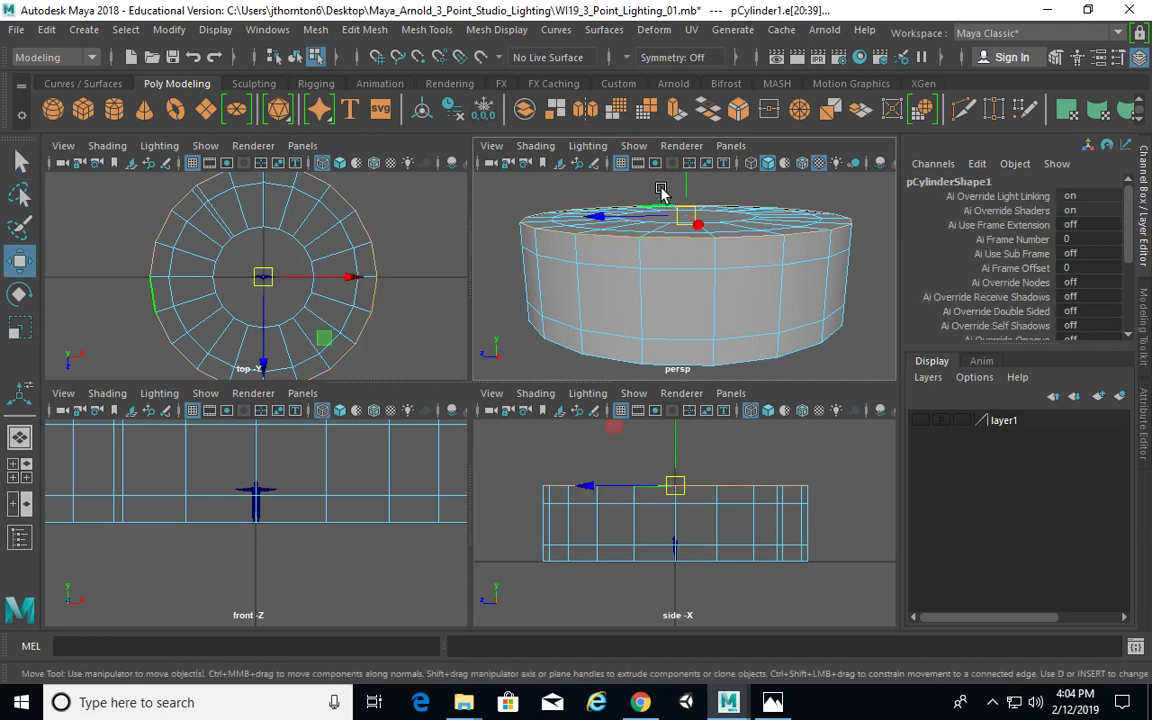
drag(688, 183, 689, 192)
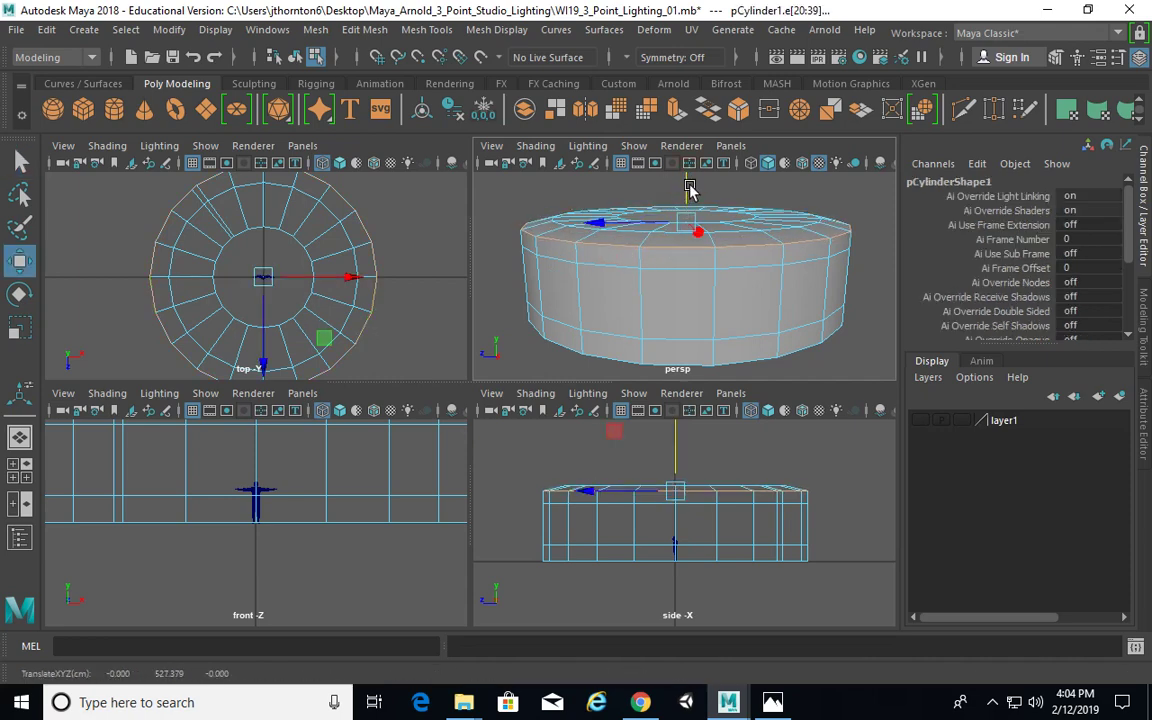
key(ctrl+z)
Try moving the upper side edge loop down and the lower one up, with the mesh in smooth preview.
click(622, 262)
drag(688, 338, 673, 279)
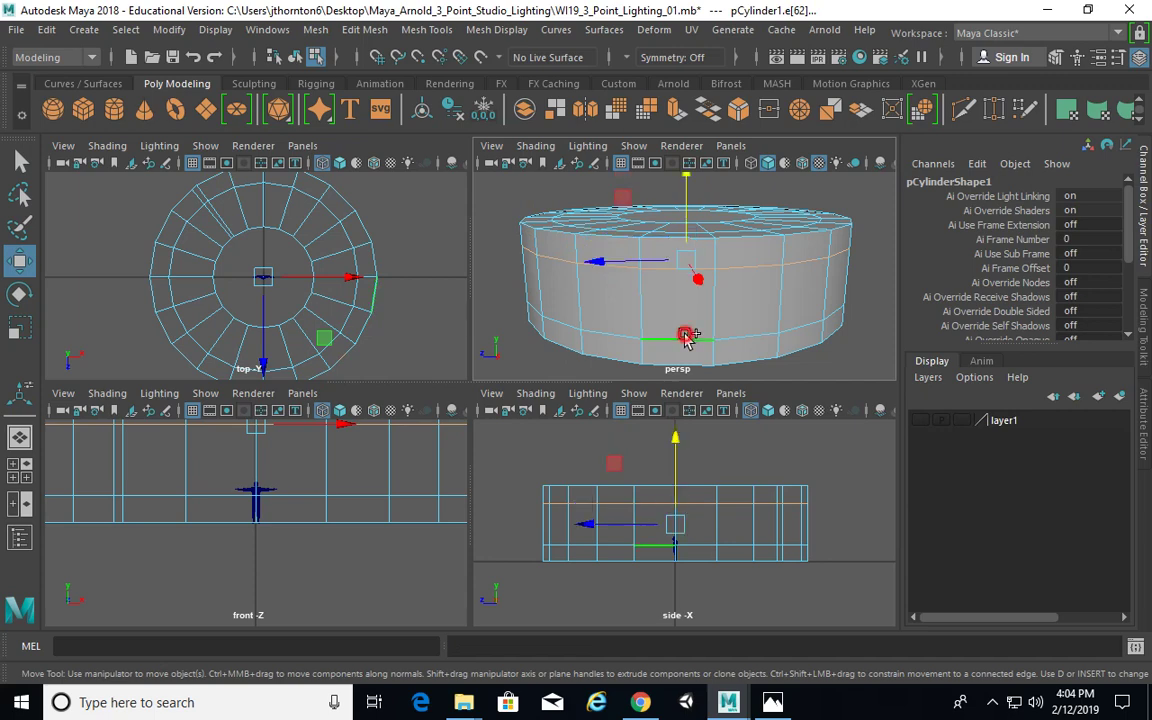
drag(559, 262, 604, 200)
drag(686, 191, 687, 240)
click(694, 338)
key(3)
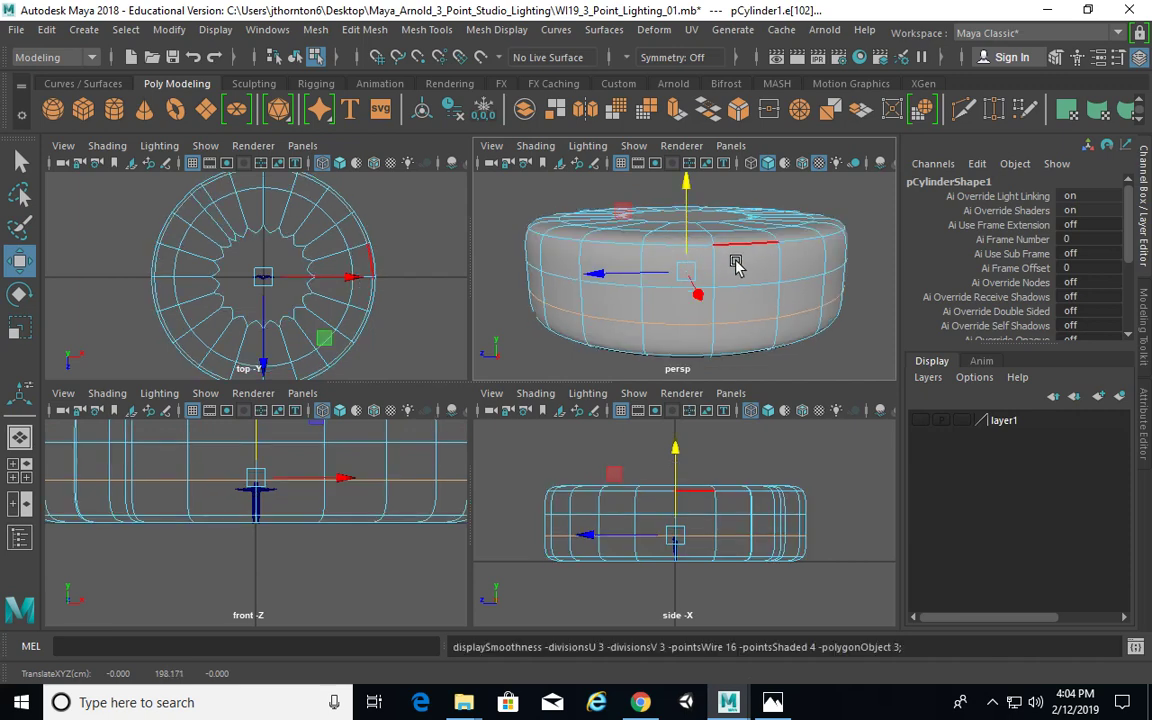
Undo the moves of the upper and lower side edge loops.
click(658, 259)
alt+drag(681, 231, 735, 268)
key(ctrl+z)
key(ctrl+z)
key(ctrl+z)
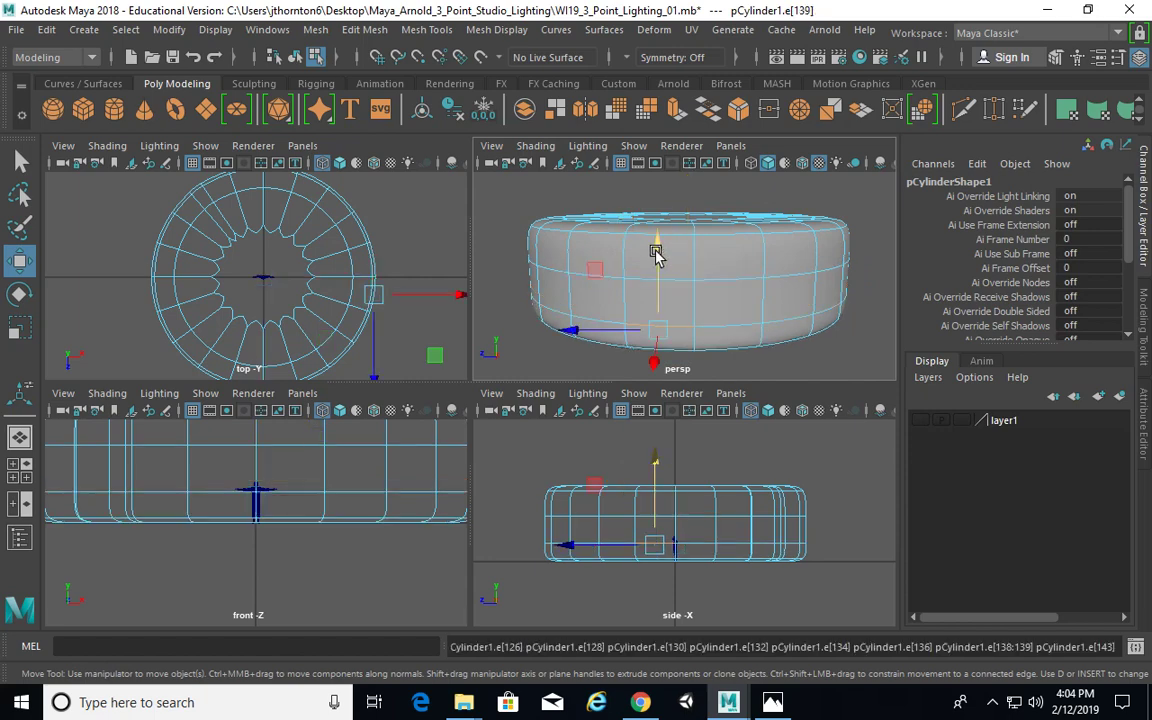
key(ctrl+z)
key(ctrl+z)
key(ctrl+z)
key(ctrl+z)
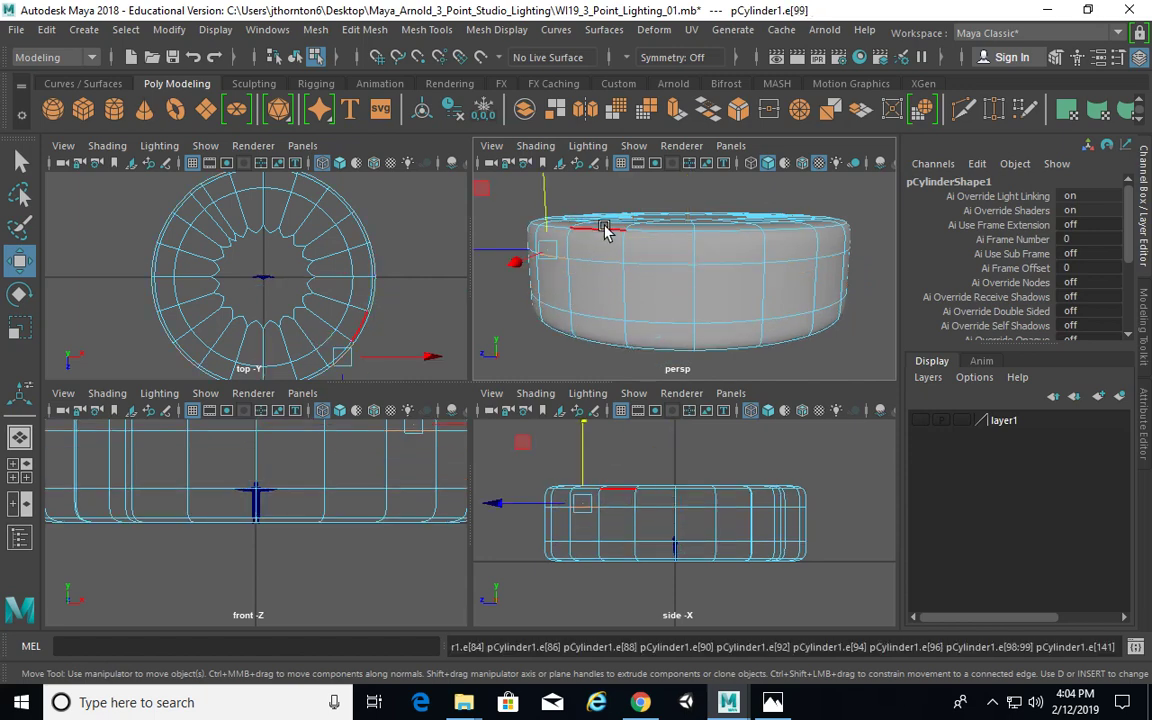
Select the edge loop of the cylinder's top rim, lower it slightly and scale it inward.
double_click(647, 249)
drag(692, 180, 685, 229)
key(r)
Select the edge loop of the cylinder's bottom rim, scale it inward and raise it slightly.
alt+drag(708, 305, 715, 250)
alt+drag(715, 355, 725, 260)
click(734, 251)
double_click(734, 251)
alt+drag(778, 296, 775, 258)
drag(691, 315, 717, 342)
key(w)
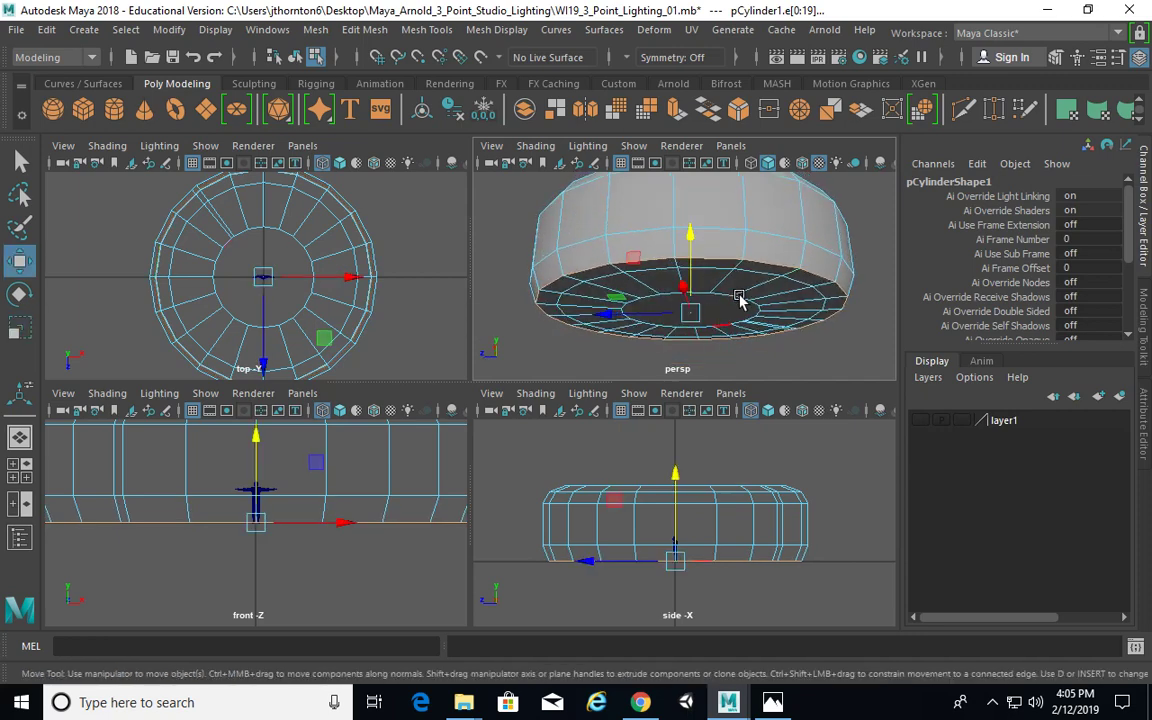
drag(692, 252, 727, 330)
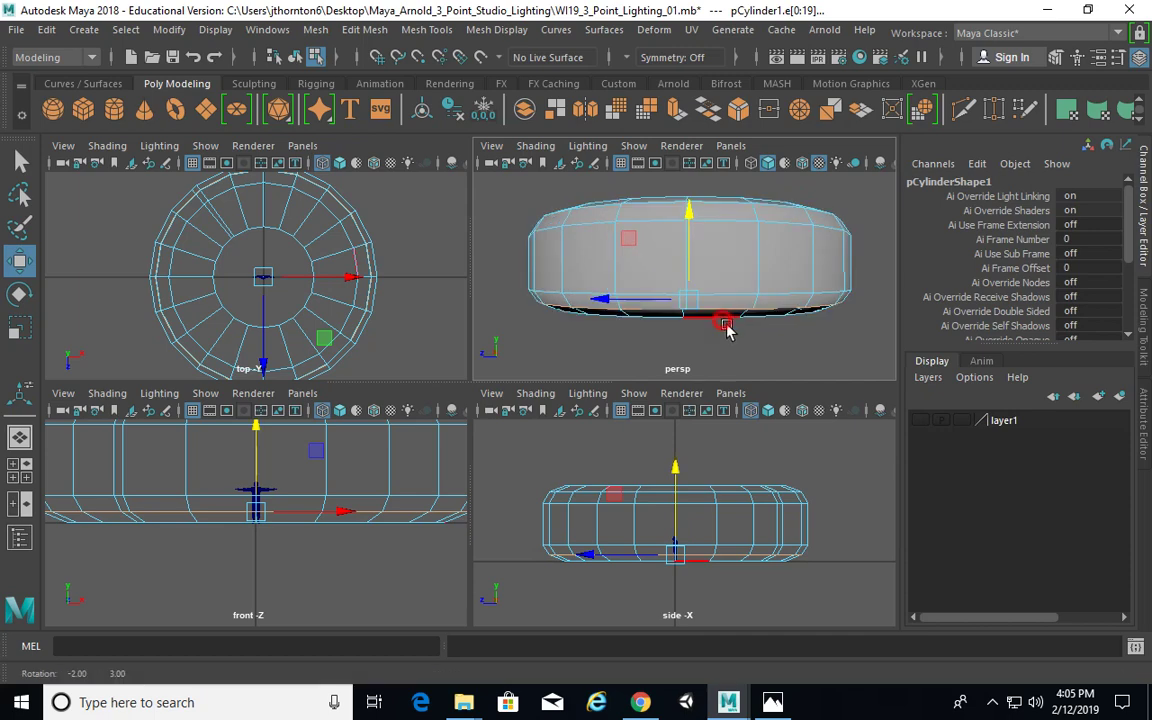
Show the backdrop in smooth preview and select the whole cylinder in object mode.
key(3)
mouse_move(804, 345)
alt+mouse_down()
mouse_move(770, 315)
mouse_move(808, 300)
mouse_move(851, 319)
mouse_move(805, 333)
mouse_move(797, 378)
mouse_move(779, 393)
mouse_move(807, 275)
mouse_move(815, 355)
alt+mouse_up()
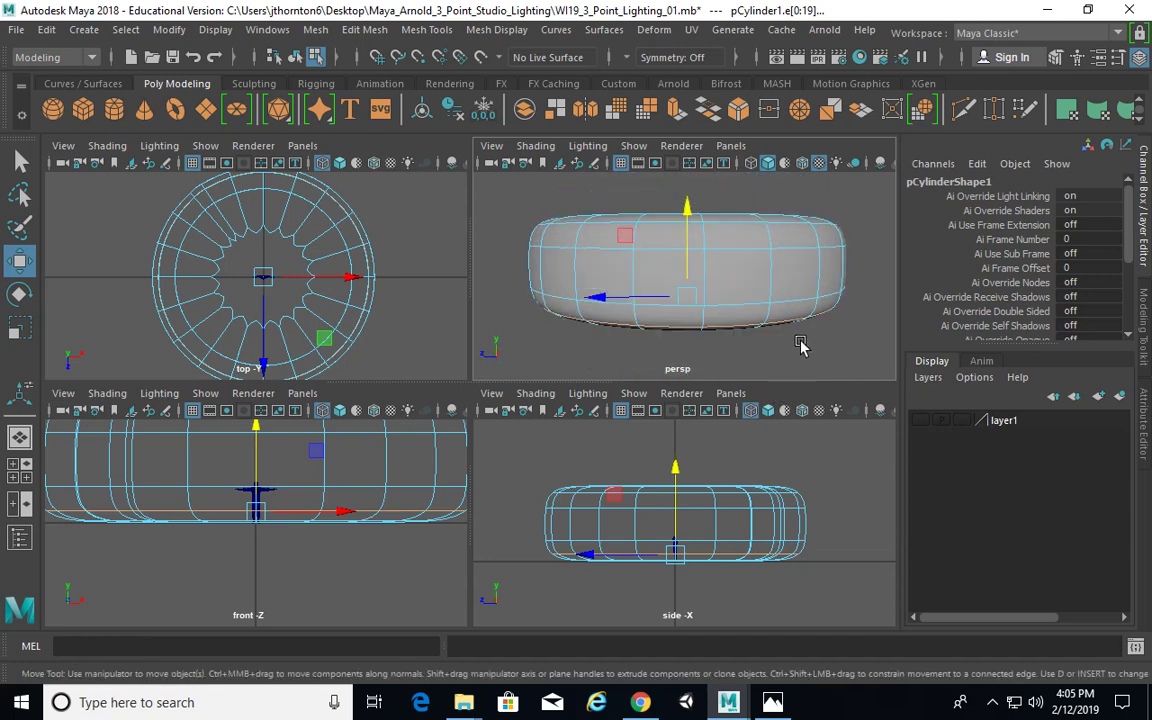
right_drag(797, 200, 718, 186)
right_drag(802, 230, 882, 158)
alt+drag(775, 315, 650, 326)
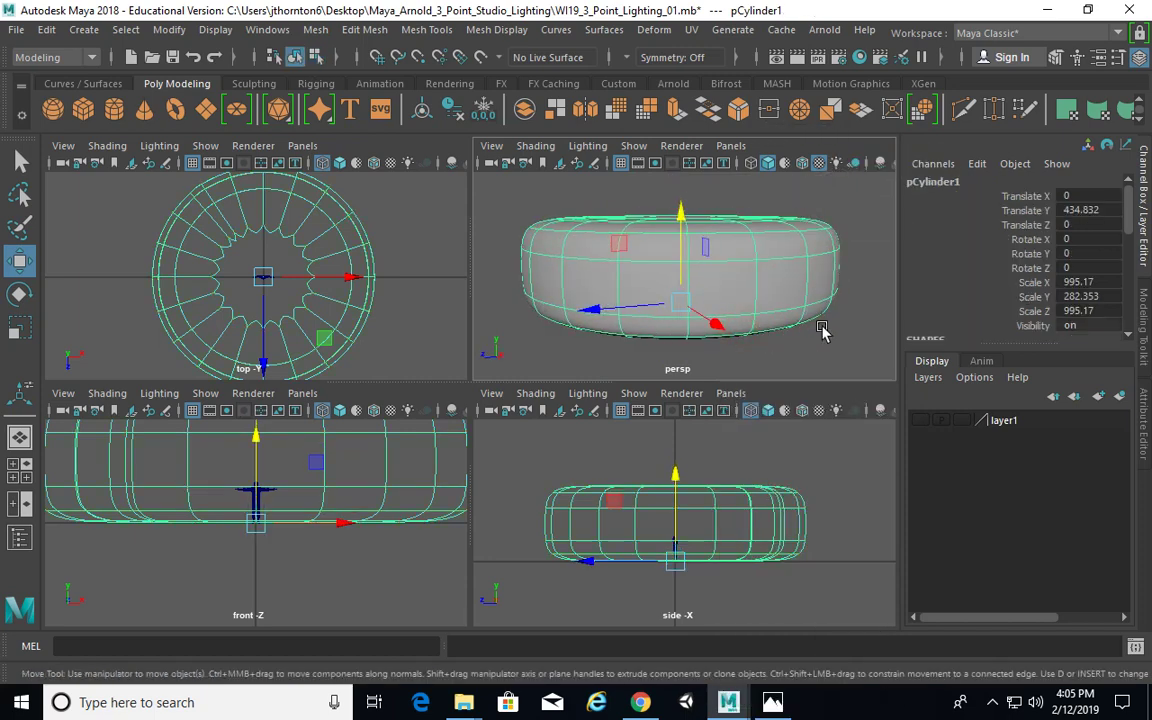
Create a new display layer from the selected cylinder and name it Cyclorama_L.
click(1120, 398)
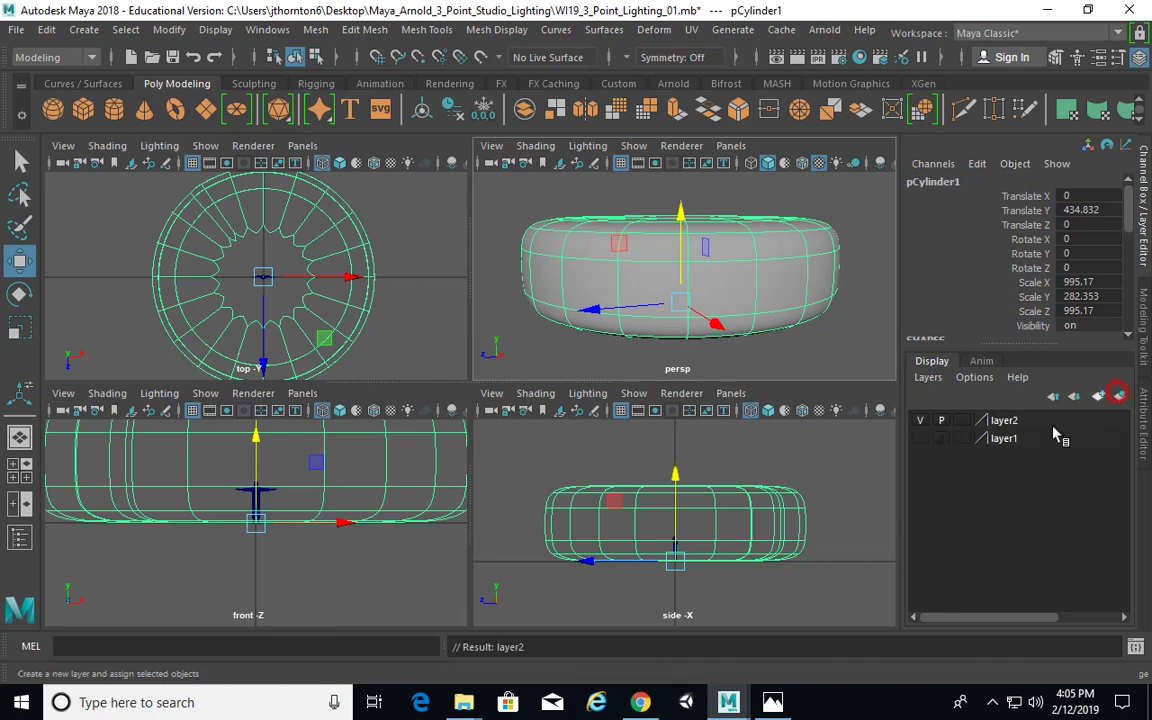
double_click(1000, 421)
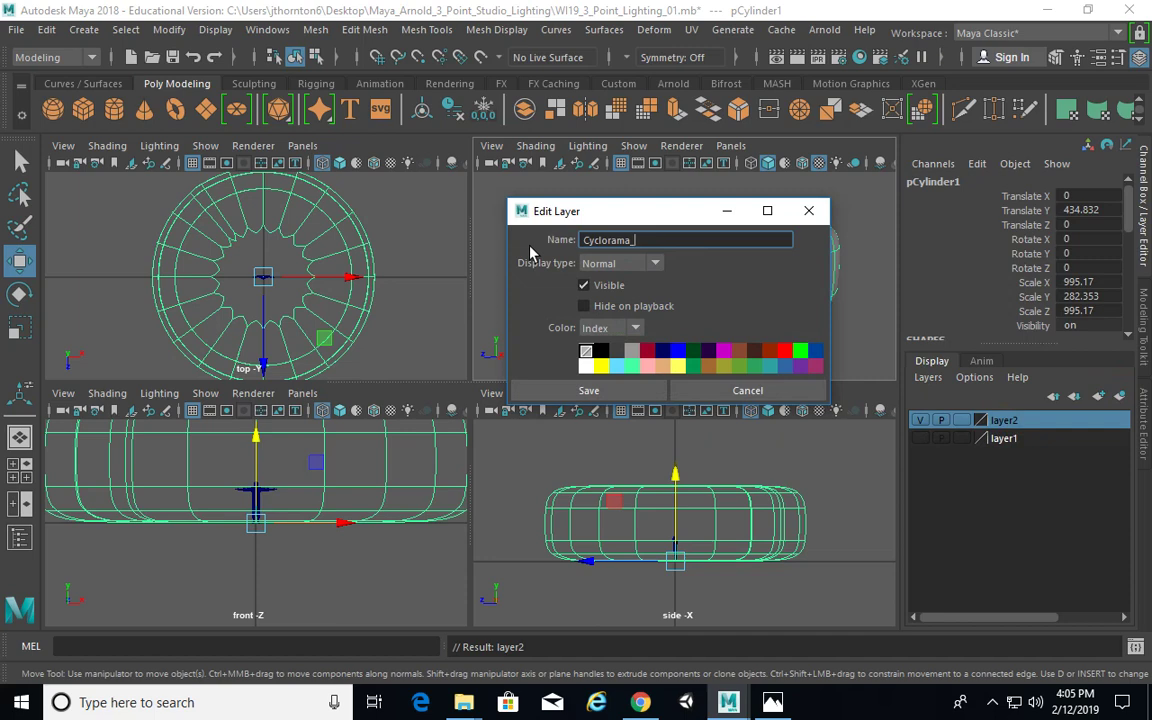
text(L)
click(643, 392)
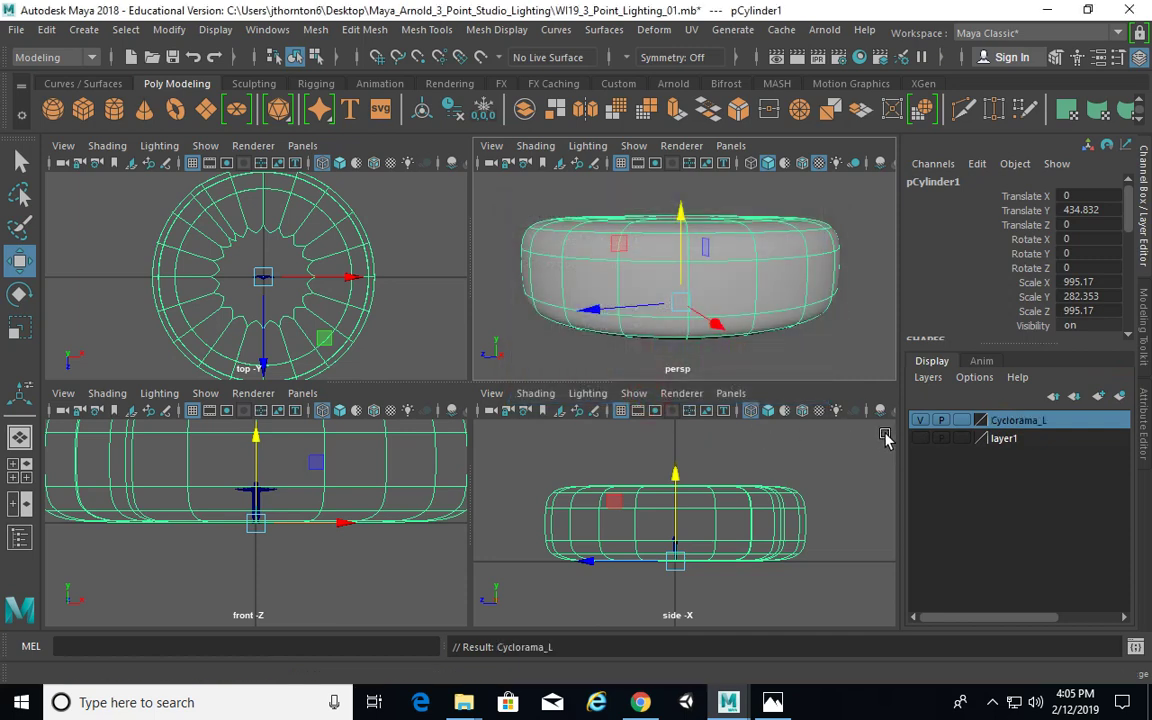
Toggle the Cyclorama_L layer's visibility off and on, and set the layer to Reference so the backdrop cannot be selected.
click(920, 420)
click(920, 420)
click(961, 420)
click(962, 421)
click(702, 314)
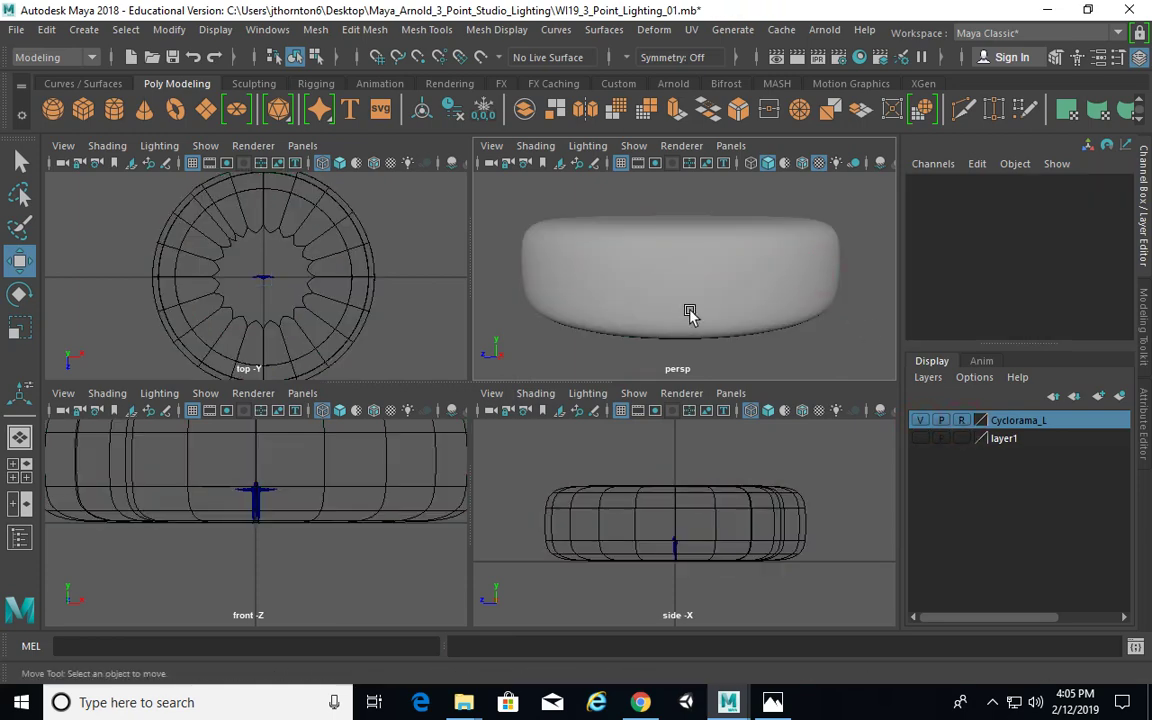
Hide the Cyclorama_L layer, select the six-foot man mesh, and pick layer1.
click(922, 421)
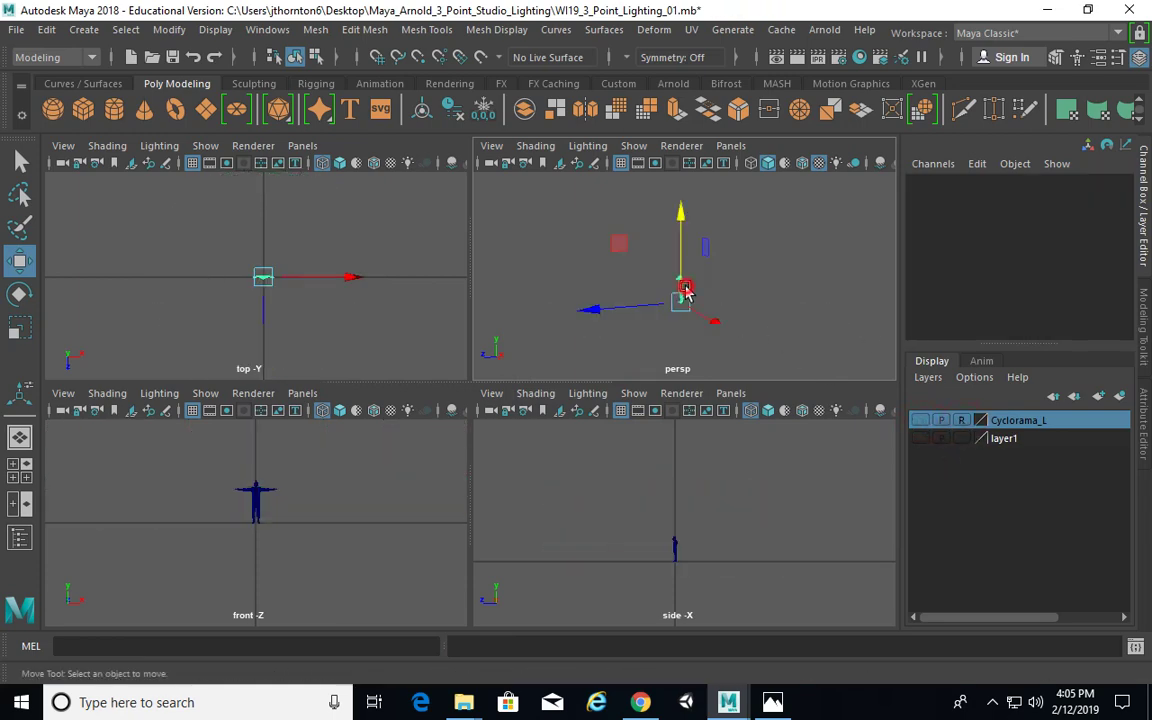
click(684, 289)
click(1020, 438)
Rename layer1 as Six_Foot_Man_L and toggle its visibility.
click(920, 439)
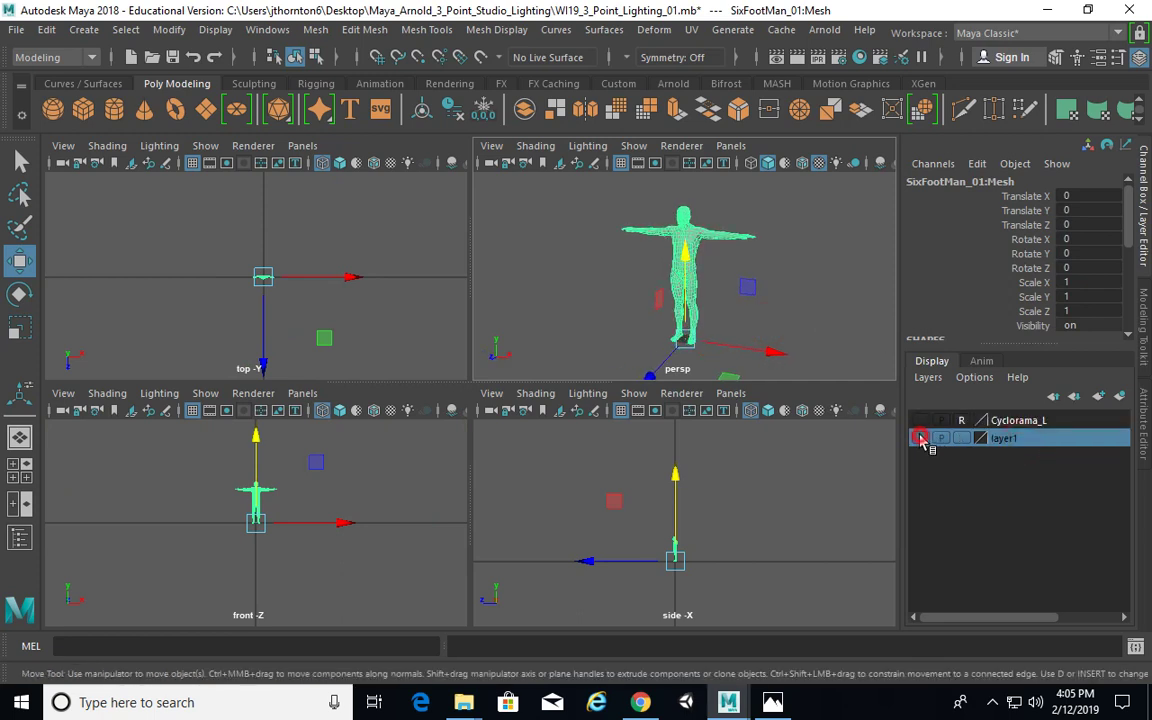
double_click(995, 439)
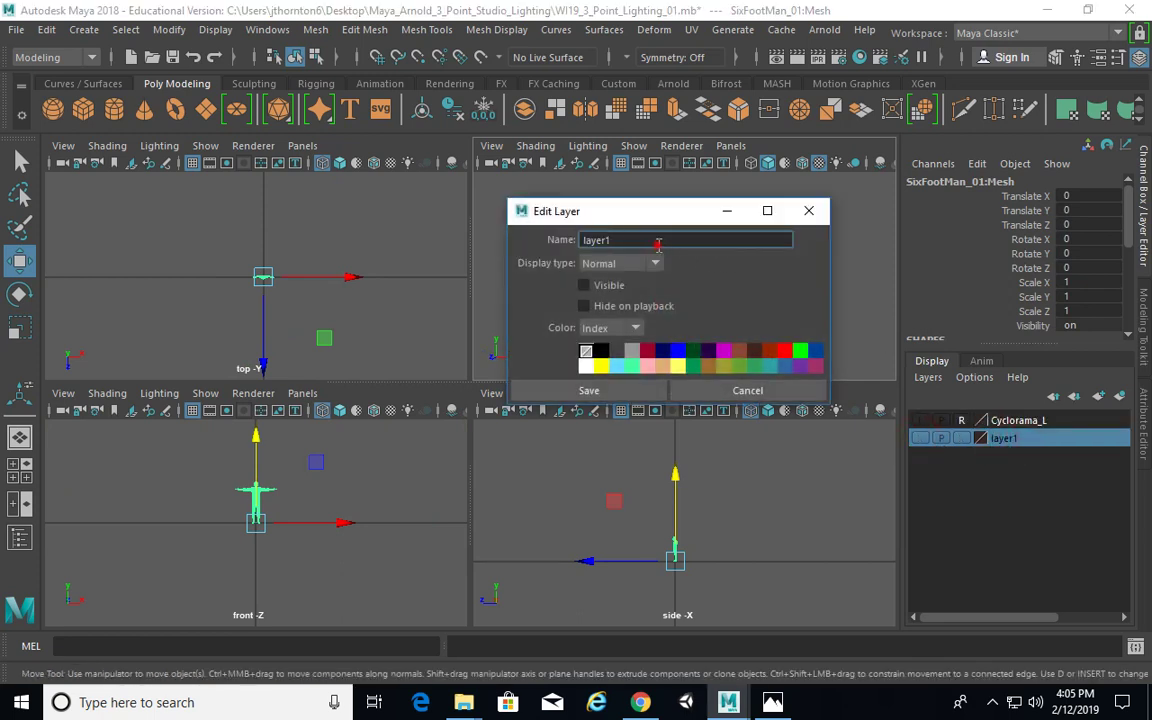
key(BackSpace)
text(Six_Foot_Man_L)
click(566, 391)
click(920, 439)
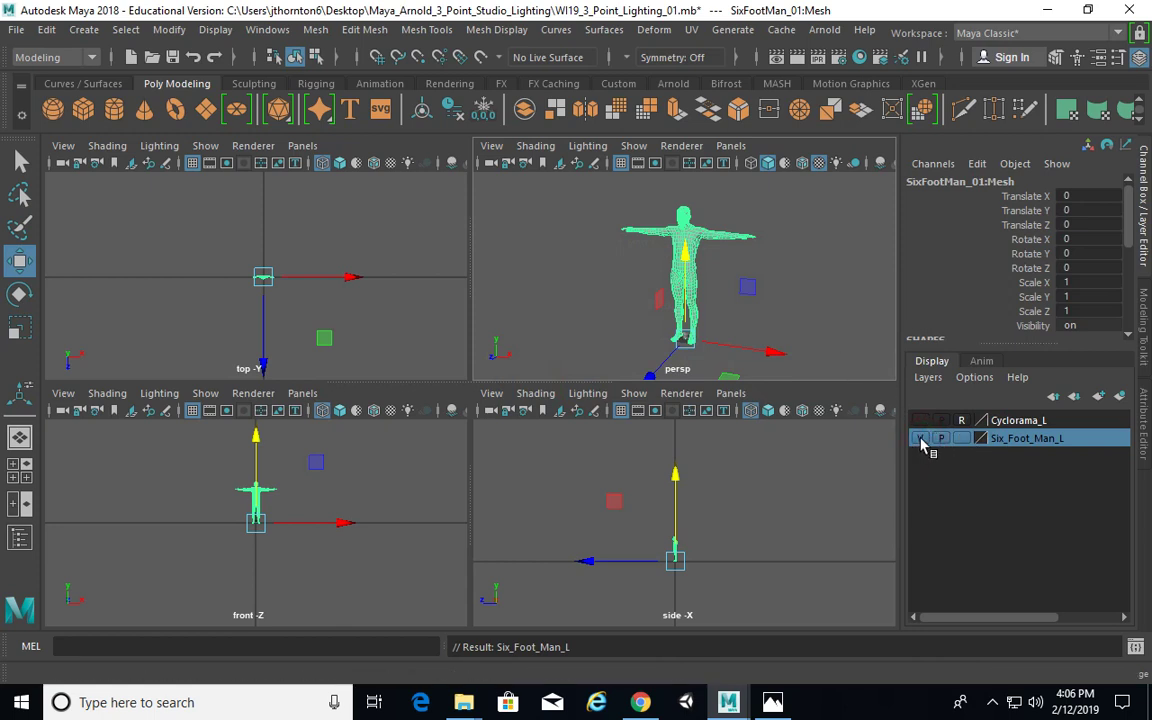
Rename the Six_Foot_Man_L layer as Cereal_Box_L.
click(1030, 443)
double_click(1030, 443)
drag(689, 239, 424, 234)
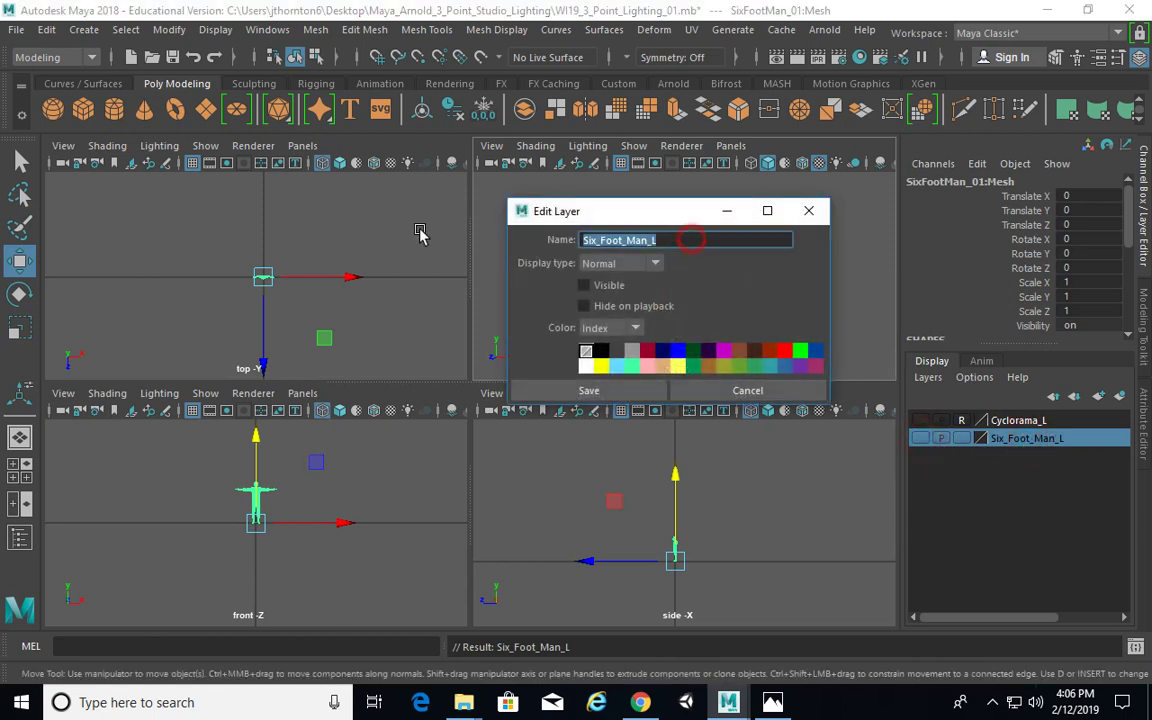
key(BackSpace)
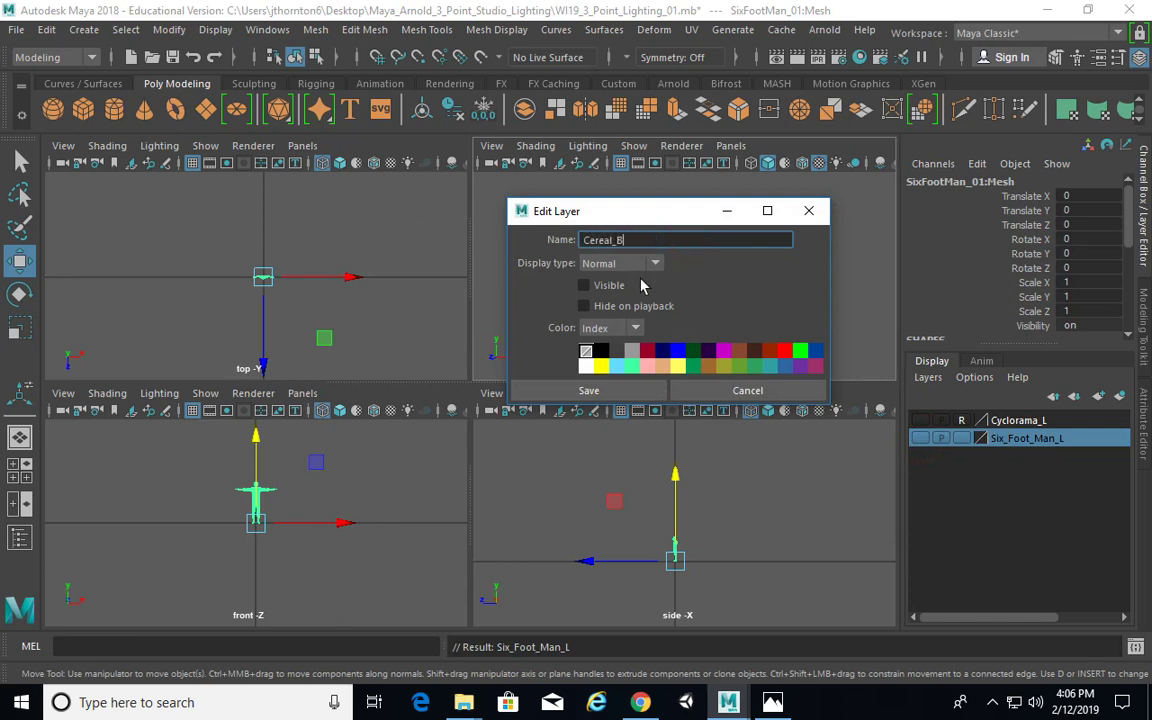
text(Cereal_Box_L)
click(589, 390)
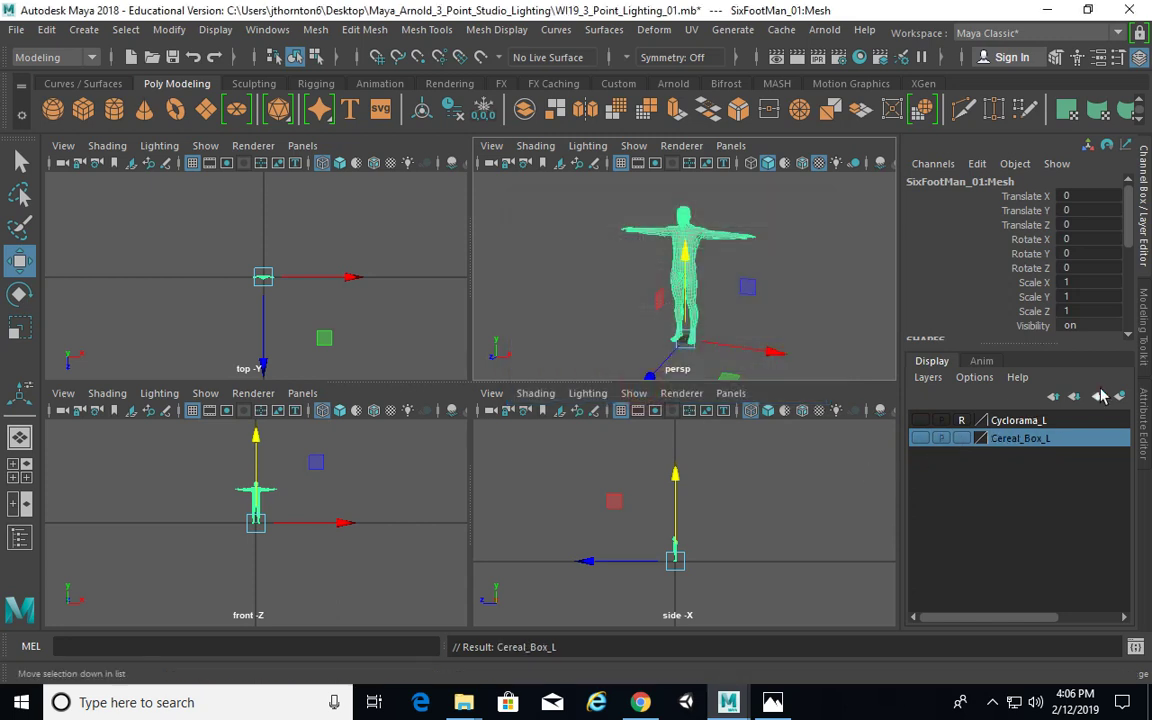
Create a display layer from the selected man mesh, name it Six_Foot_Man_L, and toggle its visibility.
click(714, 228)
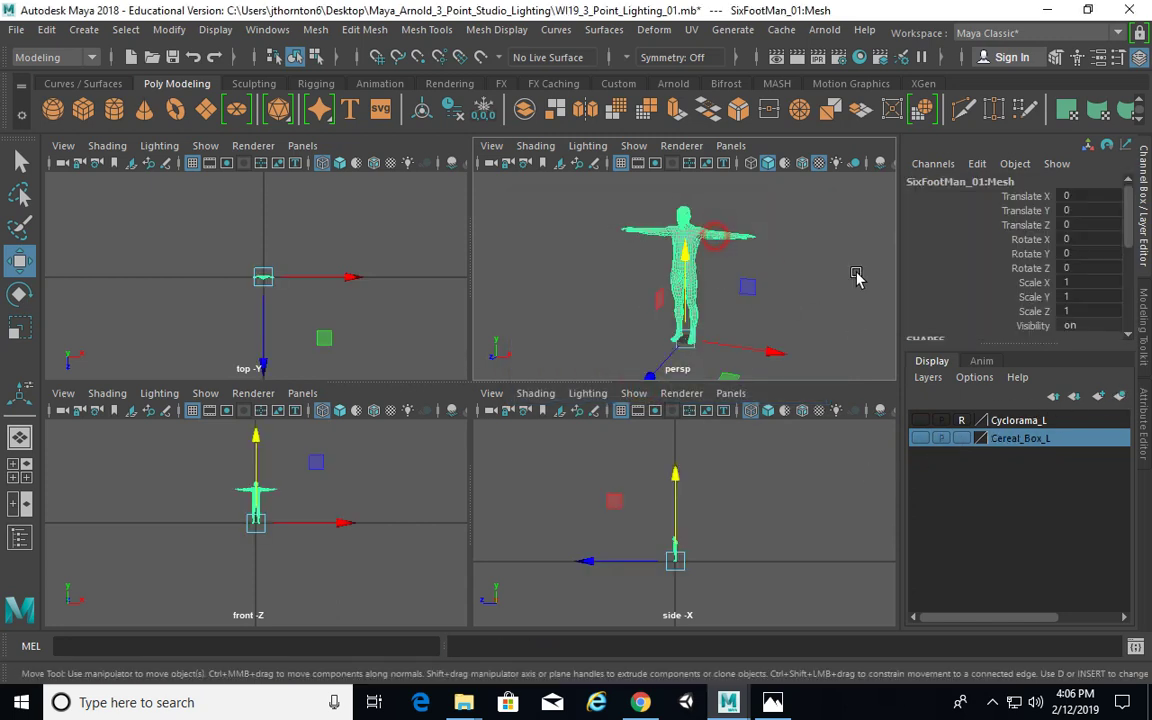
click(1118, 396)
double_click(1021, 422)
click(663, 240)
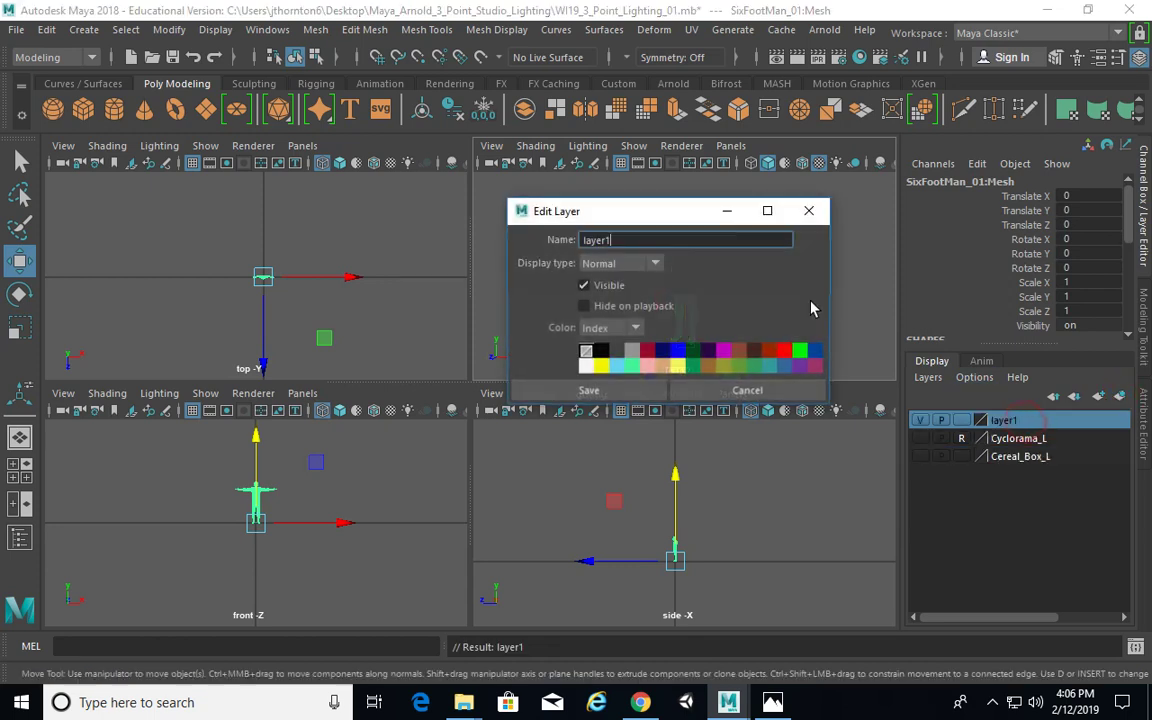
drag(427, 233, 363, 240)
key(Right)
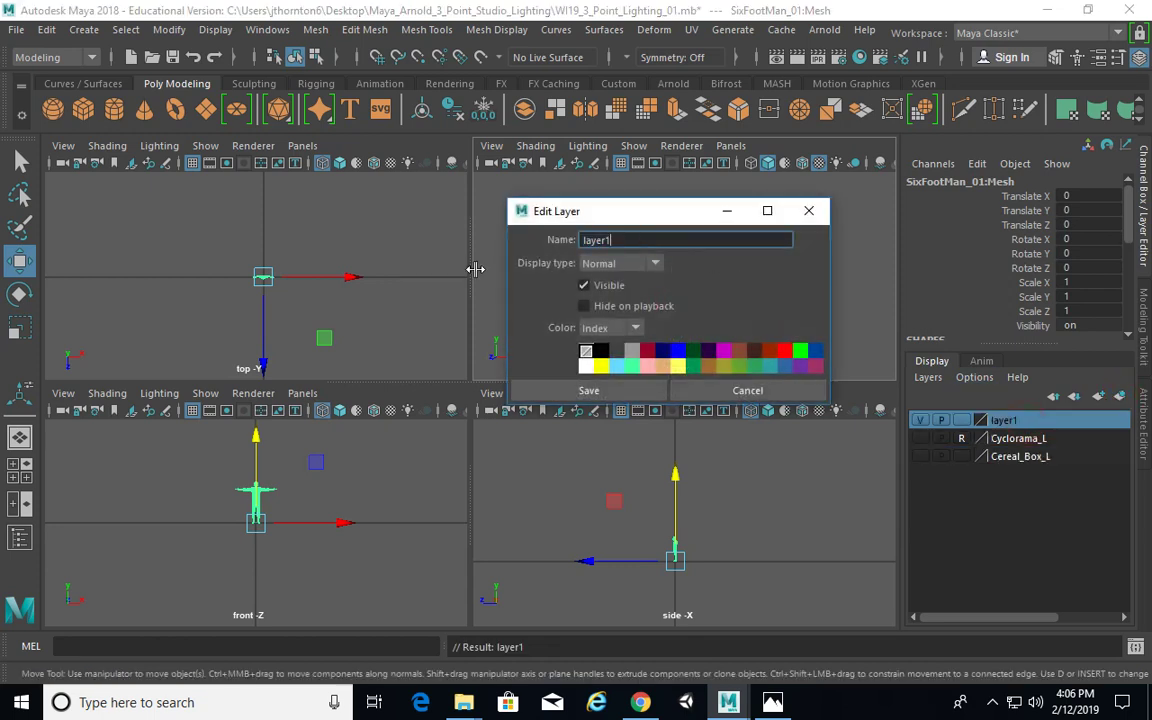
drag(432, 256, 375, 279)
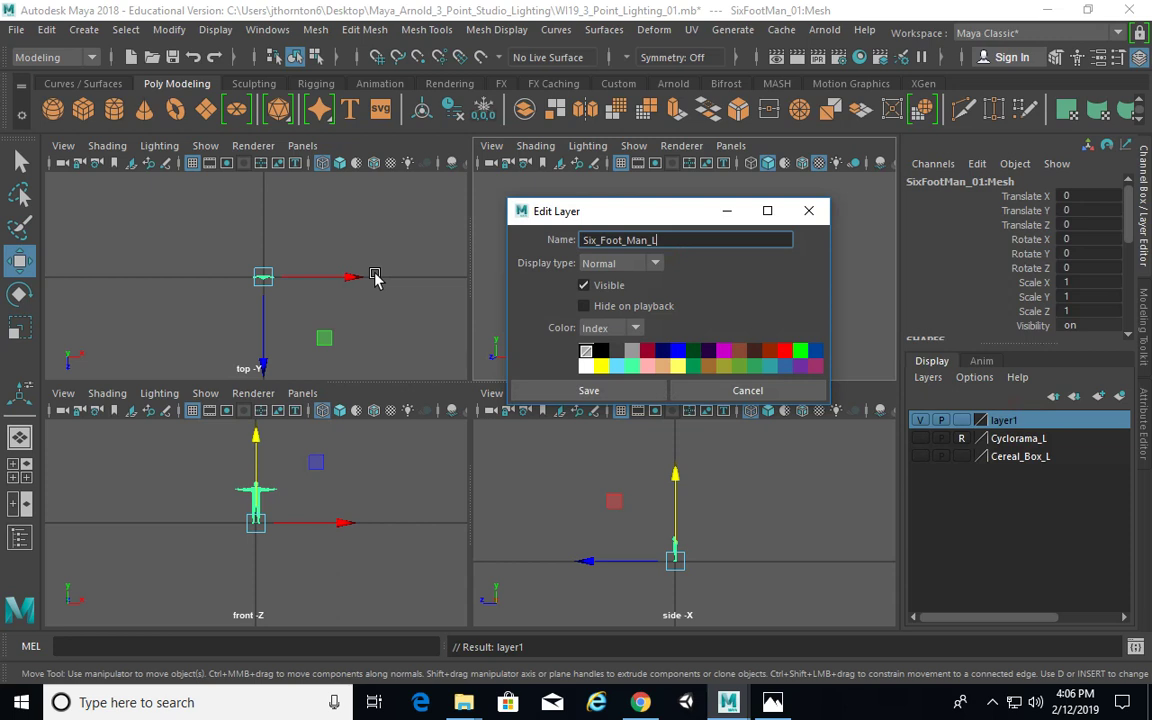
click(560, 390)
click(920, 420)
click(920, 420)
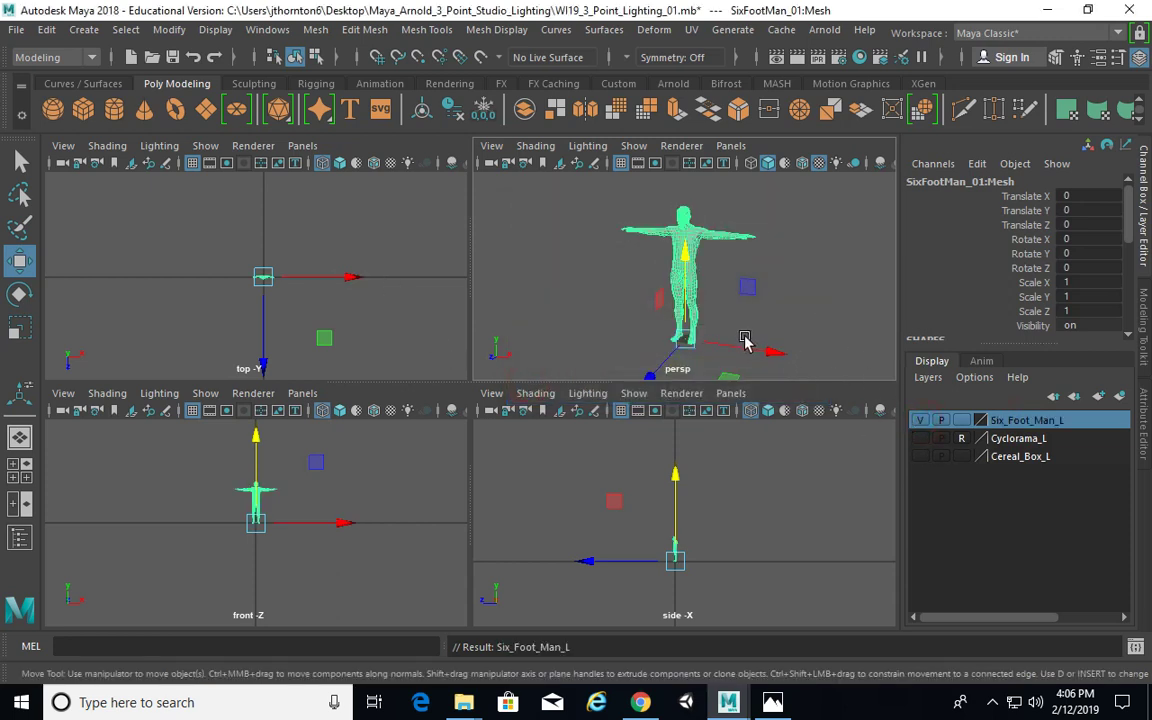
Show the Cyclorama_L layer in a maximized perspective view and set it back from Reference to Normal.
key(q)
click(772, 318)
click(688, 276)
key(space)
alt+drag(744, 325, 795, 326)
alt+middle_drag(730, 360, 728, 327)
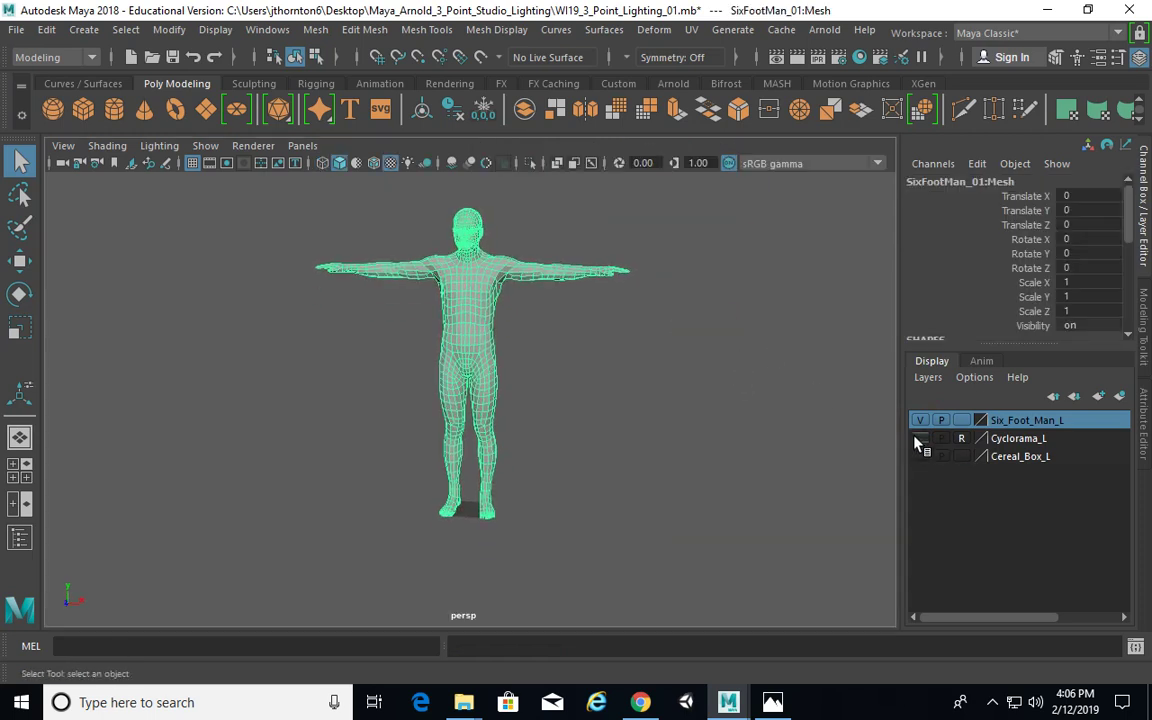
click(920, 438)
click(771, 301)
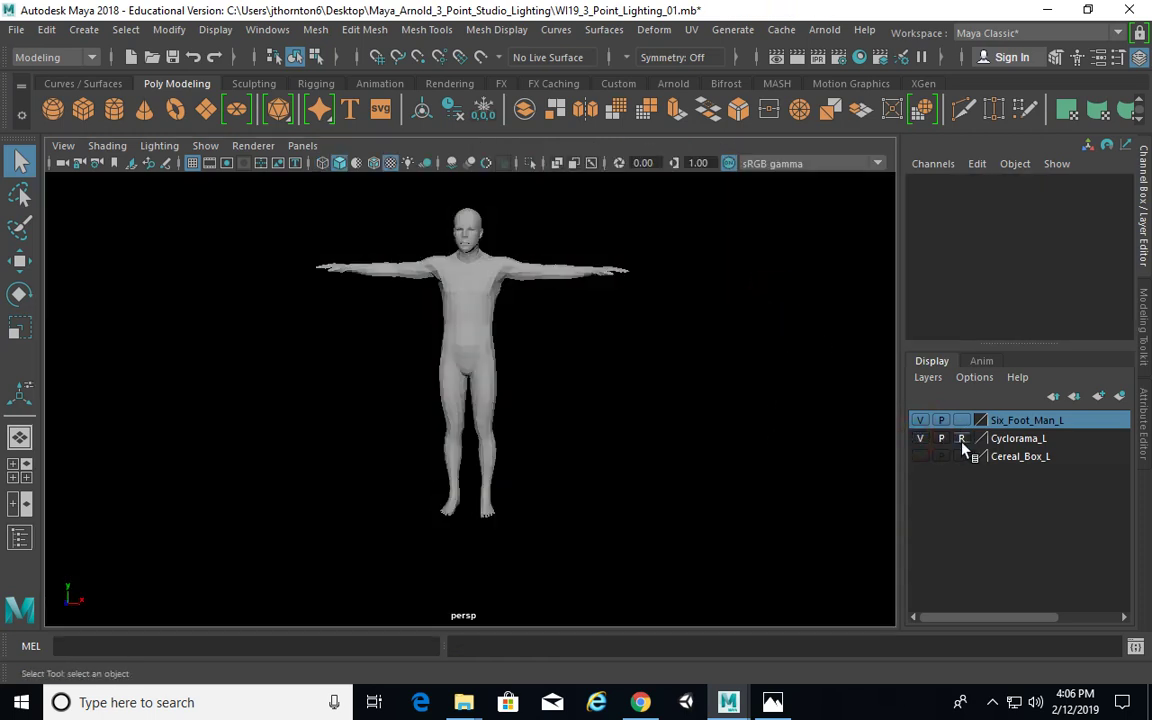
Reverse the normals of the cyclorama mesh.
click(765, 345)
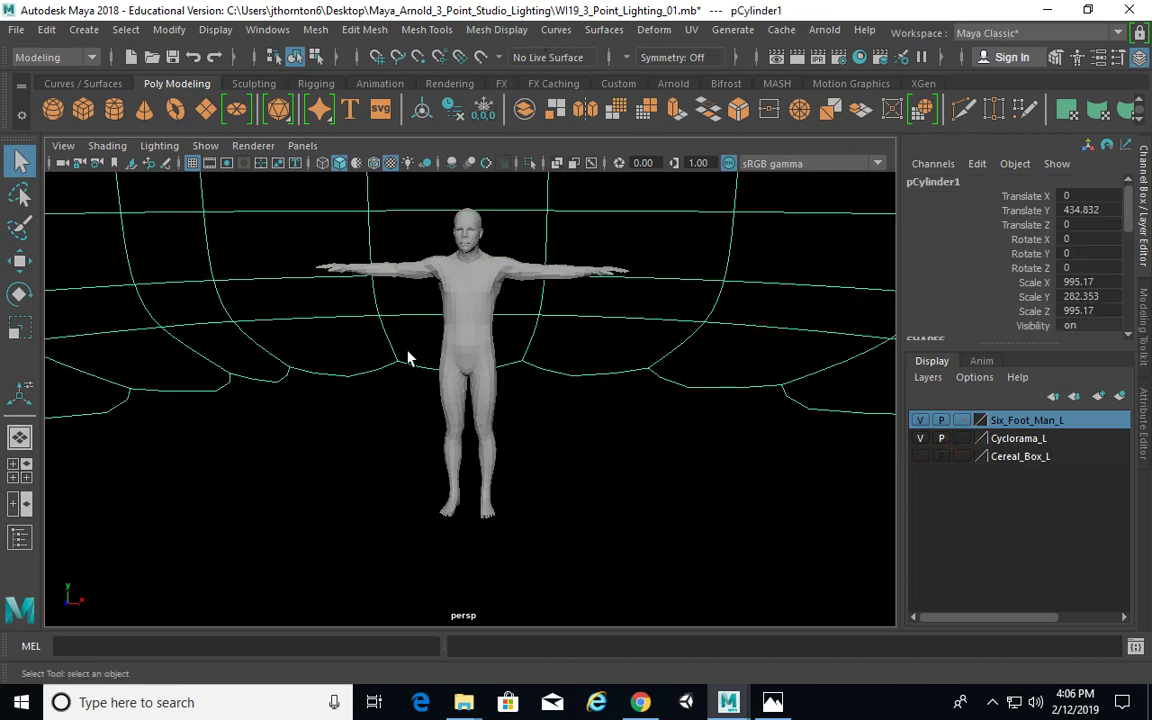
click(426, 30)
mouse_move(470, 31)
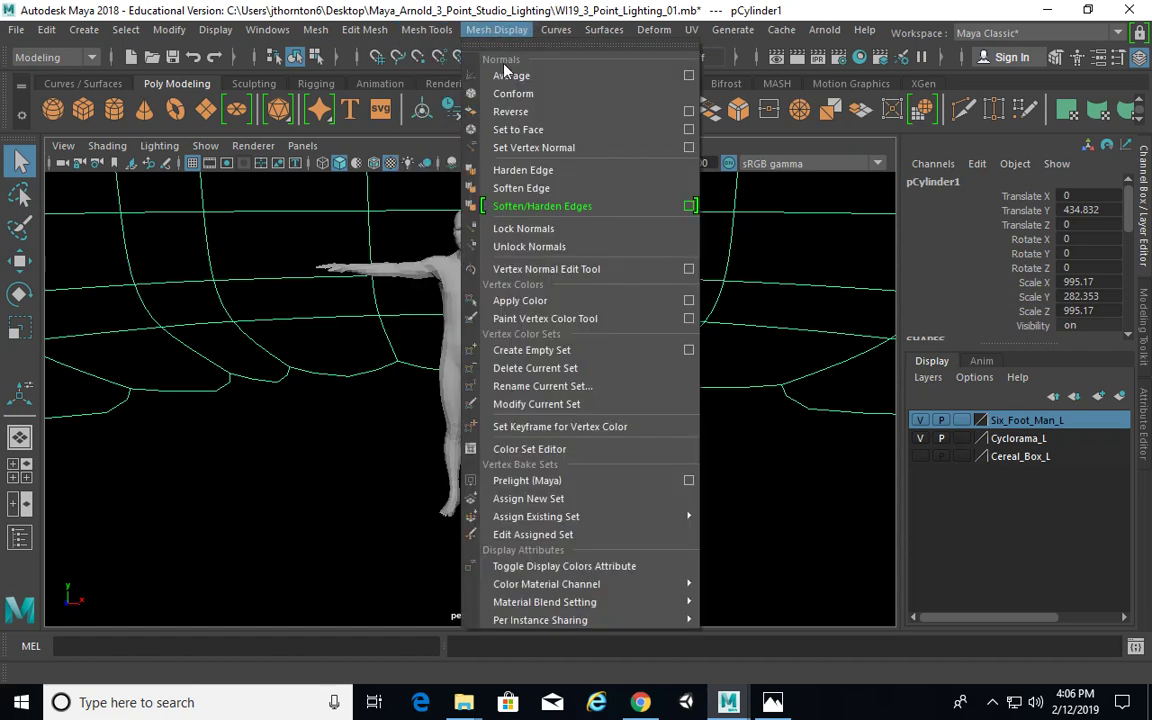
click(500, 111)
click(720, 391)
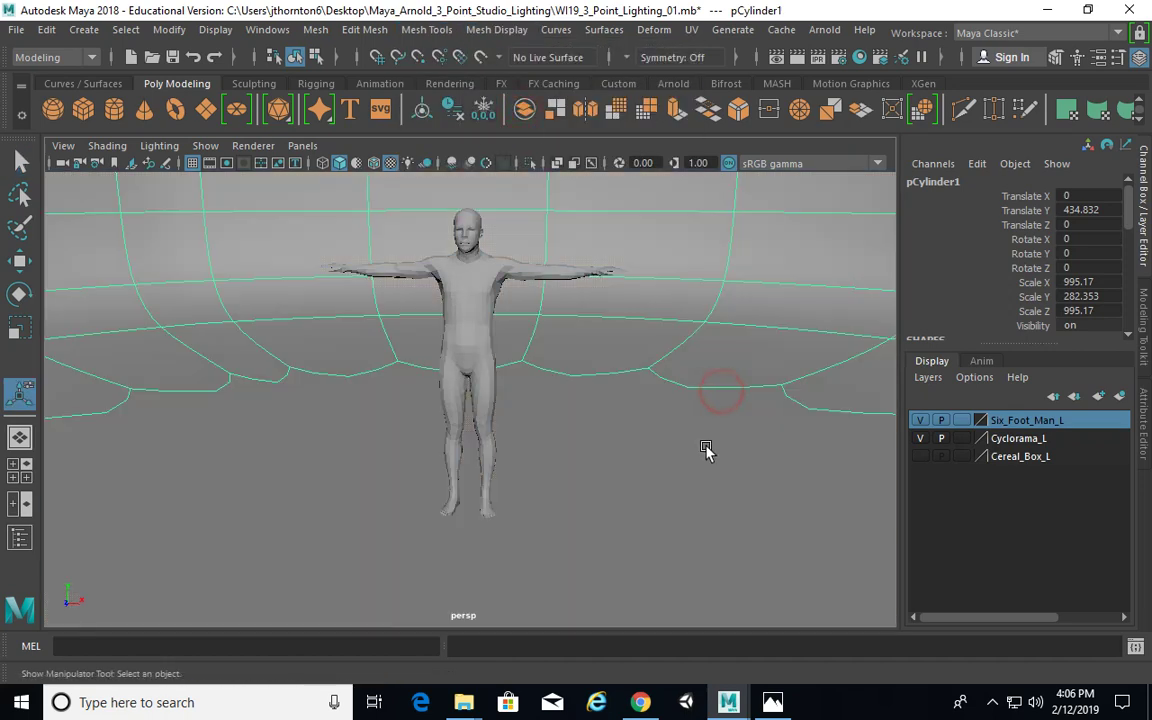
alt+drag(584, 365, 617, 388)
alt+middle_drag(592, 390, 602, 371)
alt+middle_drag(666, 330, 670, 310)
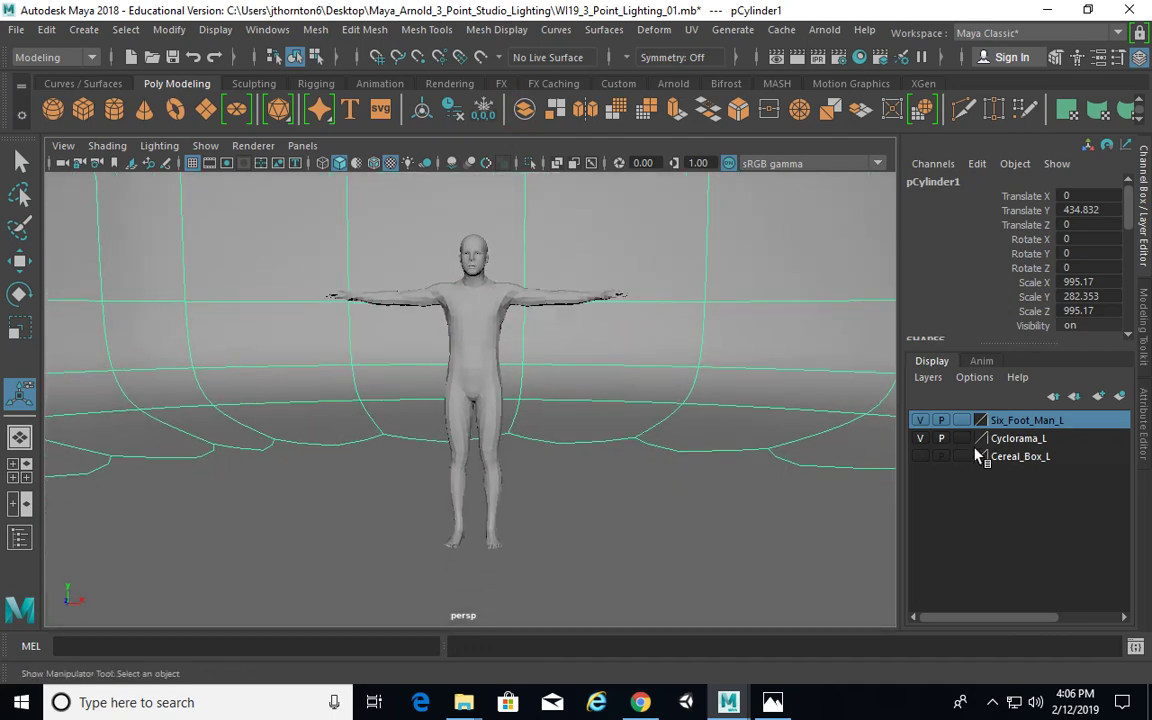
Toggle the Six_Foot_Man_L layer's visibility and move the layer to the end of the display layer list.
click(920, 421)
click(920, 421)
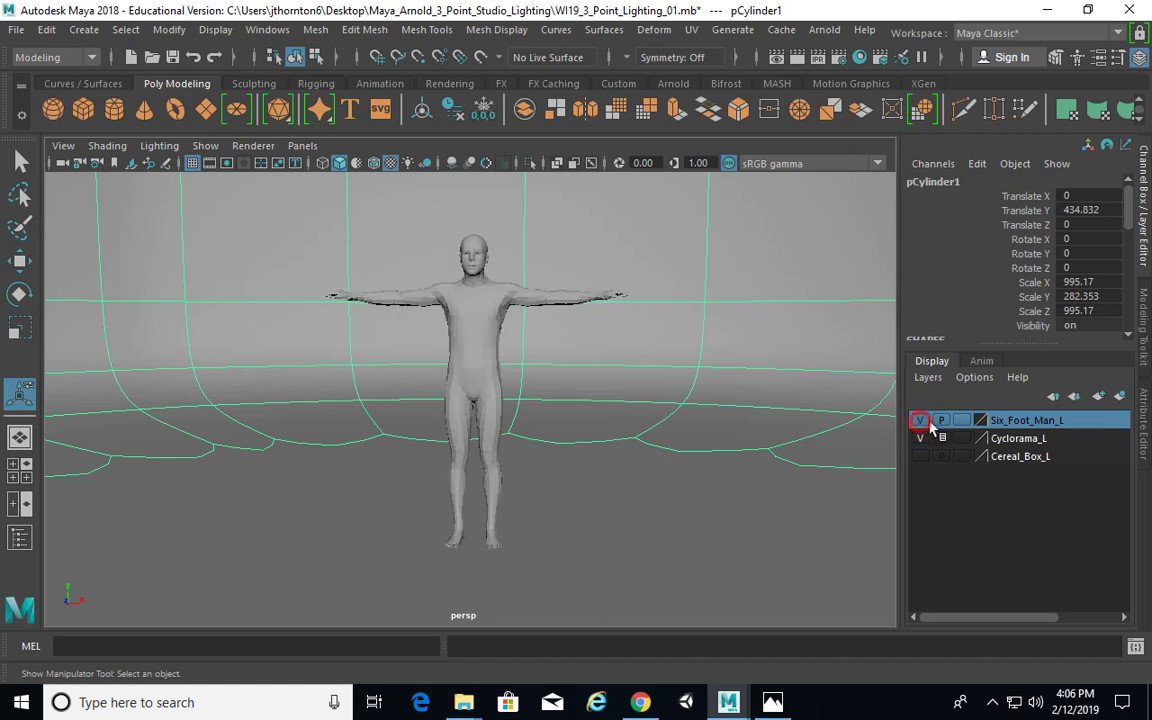
click(1074, 396)
click(1074, 396)
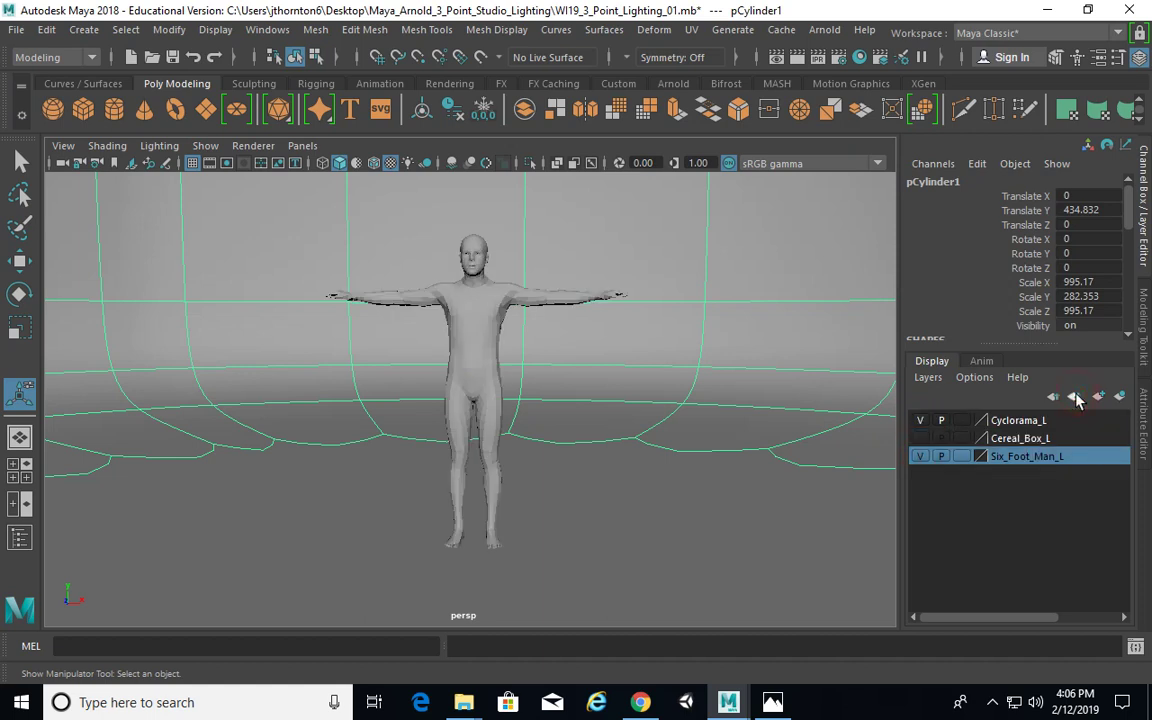
Toggle the Cyclorama_L layer's visibility and move the layer below Six_Foot_Man_L in the display layer list.
click(920, 421)
click(920, 421)
click(1020, 420)
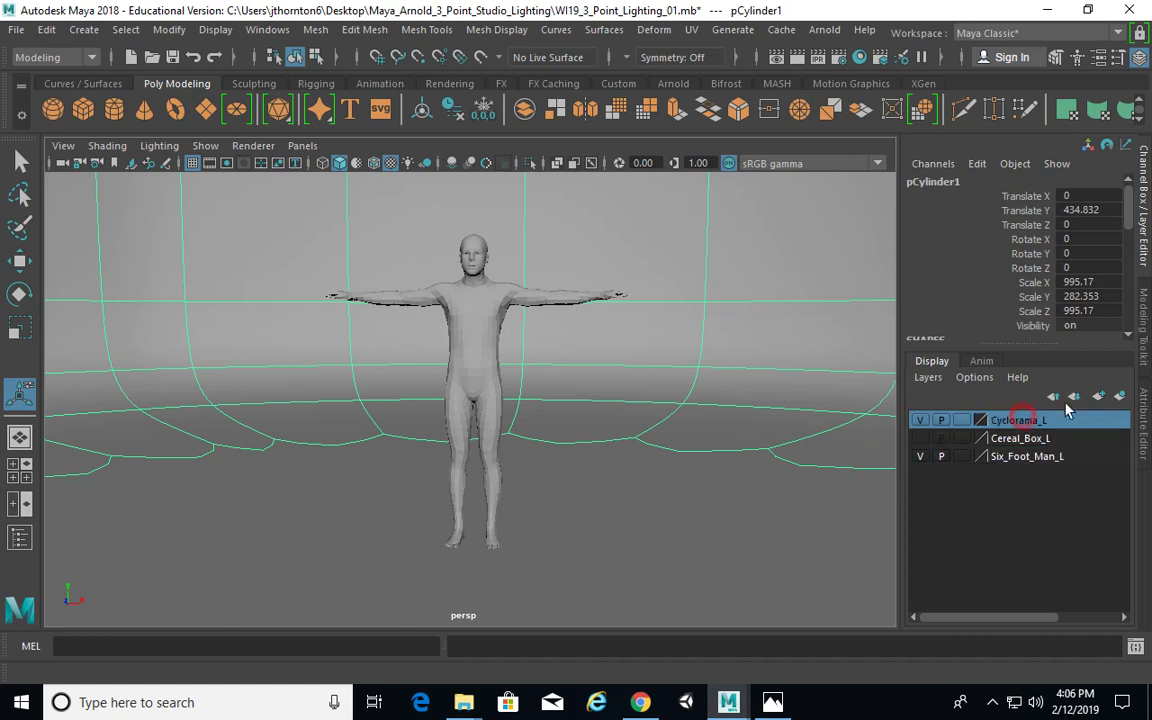
click(1074, 396)
click(1074, 396)
Toggle the Six_Foot_Man_L layer's visibility and show the Cereal_Box_L layer.
click(920, 438)
click(920, 438)
click(920, 420)
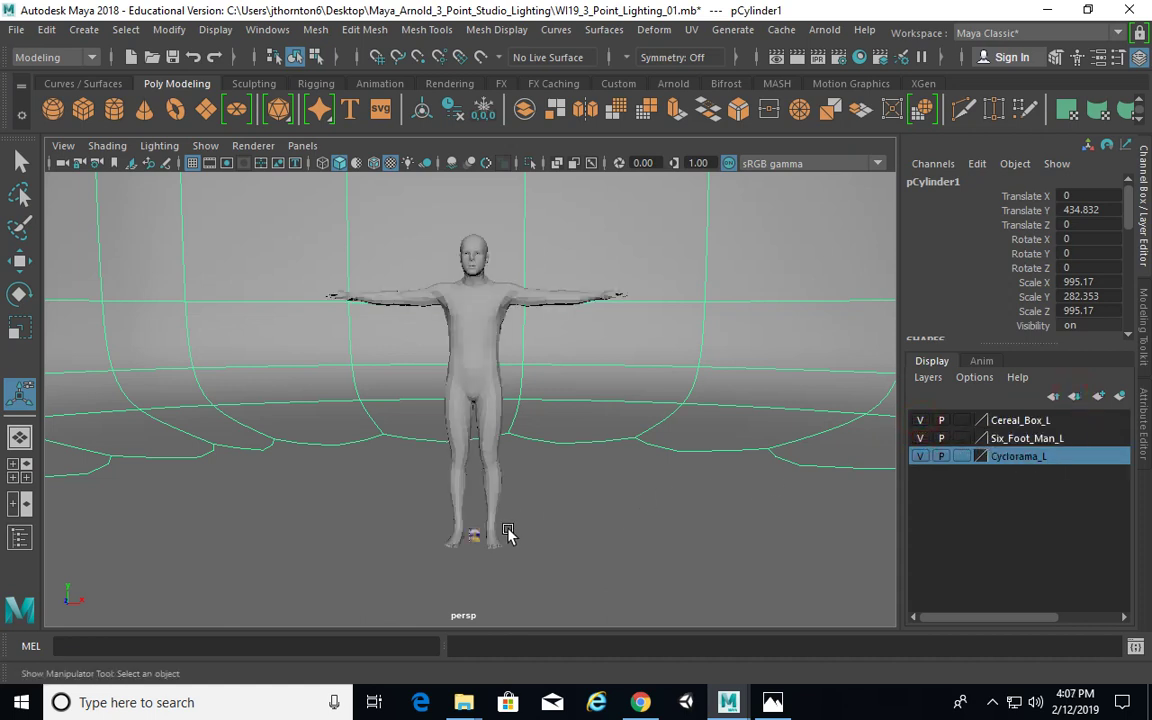
Scale the cereal box up uniformly to about 31.2 × 44.8 × 9.5 and raise it to about 25.1 on Y.
click(477, 536)
key(r)
drag(474, 536, 516, 537)
key(w)
alt+middle_drag(536, 523, 541, 507)
drag(479, 451, 477, 418)
alt+drag(681, 486, 637, 483)
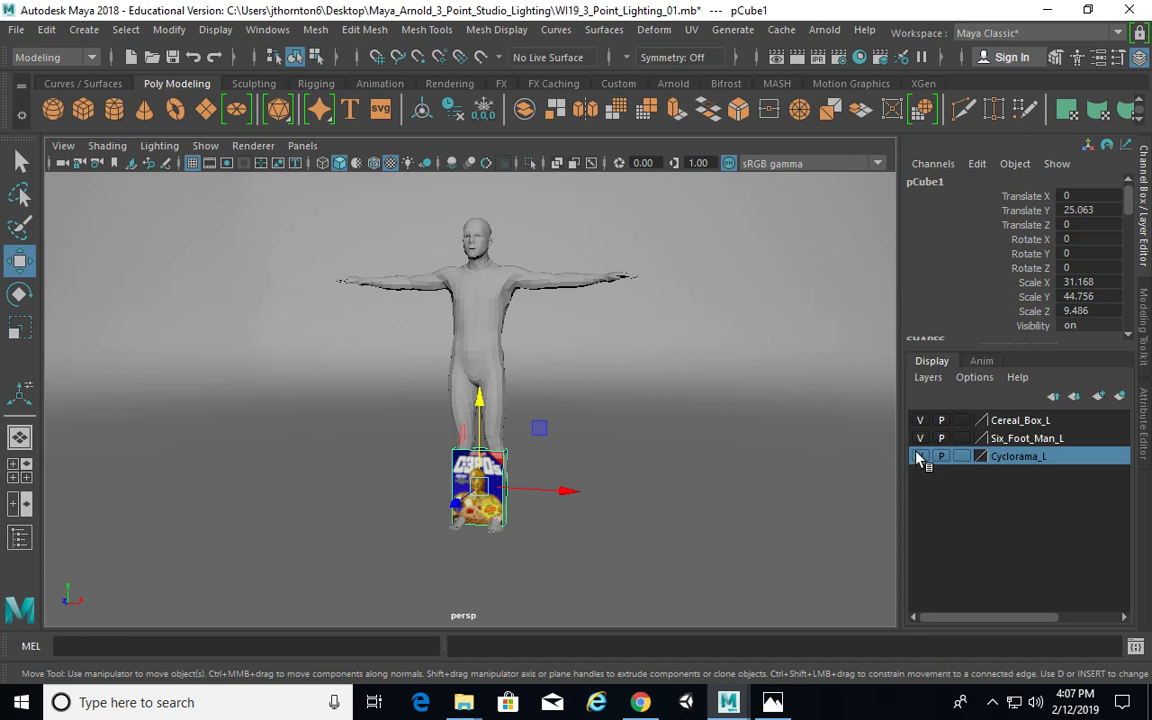
Hide the Cereal_Box_L layer and select the six-foot man mesh.
click(920, 420)
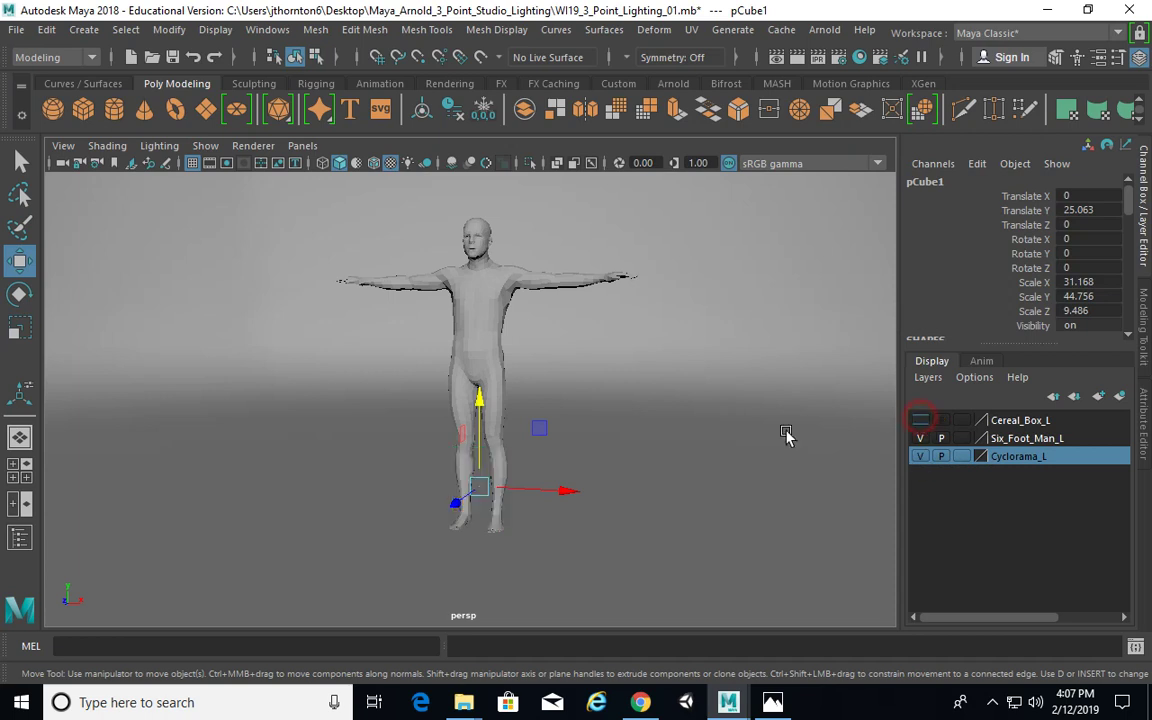
key(q)
click(505, 327)
alt+drag(645, 393, 670, 398)
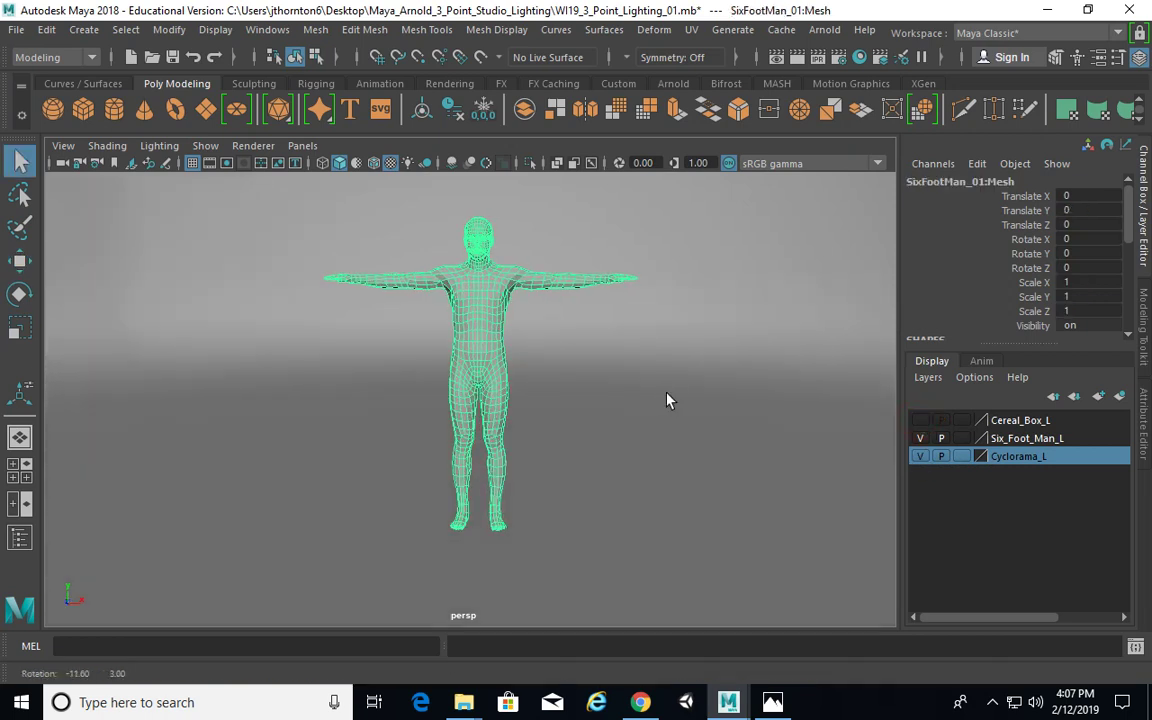
alt+drag(694, 337, 671, 352)
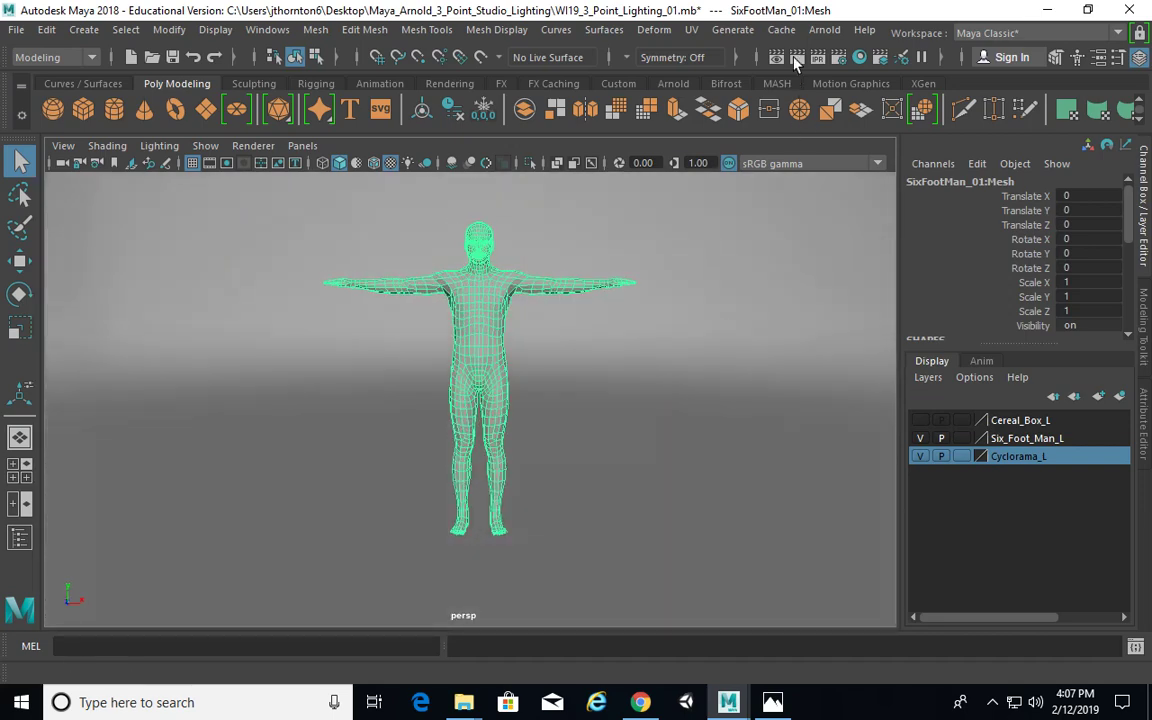
Test-render the perspective view in Arnold RenderView, then view the 3_Point_Lighting_01.jpg reference image in Photos.
click(824, 29)
click(835, 57)
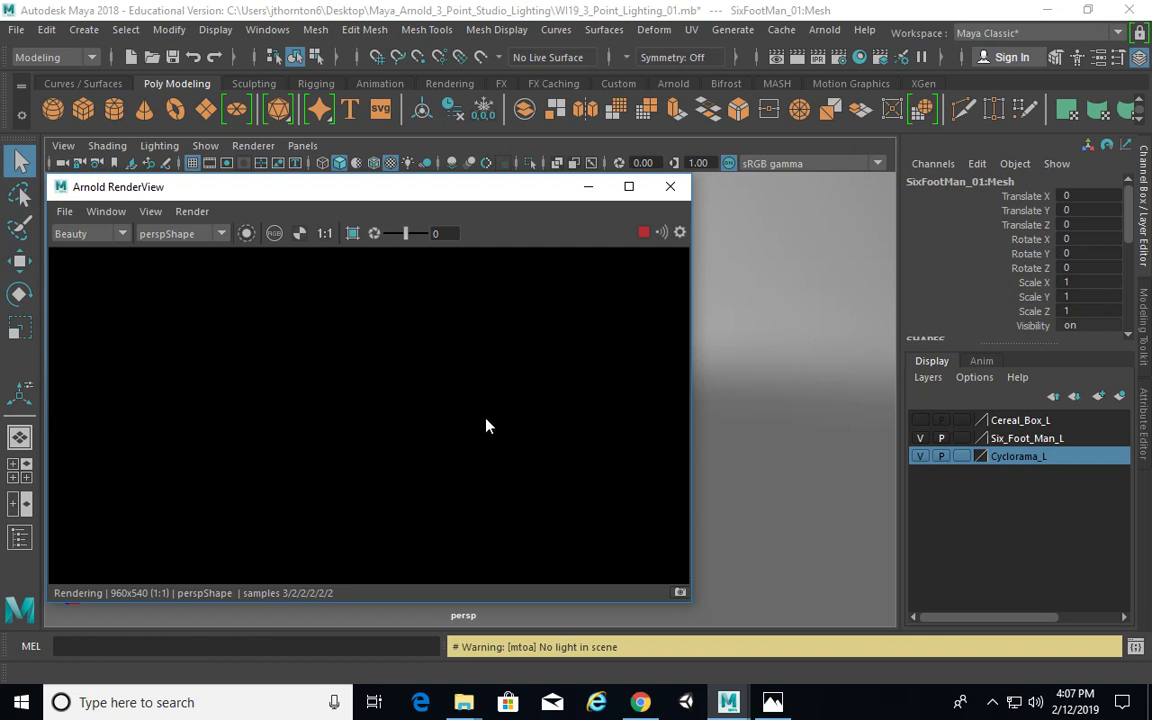
drag(339, 191, 484, 172)
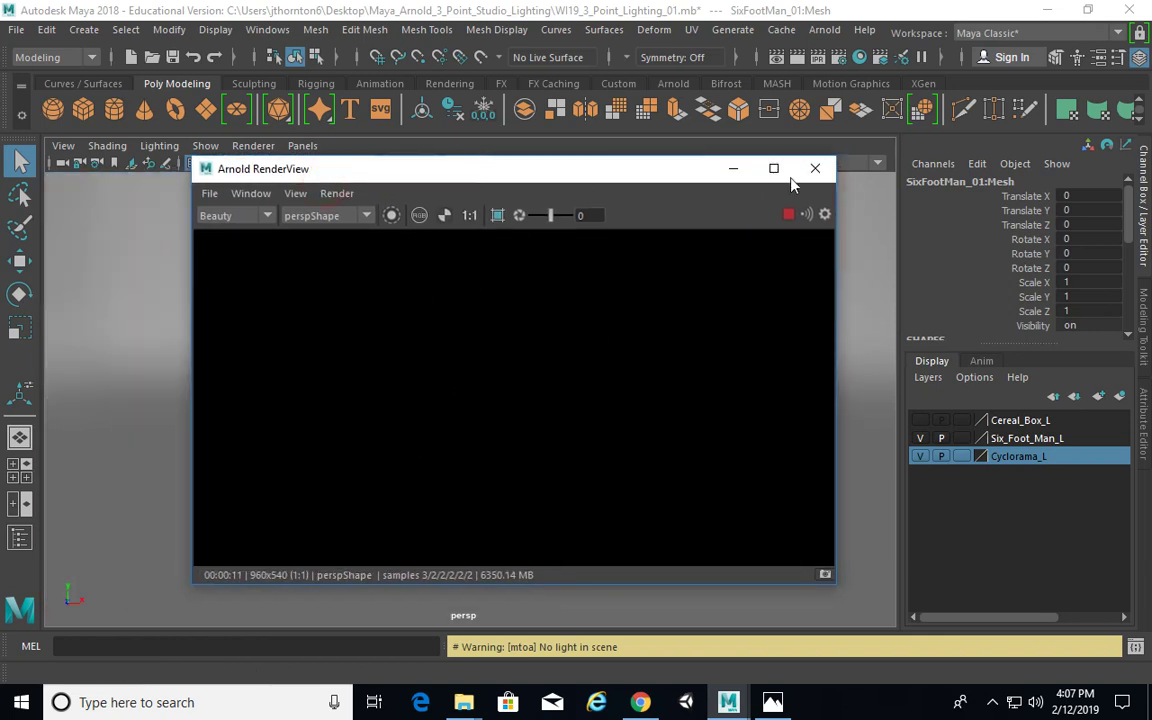
click(815, 167)
click(772, 702)
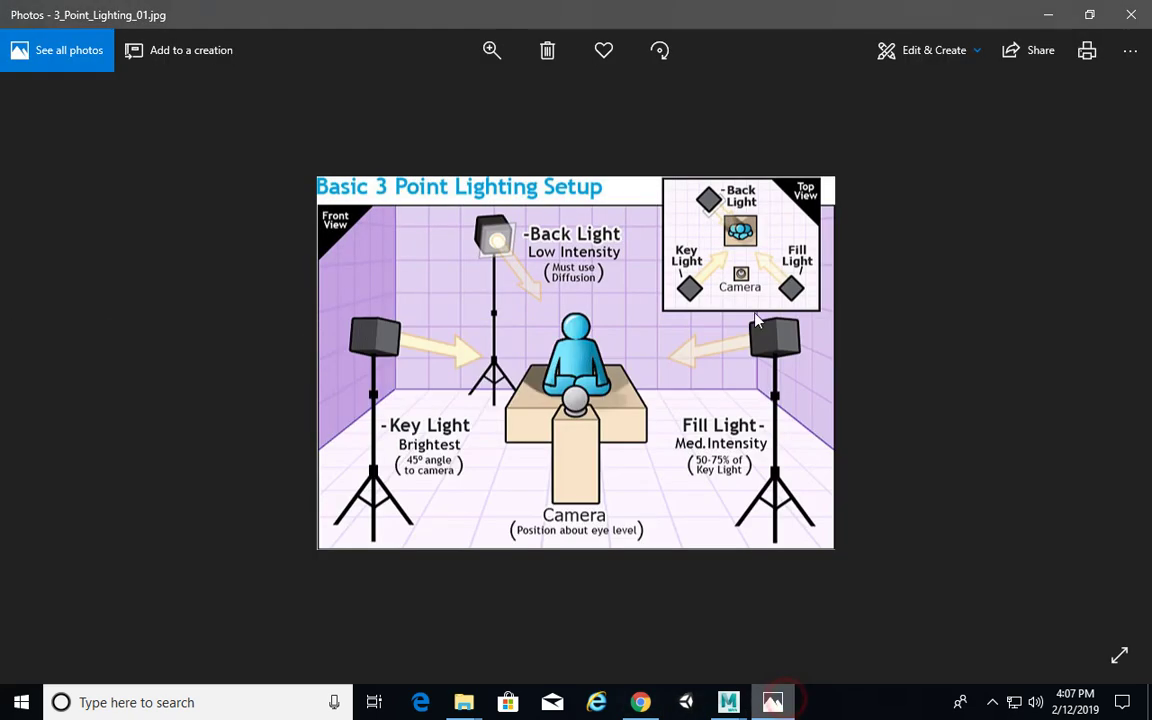
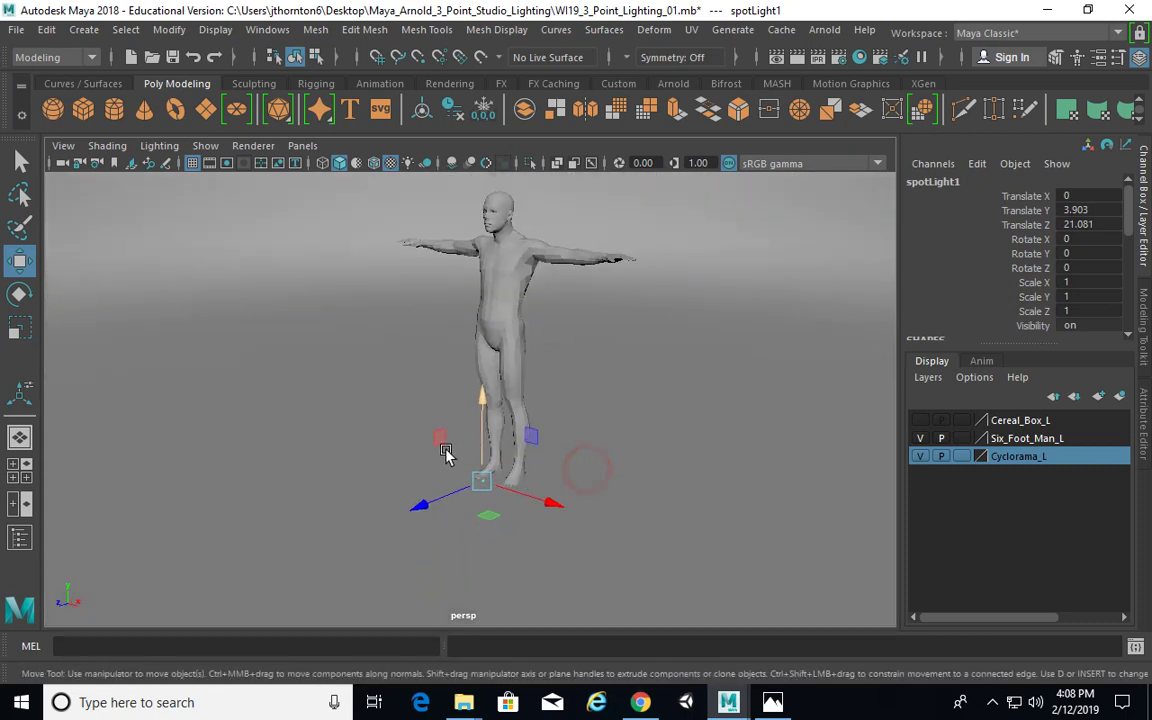
Set the spotlight's Locator Scale to 100 in its Object Display attributes.
alt+drag(425, 436, 391, 430)
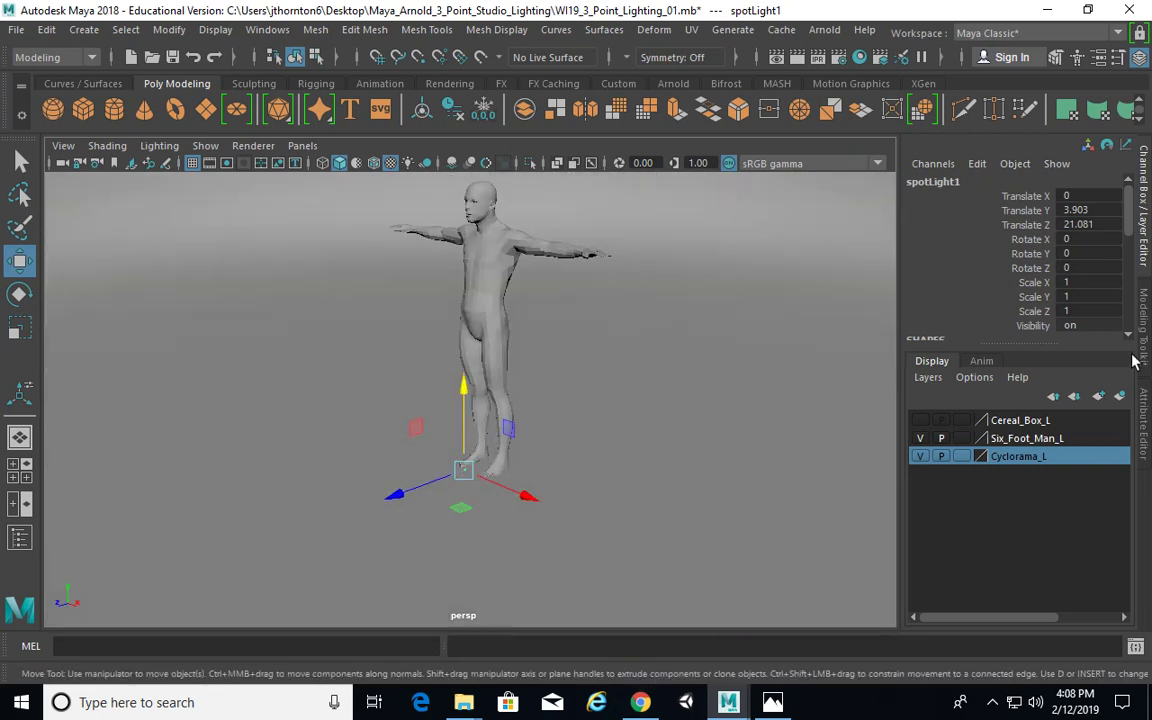
click(1143, 420)
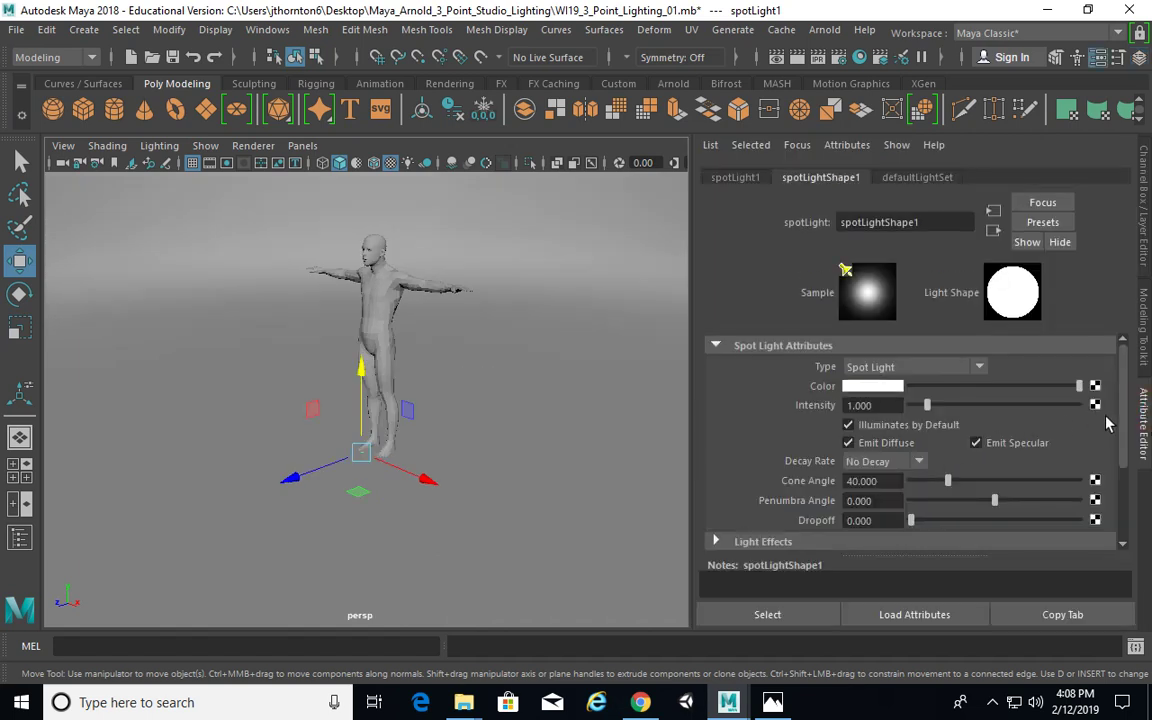
drag(1121, 404, 1136, 527)
click(785, 461)
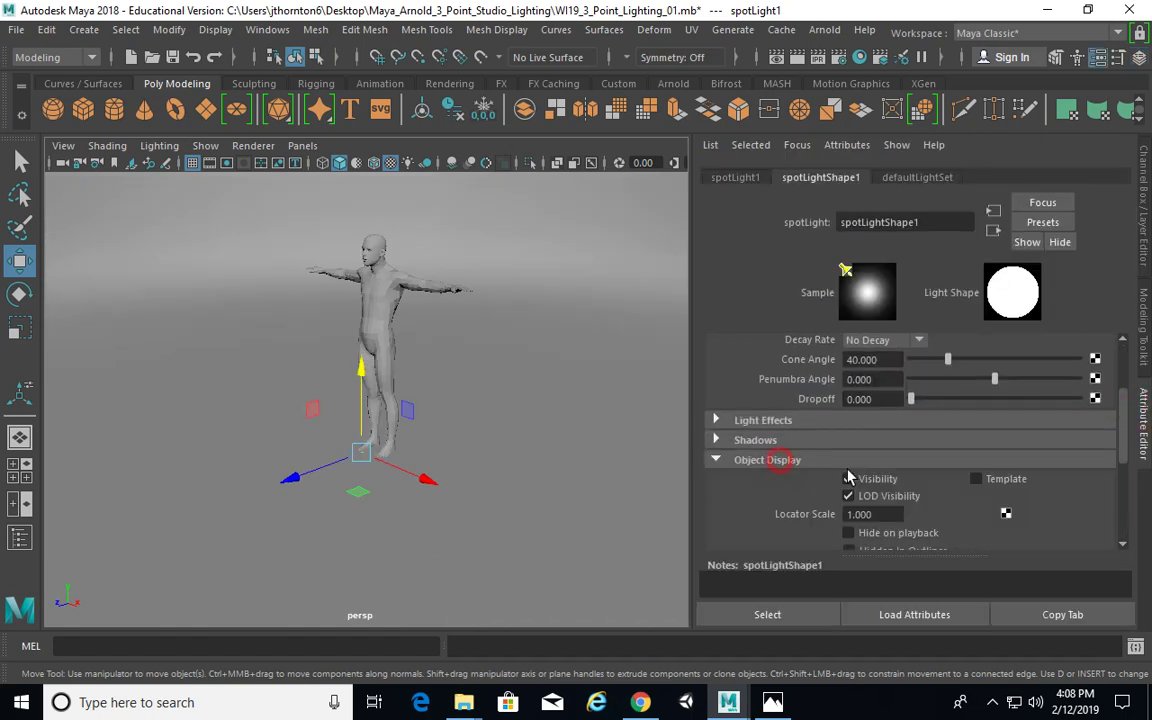
click(886, 515)
text(100)
key(Return)
Raise the spotlight to about 103 cm and pull it forward in front of the man.
alt+drag(463, 401, 456, 382)
drag(358, 370, 364, 248)
alt+drag(363, 360, 487, 417)
alt+drag(371, 382, 468, 376)
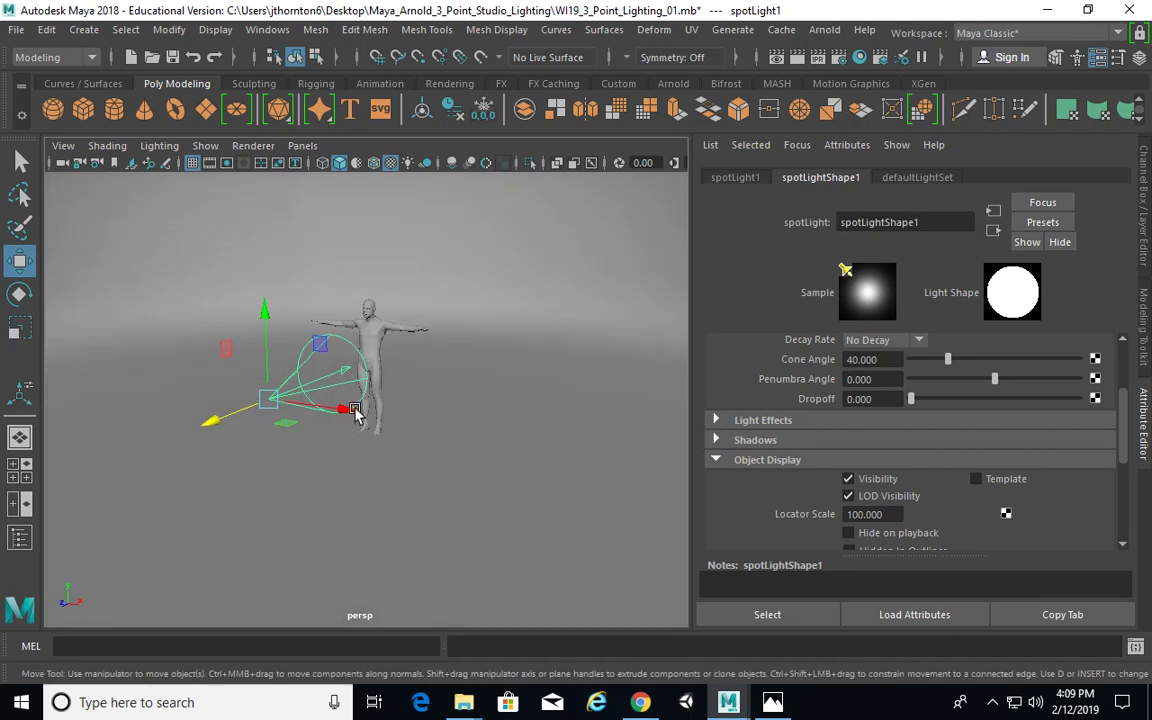
alt+drag(353, 409, 267, 419)
alt+drag(166, 416, 244, 257)
Try moving the spotlight aside in the top view and rotating it about 38 degrees, then undo both changes.
key(space)
key(f)
key(space)
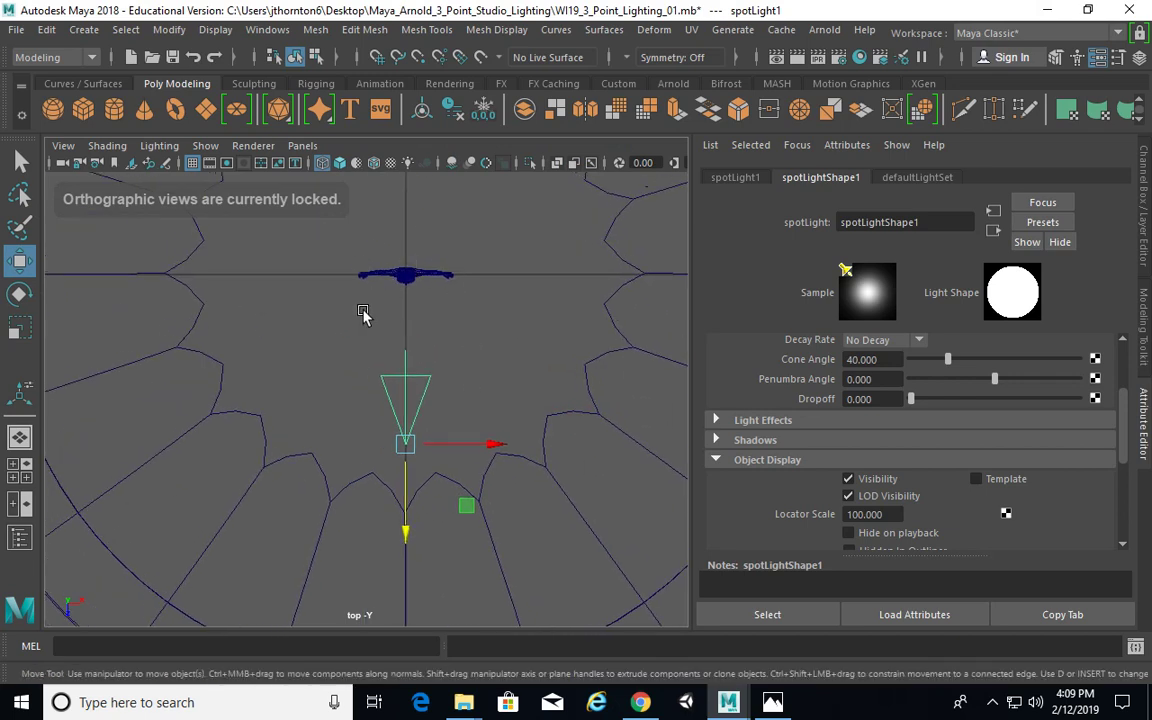
alt+middle_drag(445, 453, 496, 442)
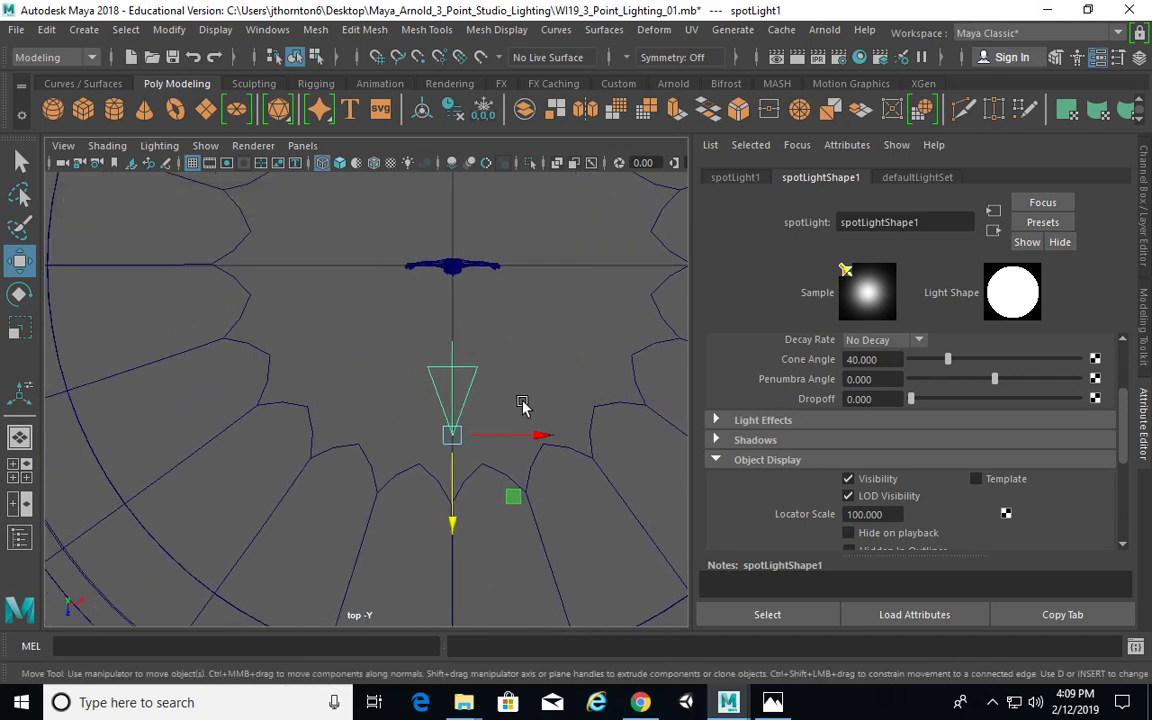
drag(466, 440, 339, 470)
key(e)
drag(386, 404, 446, 462)
key(ctrl+z)
key(ctrl+z)
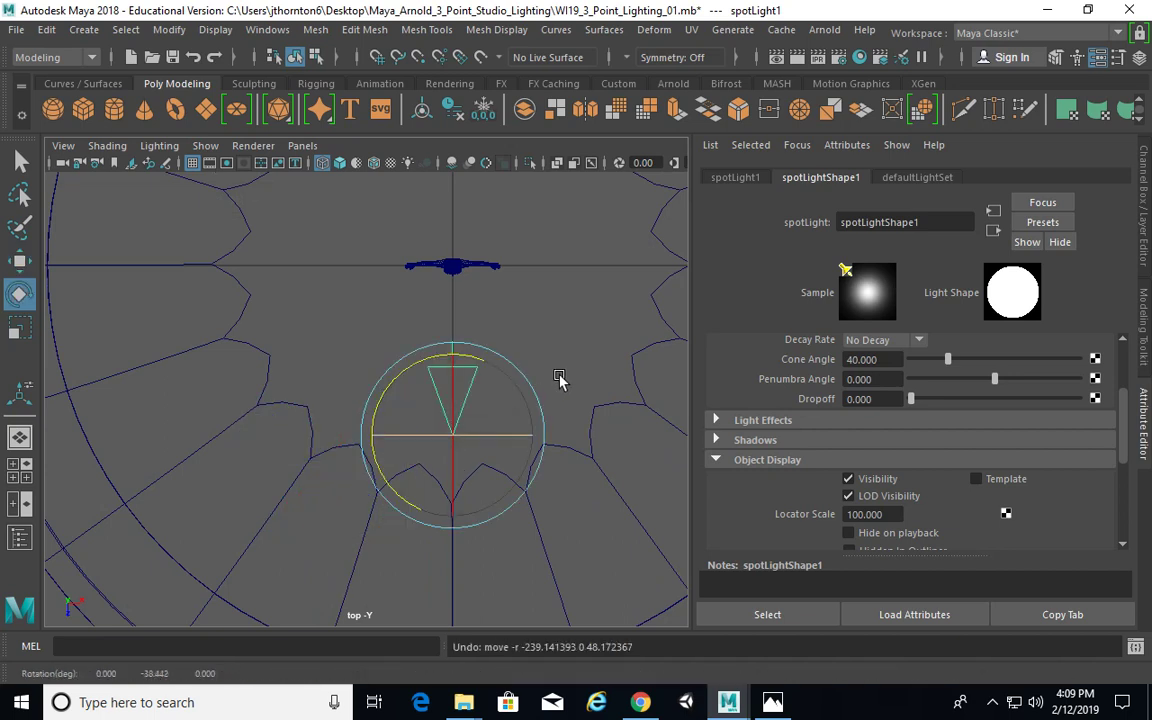
With the Show Manipulator tool, move the spotlight's origin back to about 503 cm on Z and its aim point onto the man.
alt+middle_drag(565, 327, 546, 325)
click(483, 347)
click(456, 380)
key(t)
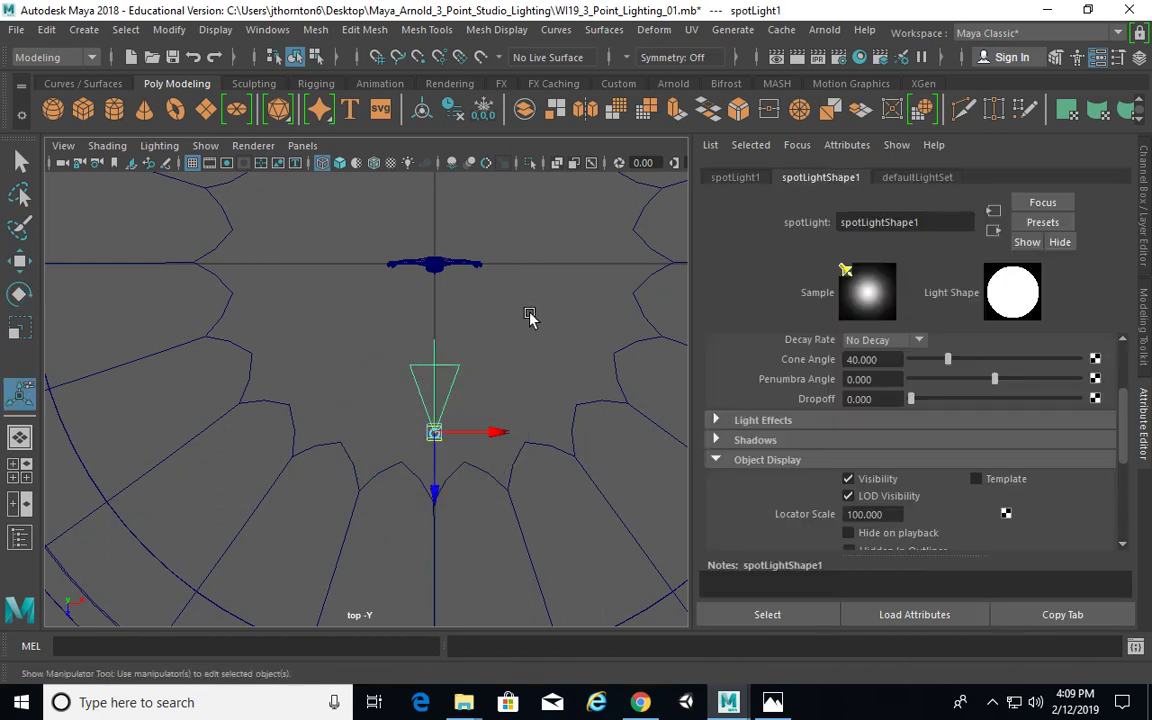
drag(446, 500, 450, 585)
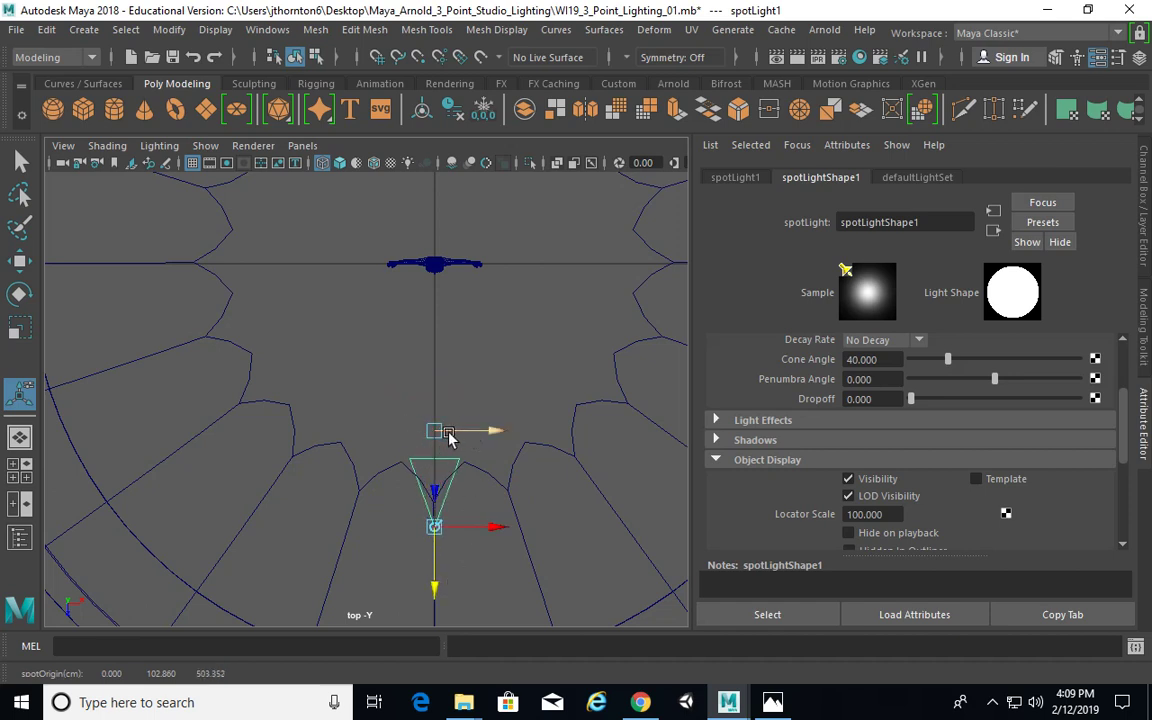
drag(439, 481, 440, 310)
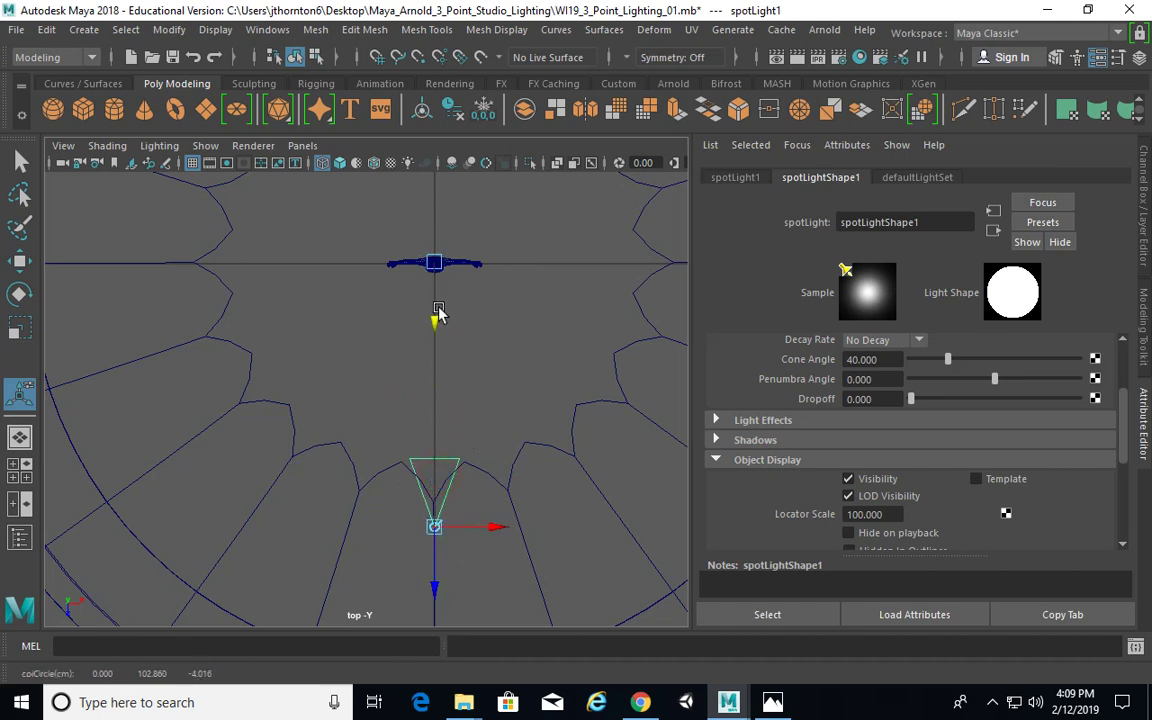
drag(434, 527, 436, 330)
drag(463, 402, 470, 548)
Try adjusting the heights of the spotlight's aim point and origin in the perspective view.
key(space)
key(space)
alt+middle_drag(456, 346, 540, 347)
mouse_move(463, 290)
mouse_down()
mouse_move(470, 308)
mouse_move(473, 228)
mouse_move(474, 287)
mouse_up()
alt+middle_drag(465, 393, 502, 395)
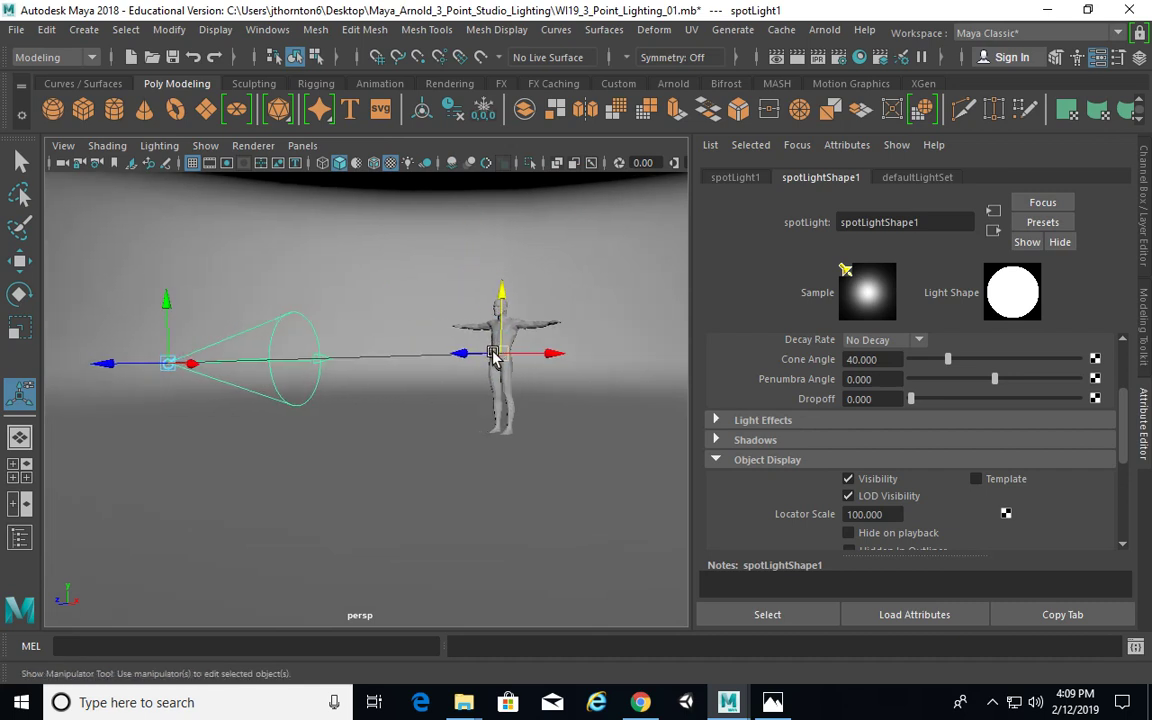
alt+right_drag(458, 393, 432, 393)
drag(193, 314, 269, 179)
alt+drag(361, 296, 452, 349)
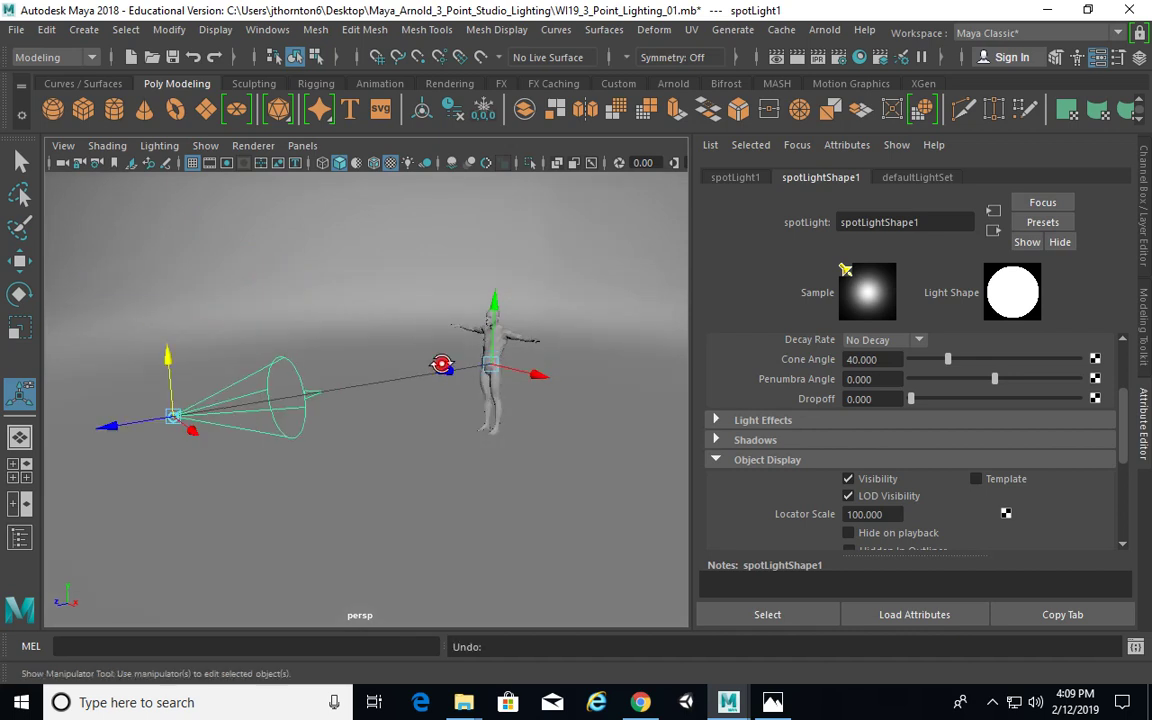
Try raising the spotlight to about 214 cm with the Move tool and rotating it down toward the man, then undo both changes.
click(261, 373)
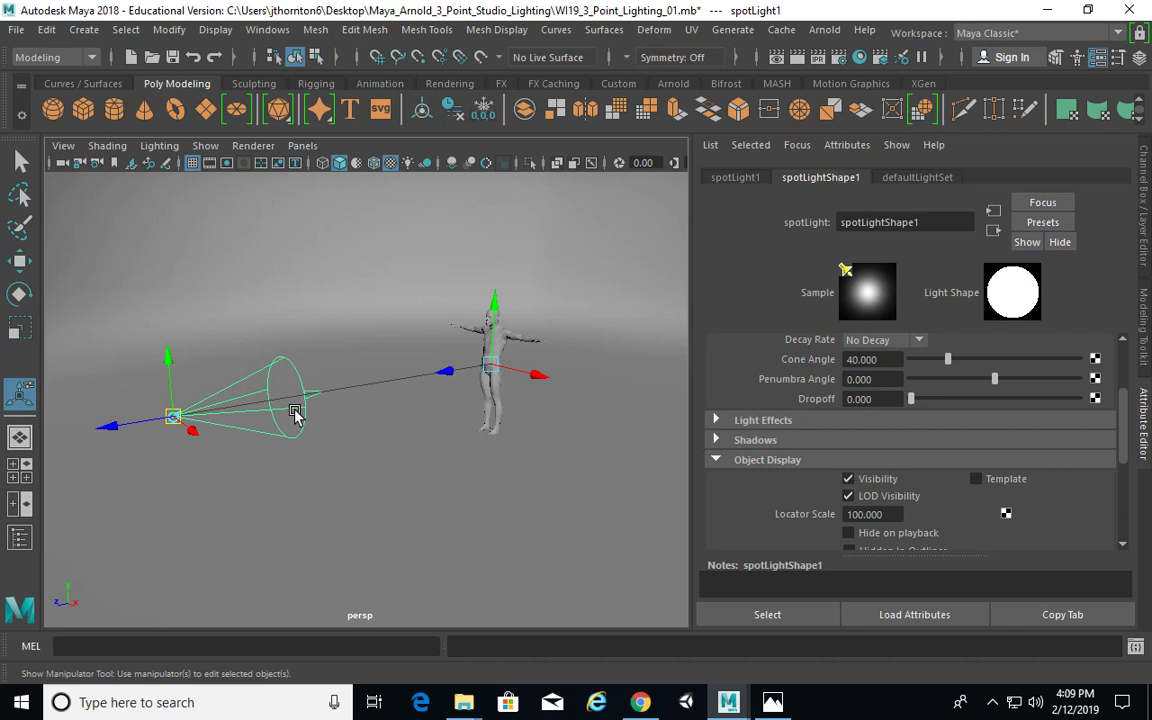
key(q)
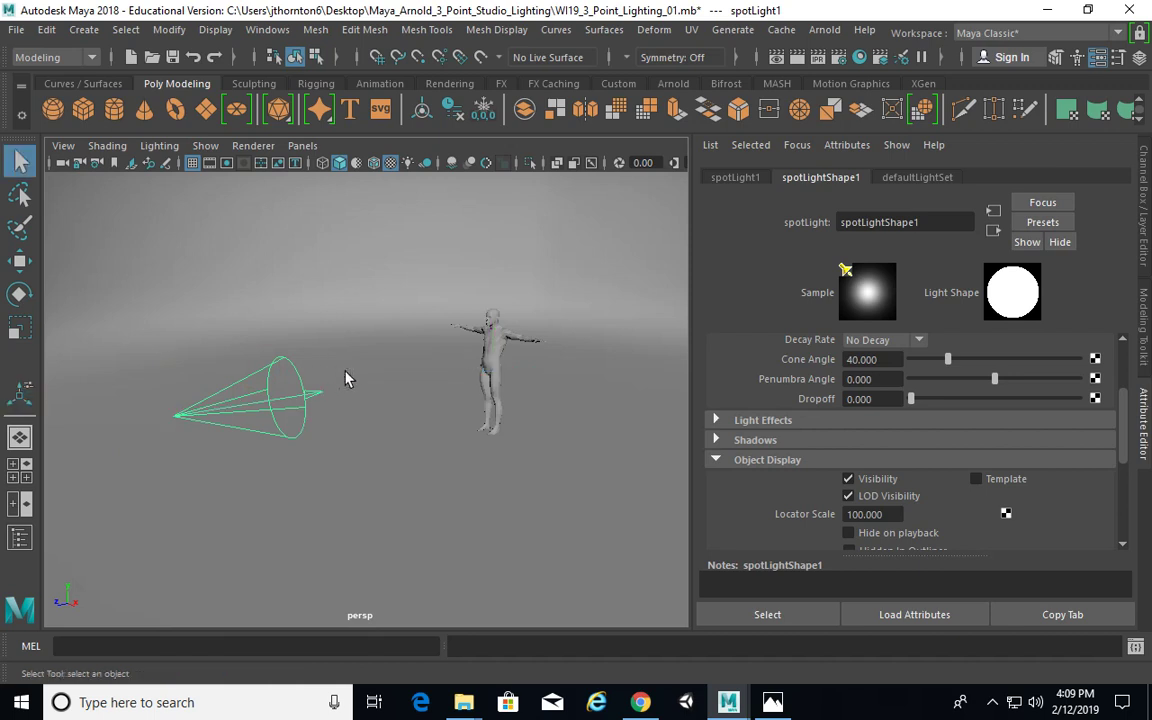
alt+drag(365, 428, 206, 406)
key(w)
key(e)
key(w)
drag(129, 290, 142, 193)
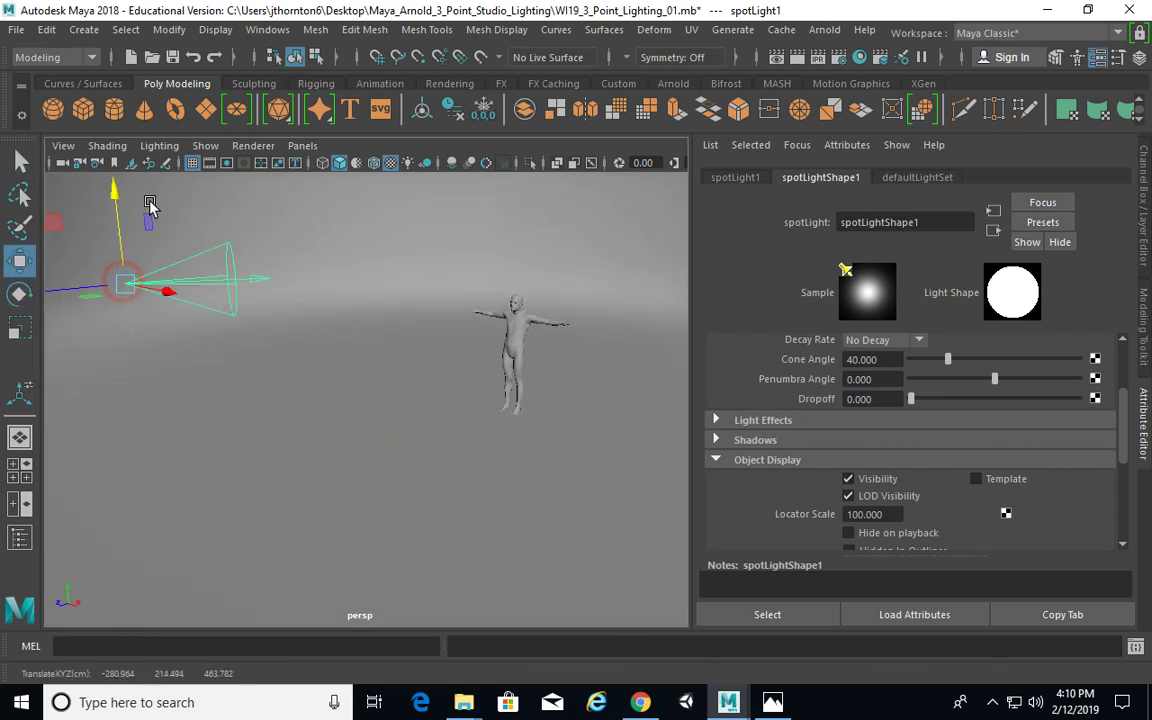
key(e)
drag(180, 244, 183, 229)
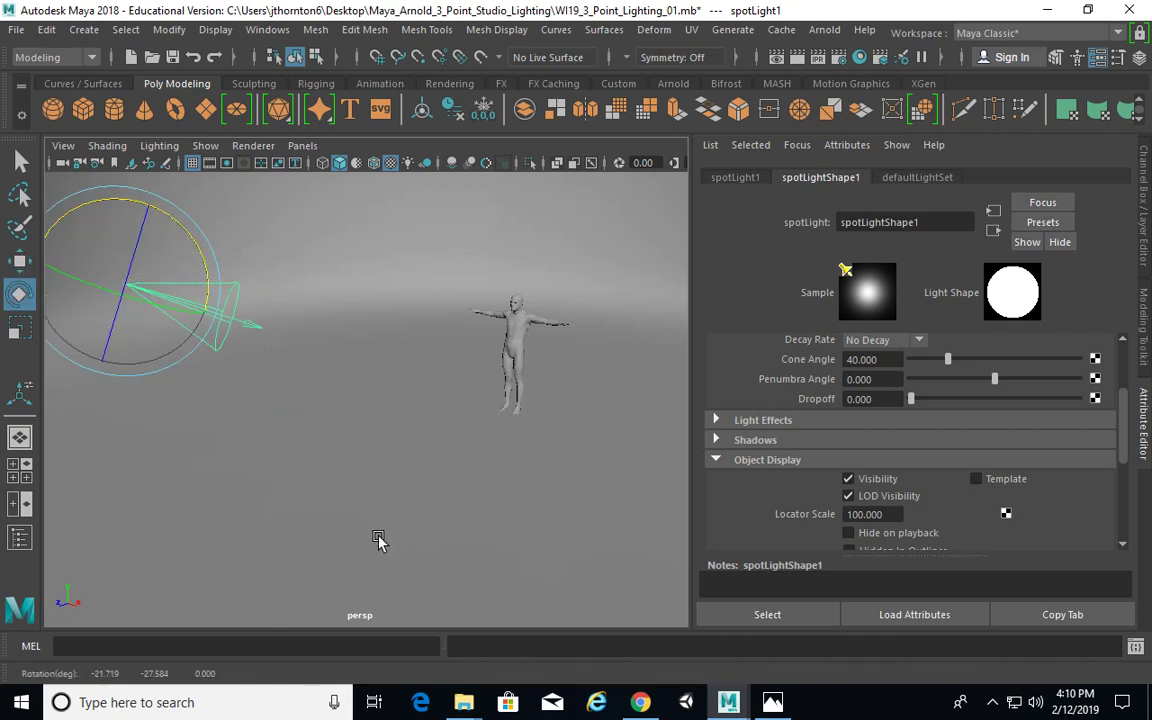
key(ctrl+z)
key(ctrl+z)
key(ctrl+z)
key(ctrl+z)
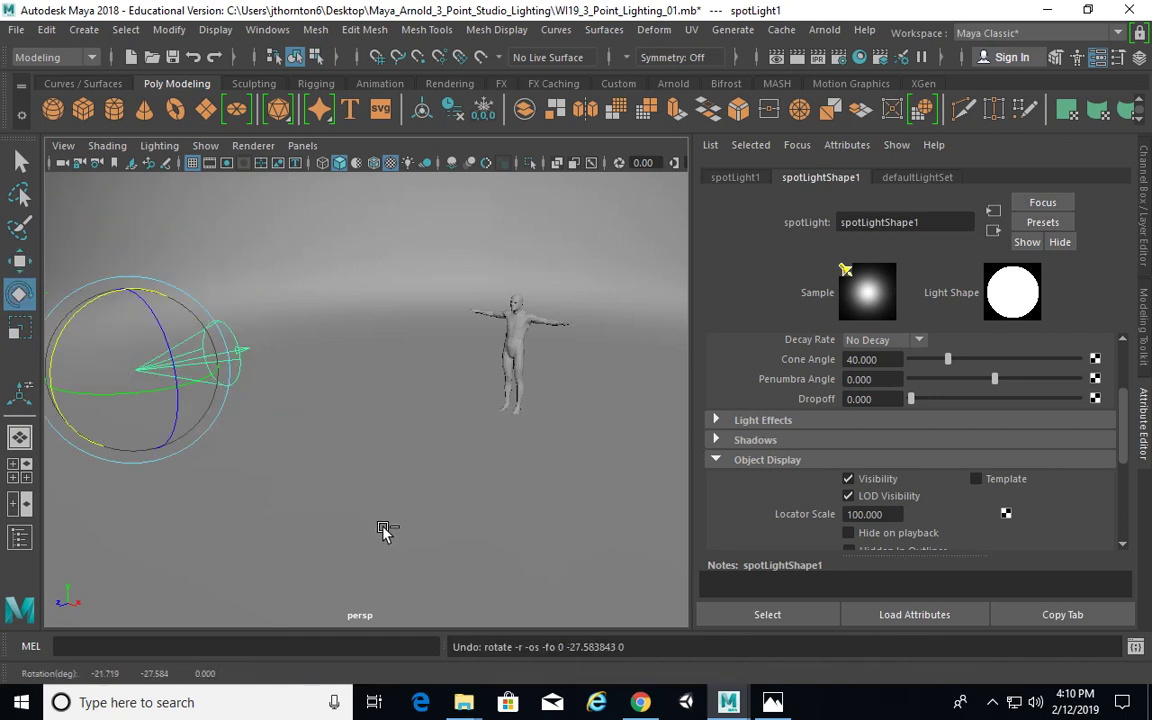
With the Show Manipulator tool, adjust the spotlight's origin height and raise its aim point to about 118 cm on the man's torso.
alt+drag(386, 527, 396, 487)
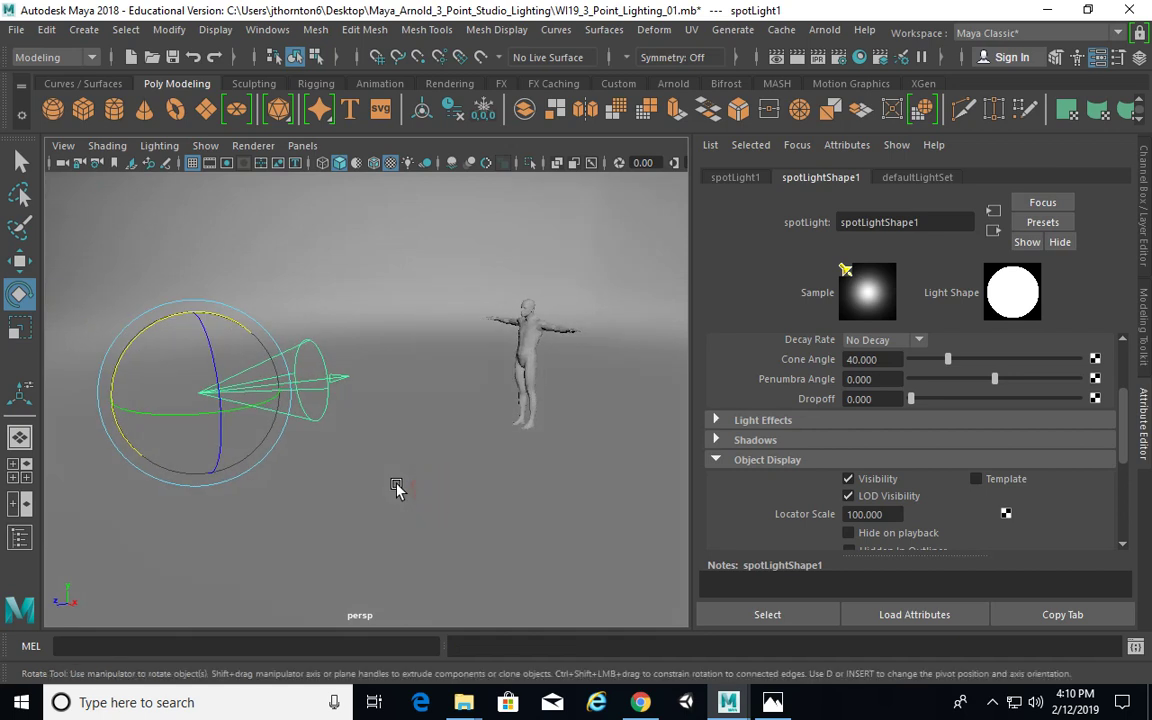
key(t)
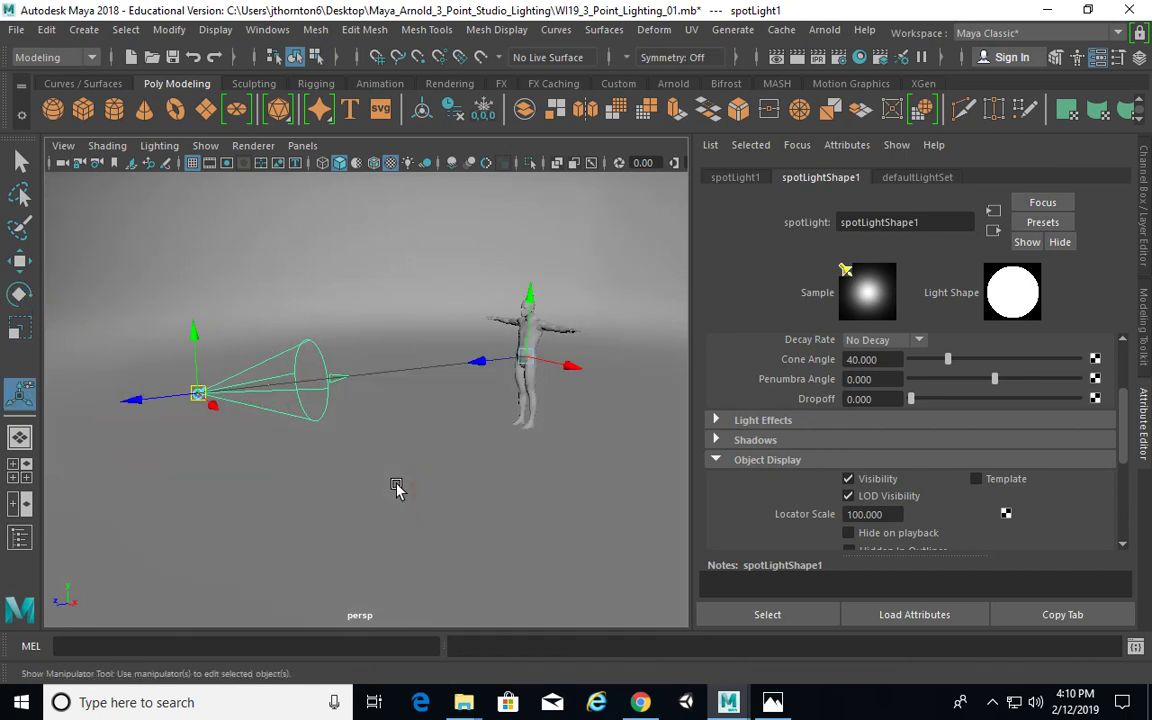
click(435, 414)
mouse_move(190, 338)
mouse_down()
mouse_move(194, 271)
mouse_move(188, 350)
mouse_up()
mouse_move(530, 289)
mouse_down()
mouse_move(533, 243)
mouse_move(533, 275)
mouse_up()
mouse_move(534, 346)
alt+mouse_down()
mouse_move(556, 362)
mouse_move(494, 347)
mouse_move(524, 327)
mouse_move(521, 346)
alt+mouse_up()
key(v)
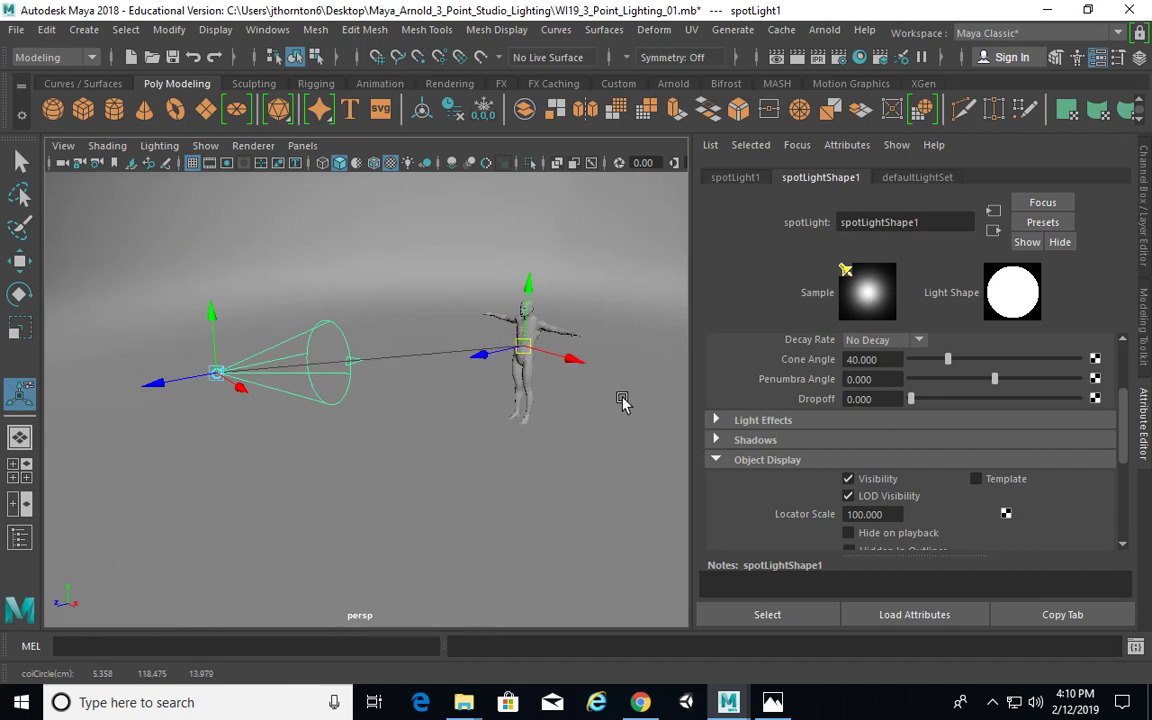
In the top view, move the spotlight's origin sideways to about -392 cm on X, keeping the aim point on the man.
key(space)
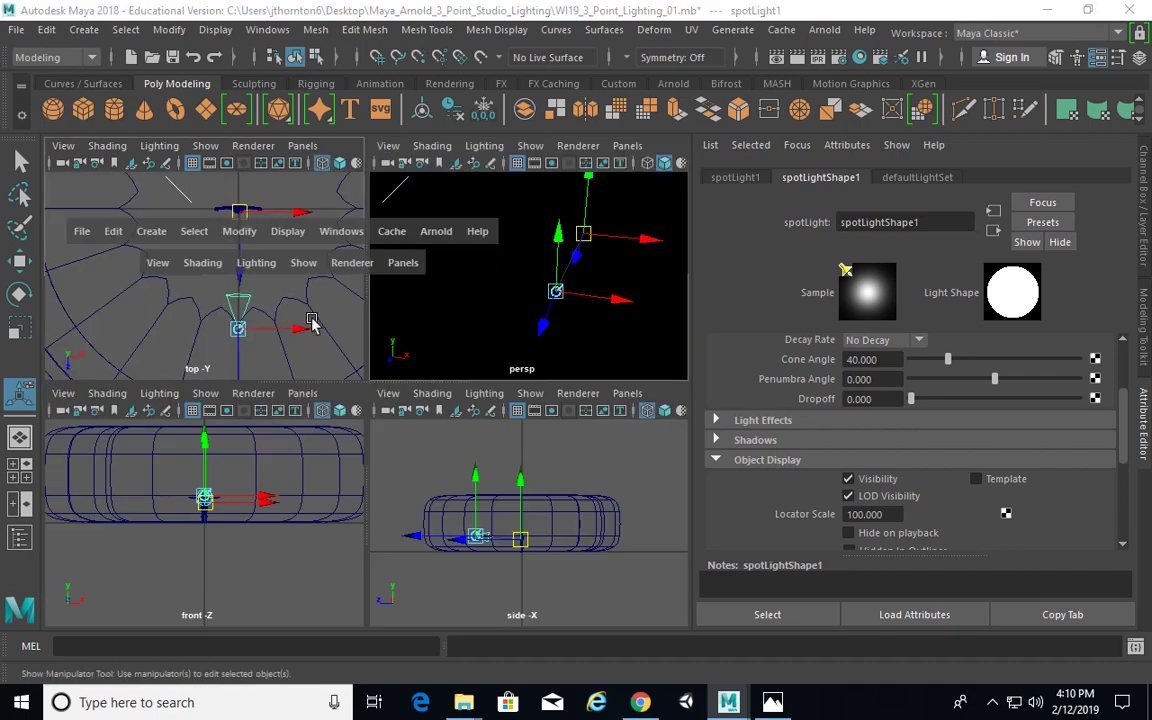
key(space)
alt+middle_drag(380, 308, 352, 249)
drag(468, 430, 264, 409)
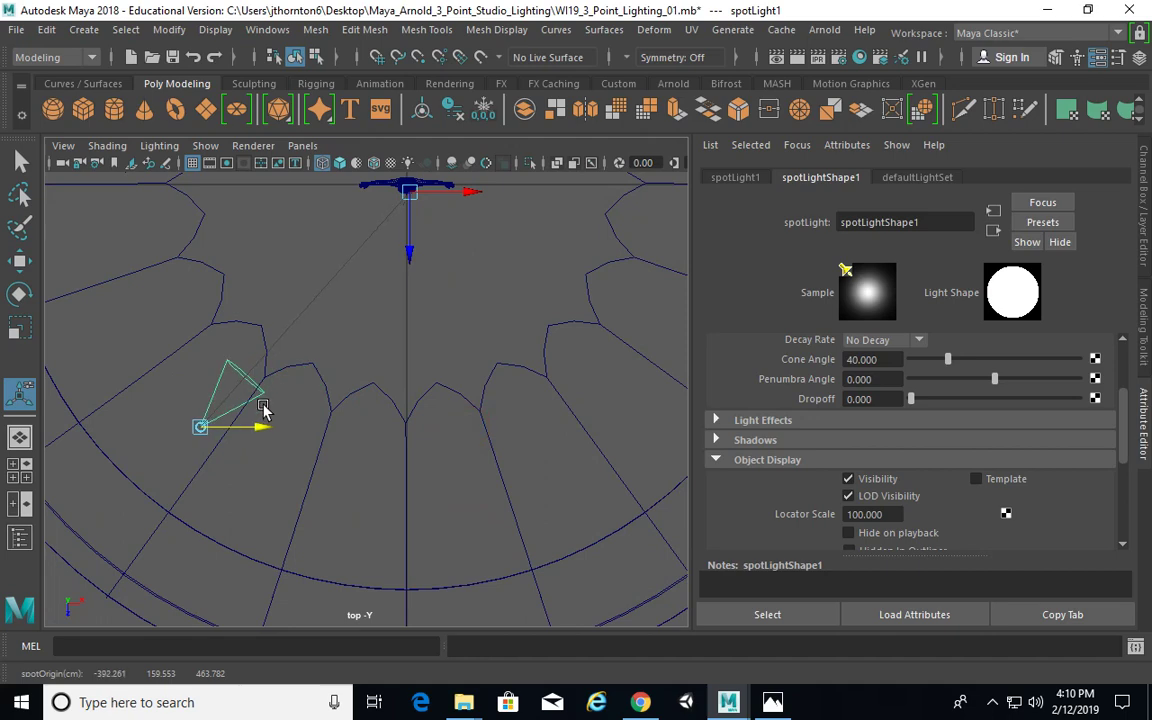
In the side view, raise the spotlight's origin well above the man's head, leaving its aim point on him.
alt+middle_drag(370, 266, 398, 320)
key(space)
key(space)
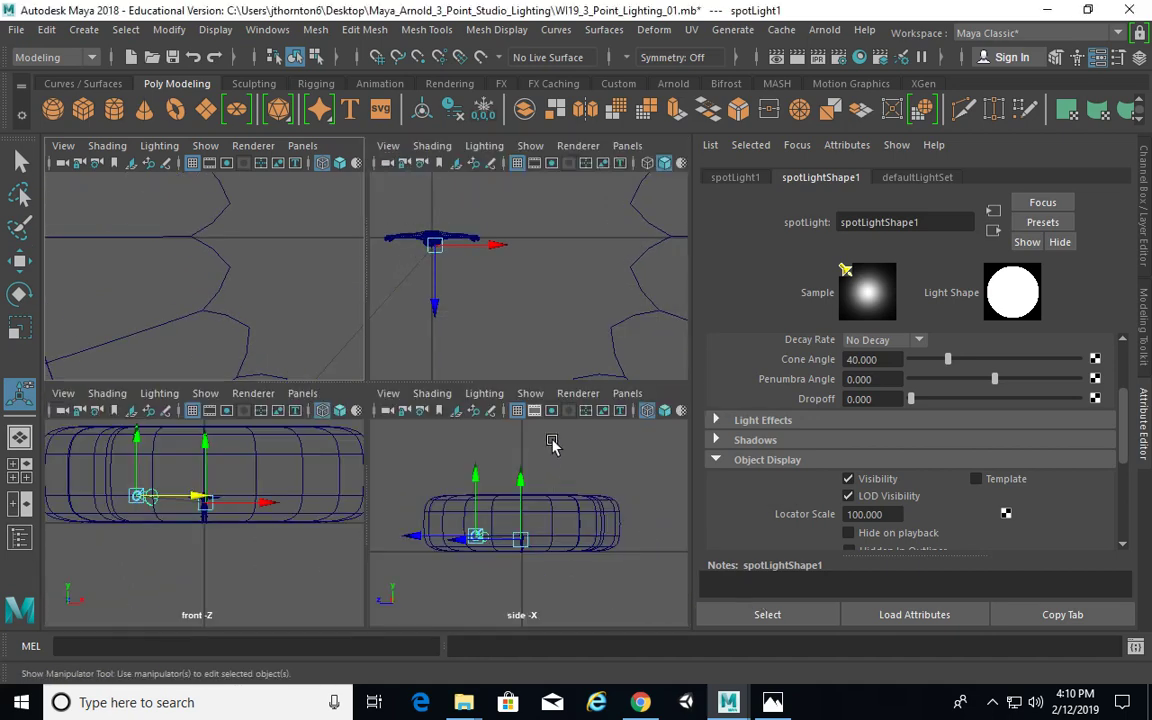
scroll(467, 362, up, 3)
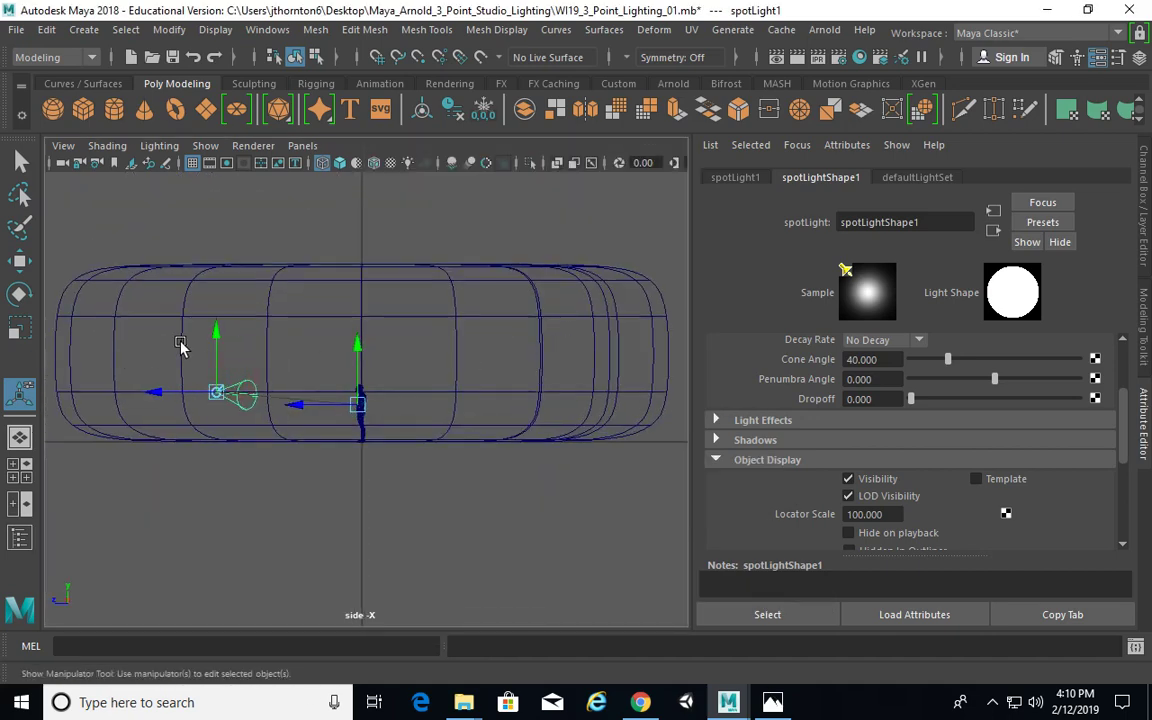
drag(218, 334, 224, 262)
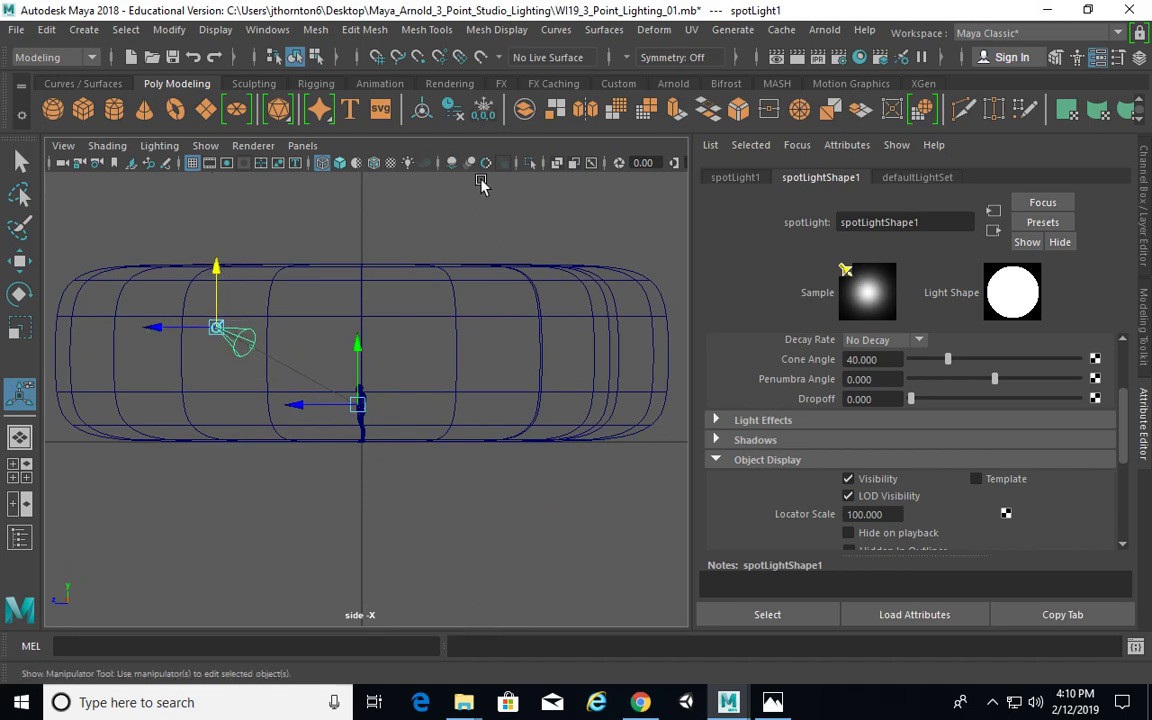
Light the perspective view with all scene lights and examine the spotlight's pool around the man and cyclorama from several angles.
key(space)
key(space)
alt+drag(510, 346, 545, 349)
alt+right_drag(440, 337, 575, 338)
alt+drag(507, 324, 448, 320)
alt+middle_drag(446, 318, 486, 346)
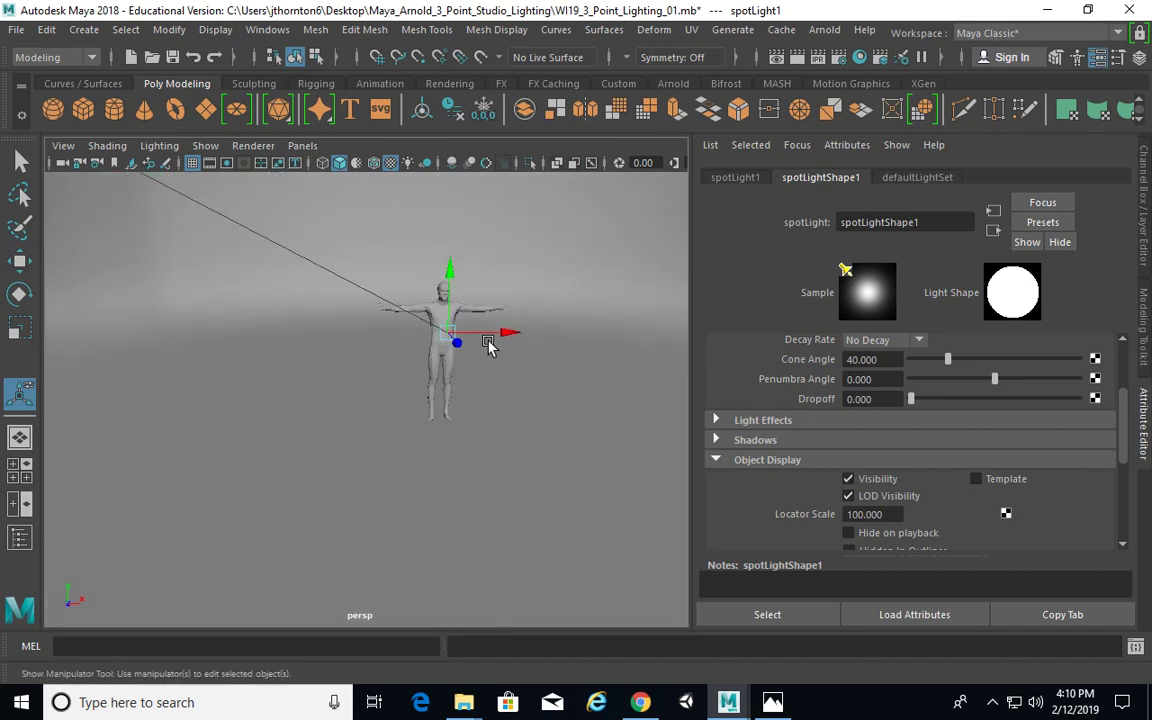
alt+drag(481, 358, 478, 352)
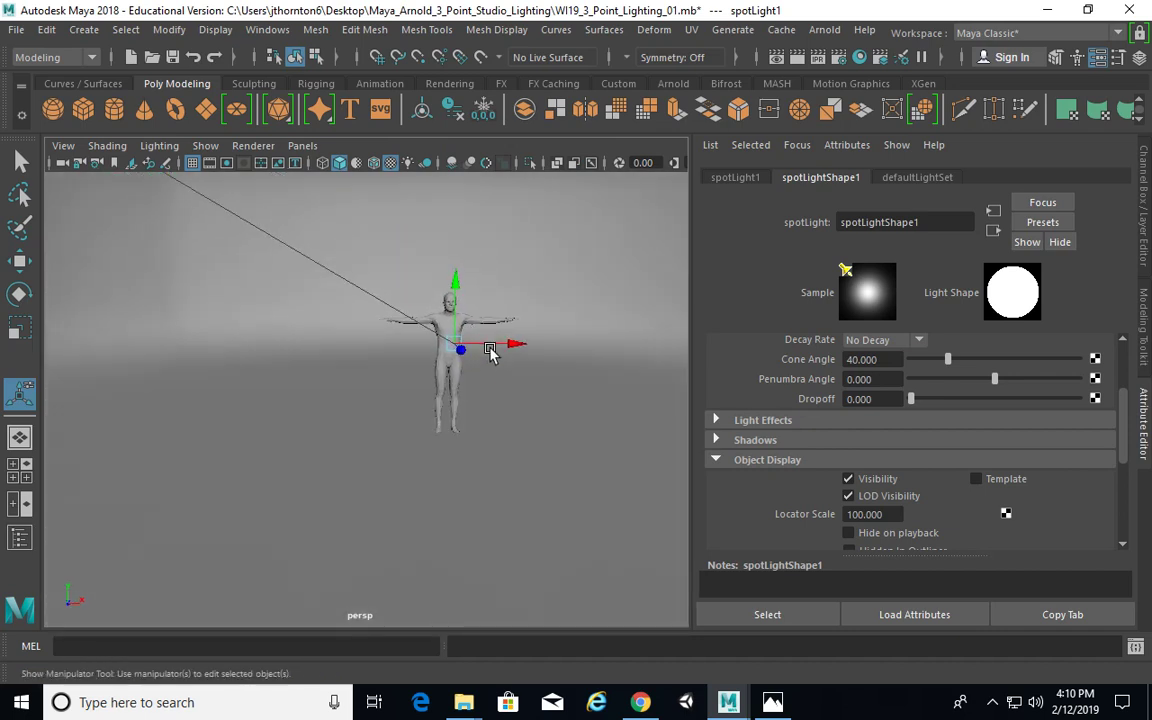
key(7)
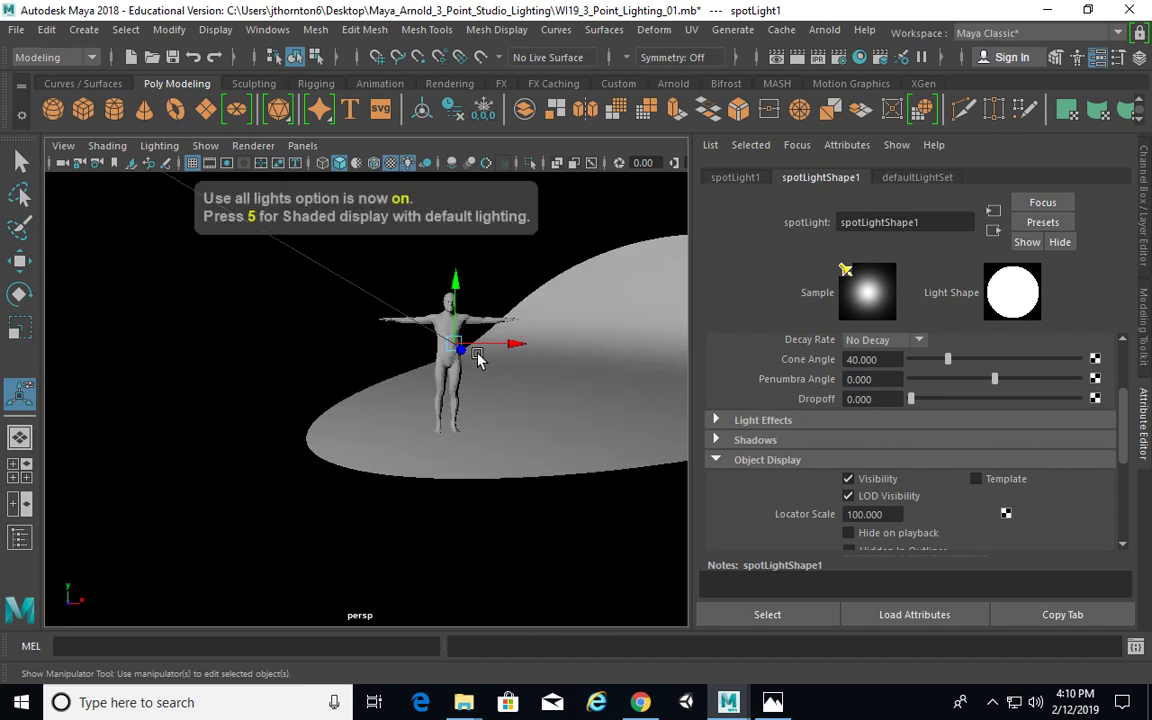
alt+drag(478, 356, 545, 339)
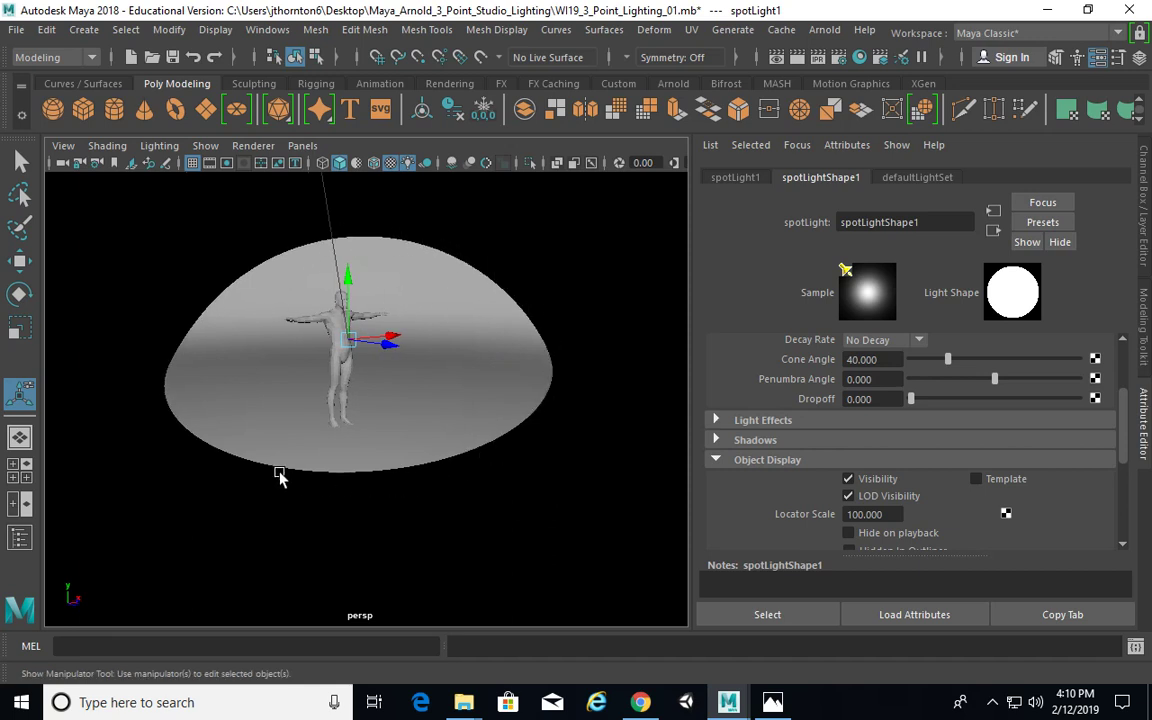
alt+drag(555, 278, 537, 285)
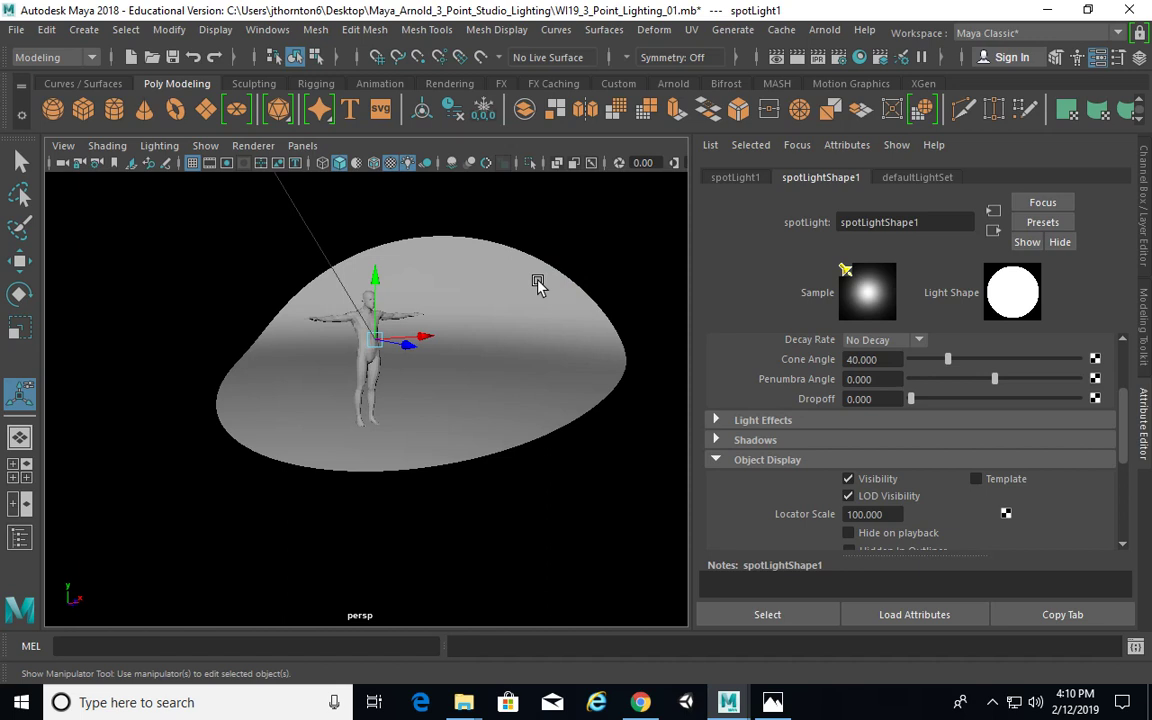
alt+drag(406, 320, 440, 277)
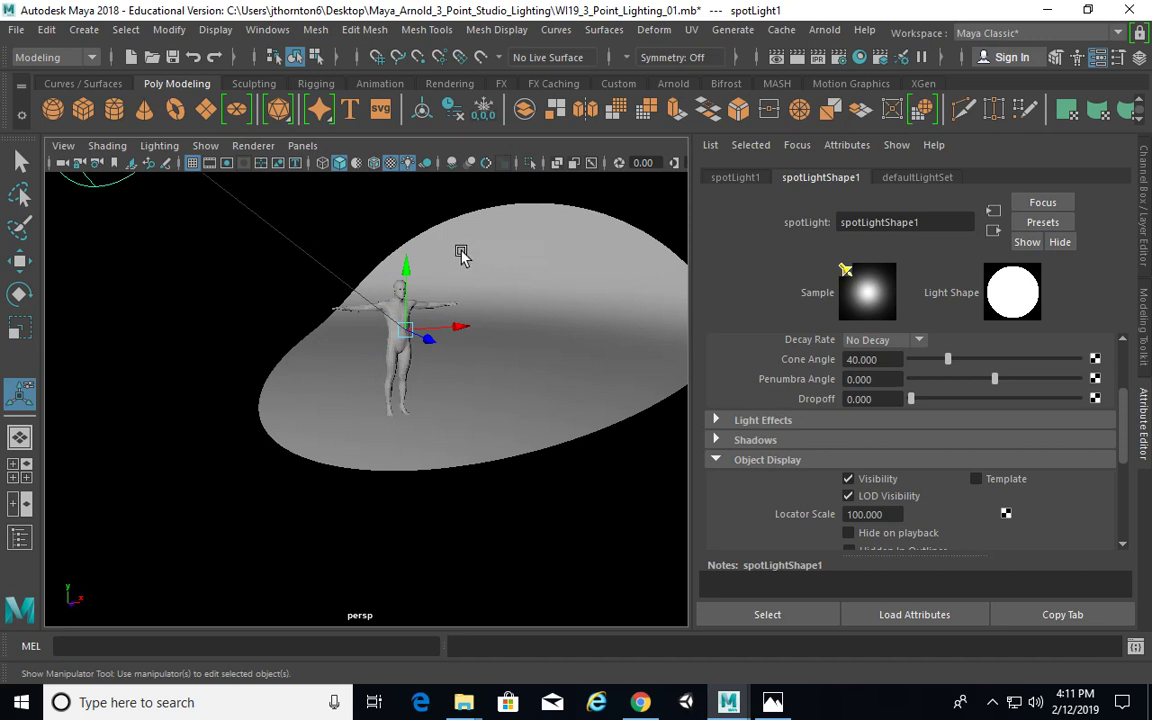
alt+drag(525, 296, 553, 302)
key(q)
alt+drag(560, 393, 484, 352)
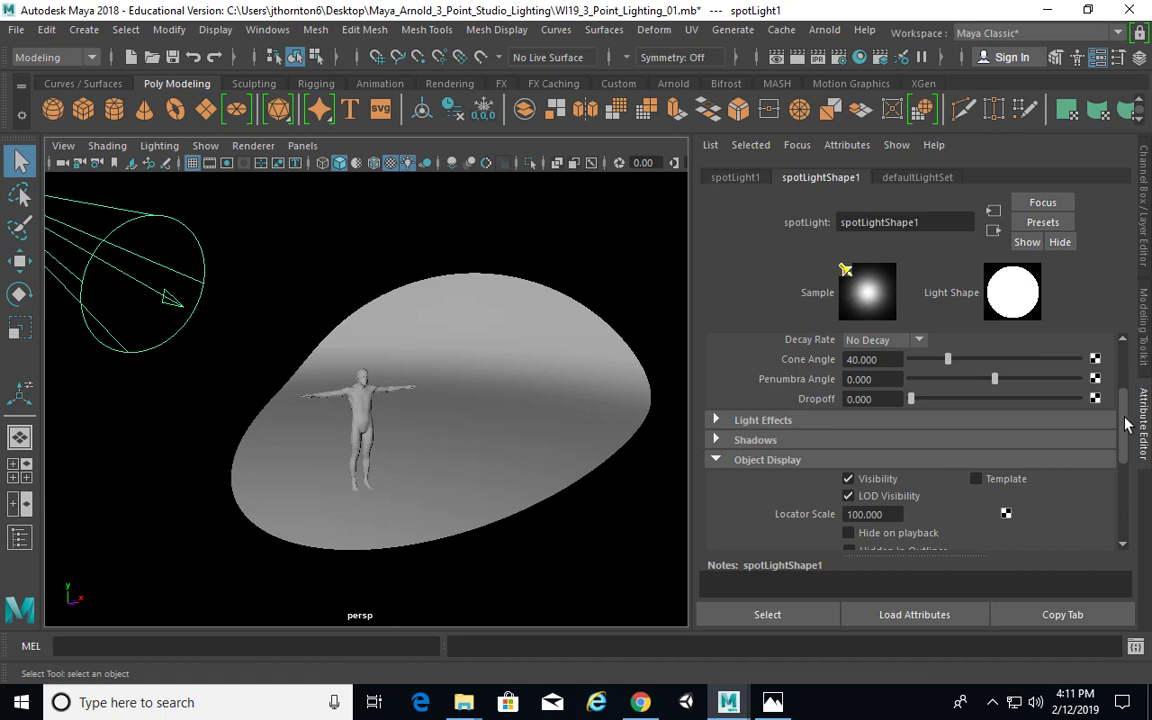
Try a Penumbra Angle of -10 on the spotlight, then set it to 10 to soften the light's edge outward.
drag(1124, 425, 1124, 371)
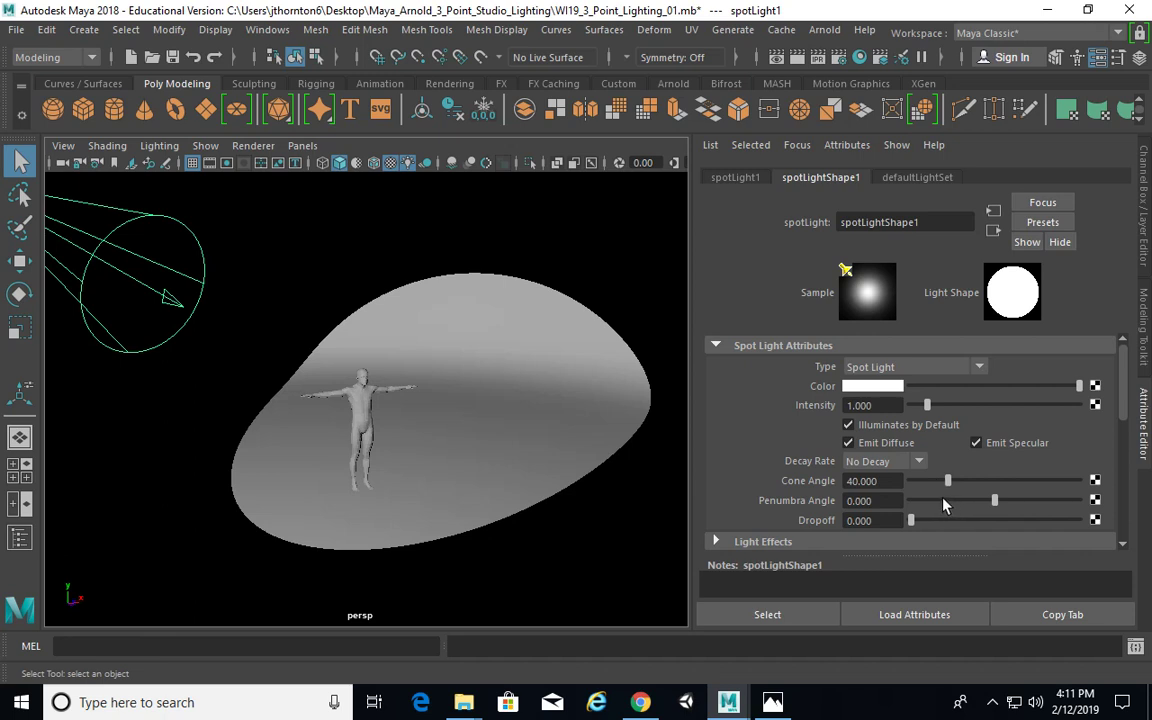
drag(991, 505, 895, 547)
drag(913, 505, 872, 524)
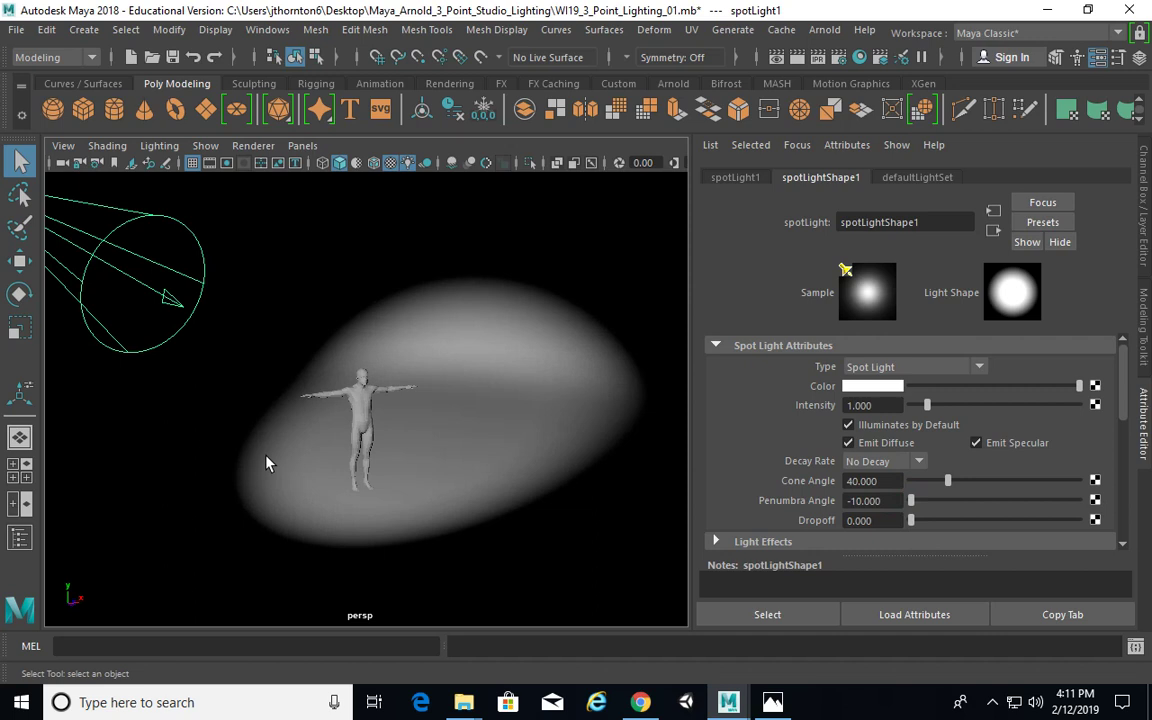
drag(938, 510, 1124, 502)
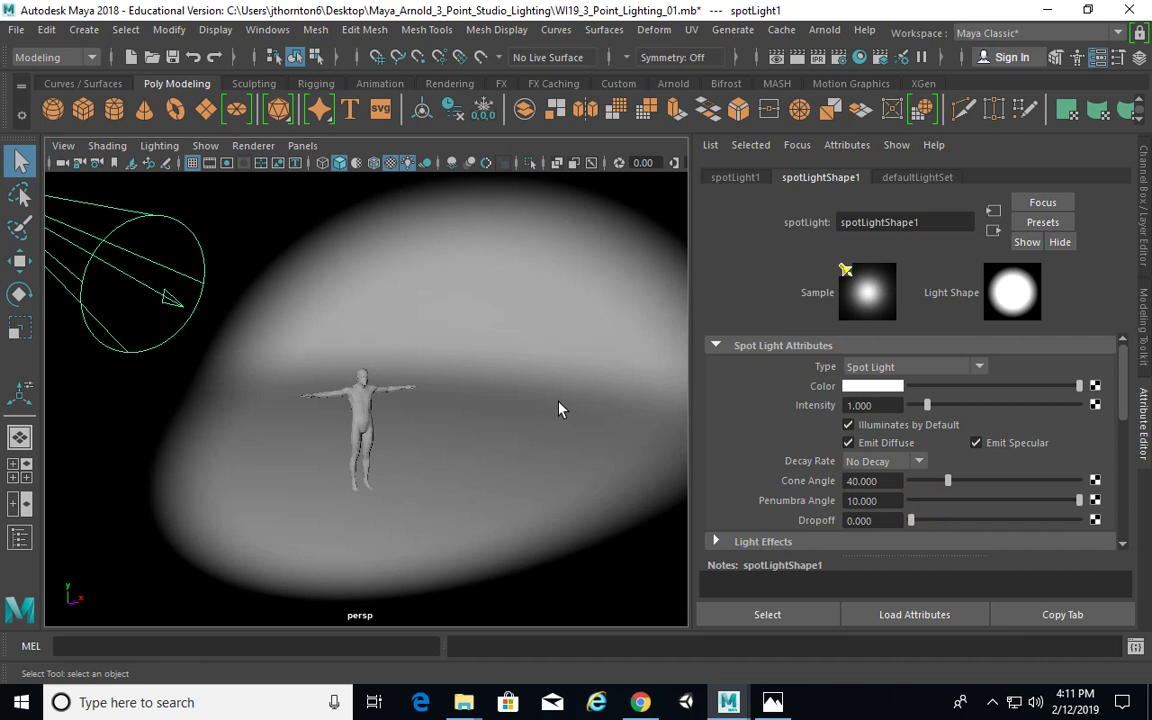
click(882, 500)
alt+drag(586, 372, 422, 240)
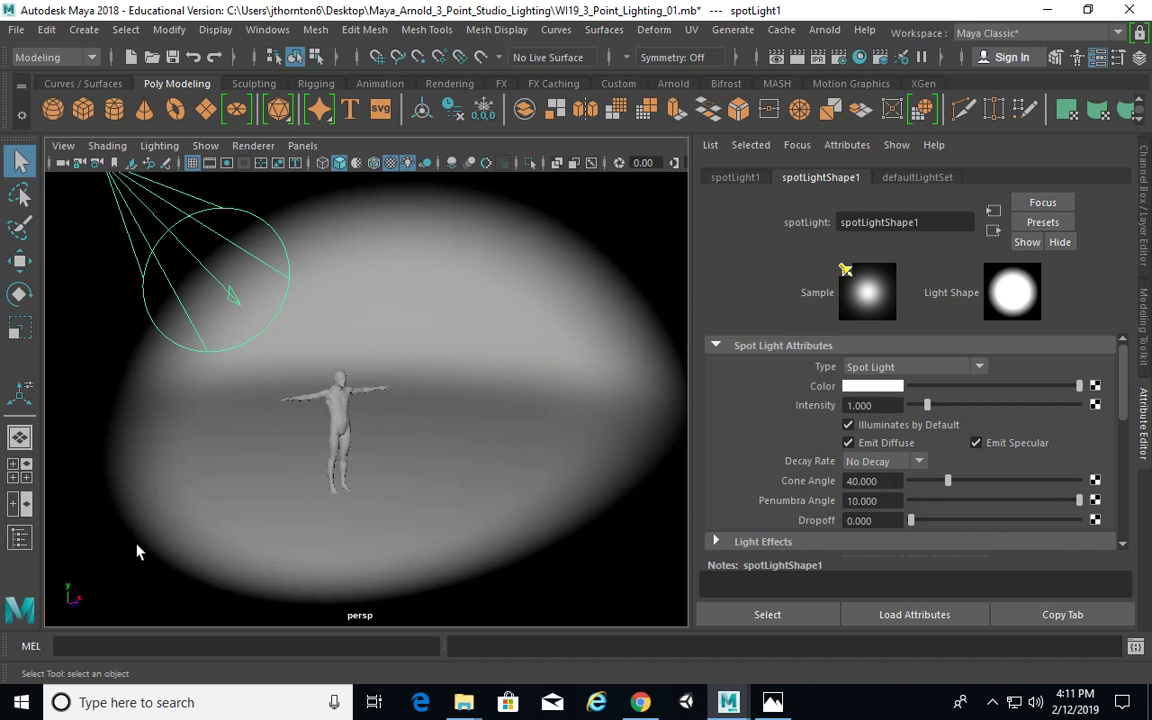
Try Dropoff values of about 43 and about 214 on the spotlight to compare how the light fades toward its edge.
drag(911, 520, 938, 520)
alt+drag(452, 388, 400, 268)
alt+drag(330, 265, 366, 205)
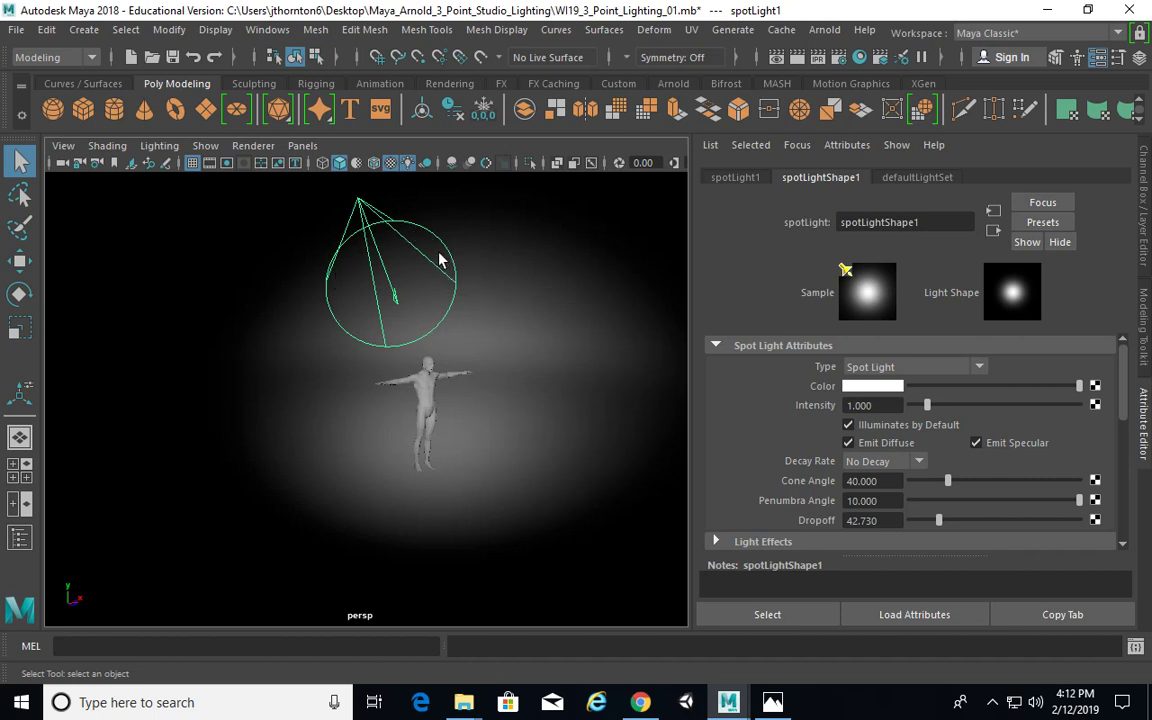
alt+drag(458, 252, 380, 258)
drag(938, 528, 1051, 522)
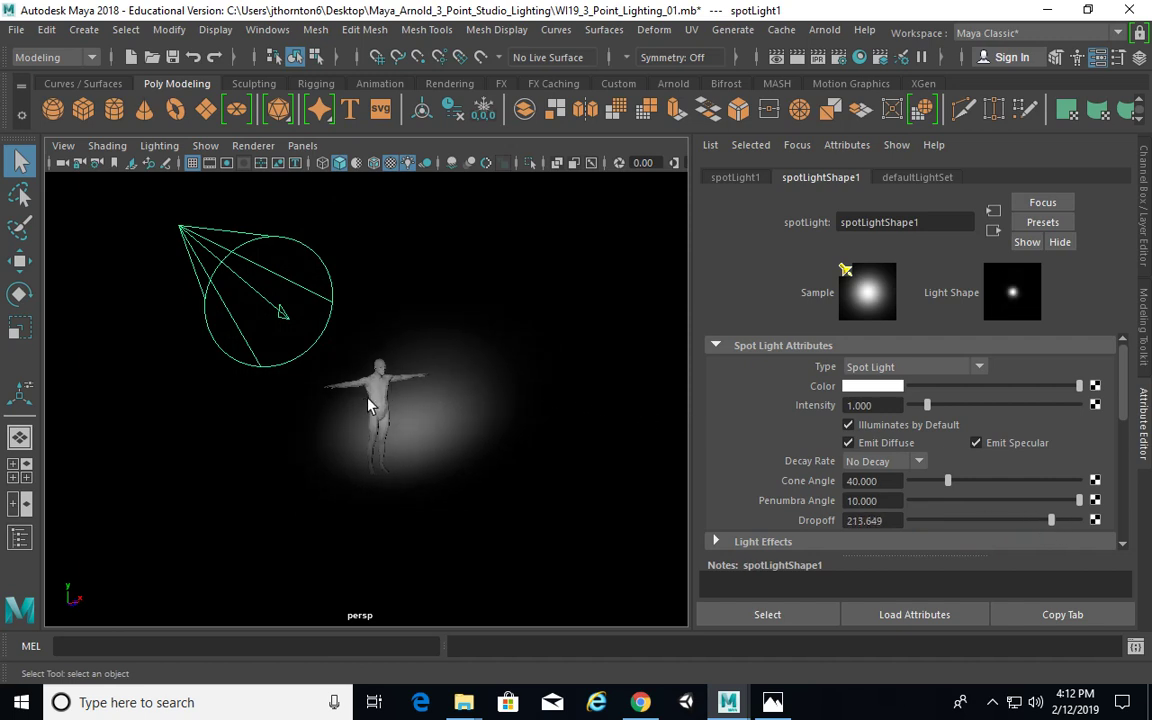
Widen the spotlight's Cone Angle to about 79 and set its Dropoff to 10.
drag(951, 483, 983, 488)
alt+drag(614, 398, 598, 400)
drag(1055, 520, 921, 520)
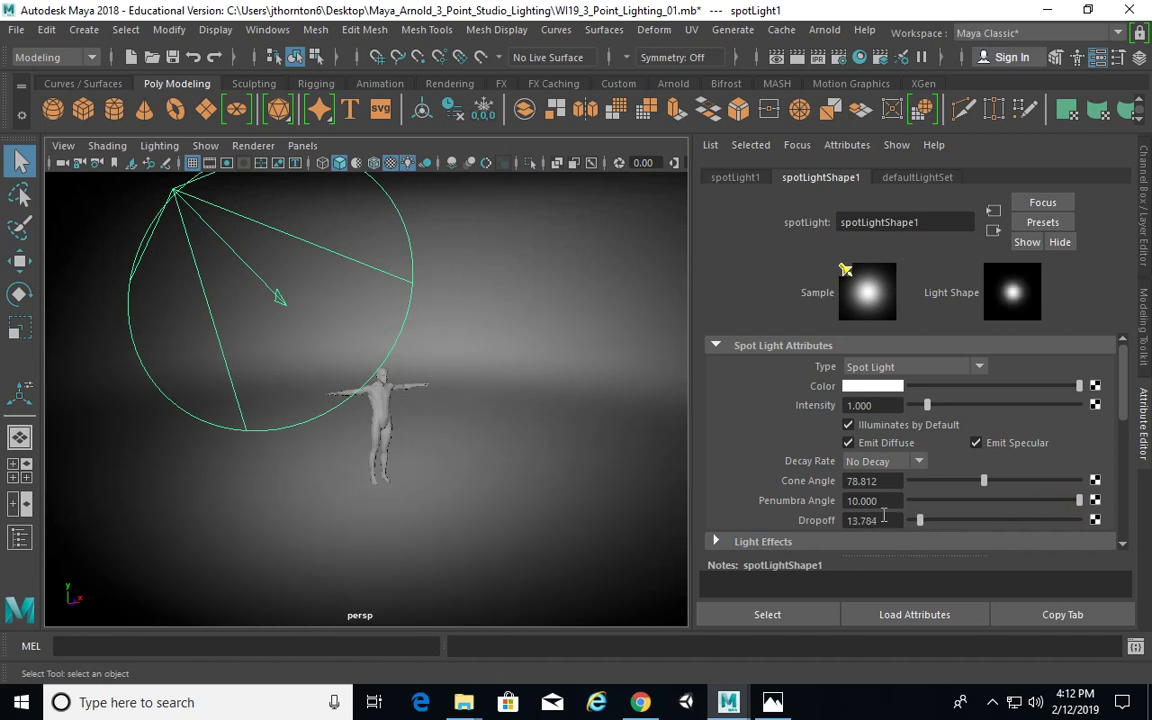
click(888, 521)
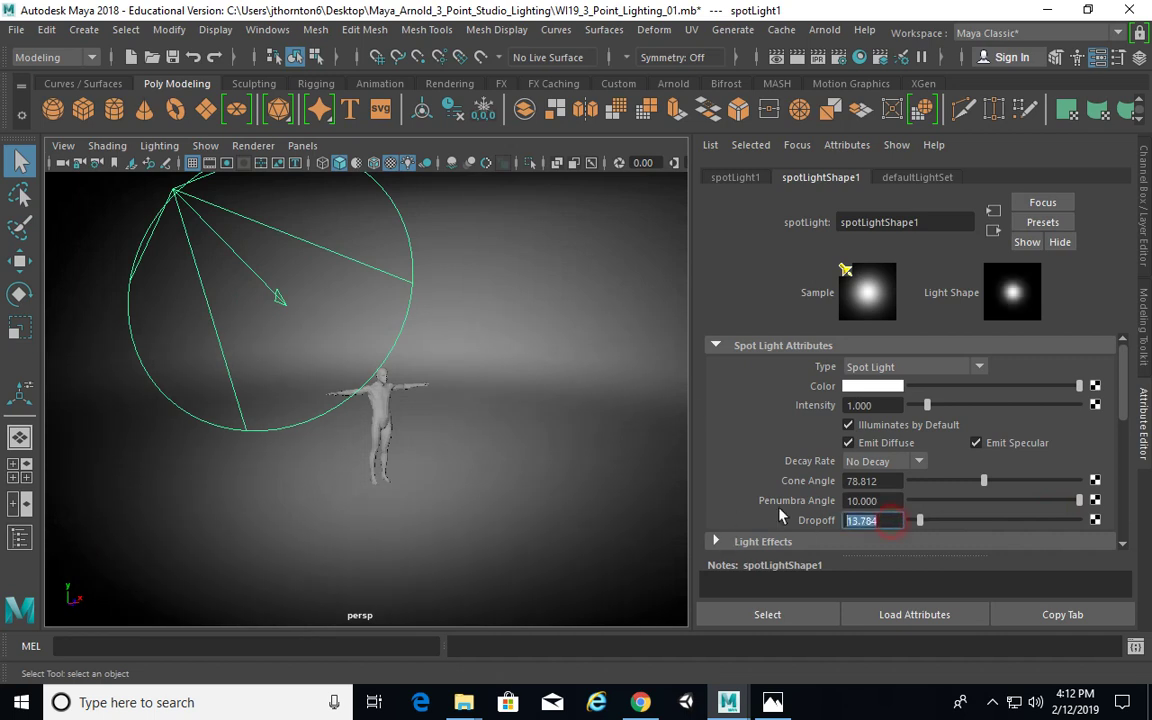
text(10)
key(Return)
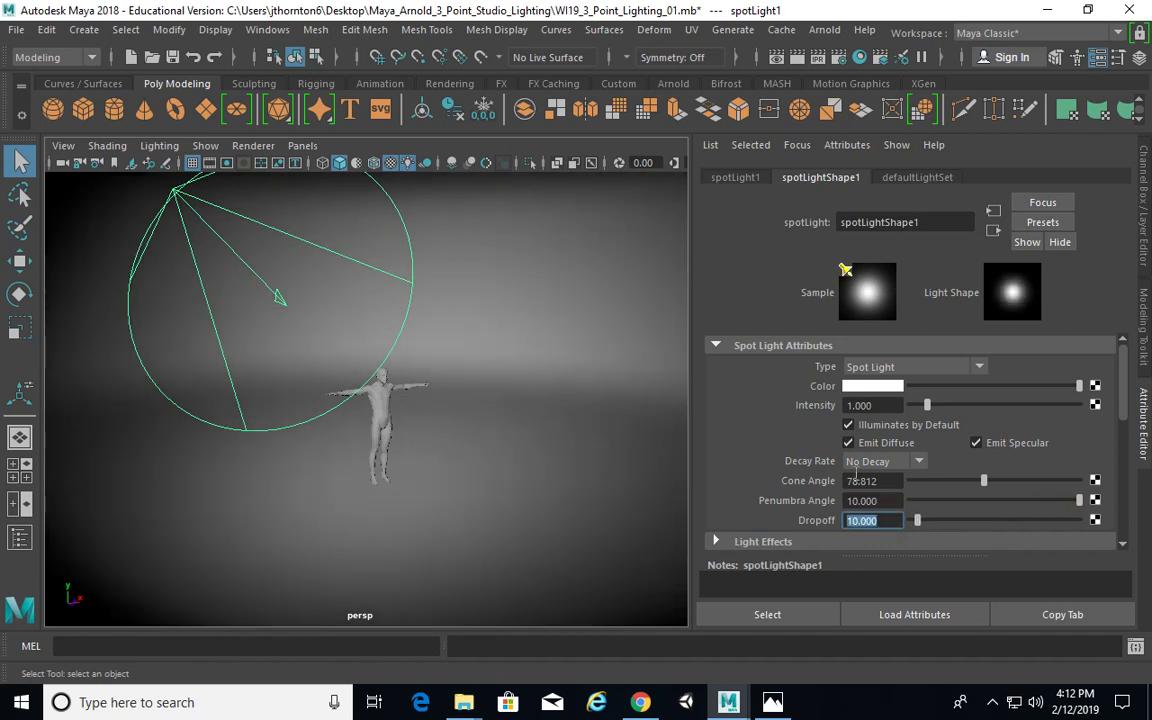
Set the spotlight's Arnold Exposure to 5.
mouse_move(468, 342)
alt+mouse_down()
mouse_move(437, 334)
mouse_move(480, 345)
alt+mouse_up()
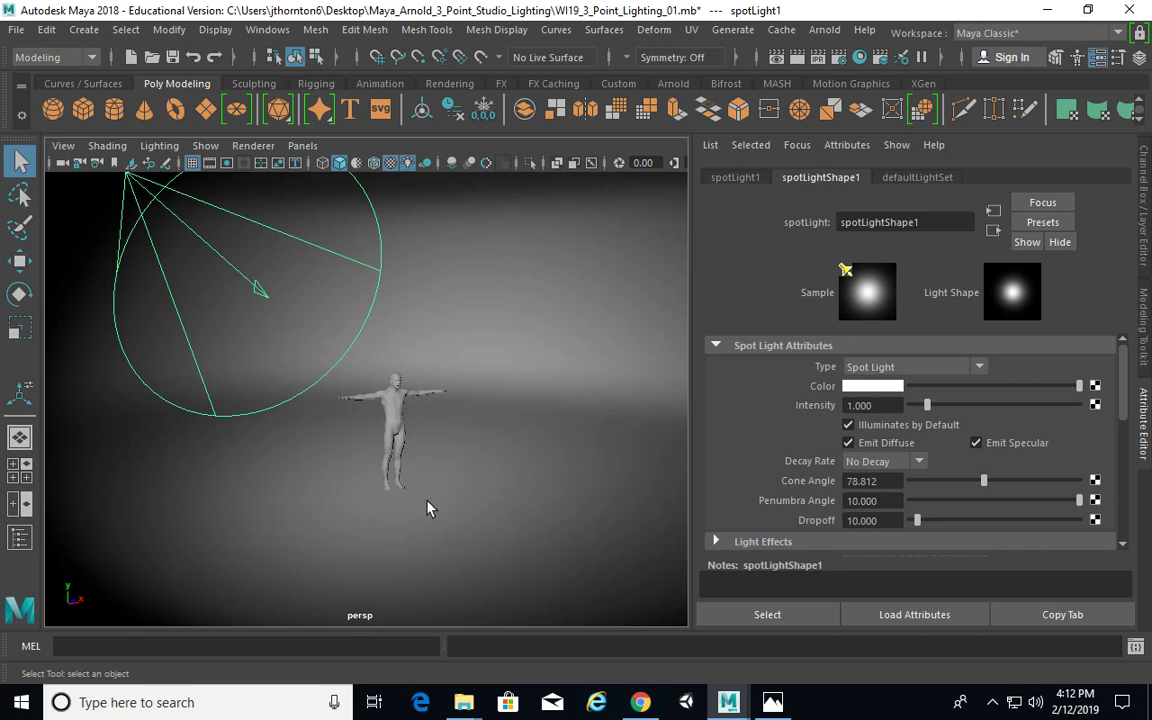
alt+drag(465, 437, 455, 406)
alt+right_drag(397, 401, 590, 404)
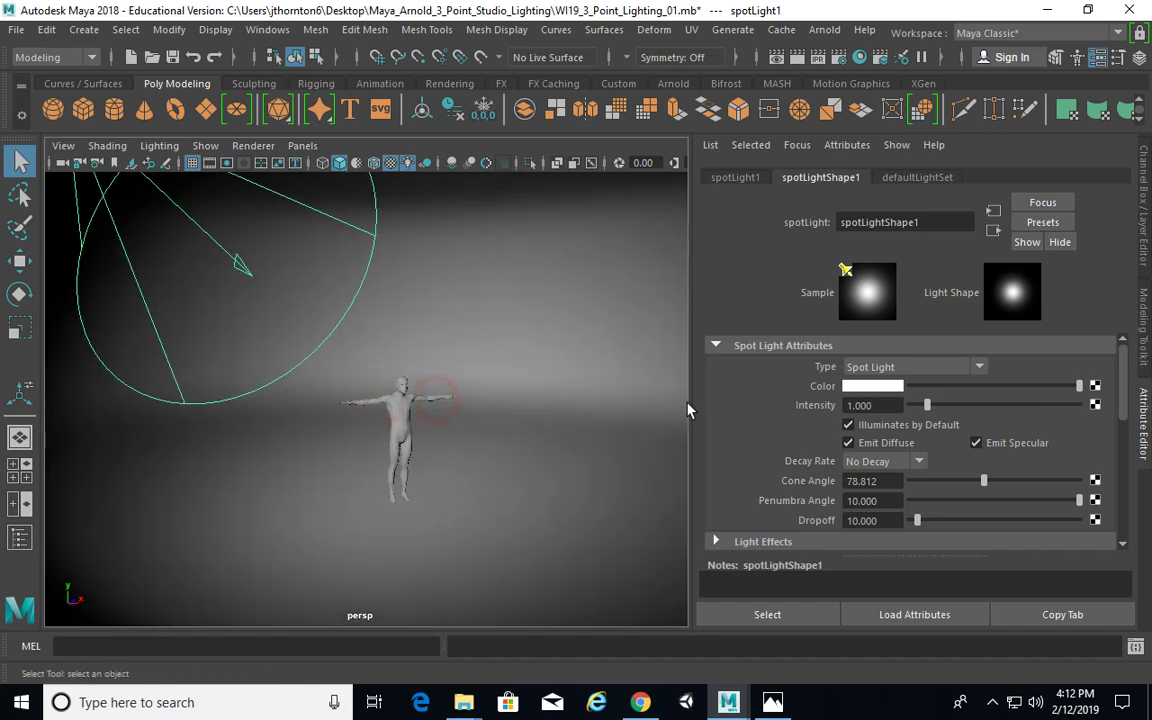
drag(1122, 385, 1135, 511)
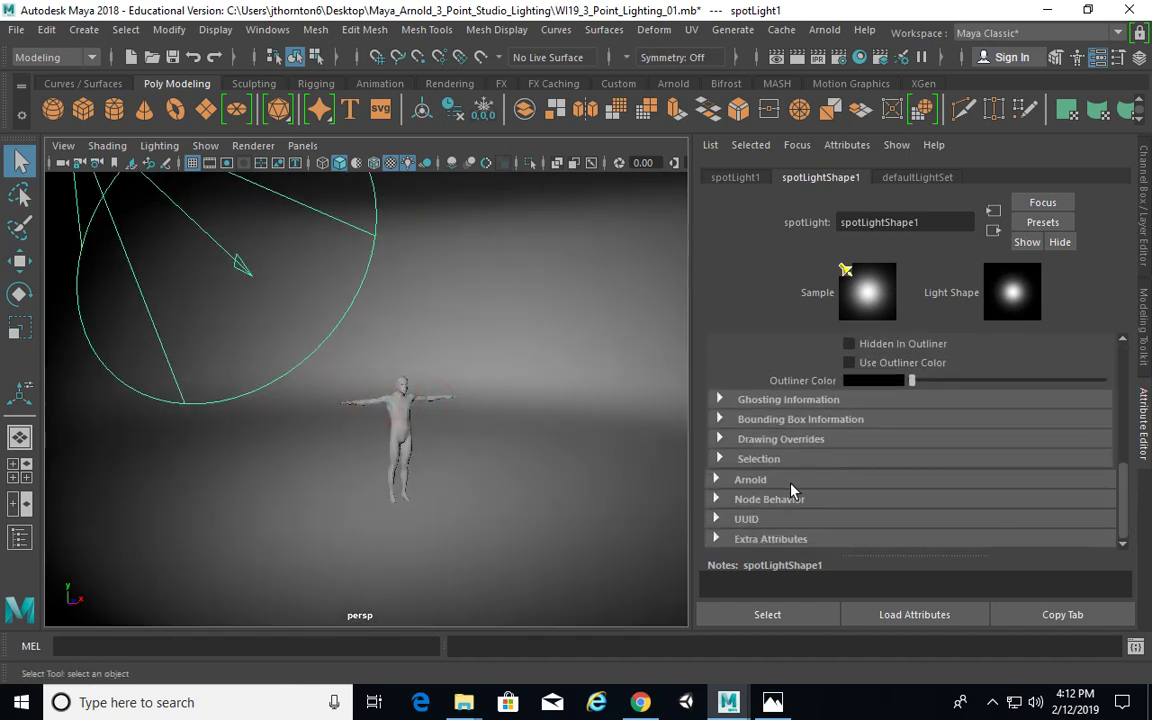
click(743, 481)
drag(1121, 419, 1122, 439)
click(878, 420)
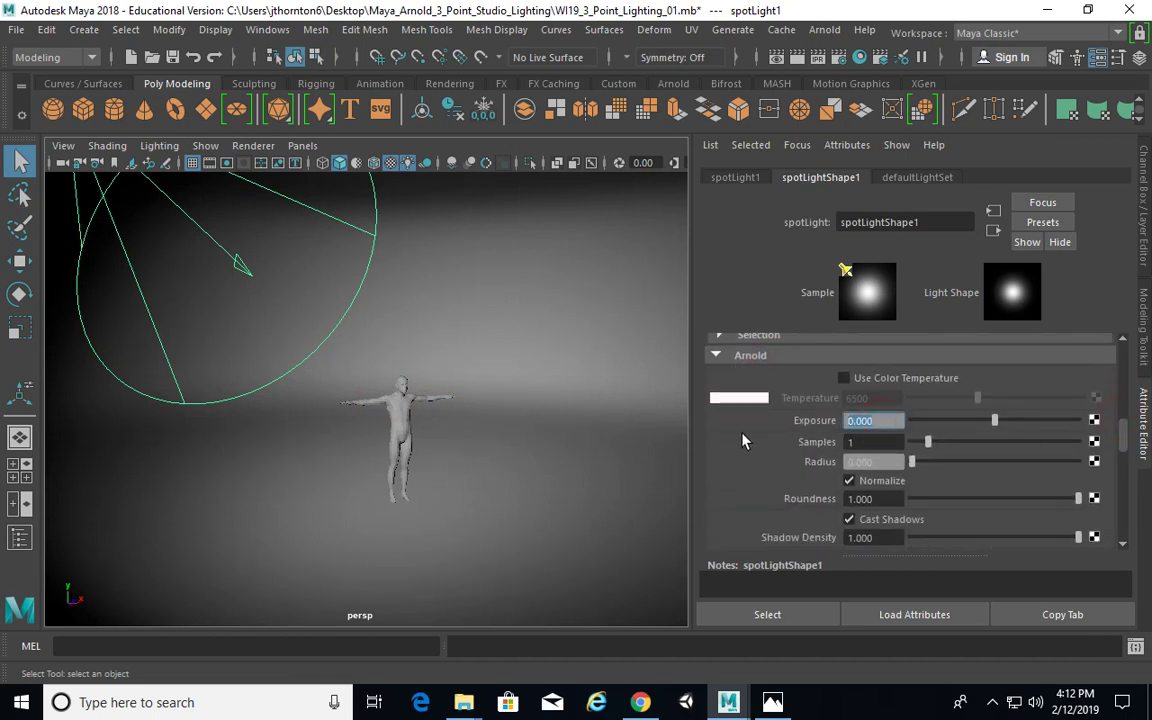
text(5)
key(Return)
Select the six-foot man and frame him in the perspective view.
alt+drag(524, 440, 435, 442)
alt+middle_drag(571, 436, 257, 367)
scroll(257, 367, up, 3)
click(314, 357)
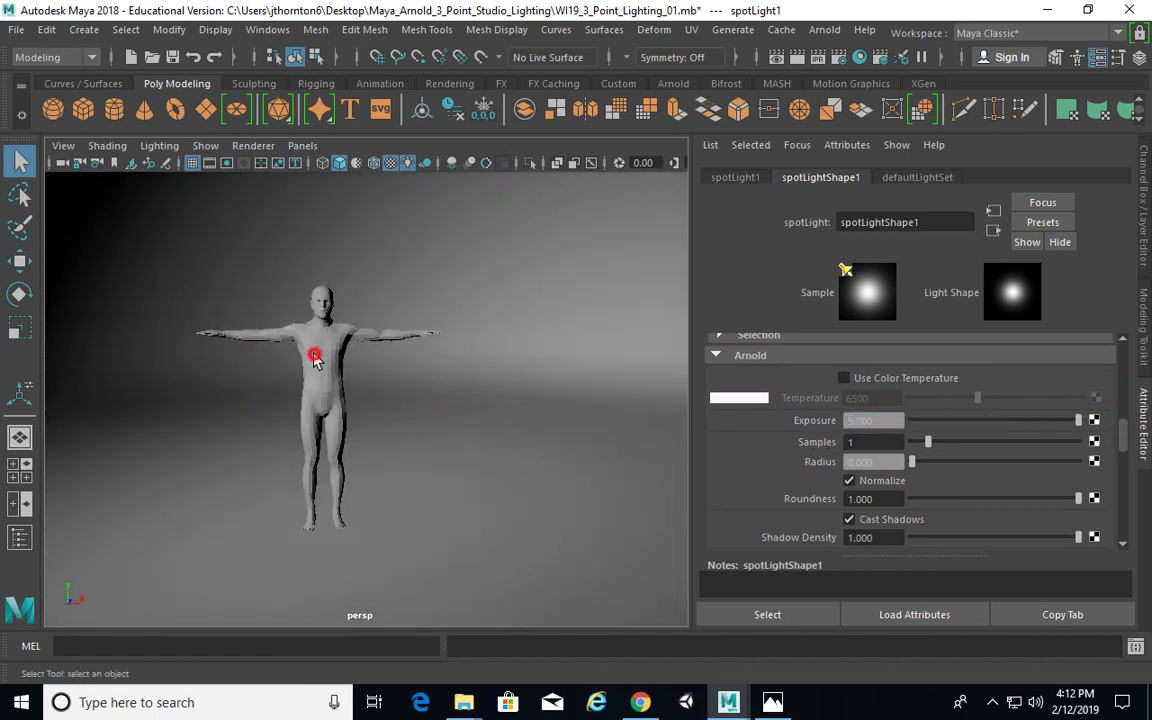
key(f)
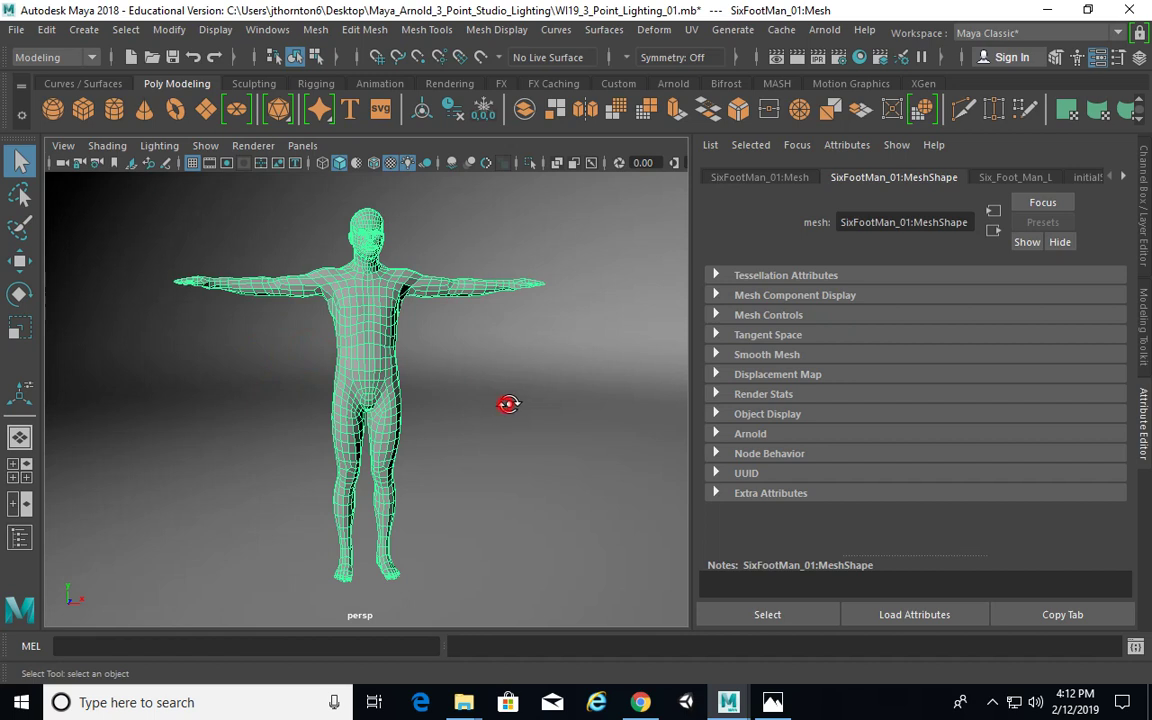
Show the resolution gate with its mask in the perspective view and frame the six-foot man inside it.
click(242, 163)
alt+right_drag(400, 334, 340, 329)
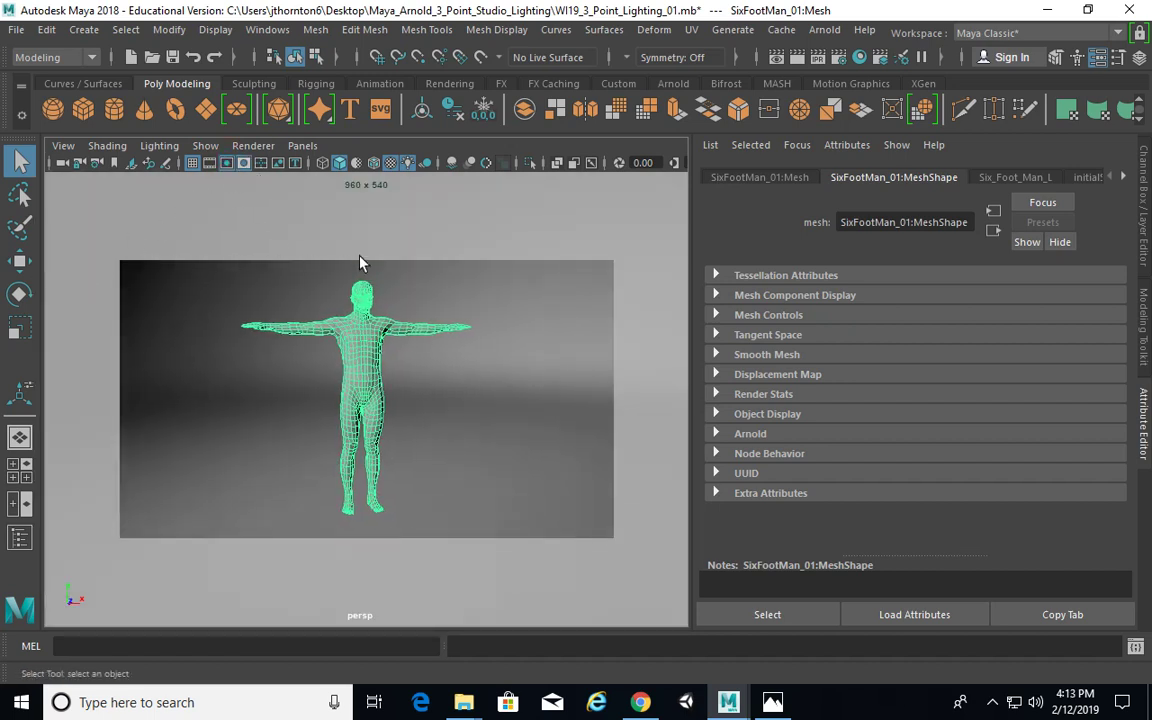
alt+drag(368, 509, 580, 330)
Render the perspective view with Arnold and enlarge the RenderView window to fit the whole image.
click(824, 30)
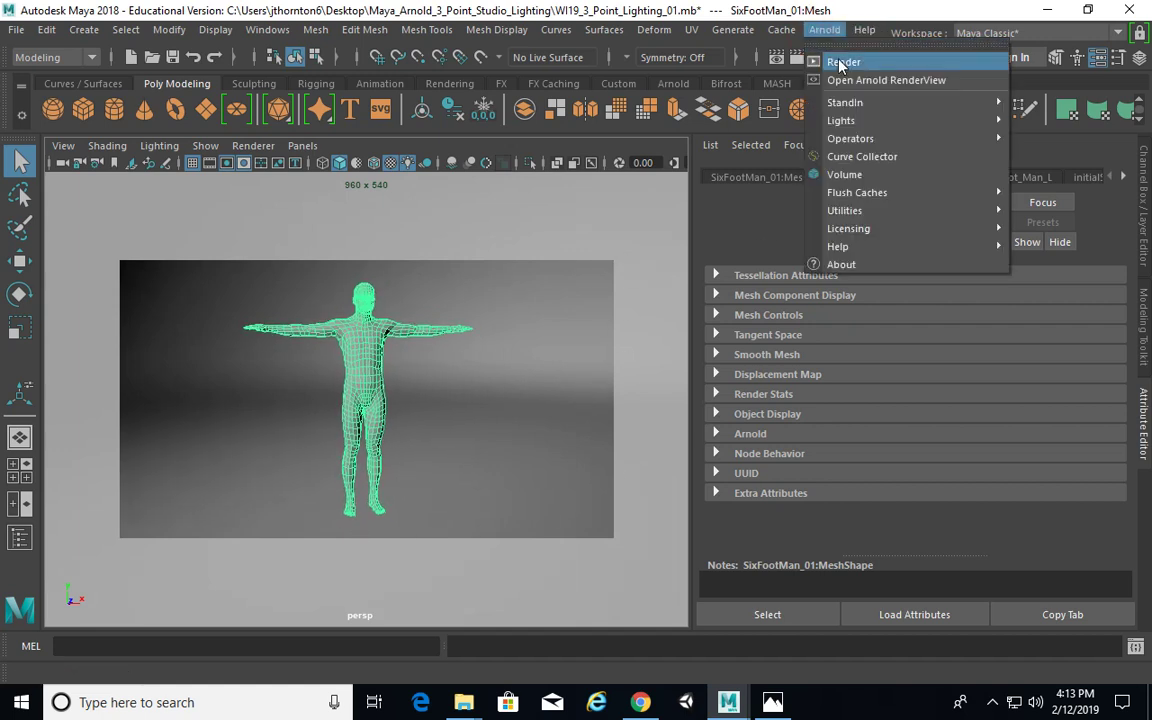
click(756, 57)
drag(525, 185, 541, 146)
drag(724, 582, 809, 646)
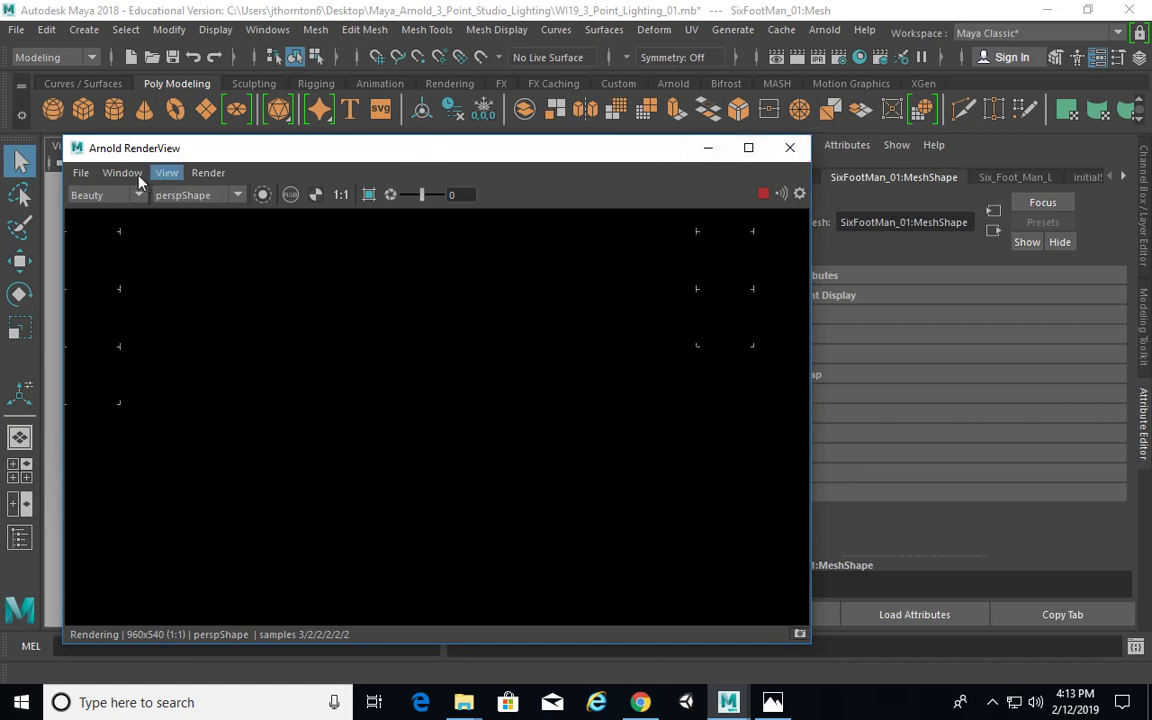
Set the Arnold RenderView's test resolution to 25% and shrink the window so the perspective view can be seen beside it.
click(208, 172)
mouse_move(160, 175)
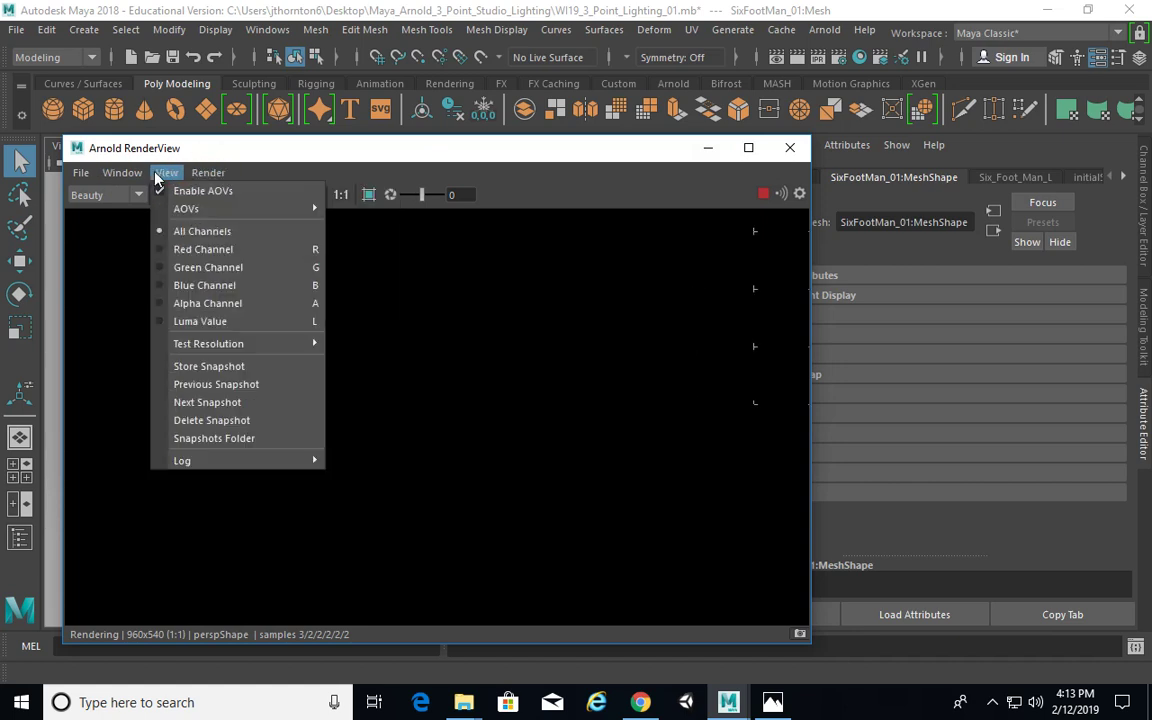
mouse_move(210, 343)
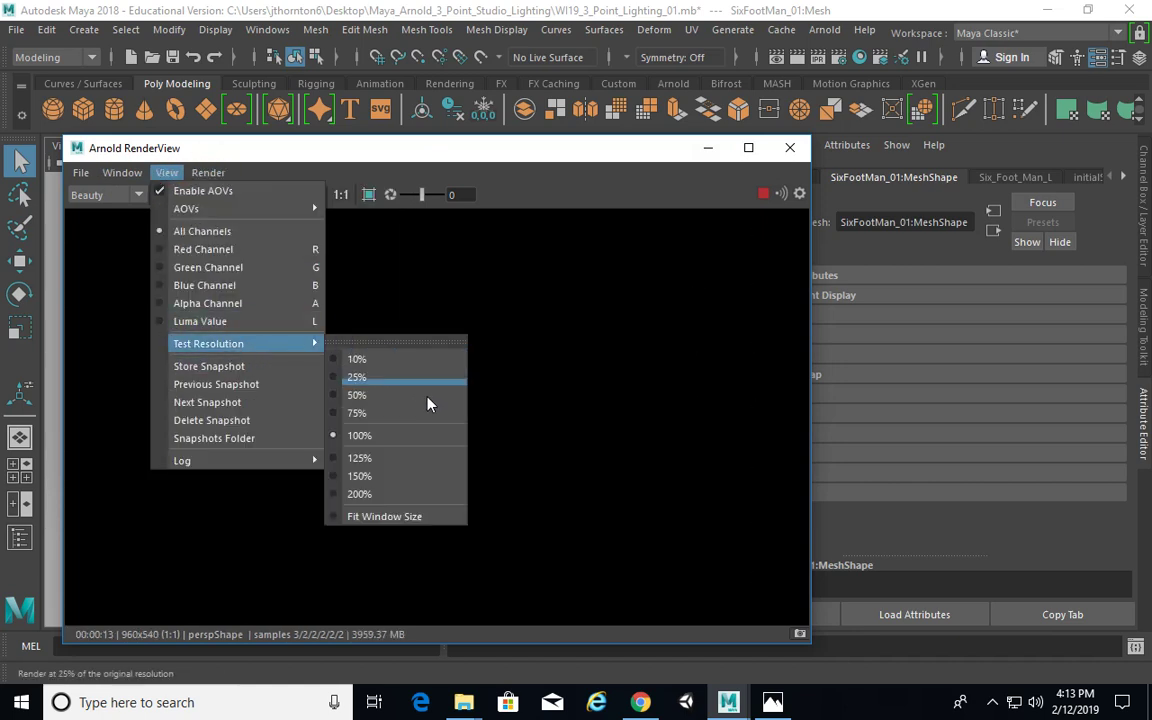
click(372, 377)
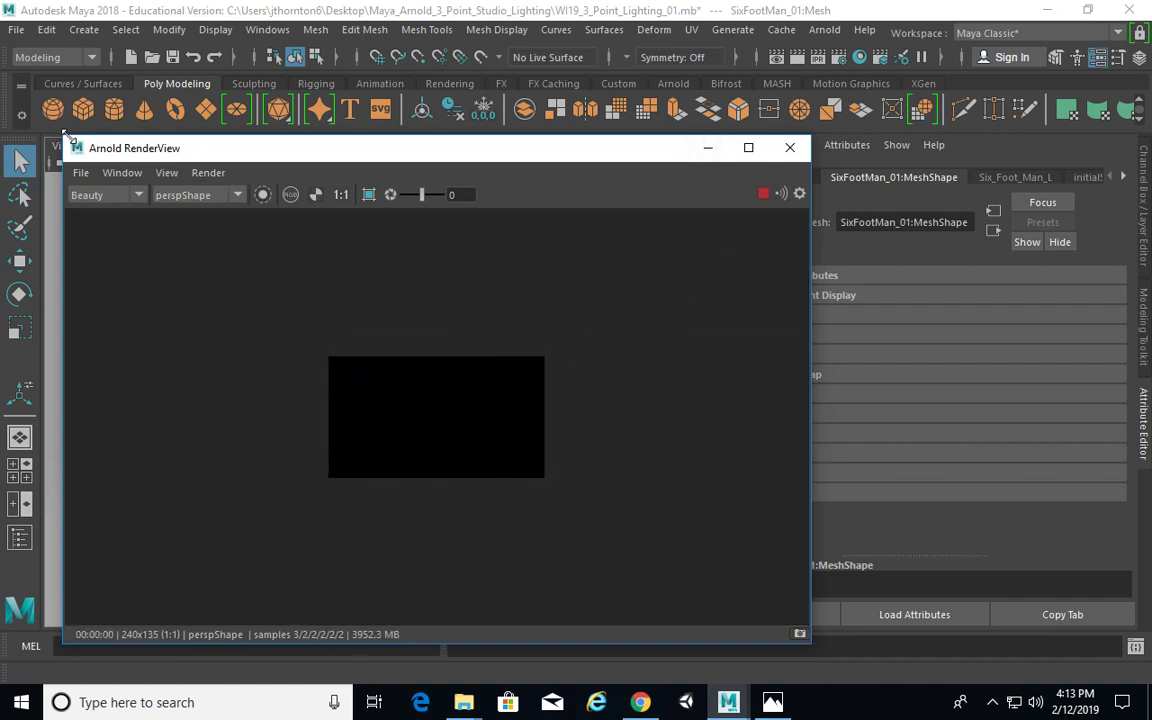
drag(64, 141, 537, 105)
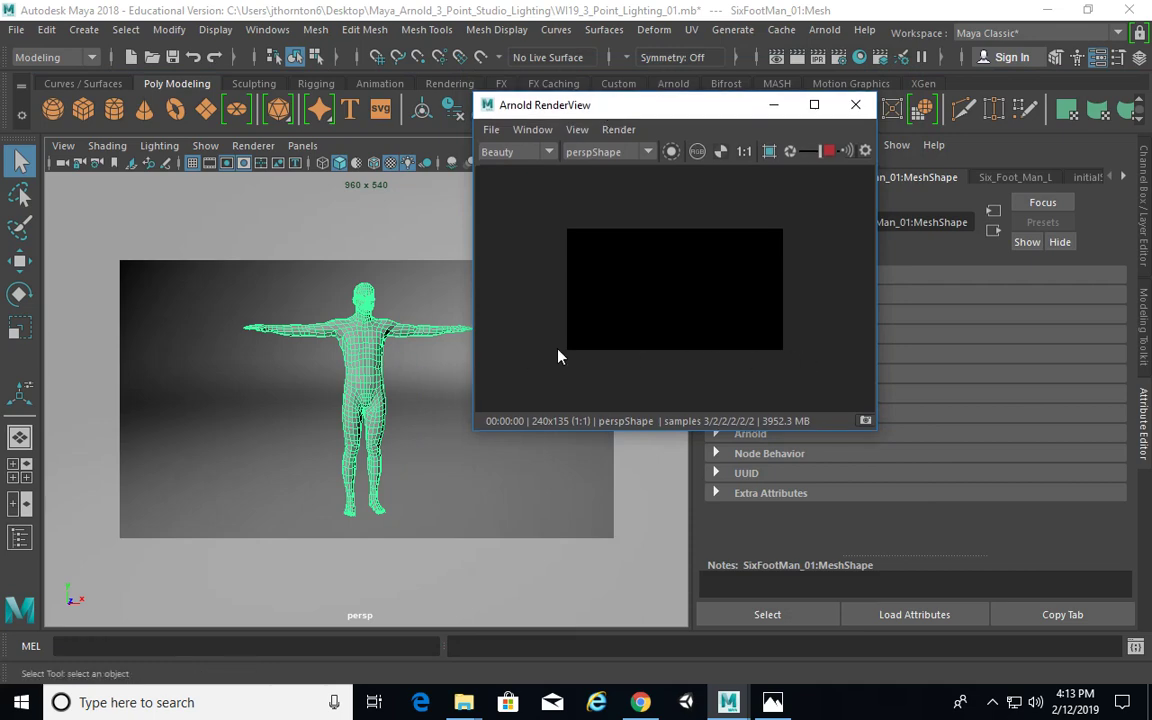
Select the spotlight in the top view and set its Arnold Exposure to 100.
click(270, 291)
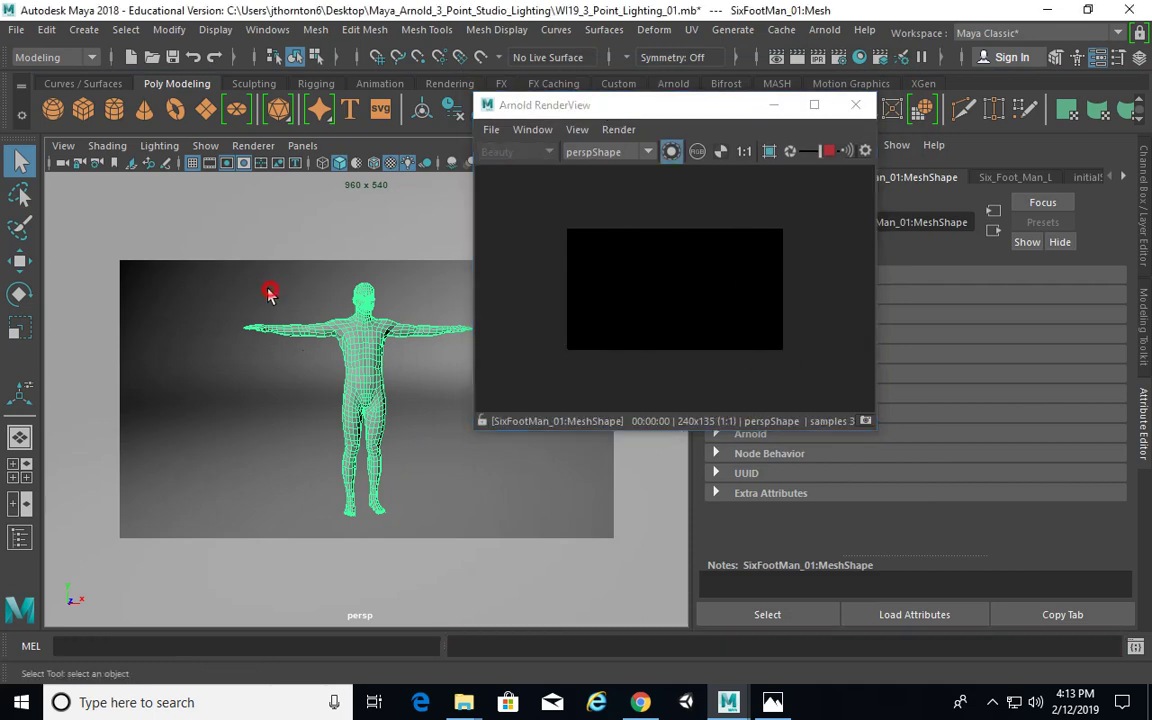
key(space)
click(147, 300)
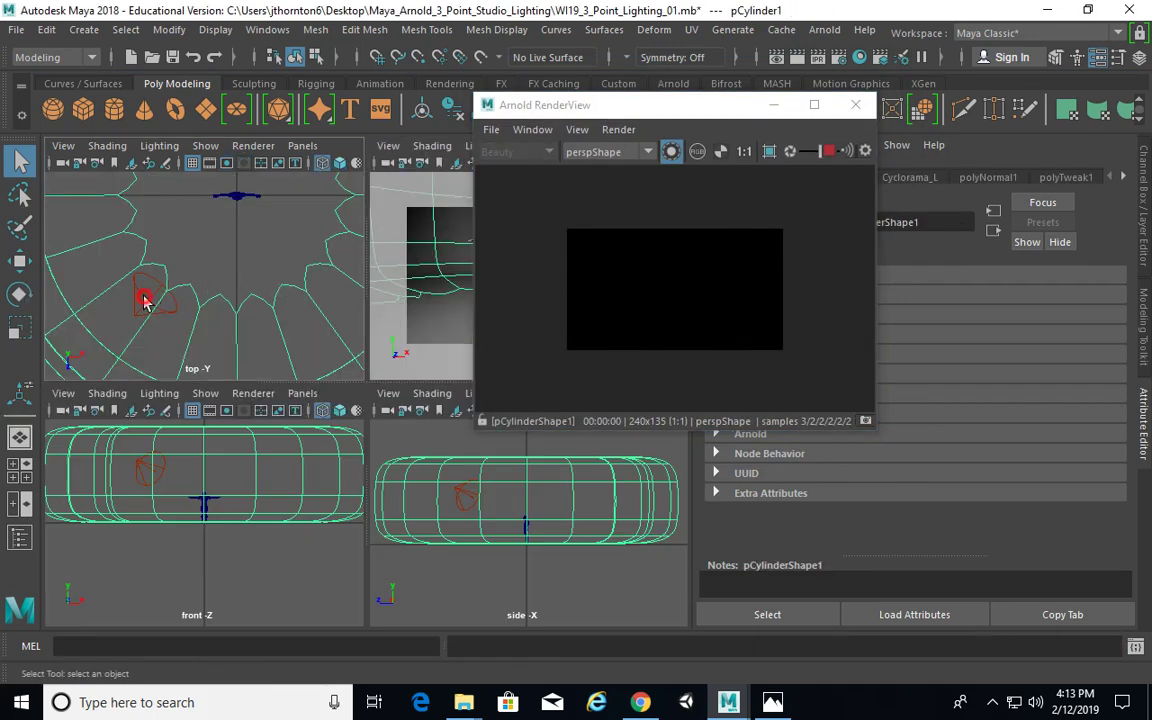
drag(707, 108, 300, 165)
click(888, 420)
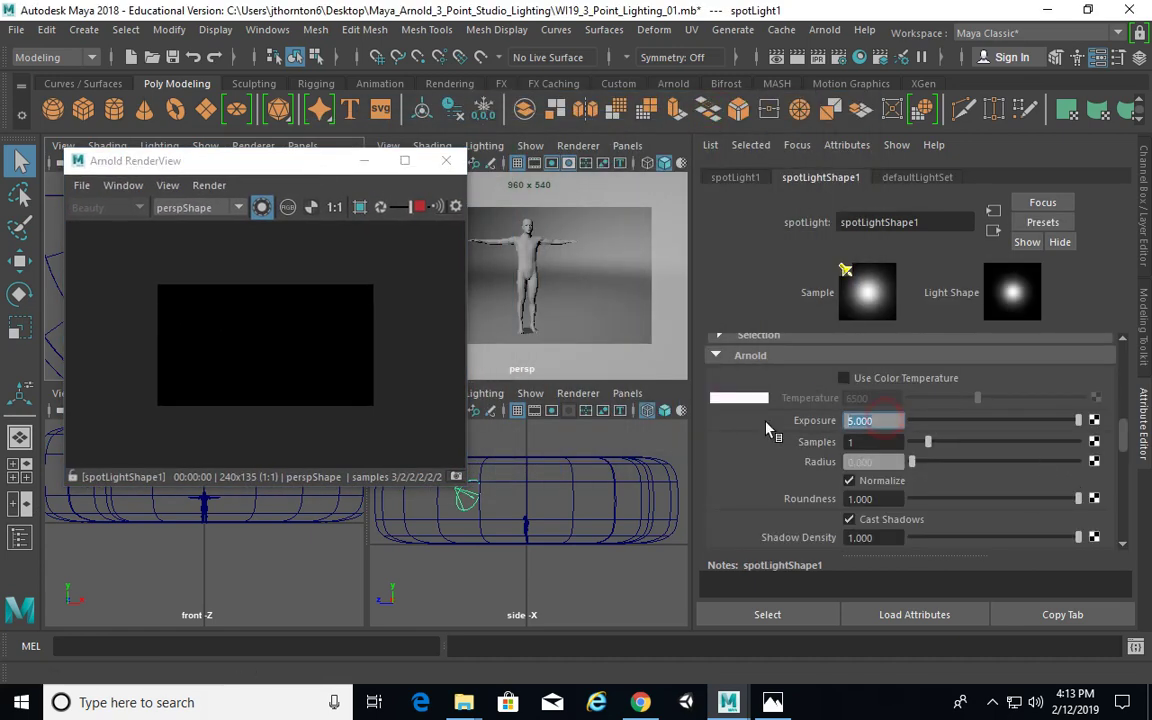
text(100)
key(Return)
Enlarge the render window and zoom in to examine the rendered image, leaving the window minimized.
drag(468, 299, 640, 300)
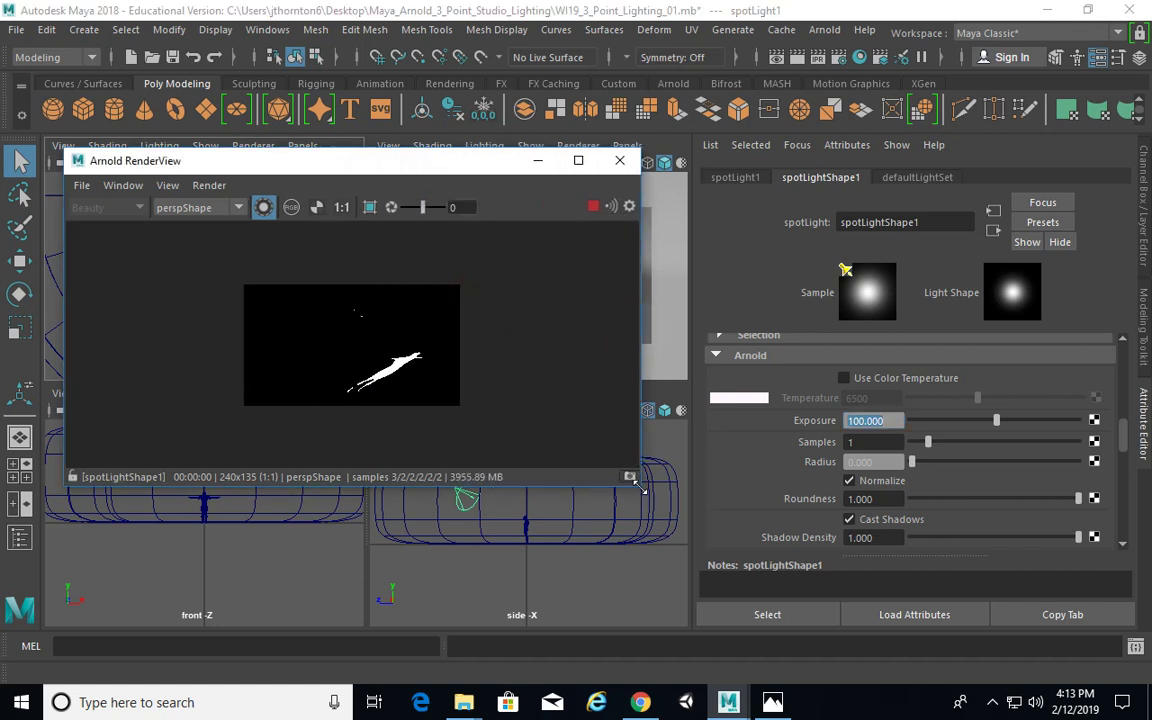
drag(640, 487, 670, 565)
scroll(365, 398, up, 2)
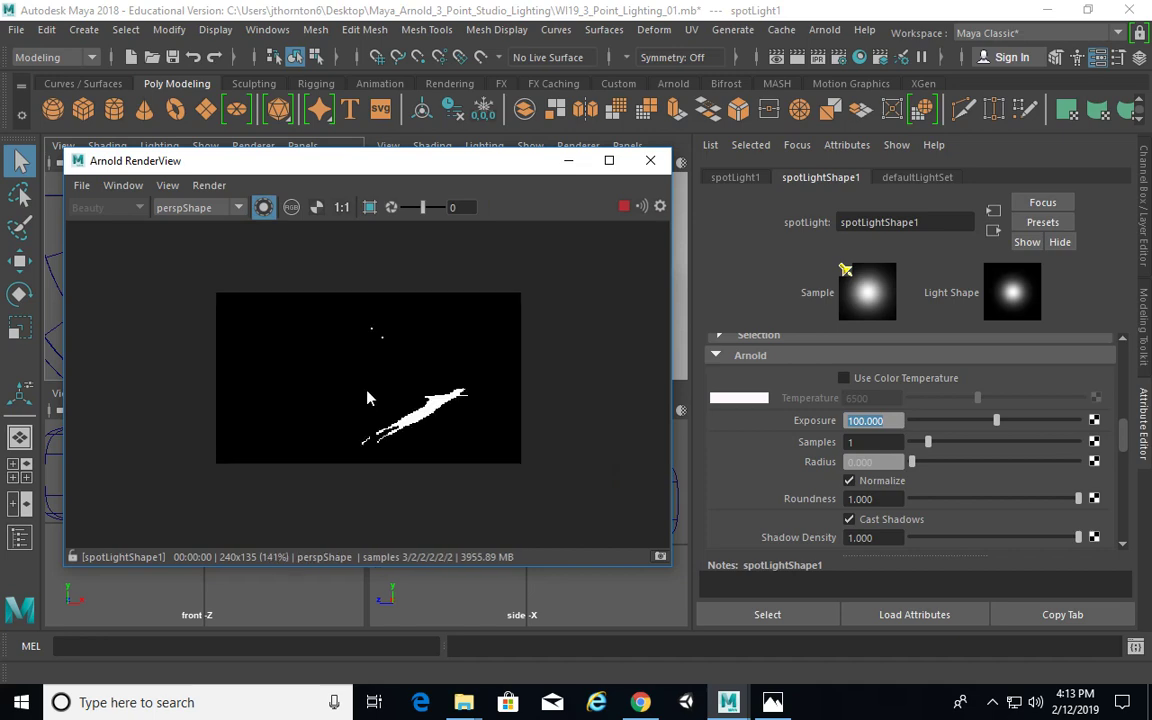
click(568, 160)
Select the perspective camera and set its Focal Length to 20.
alt+drag(455, 330, 484, 226)
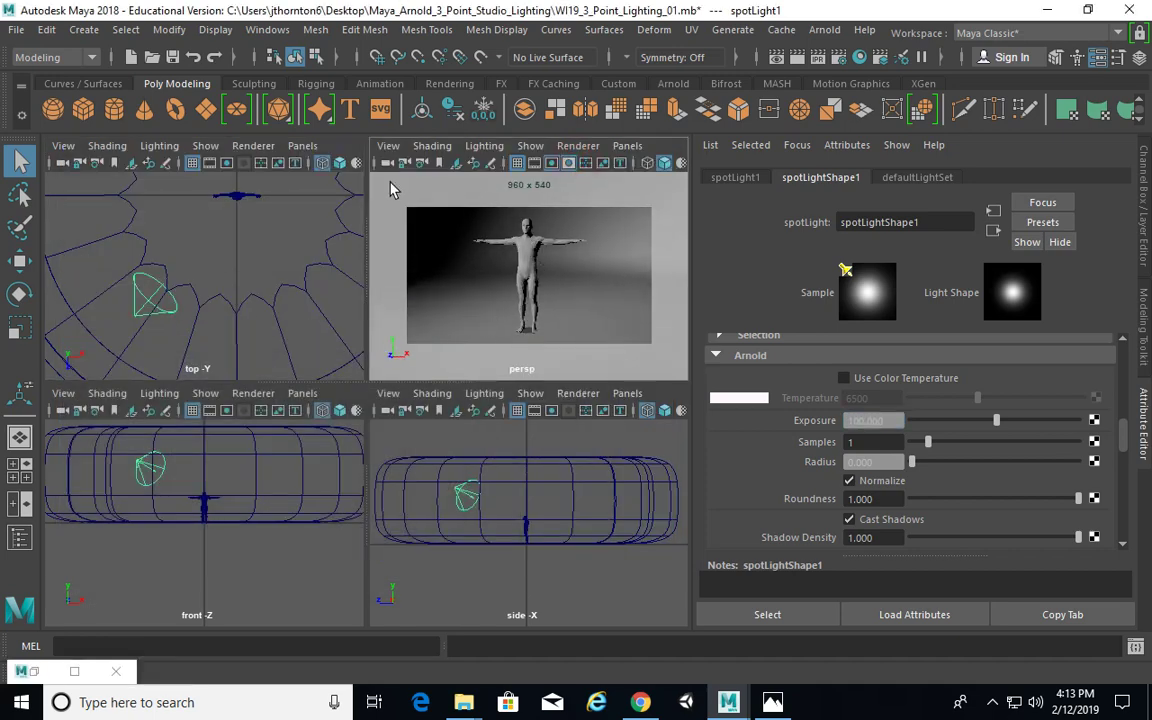
click(386, 152)
click(420, 175)
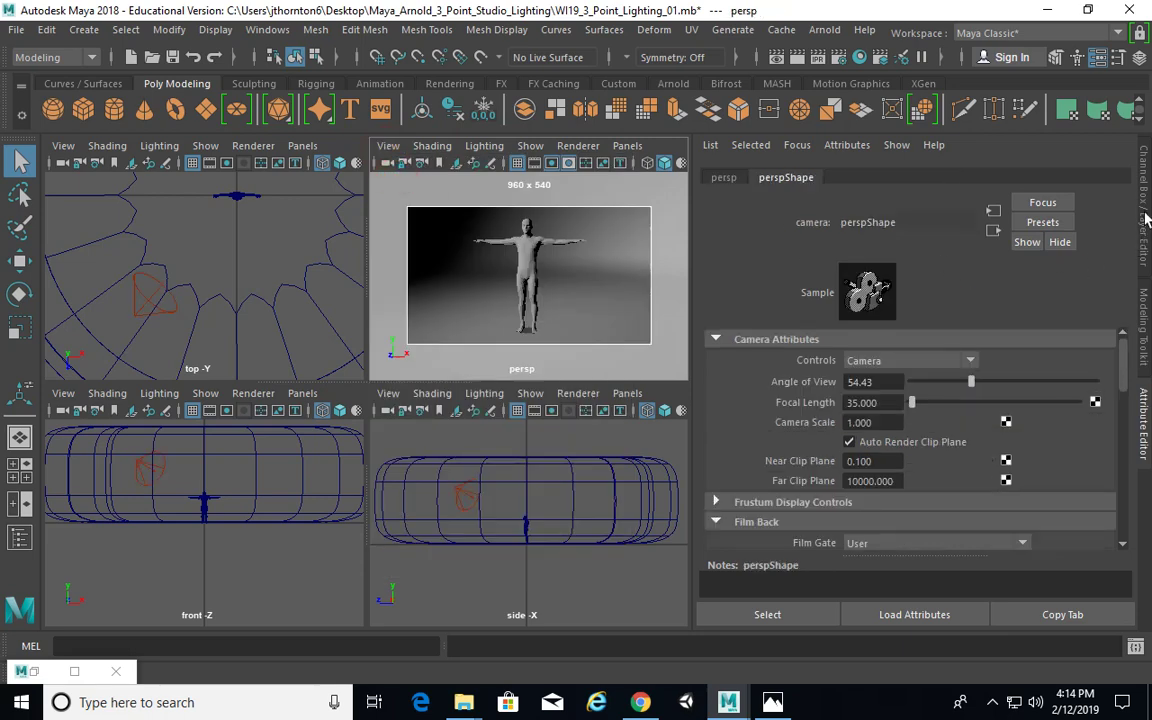
key(ctrl+a)
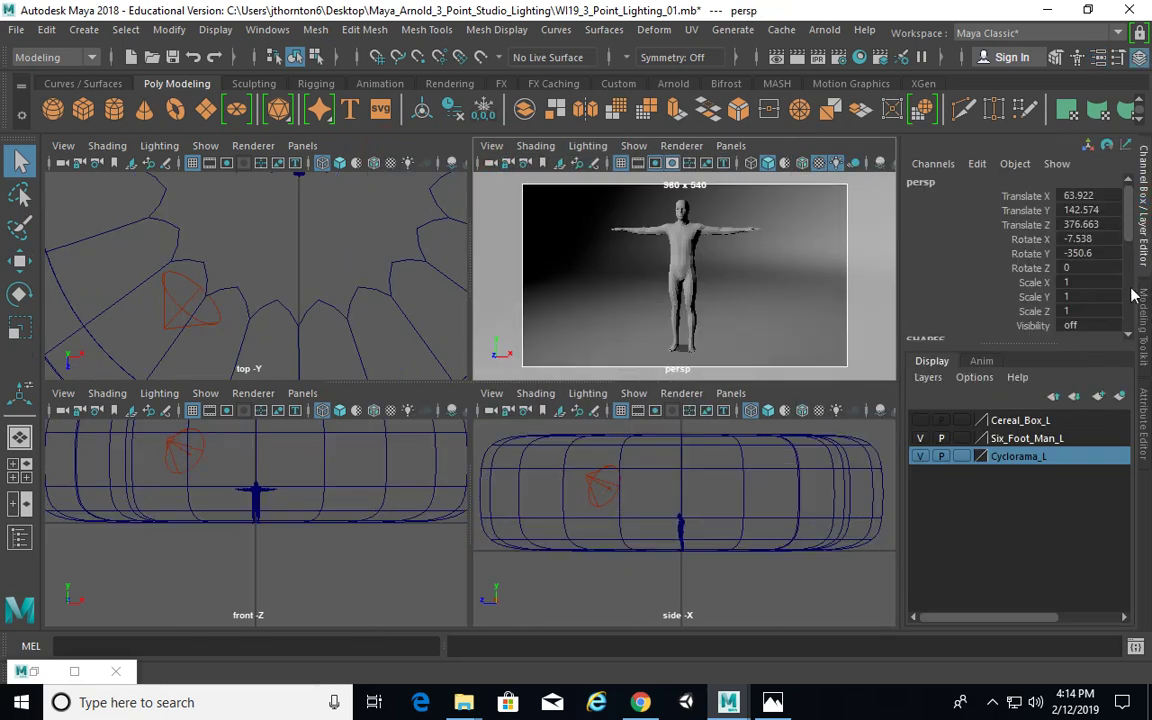
scroll(1019, 214, down, 5)
double_click(1088, 260)
text(20)
key(Return)
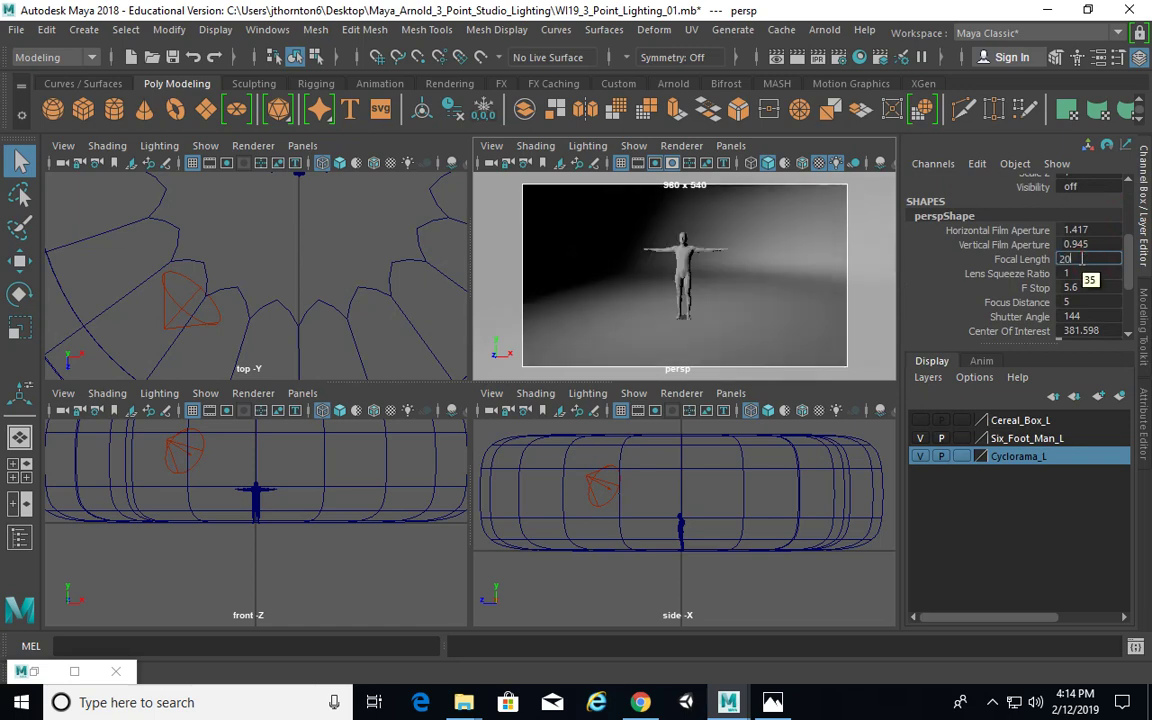
Reframe the six-foot man in the perspective view and examine the updated Arnold render.
click(685, 255)
scroll(244, 247, down, 3)
scroll(202, 255, down, 2)
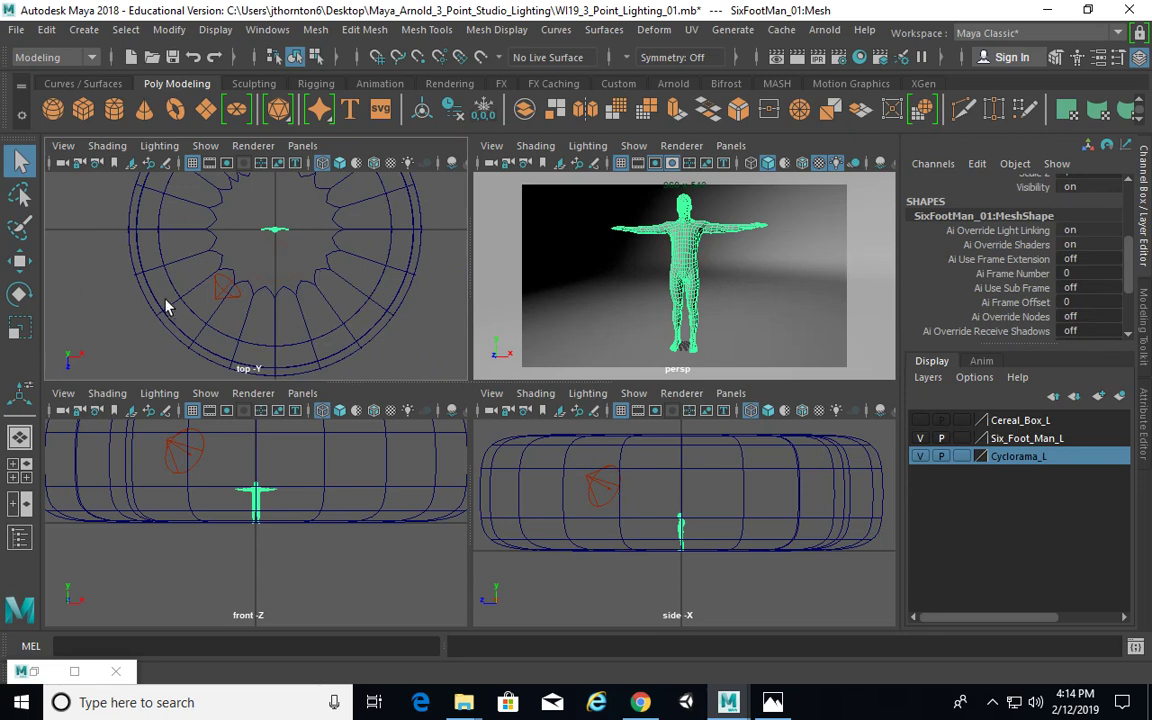
alt+drag(688, 288, 719, 293)
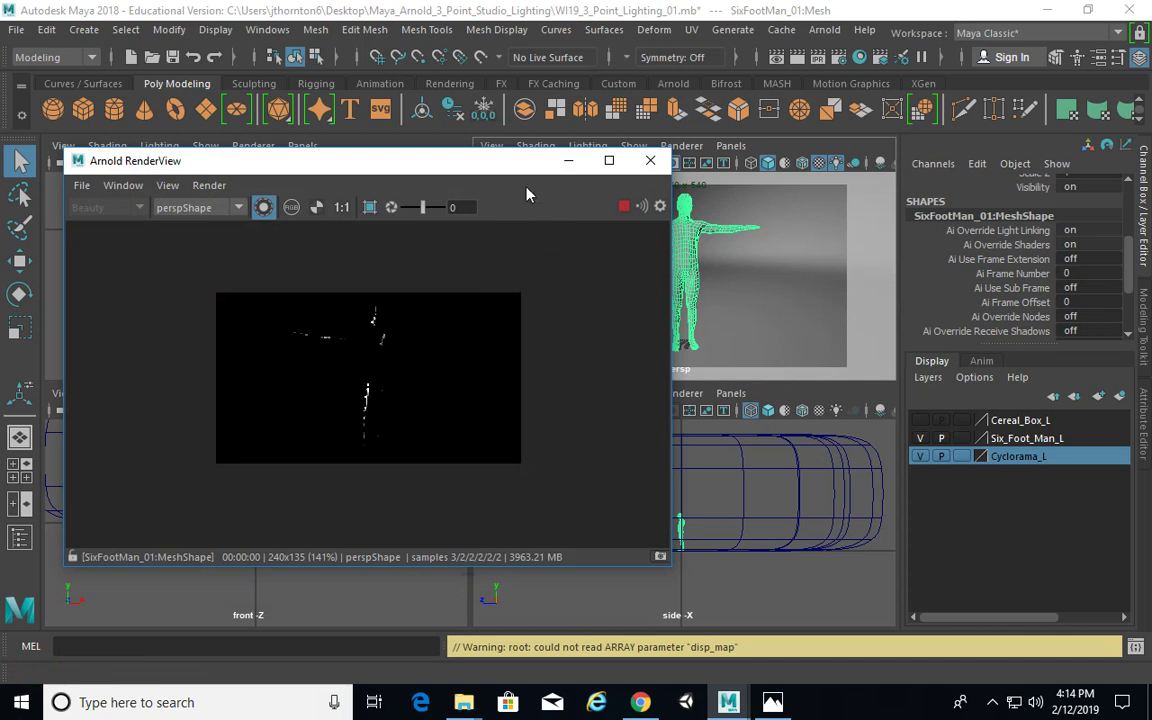
drag(440, 162, 434, 196)
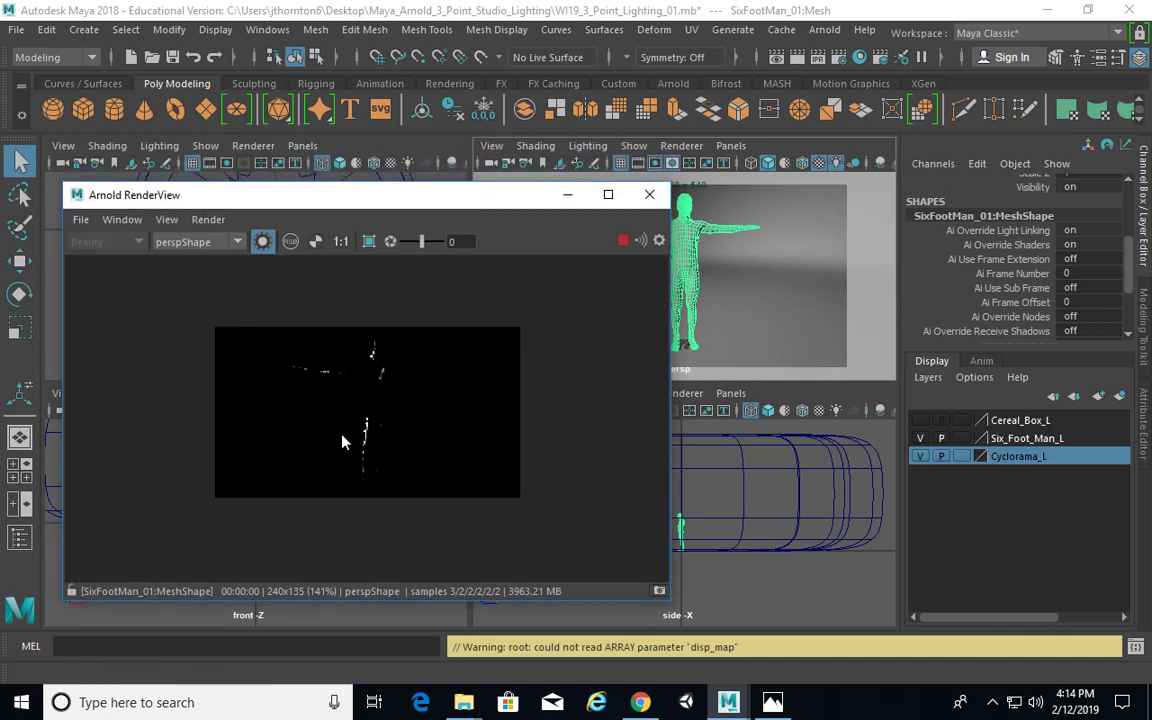
click(567, 194)
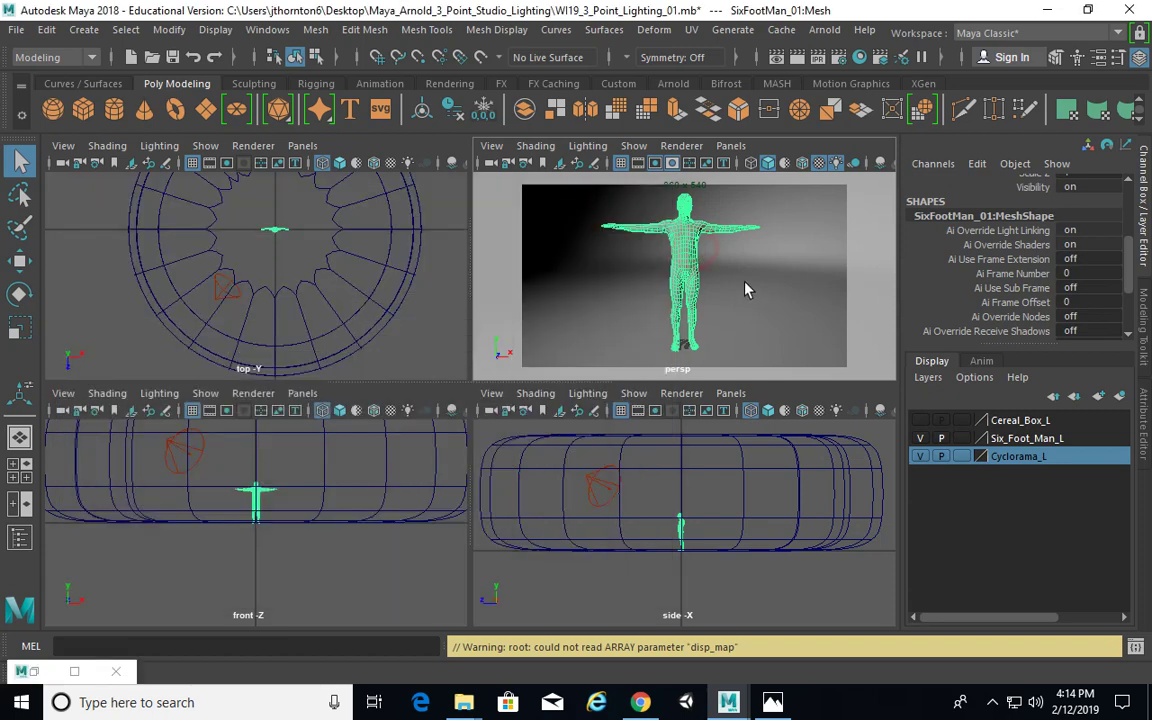
Assign a new aiStandardSurface material to the cyclorama and the six-foot man.
click(771, 305)
right_click(681, 248)
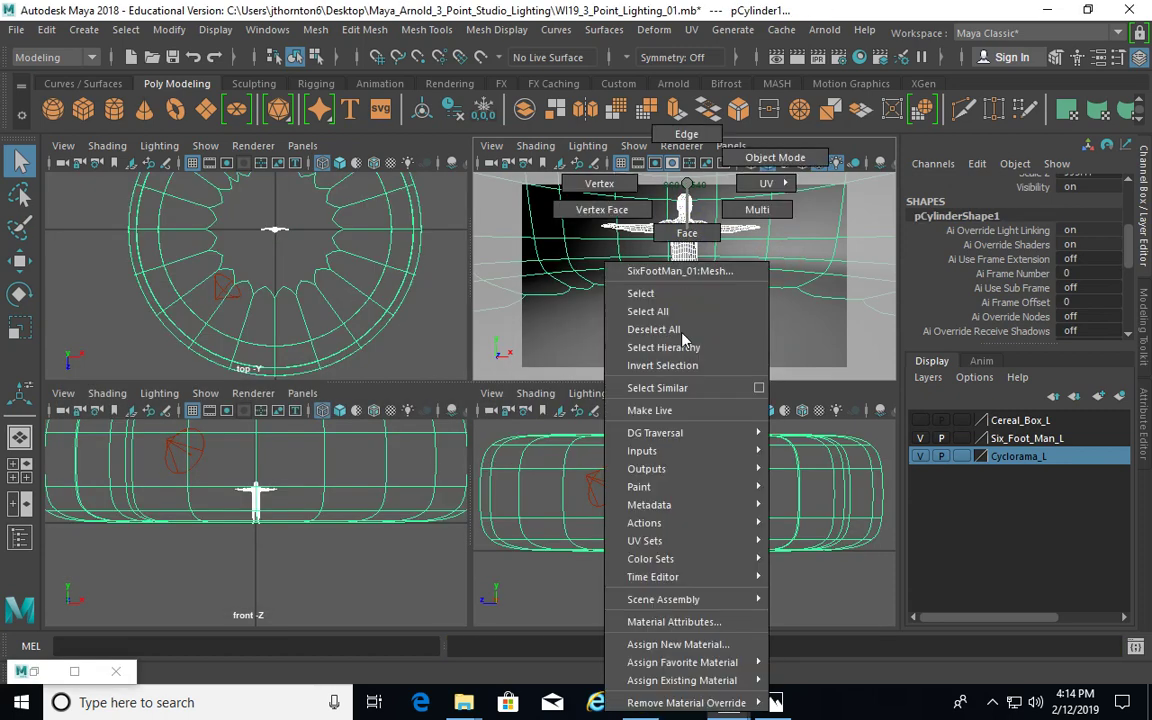
click(676, 644)
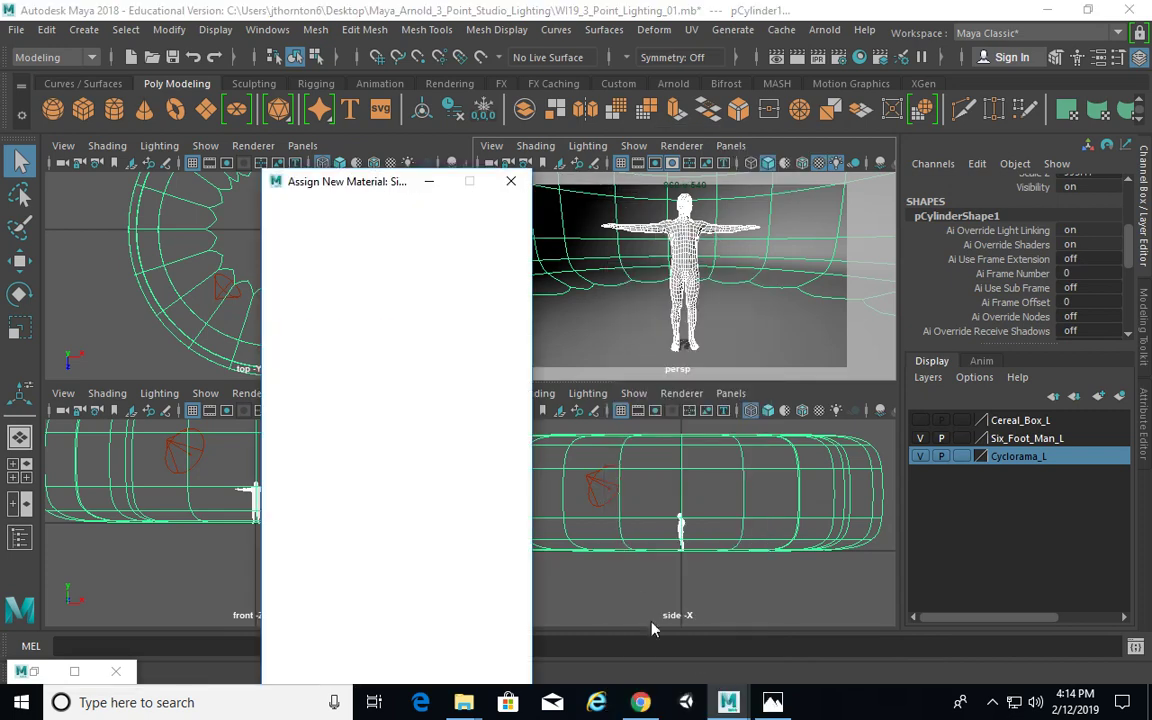
drag(305, 181, 206, 89)
click(207, 143)
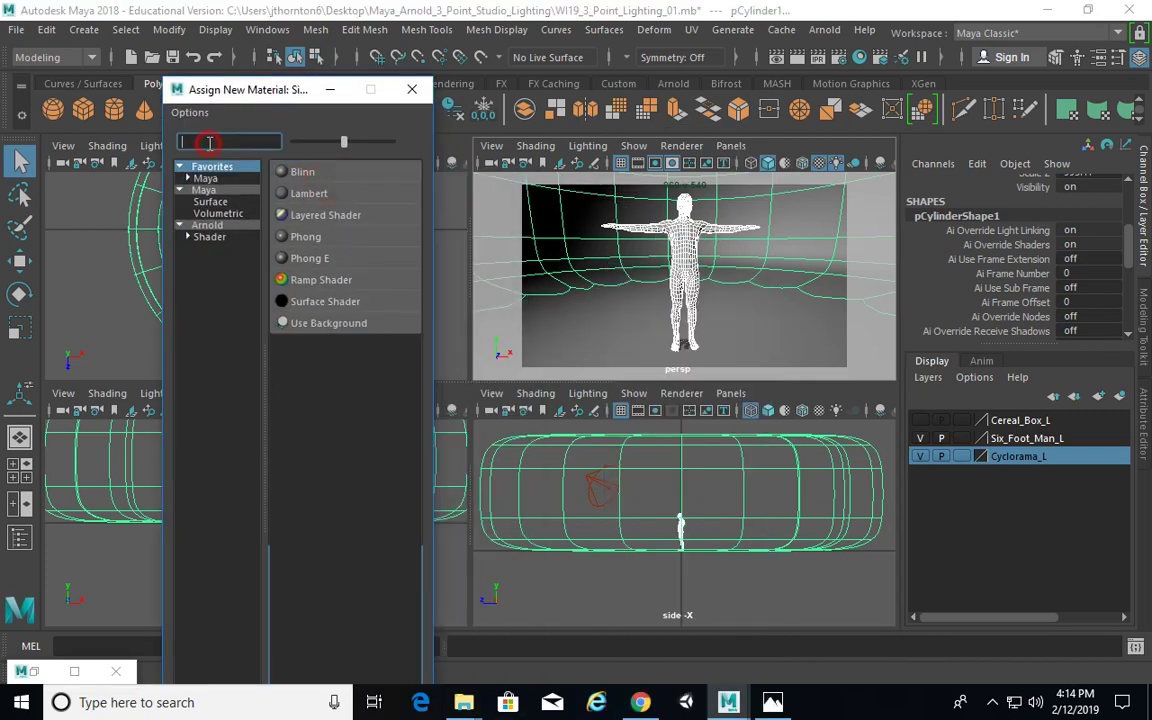
click(220, 224)
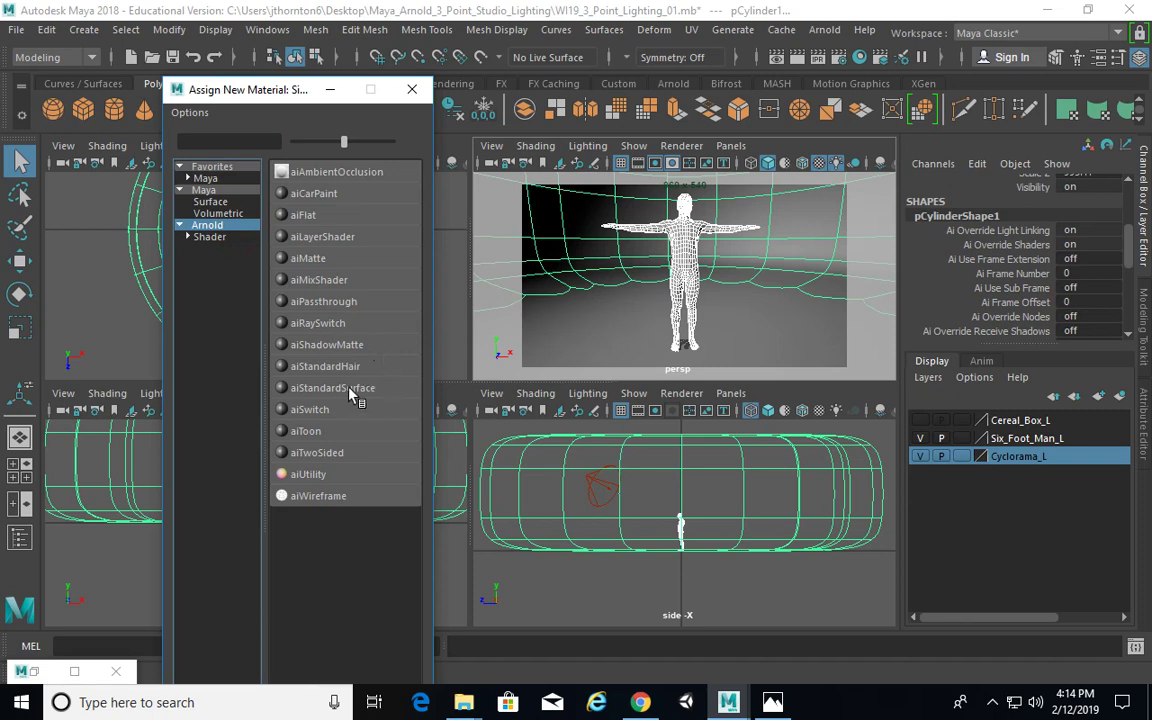
click(350, 388)
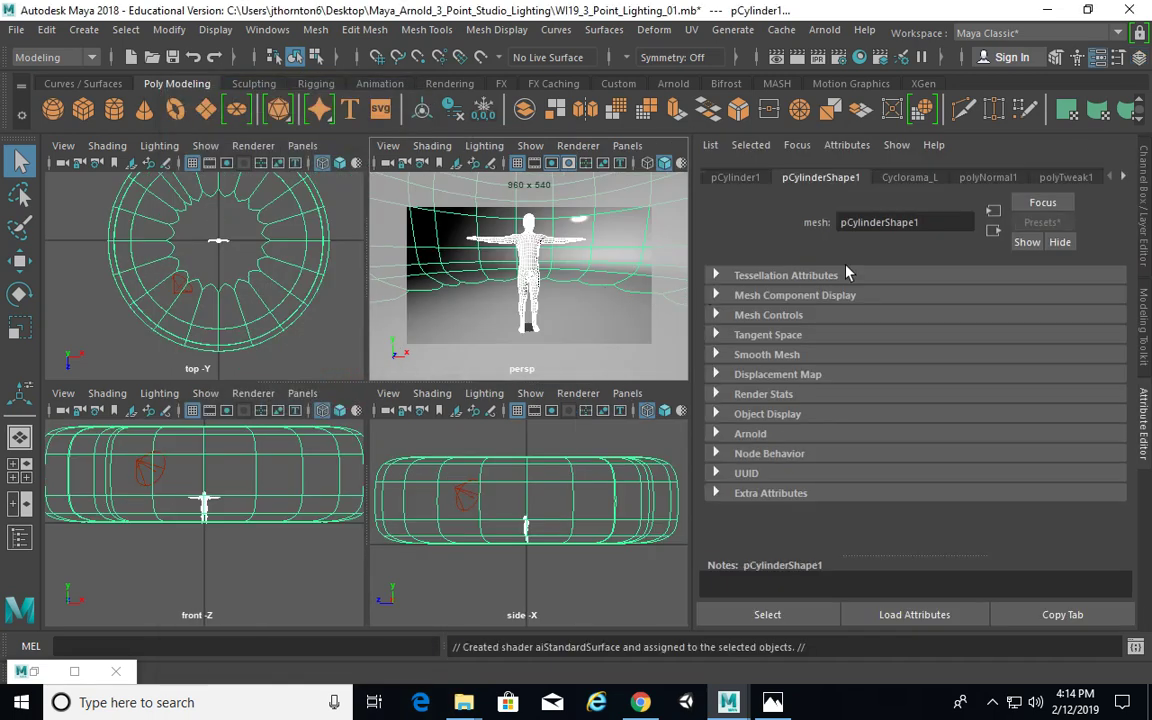
Replace the new aiStandardSurface material's settings with the Clay preset.
click(1124, 177)
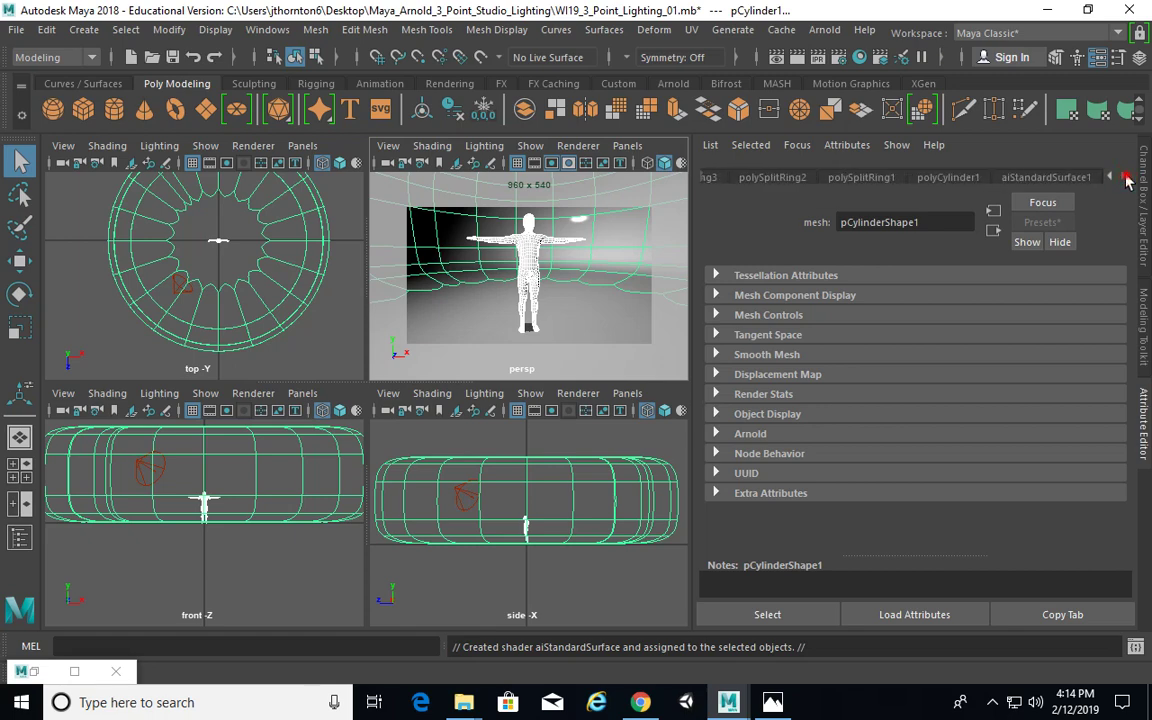
click(1072, 177)
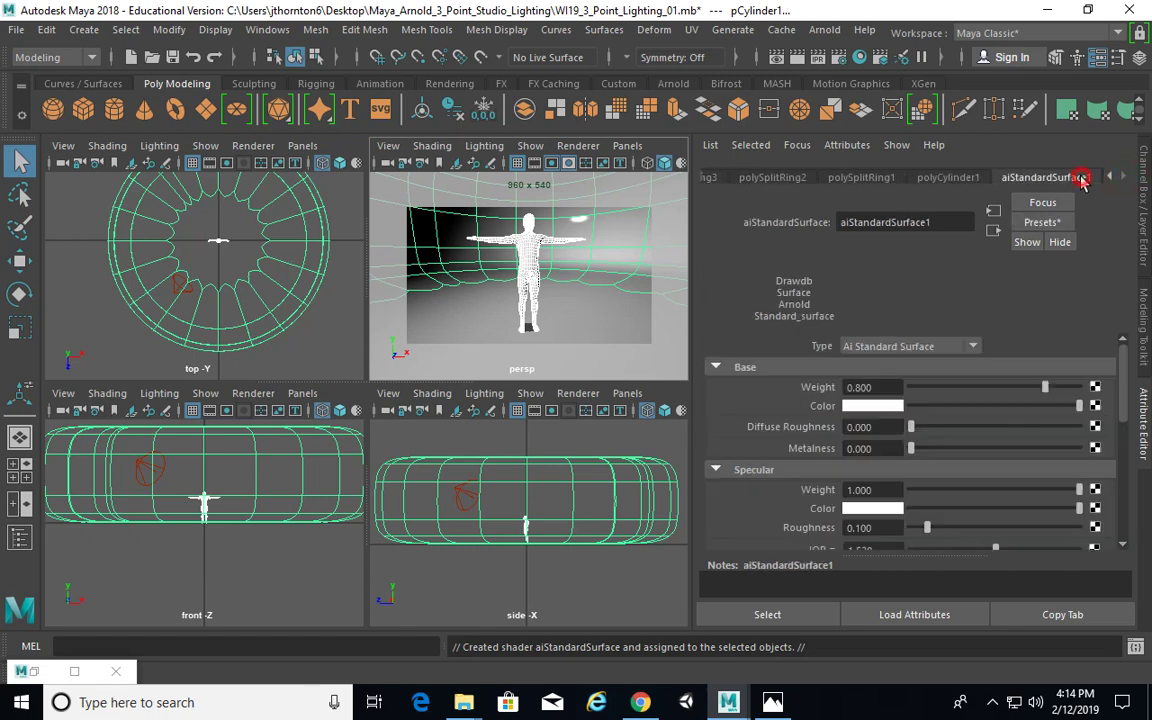
click(1045, 225)
mouse_move(1046, 232)
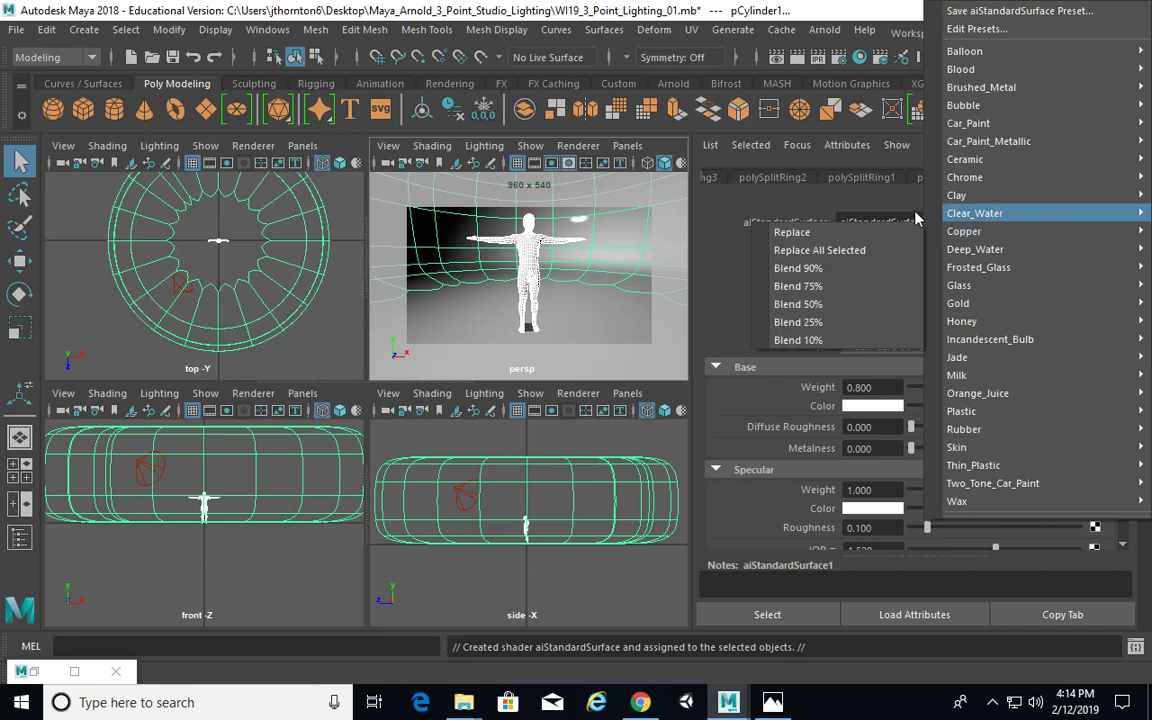
click(850, 194)
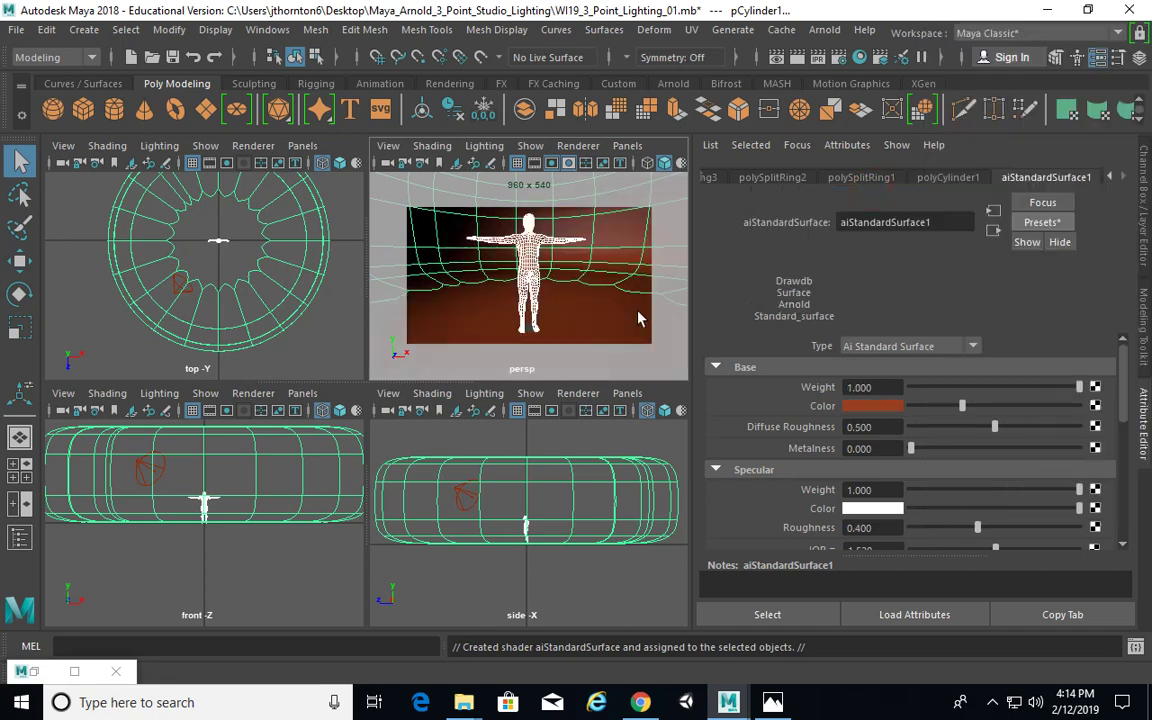
Examine the new material in the Arnold render and stop the interactive rendering.
click(34, 668)
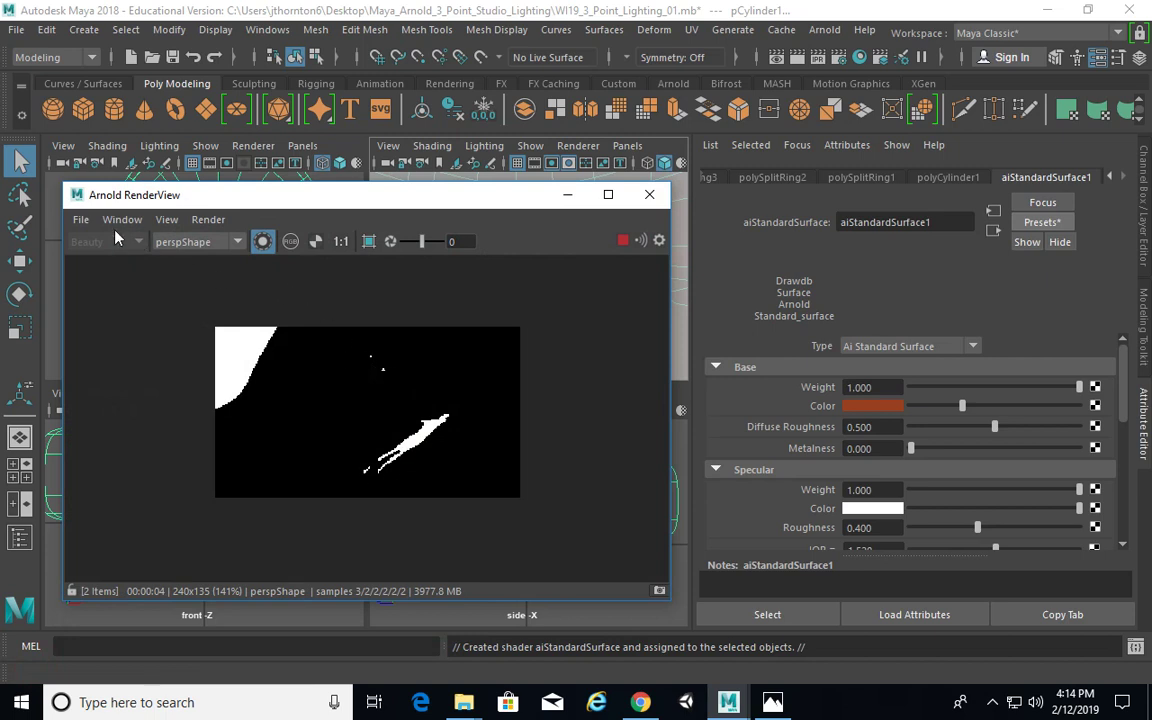
click(262, 248)
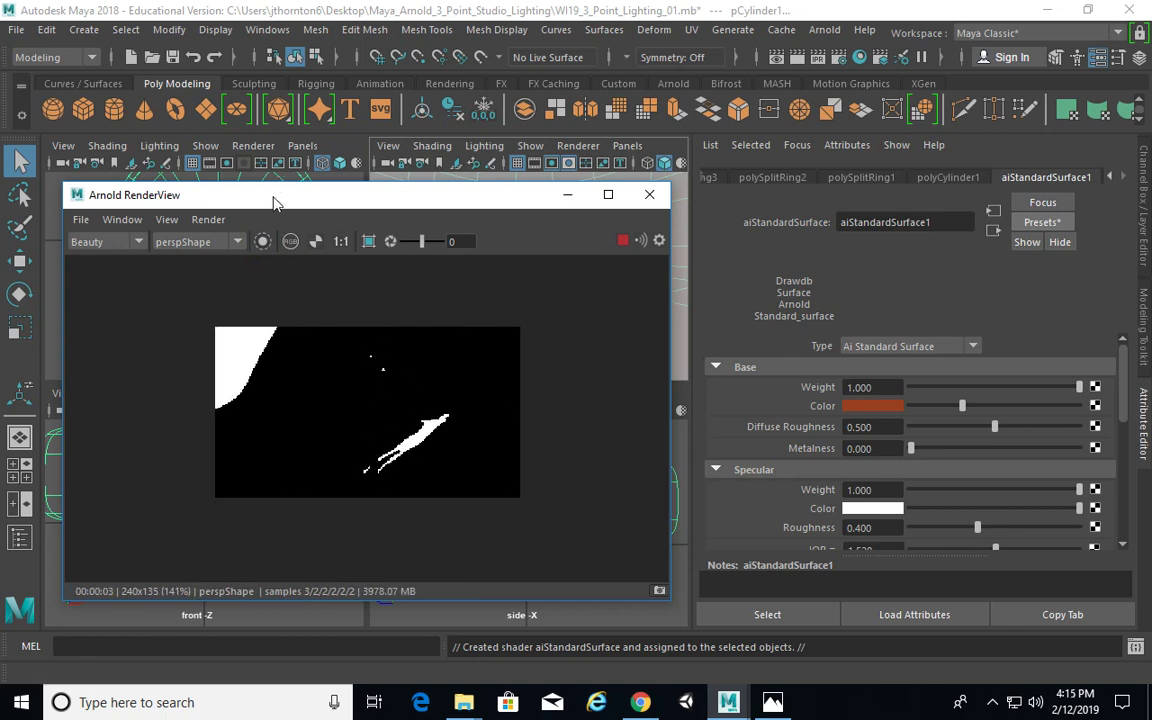
click(567, 198)
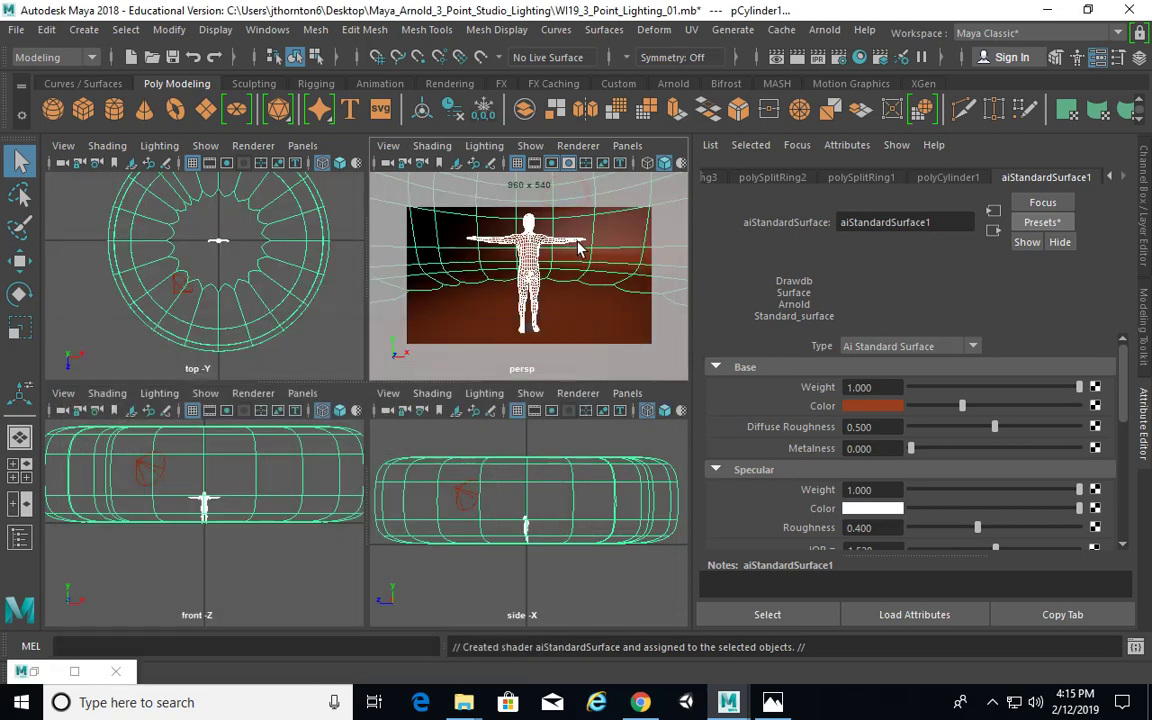
Add an Arnold skydome light to the scene.
click(176, 282)
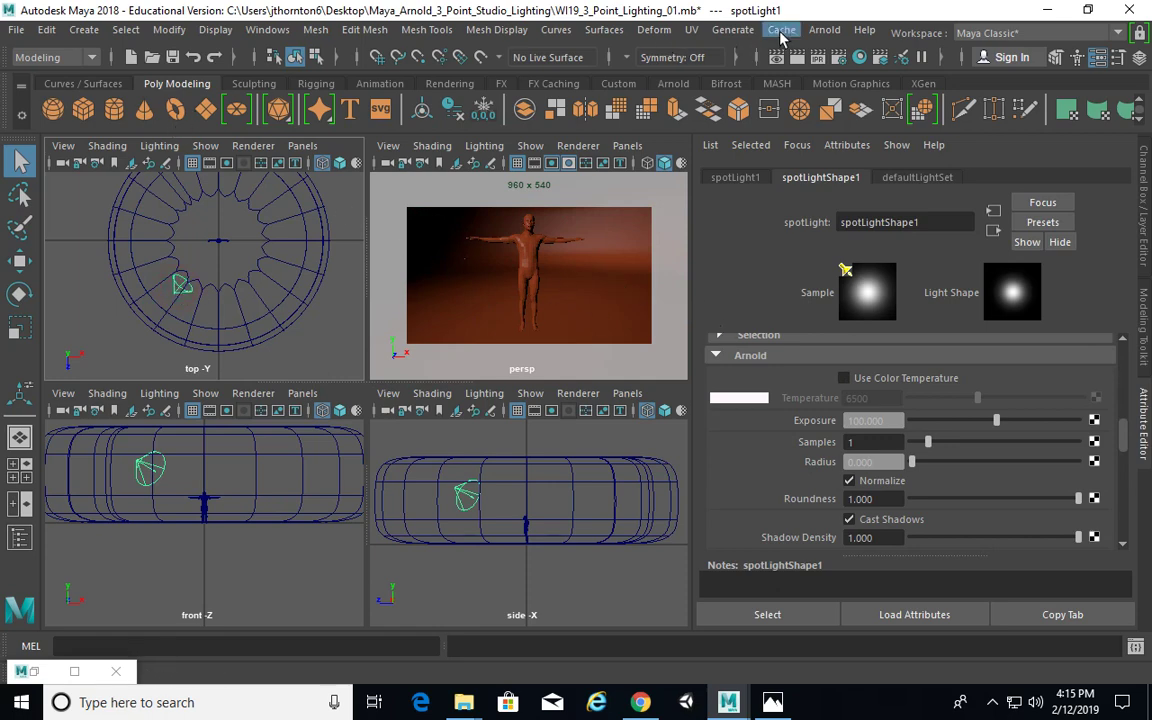
click(823, 30)
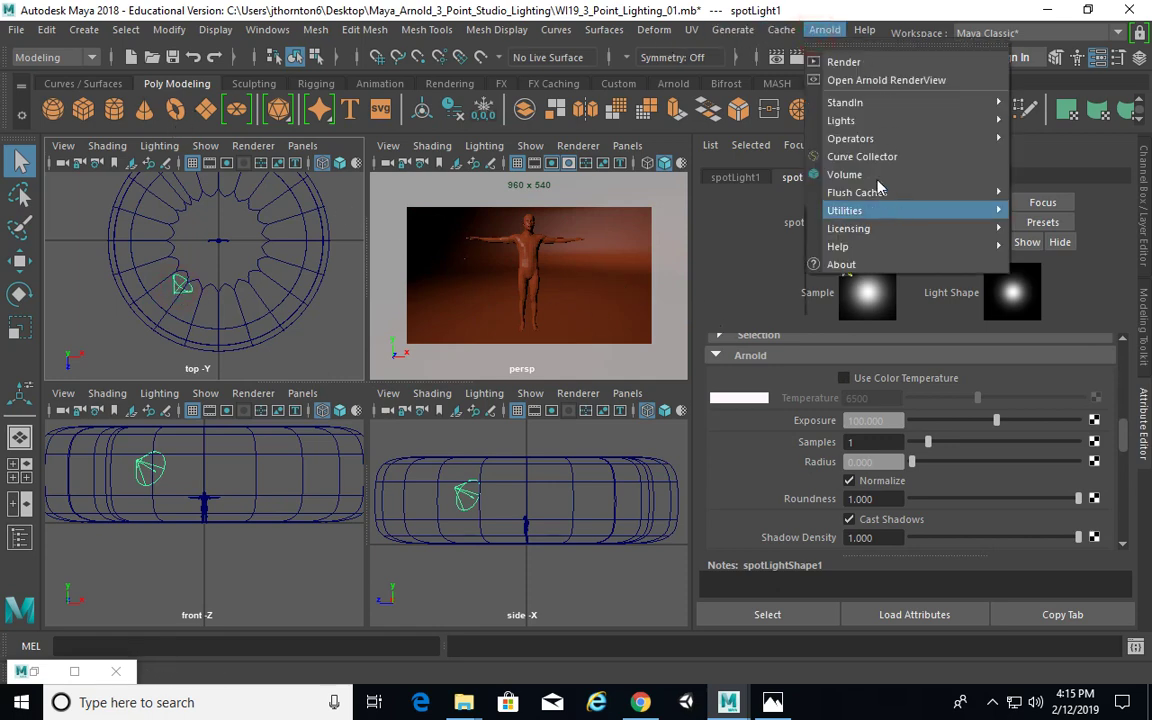
mouse_move(900, 120)
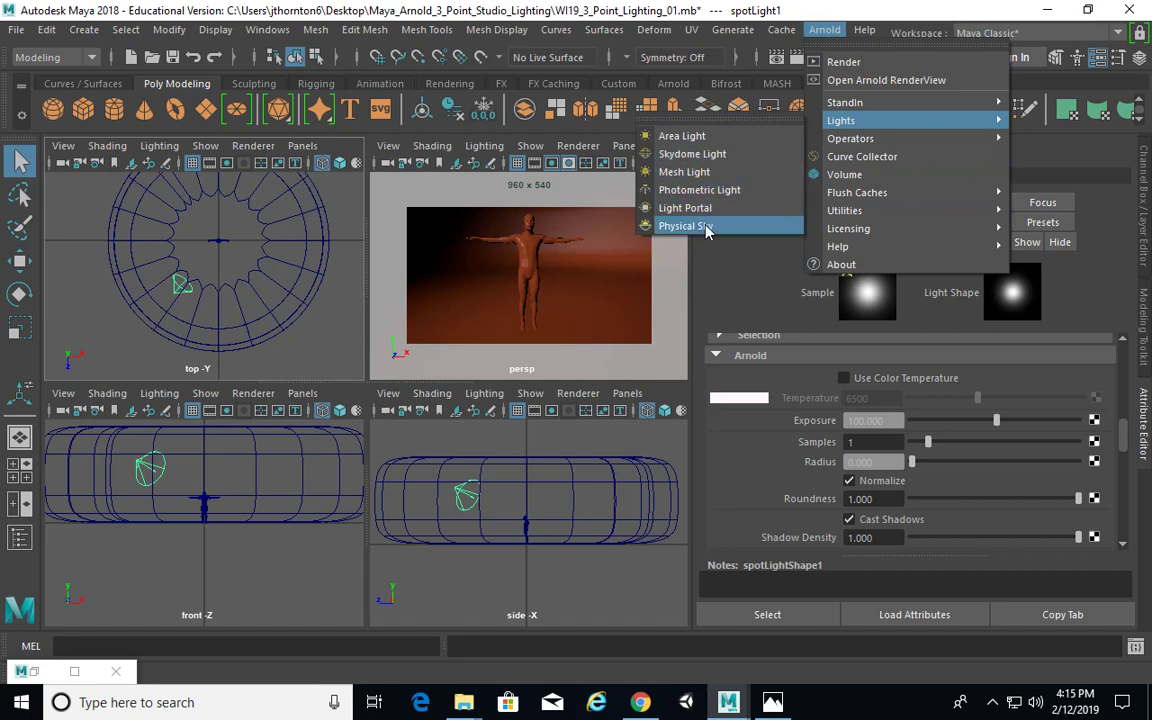
click(692, 154)
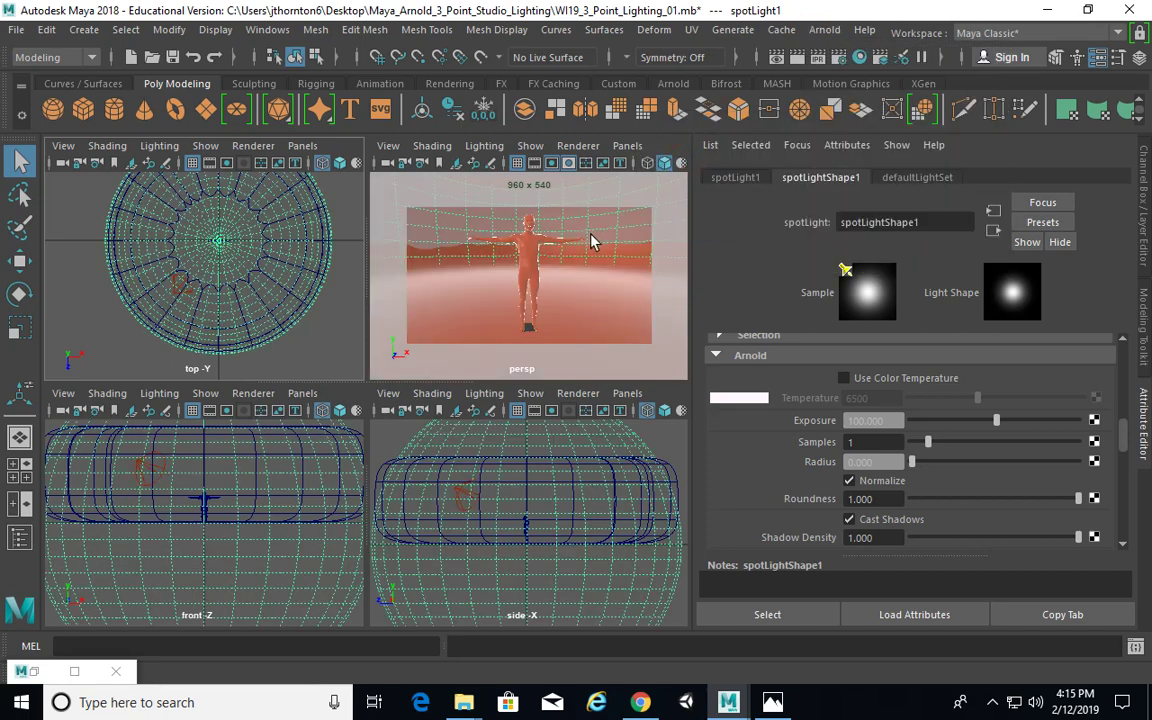
Examine the skydome light's effect in the Arnold render and refresh the interactive rendering.
click(74, 671)
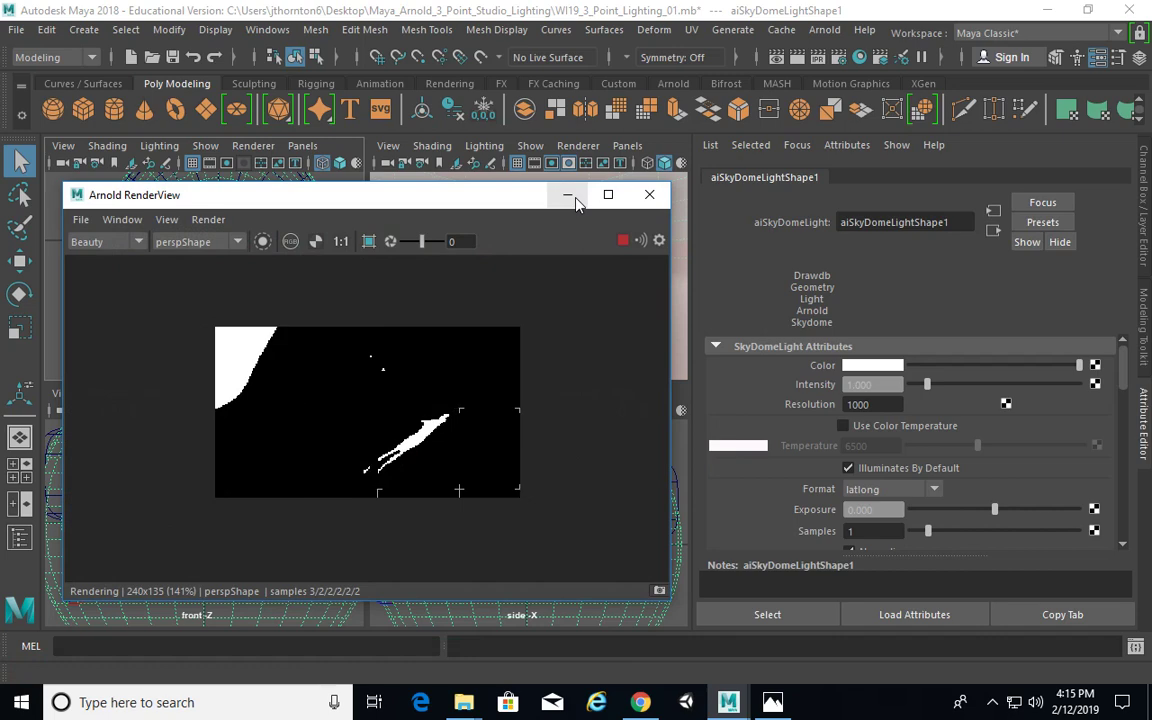
drag(434, 184, 401, 198)
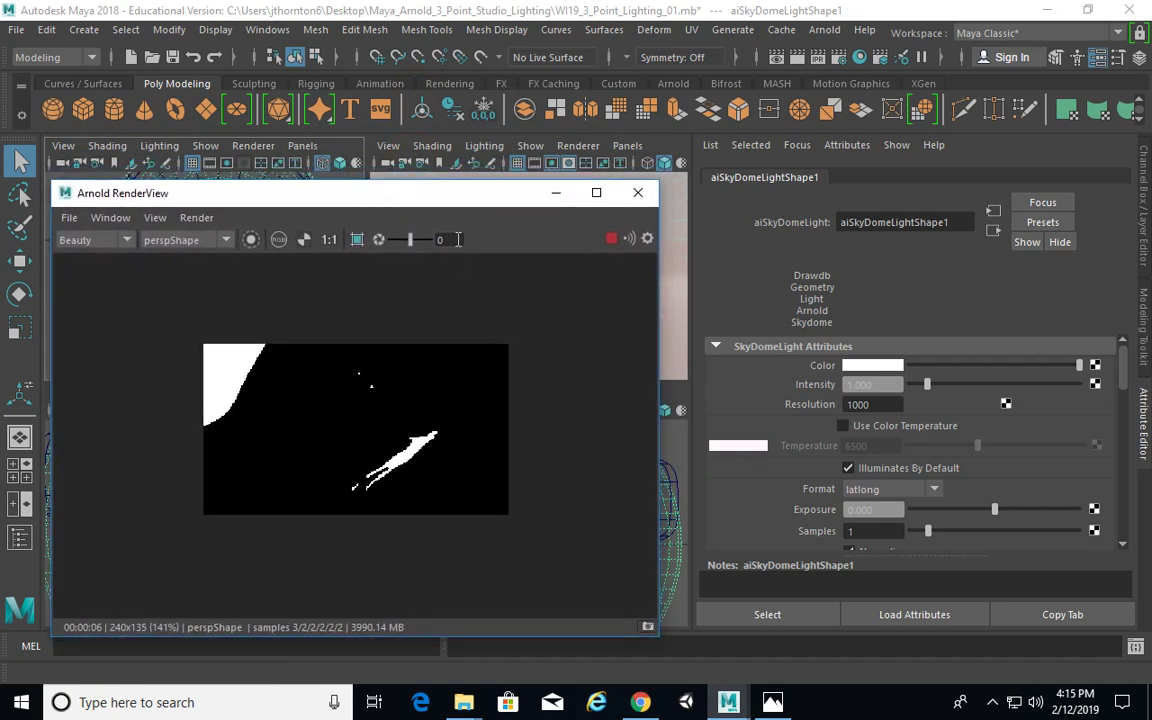
click(567, 164)
click(611, 238)
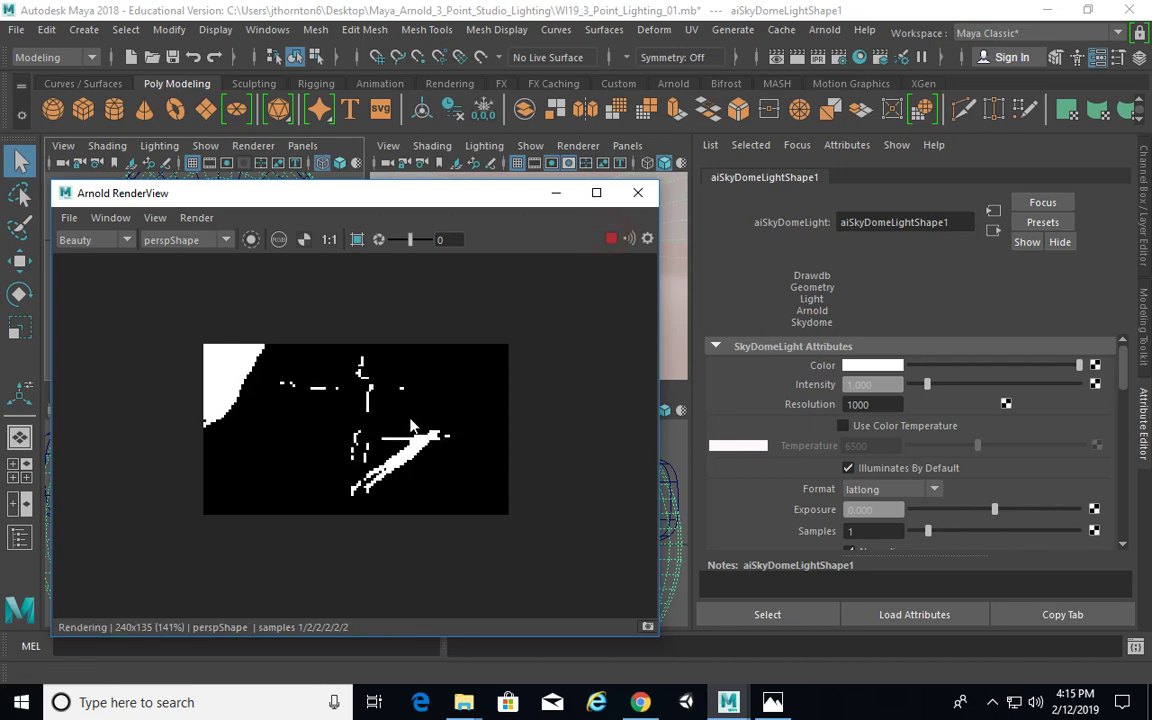
click(556, 195)
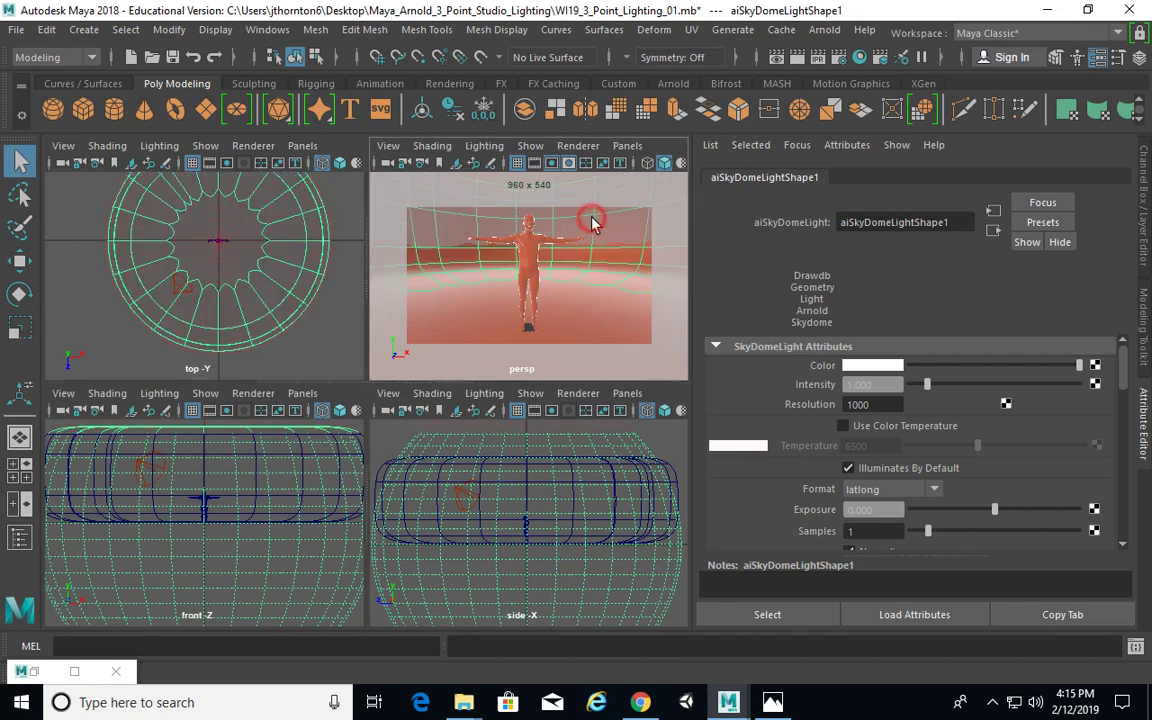
Inspect the cyclorama's Render Stats and compare them with the Arnold render.
click(590, 222)
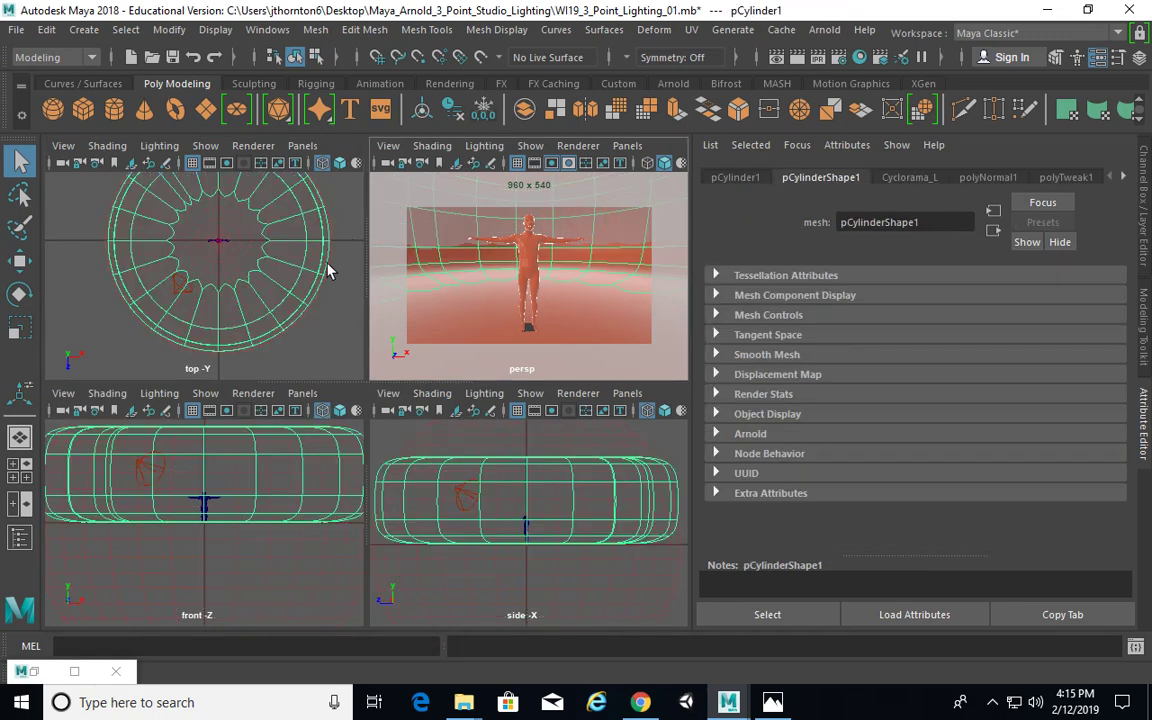
click(1146, 195)
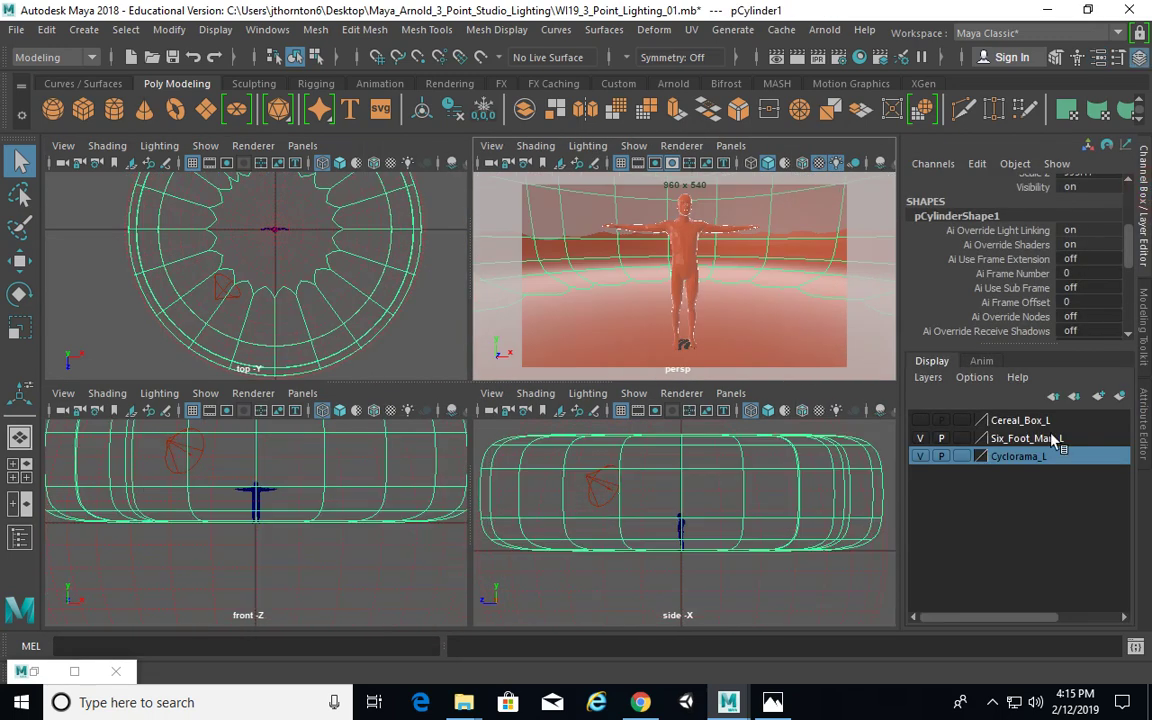
click(1146, 420)
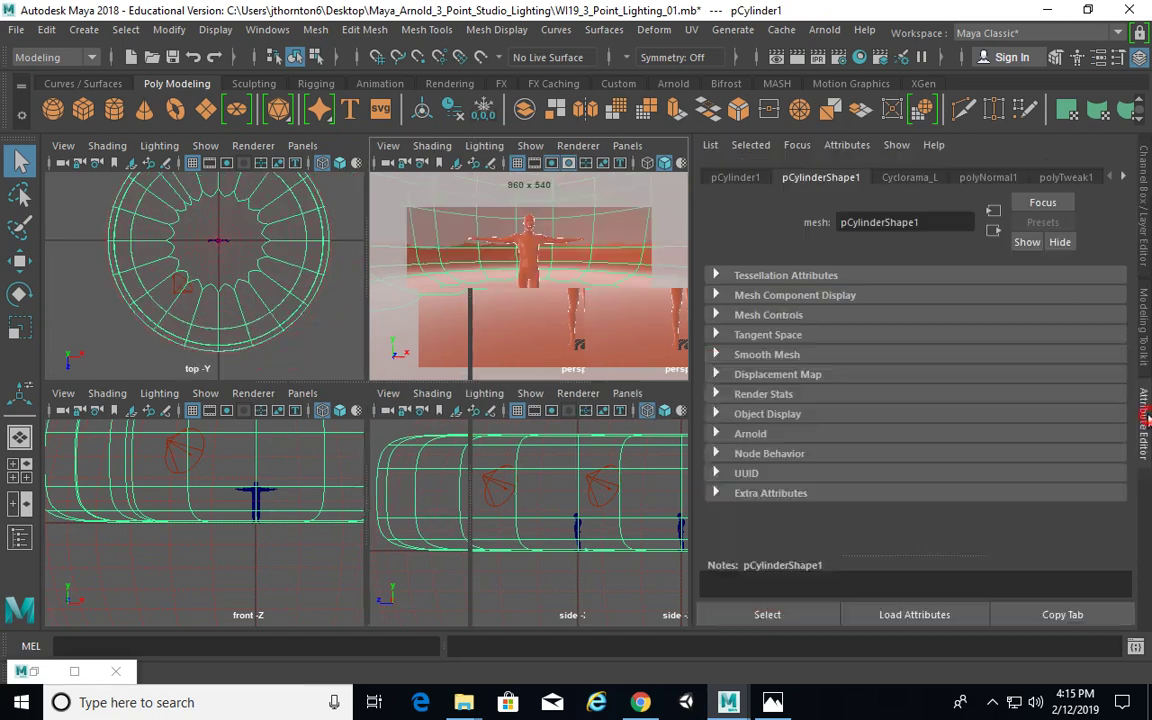
click(740, 395)
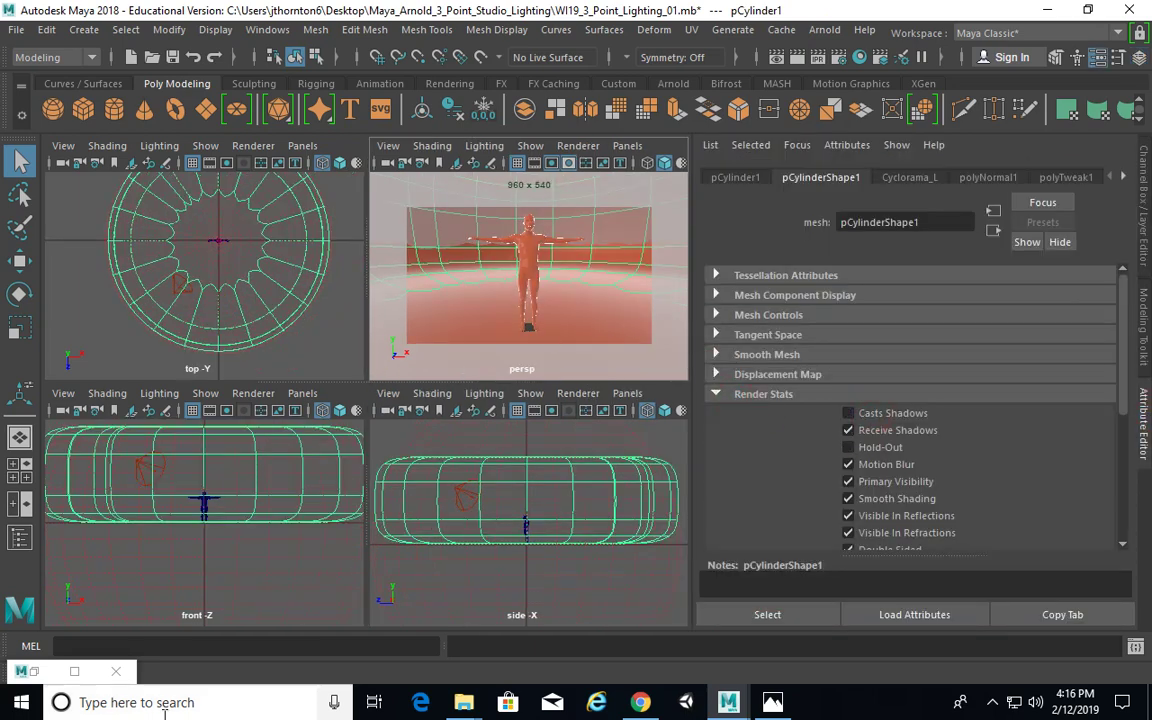
click(74, 671)
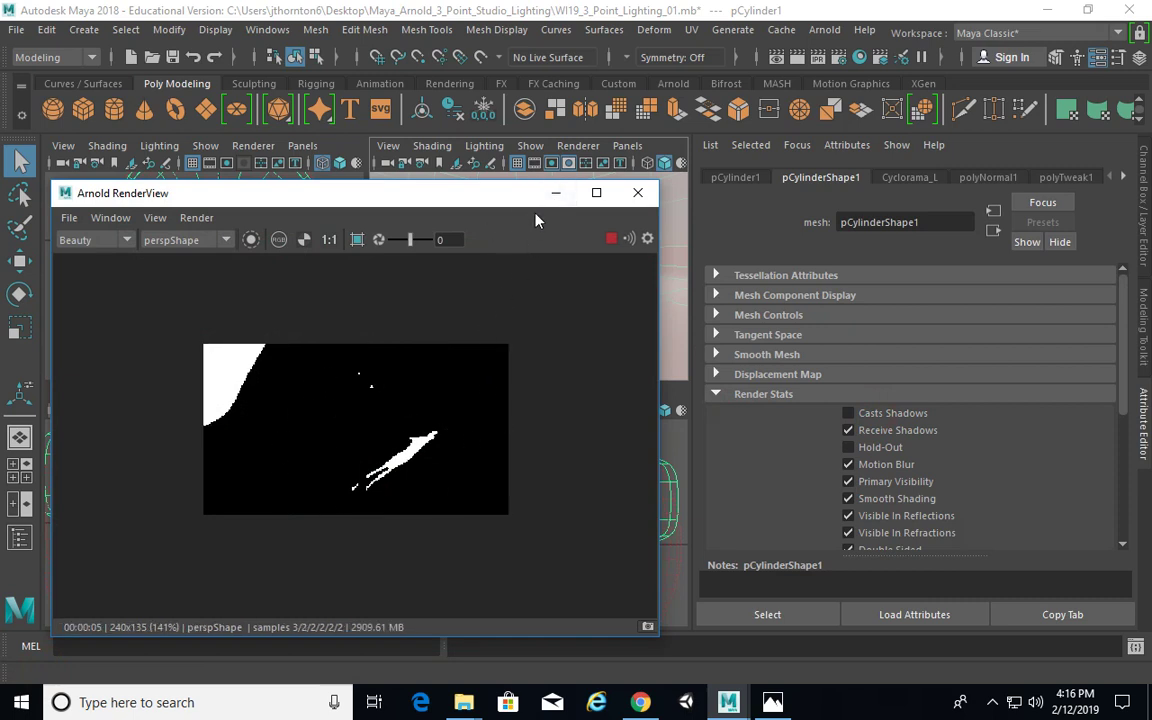
click(556, 193)
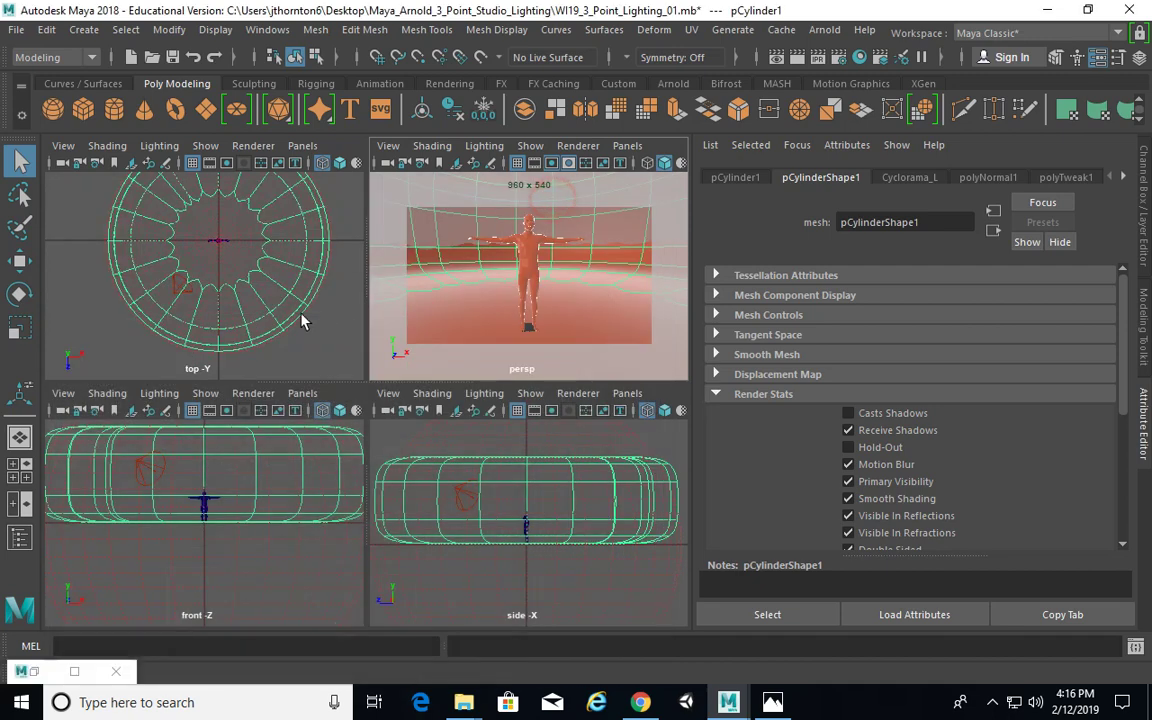
Set the spotlight's Arnold exposure to 1 and check the result in the render.
click(170, 265)
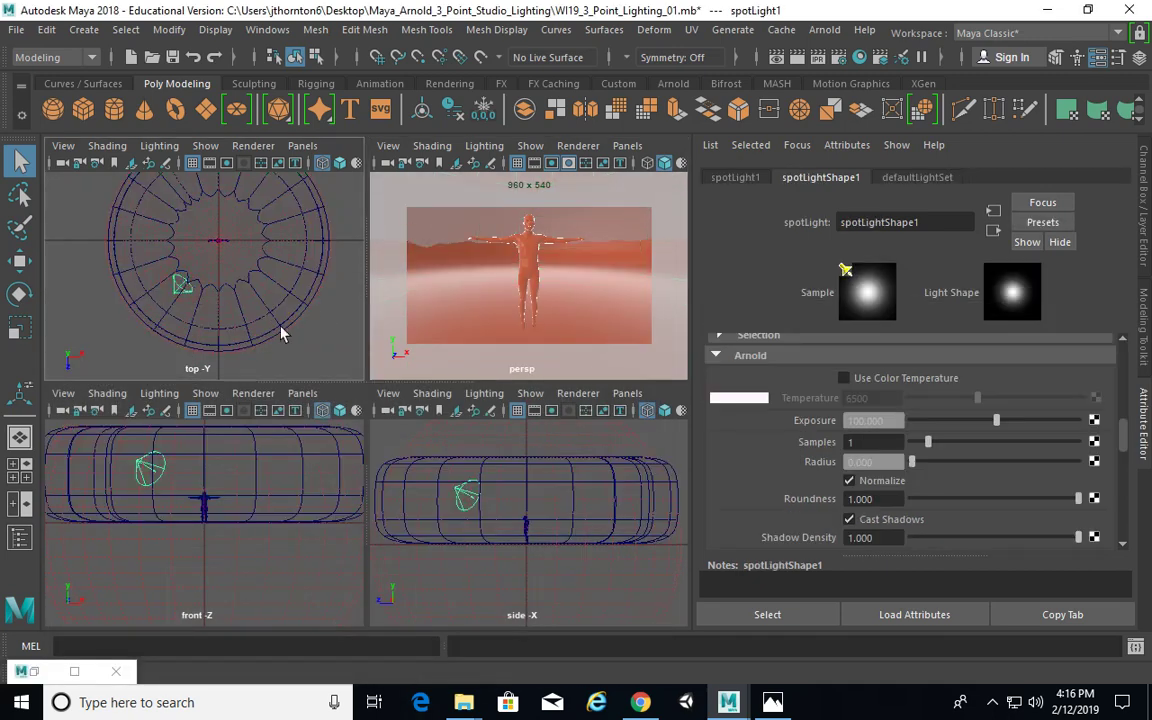
double_click(880, 420)
text(1)
key(Return)
click(30, 671)
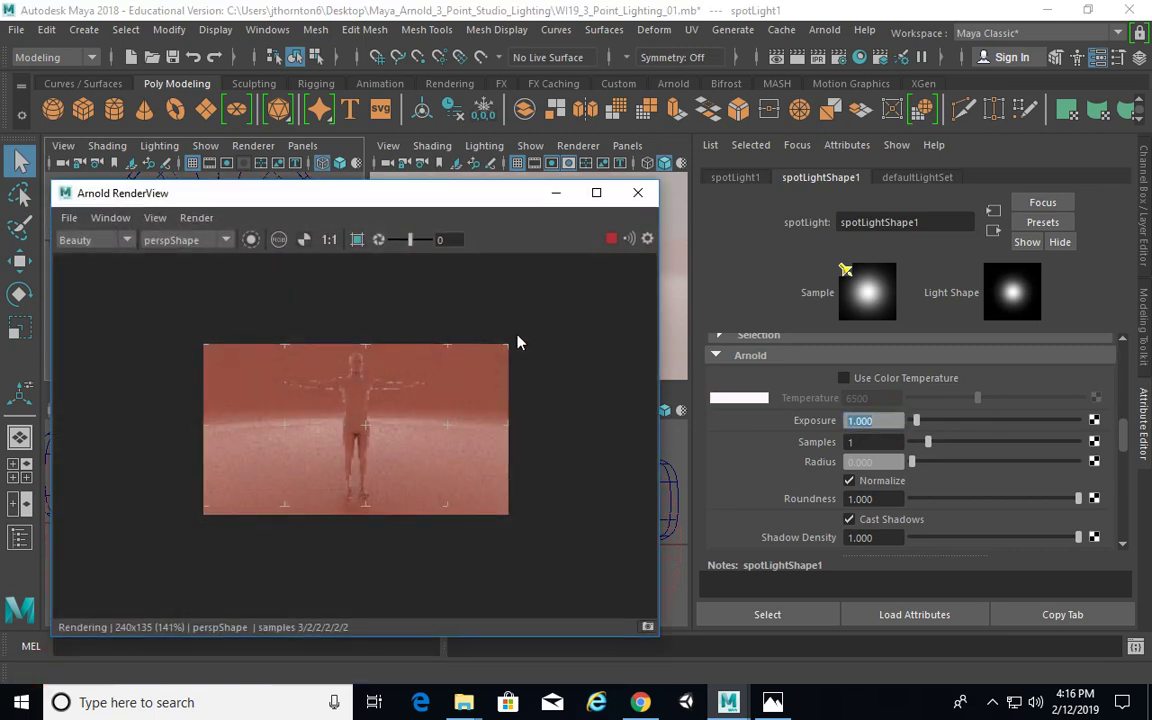
drag(461, 197, 464, 191)
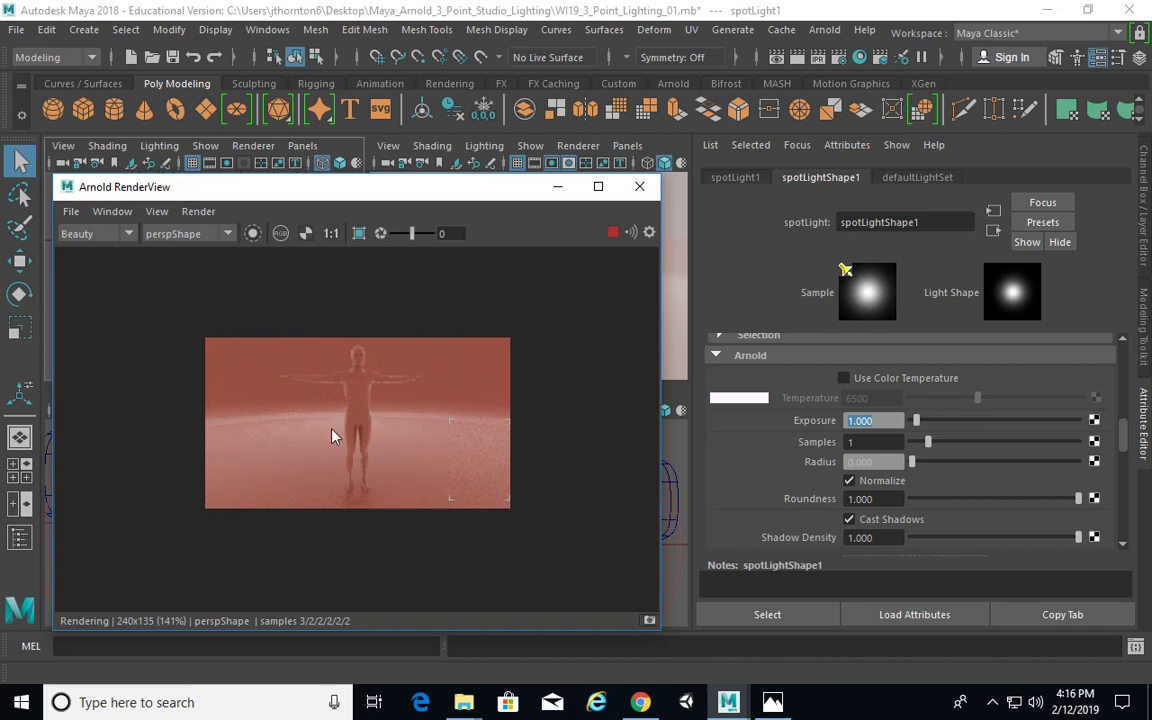
Try spotlight exposures of 100, 2 and 5 in the live Arnold render.
drag(884, 420, 777, 473)
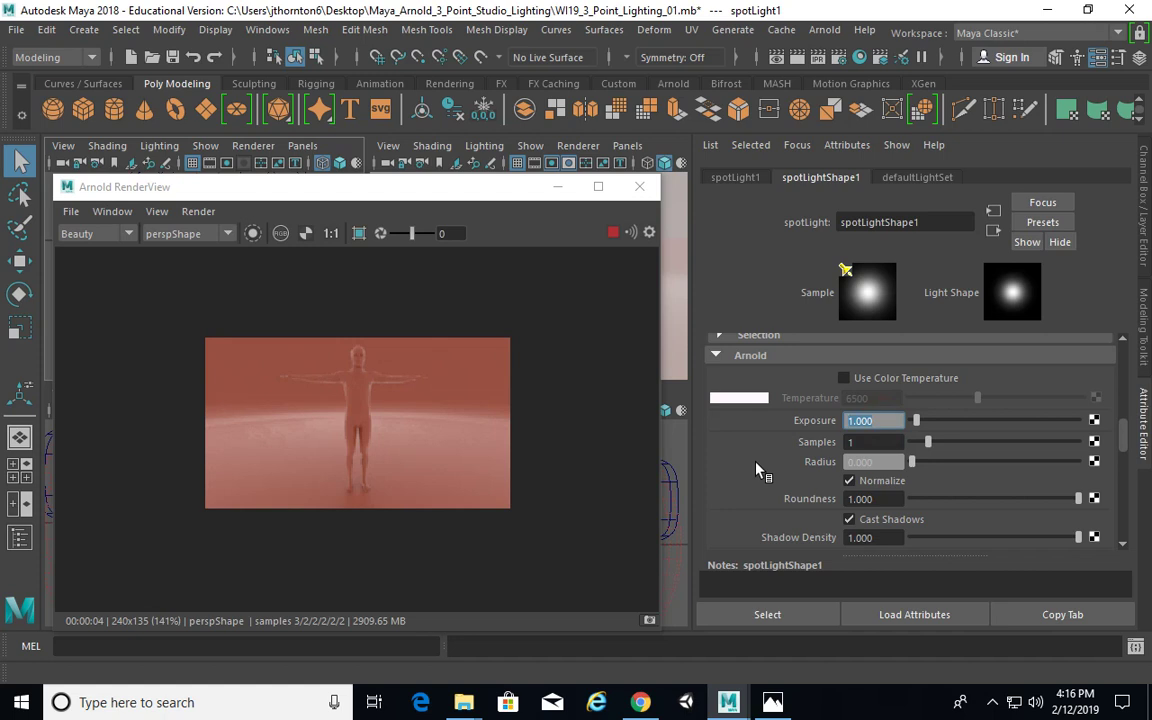
text(100)
key(Return)
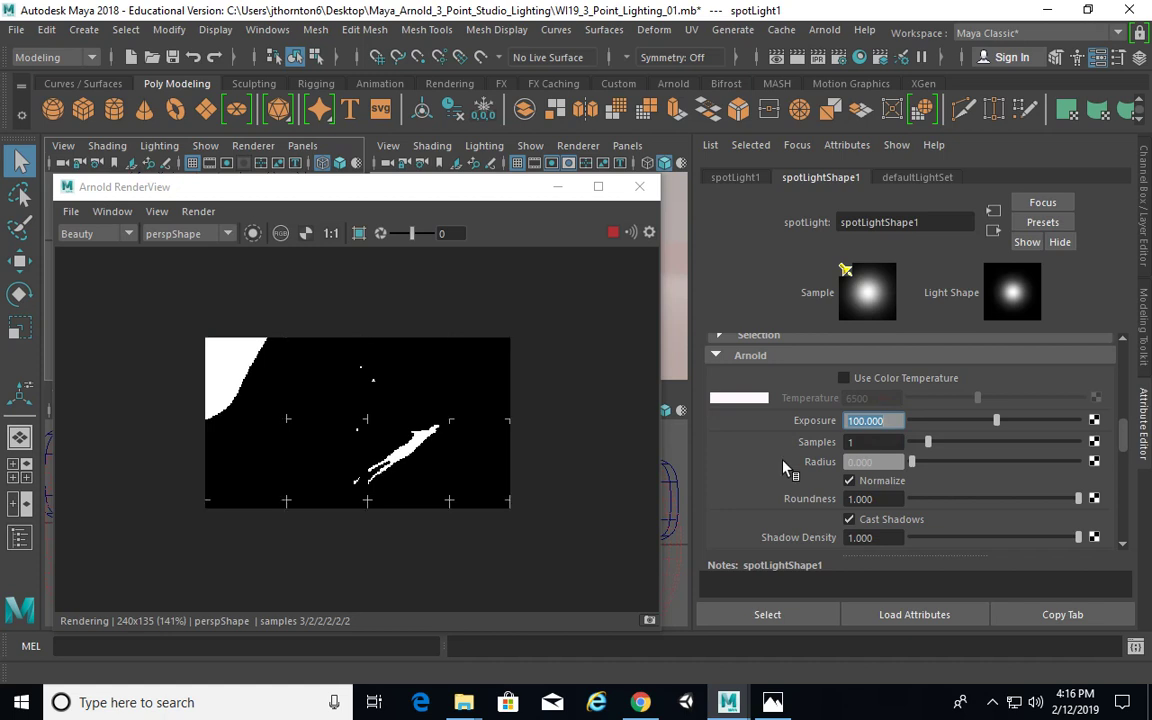
click(891, 421)
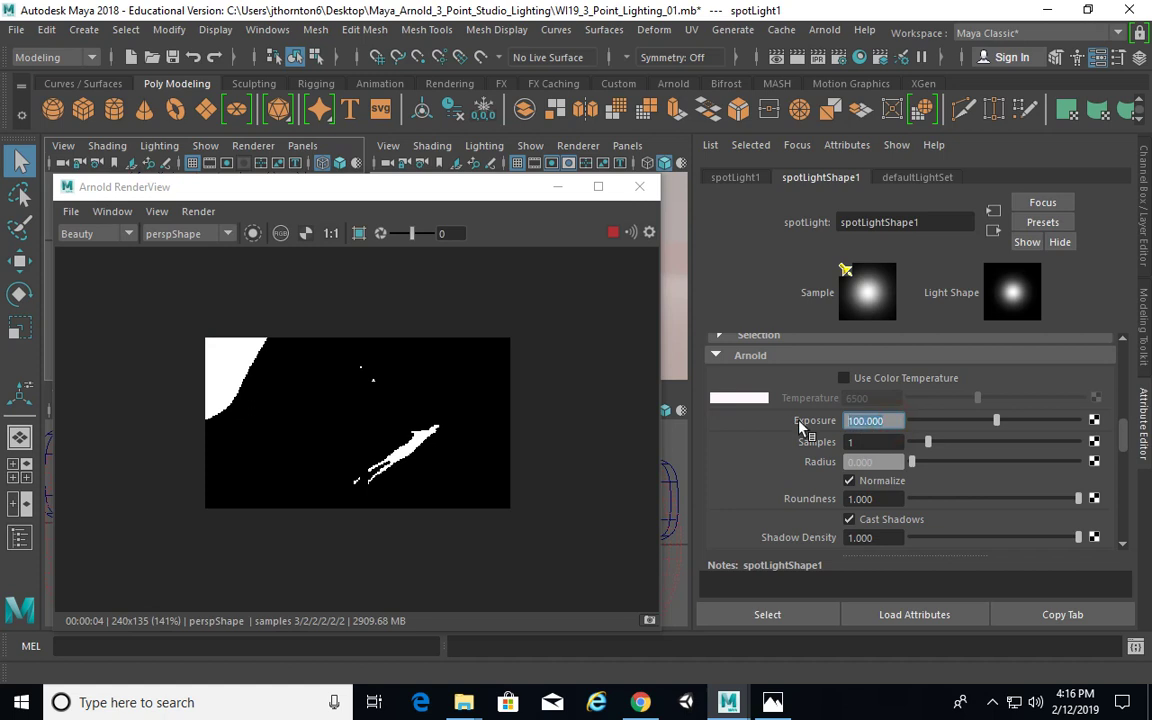
text(2)
key(Return)
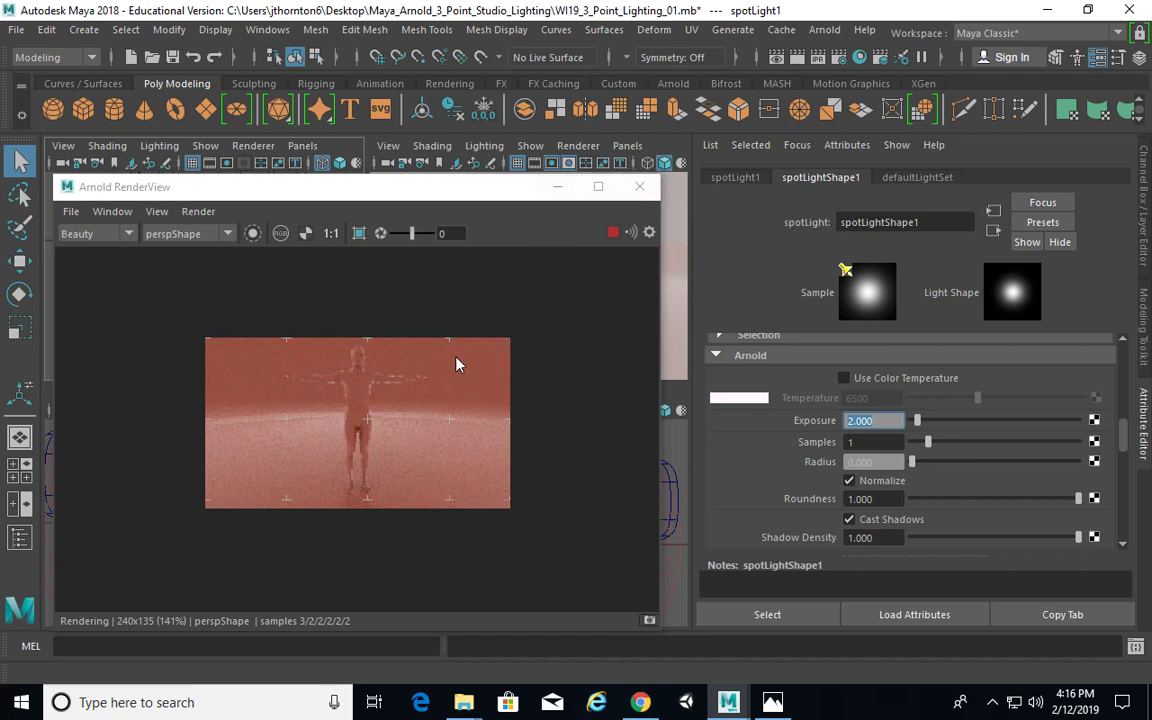
text(5)
key(Return)
click(557, 192)
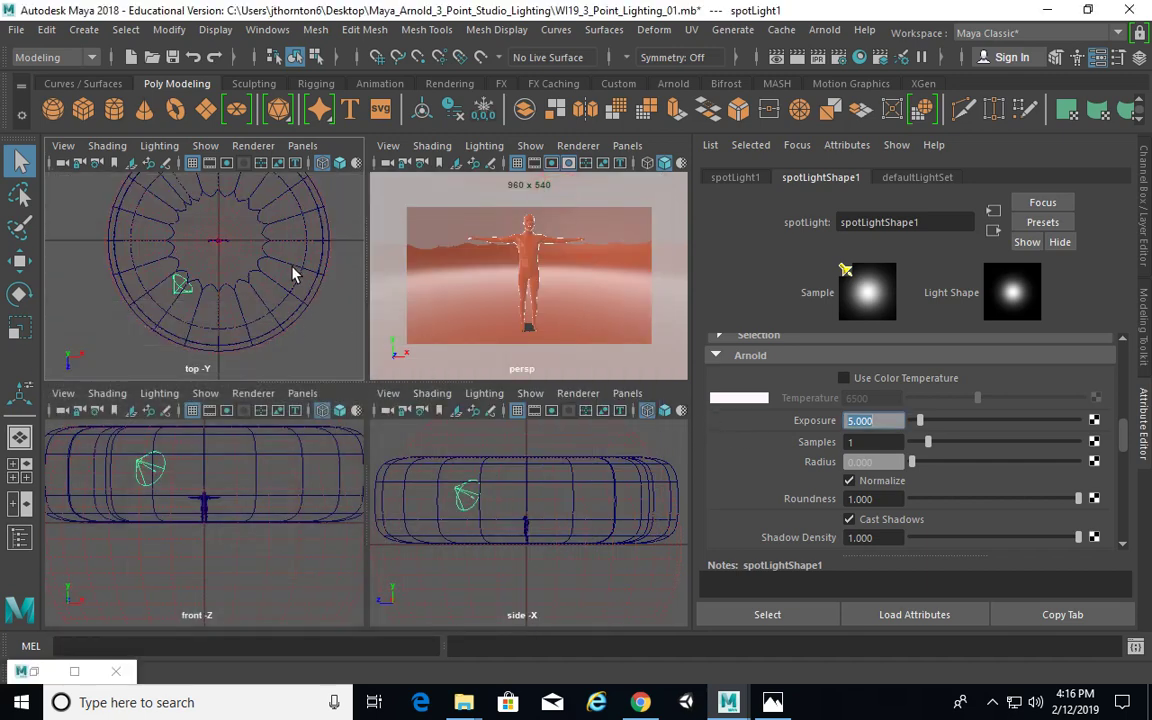
Delete the skydome light and check the Arnold render with only the spotlight.
click(288, 272)
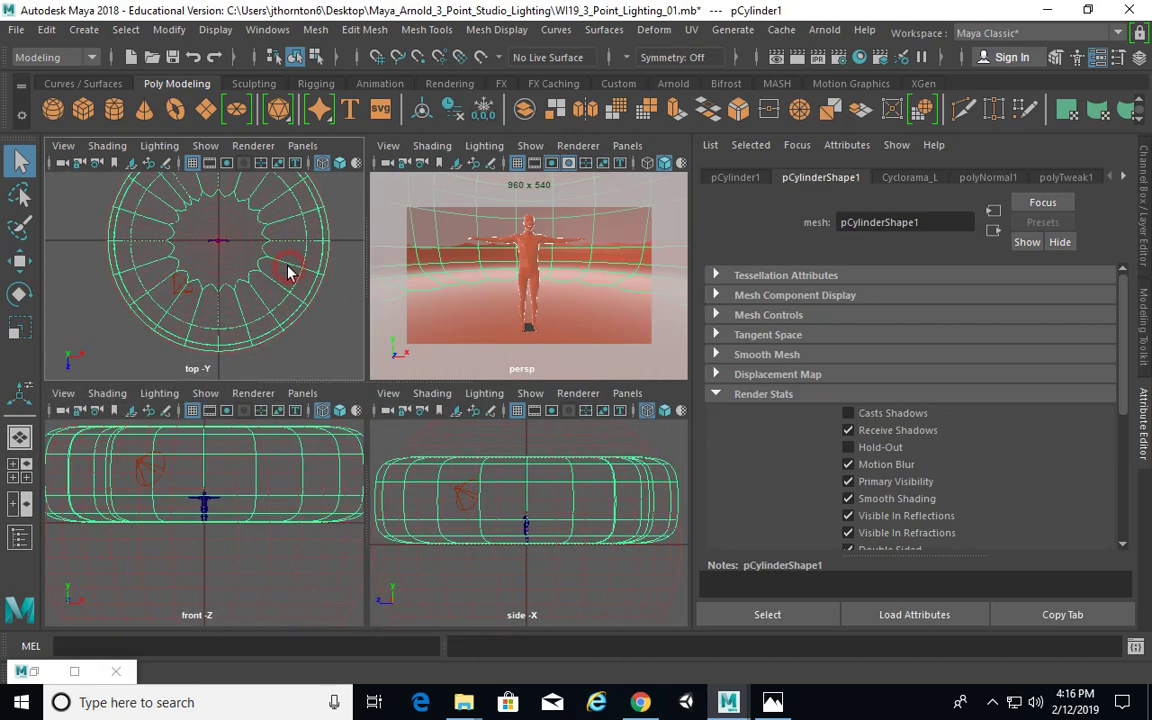
click(299, 321)
click(305, 333)
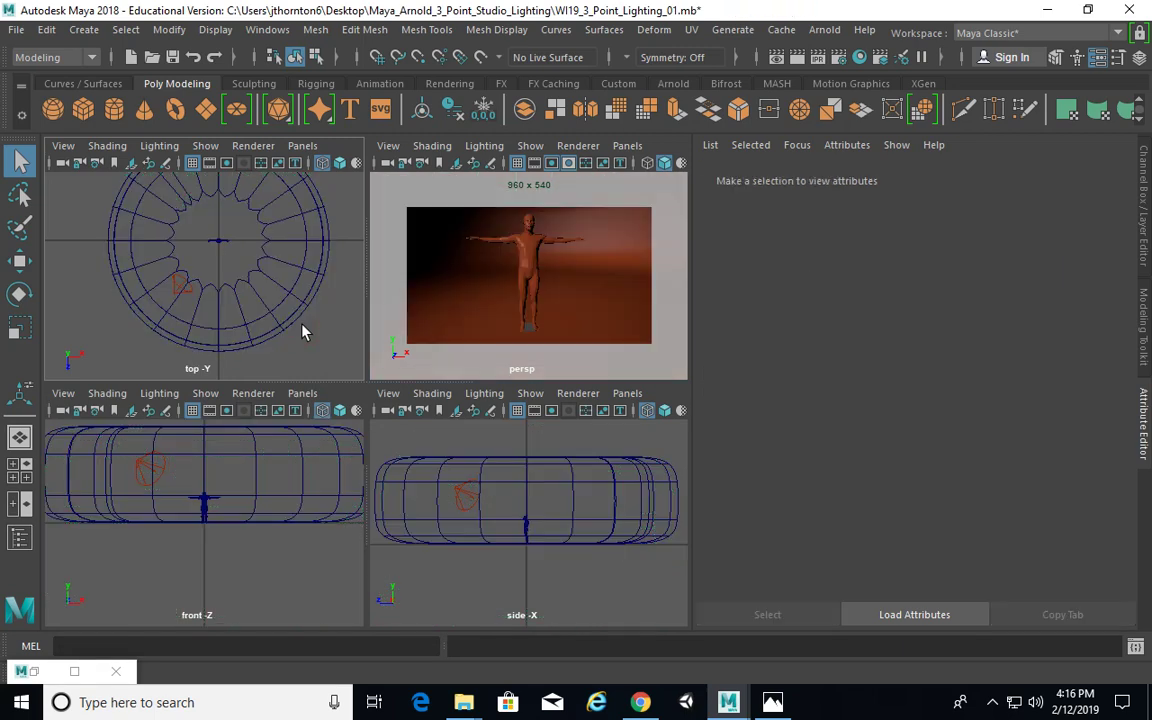
click(25, 675)
click(39, 671)
click(42, 671)
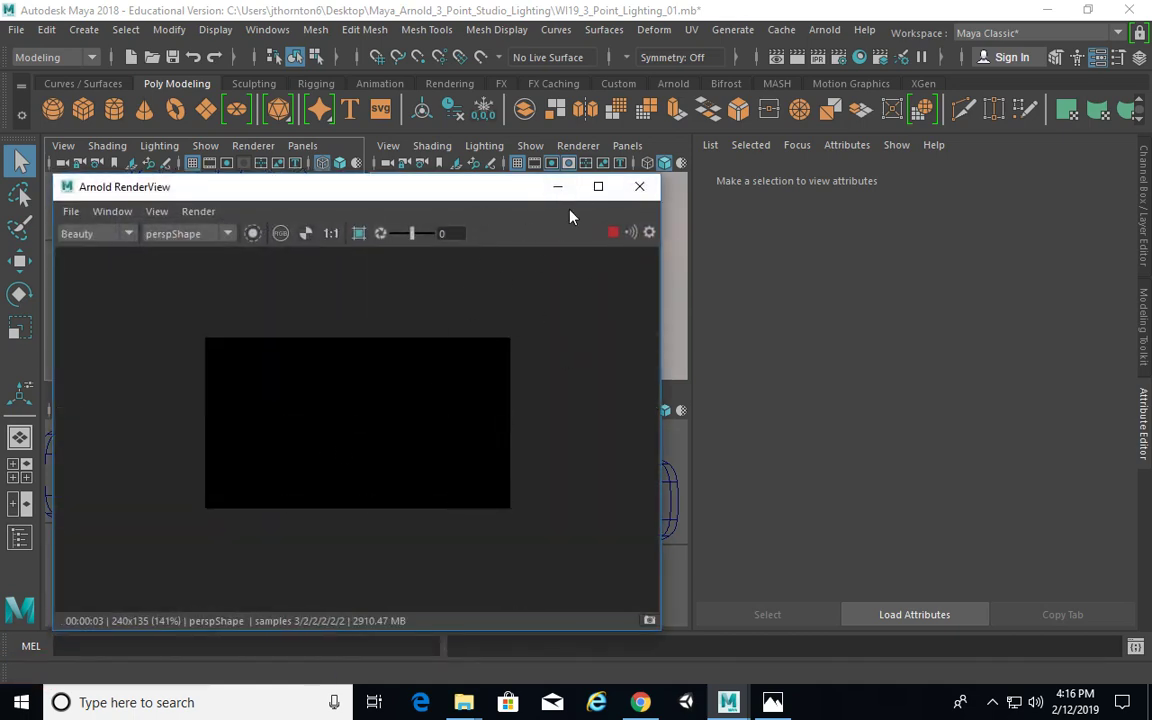
click(558, 186)
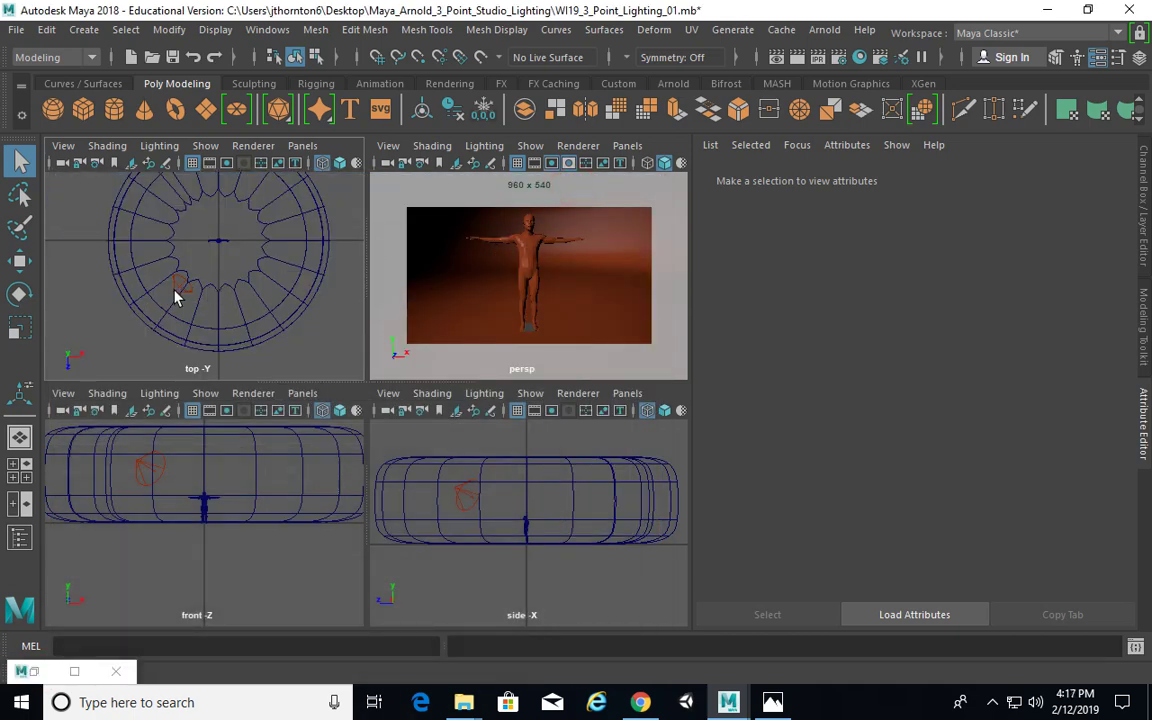
Set the spotlight's Arnold exposure to 10 and check the render.
click(175, 290)
drag(885, 421, 628, 422)
key(BackSpace)
text(10)
key(Return)
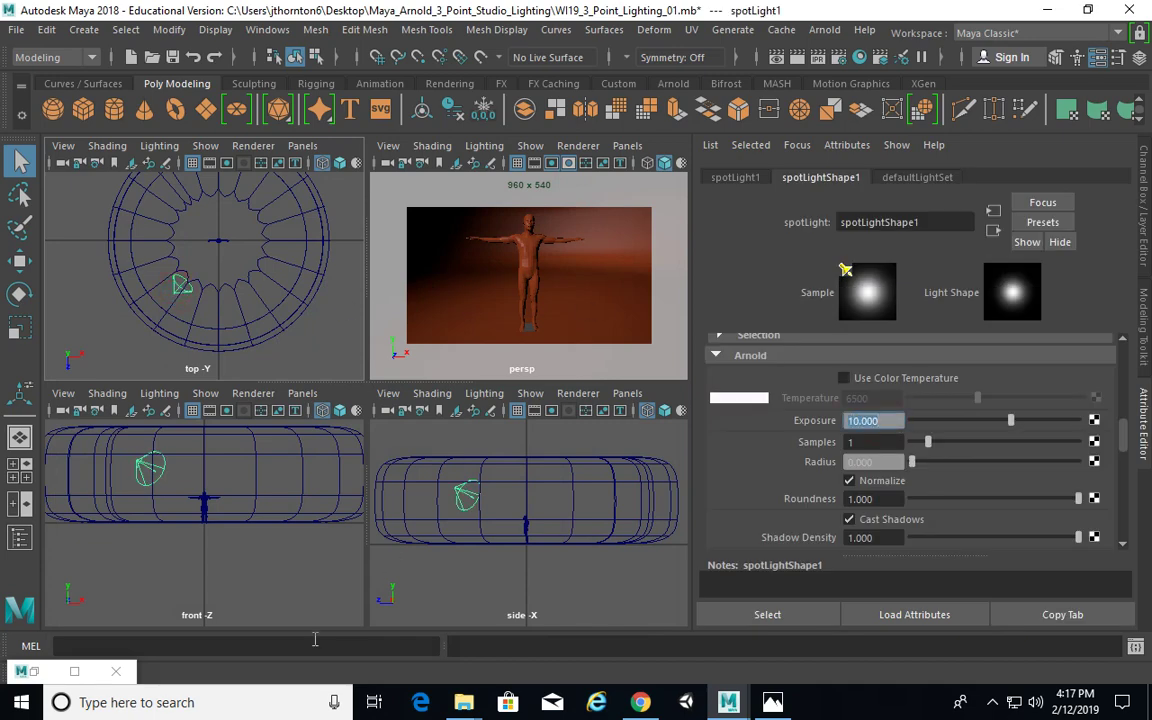
click(74, 671)
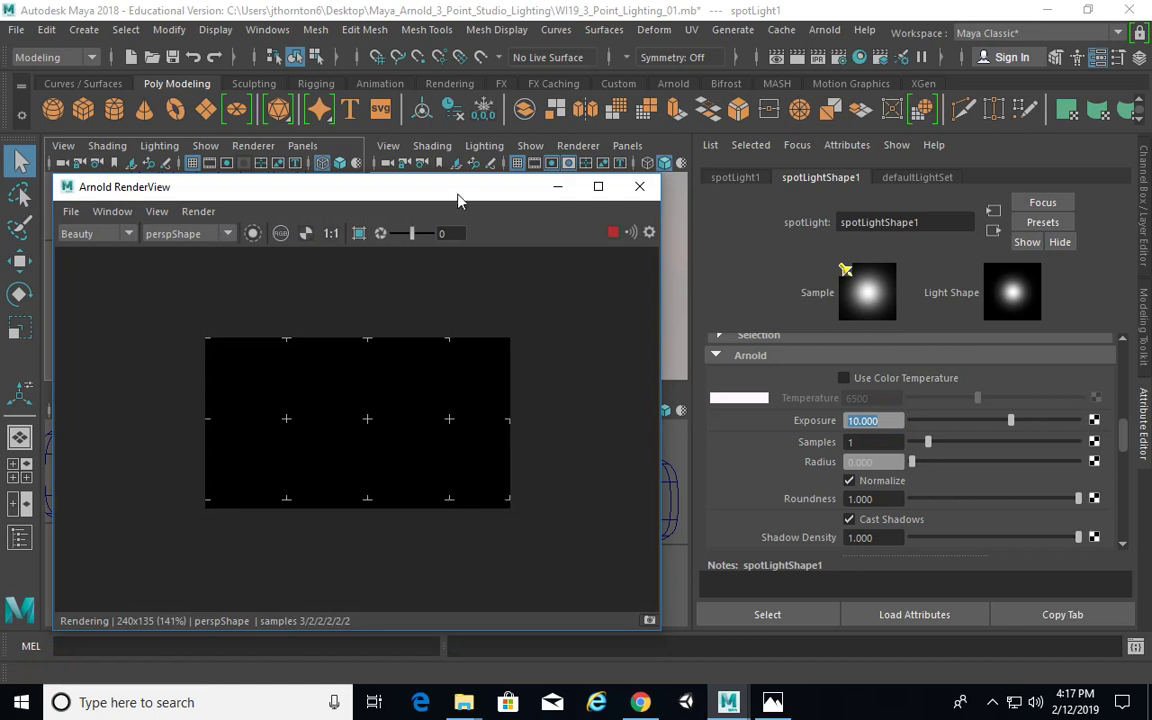
Set the spotlight's exposure to 20 and examine the lit man and his shadow in the render.
drag(881, 422, 802, 430)
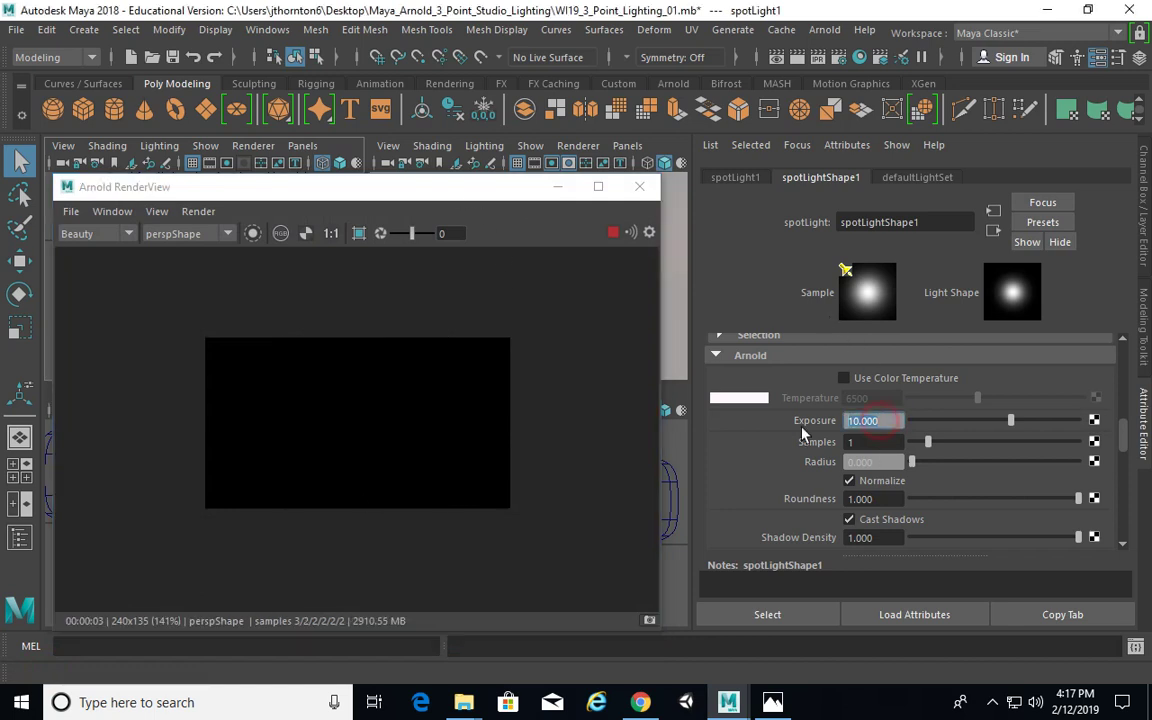
text(20)
key(Return)
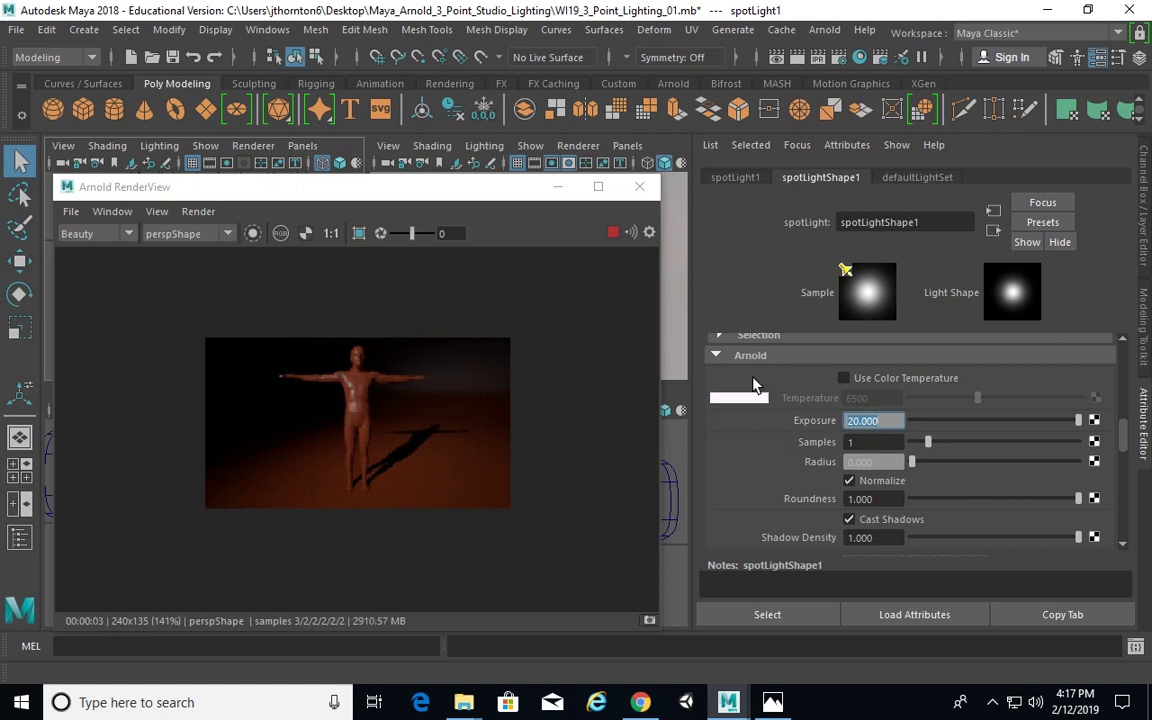
scroll(383, 410, up, 2)
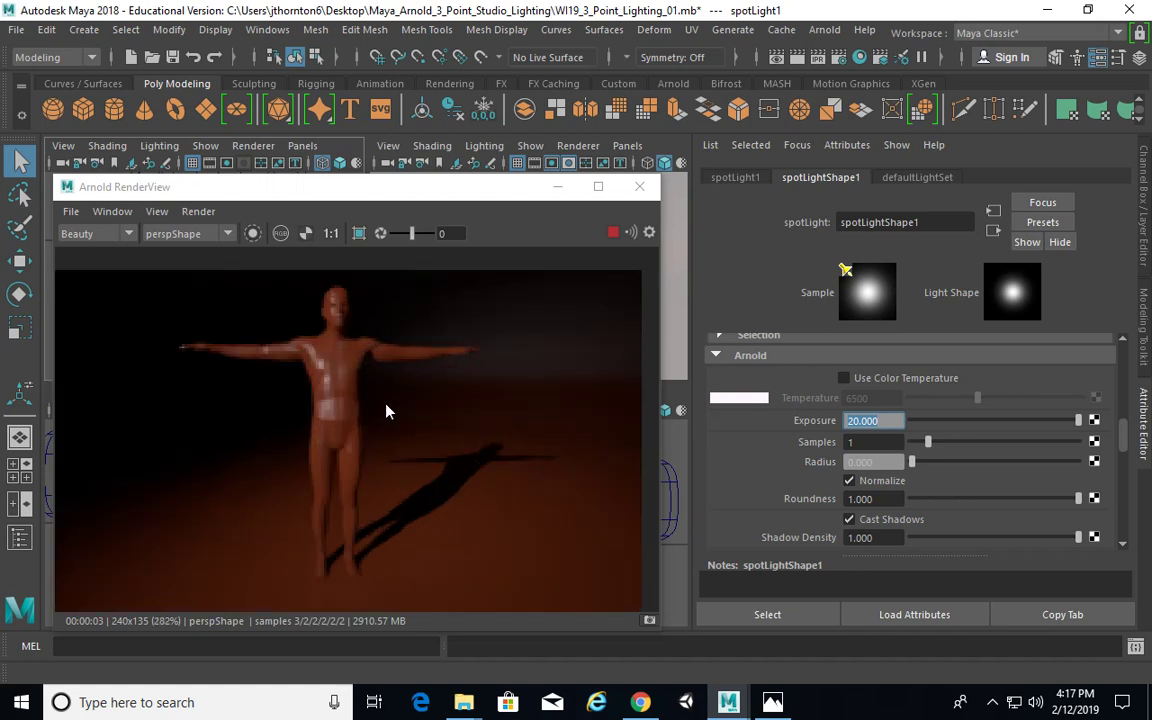
scroll(388, 411, down, 1)
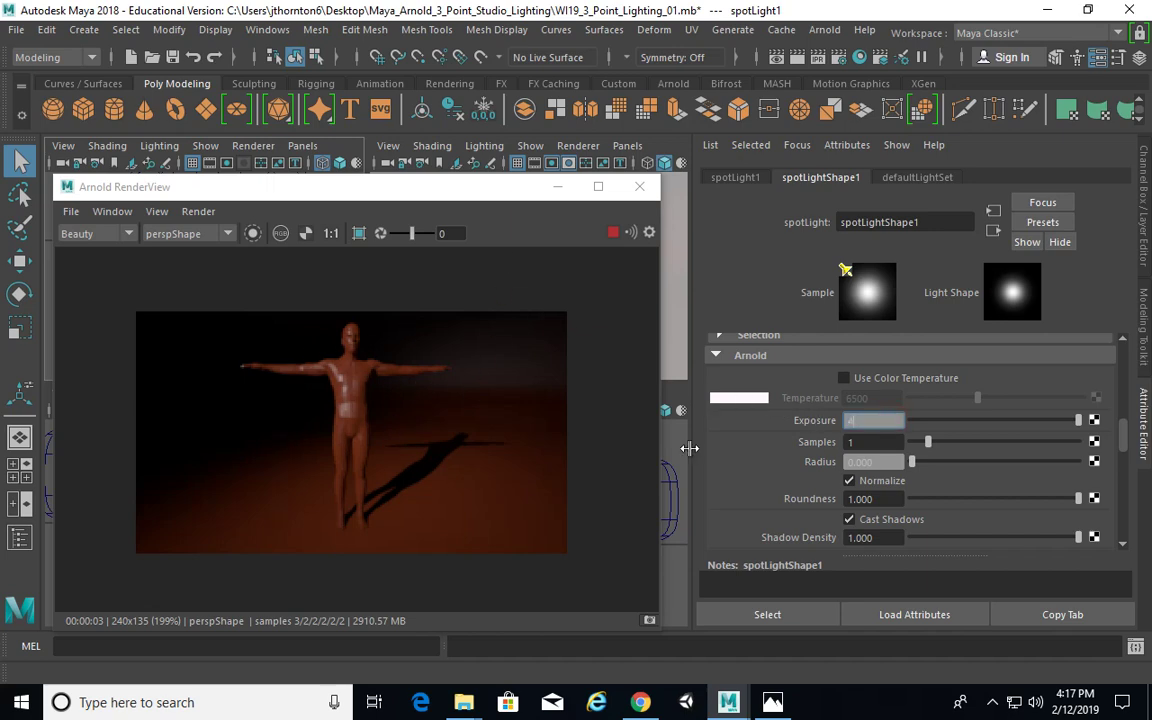
Try a spotlight exposure of 40, and settle on an exposure of 22.
text(40)
key(Return)
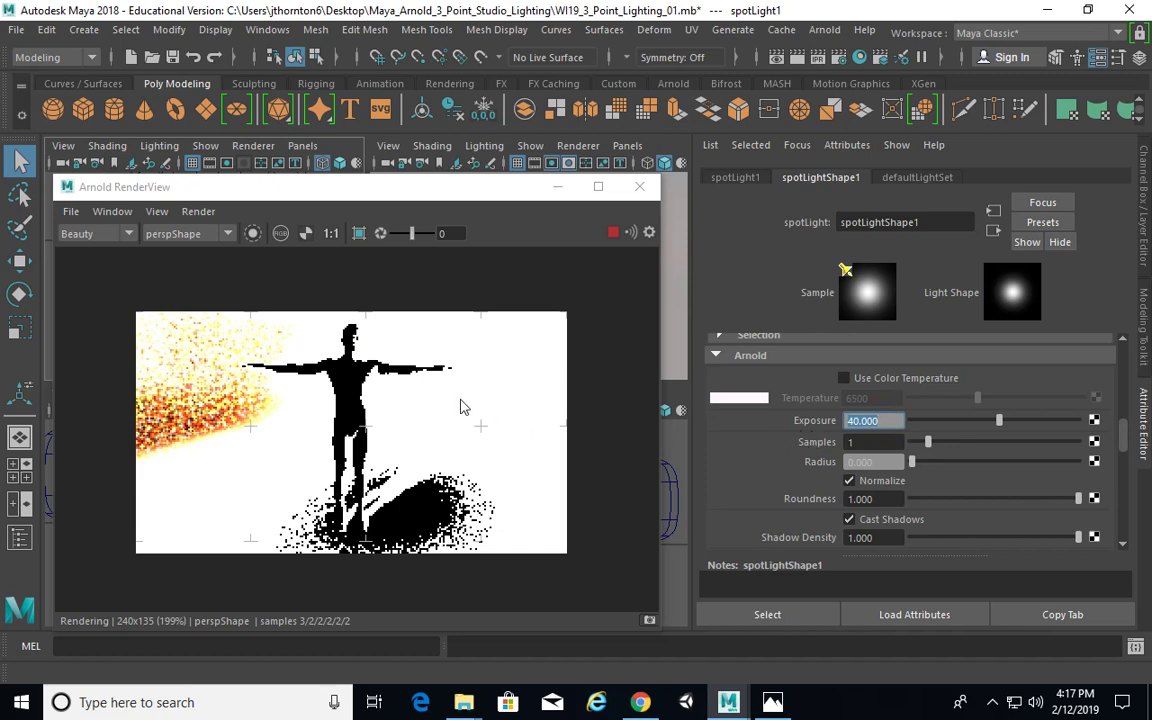
drag(885, 422, 801, 425)
text(22)
key(Return)
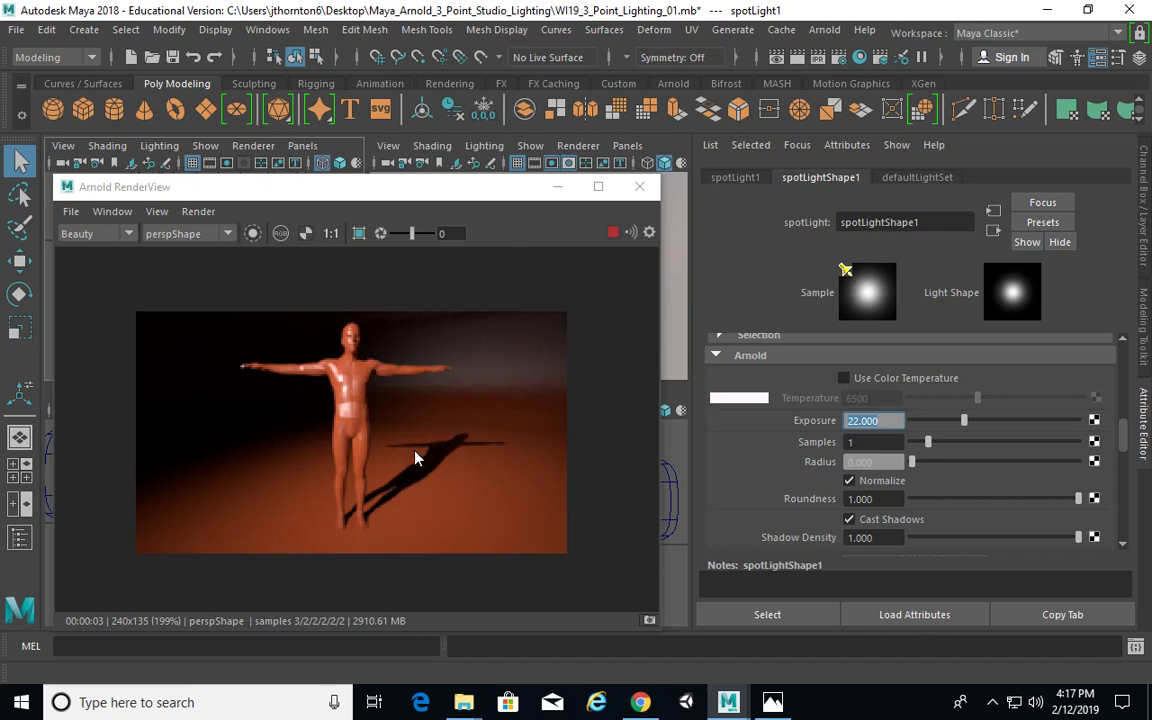
drag(404, 187, 398, 188)
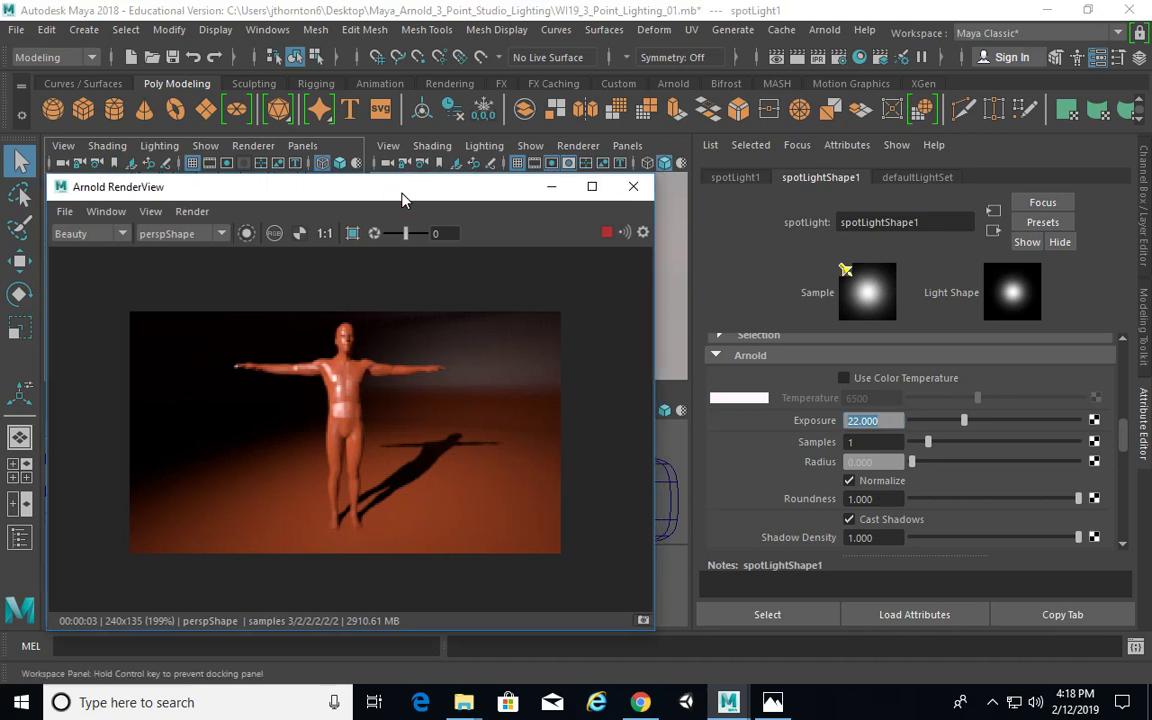
Try Arnold radii of 5 and 10 on the spotlight to soften its shadow, and settle on a radius of 20.
click(1015, 396)
scroll(1015, 396, down, 2)
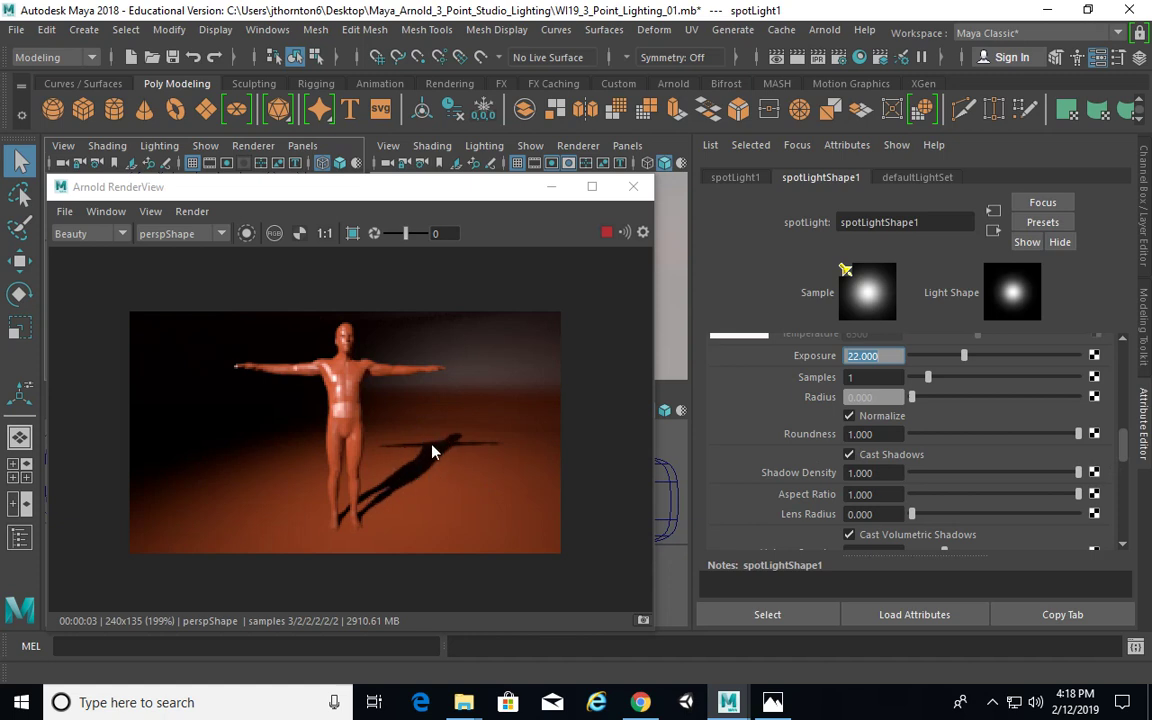
scroll(1015, 460, down, 1)
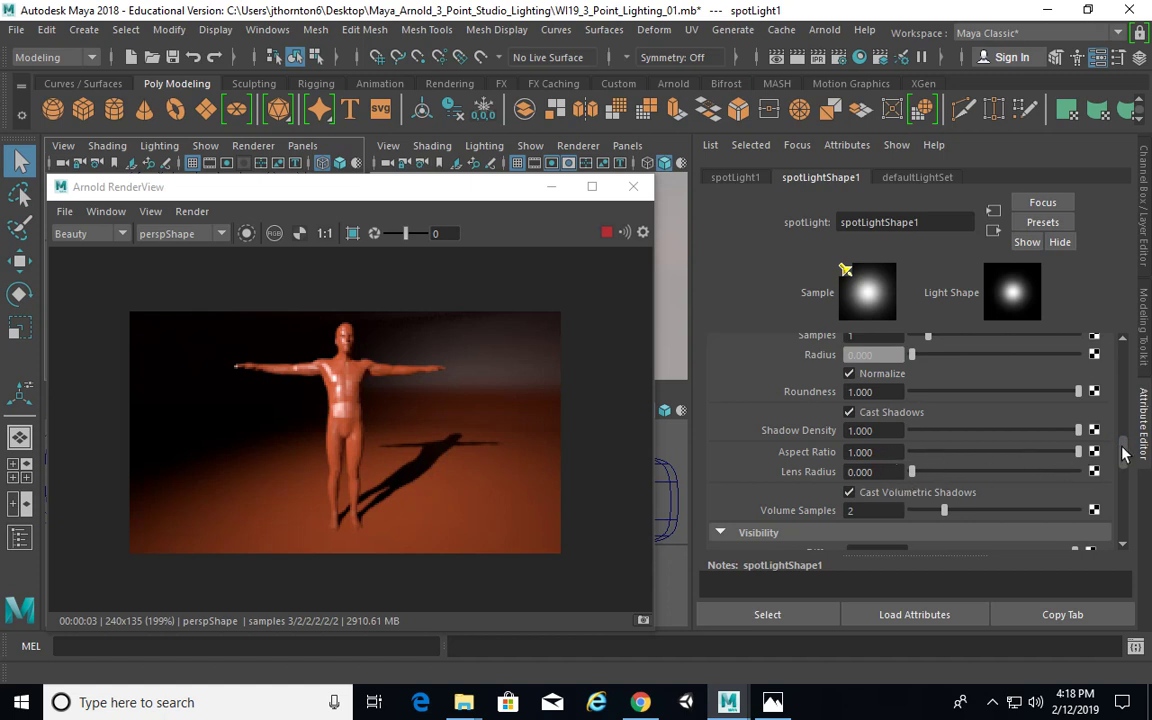
scroll(1012, 405, down, 1)
scroll(963, 432, up, 3)
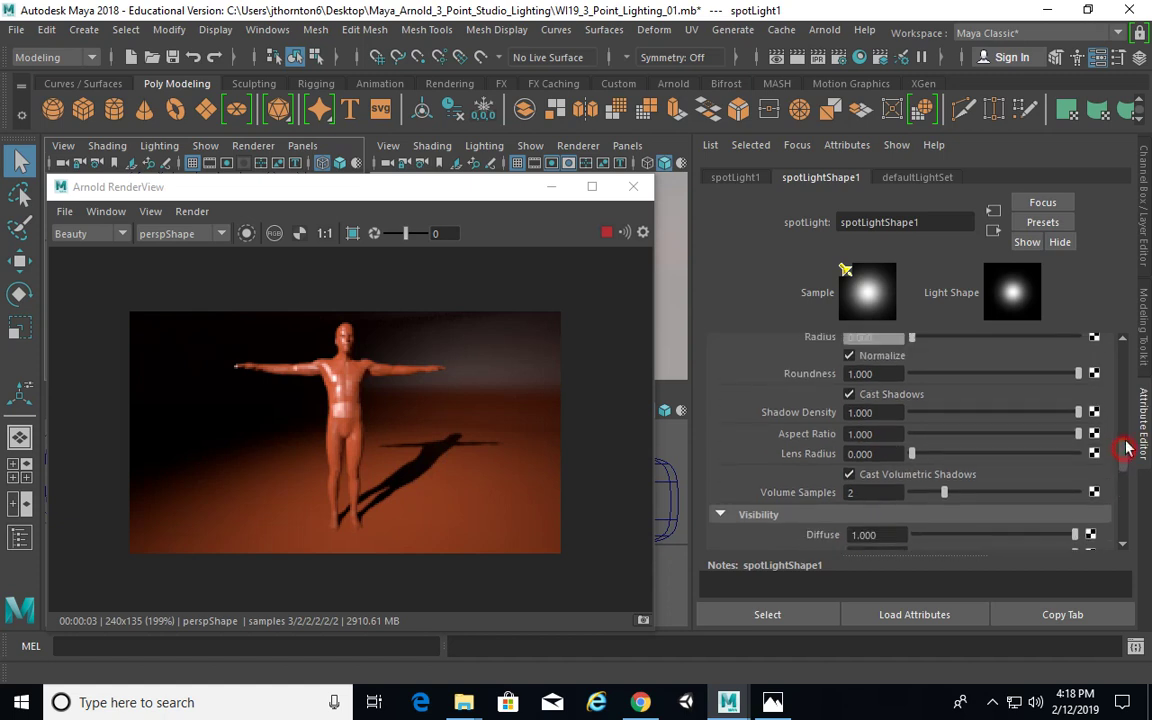
click(878, 408)
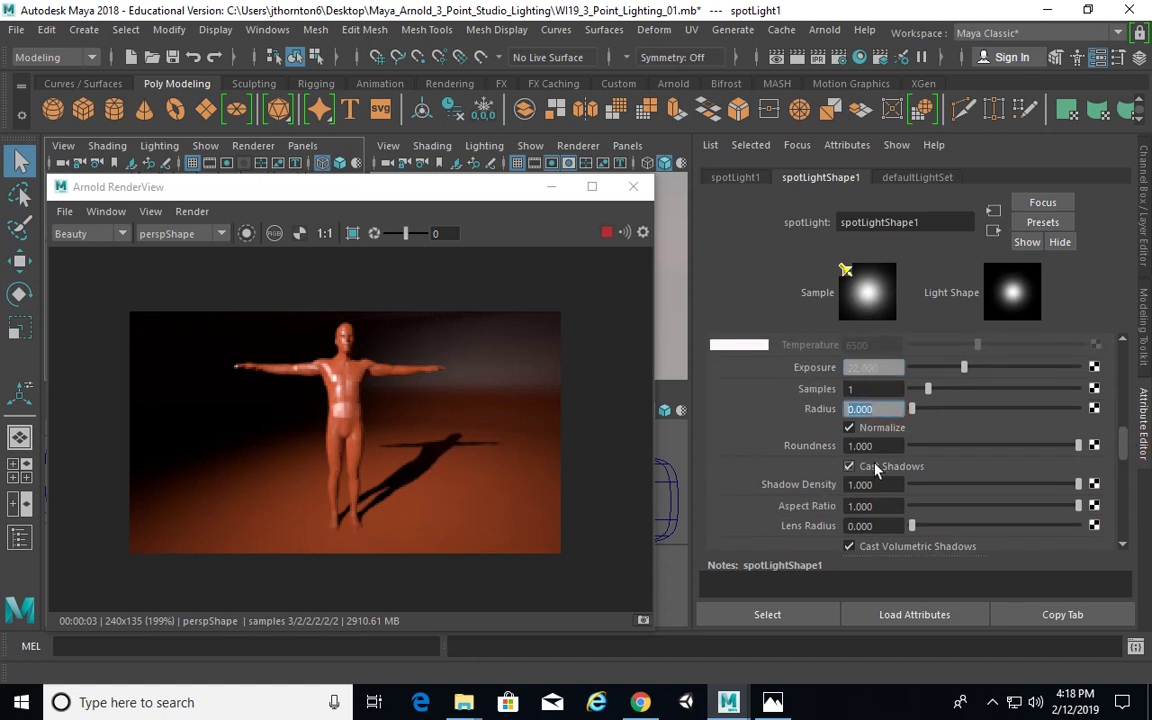
text(5)
key(Return)
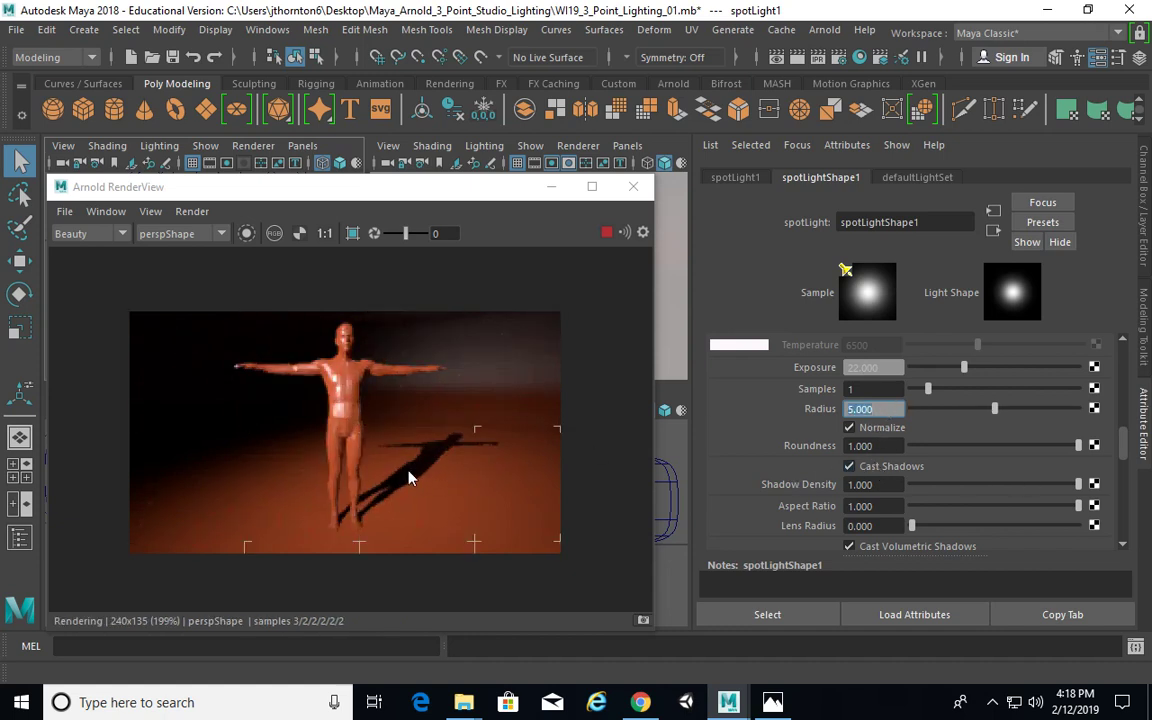
text(10)
key(Return)
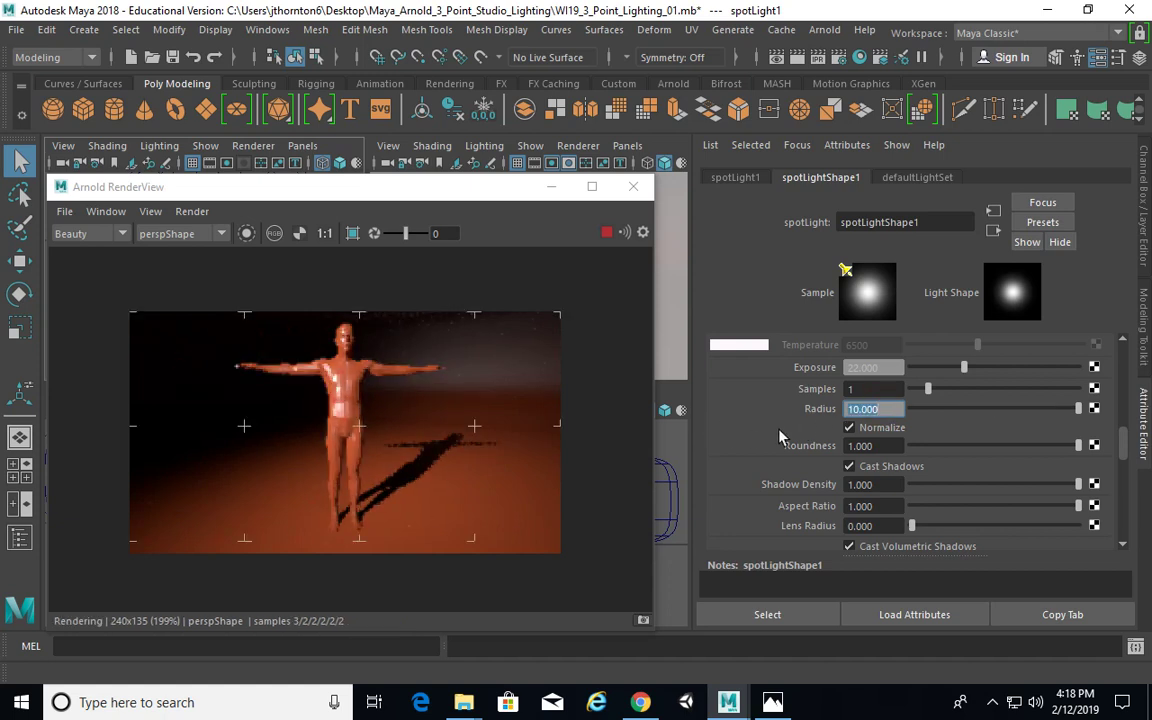
text(20)
key(Return)
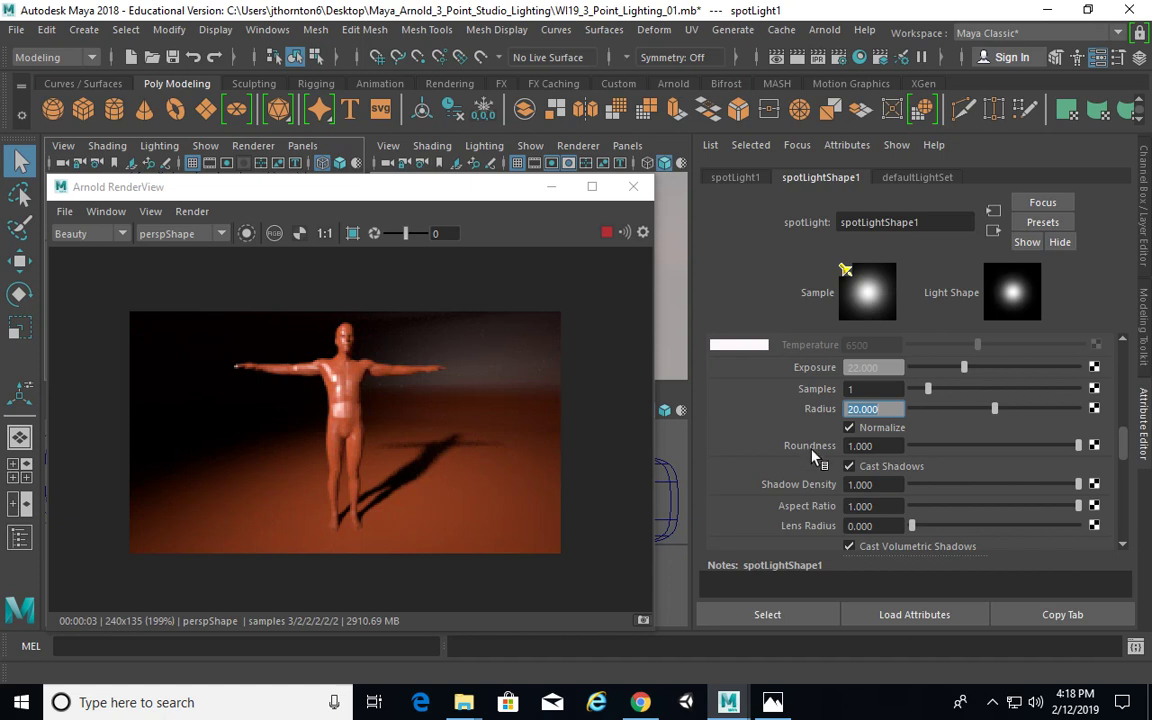
Try reducing the spotlight's shadow density to 0.5 and compare the shadow in the render.
scroll(1121, 443, down, 1)
scroll(1121, 443, down, 3)
scroll(1121, 443, up, 4)
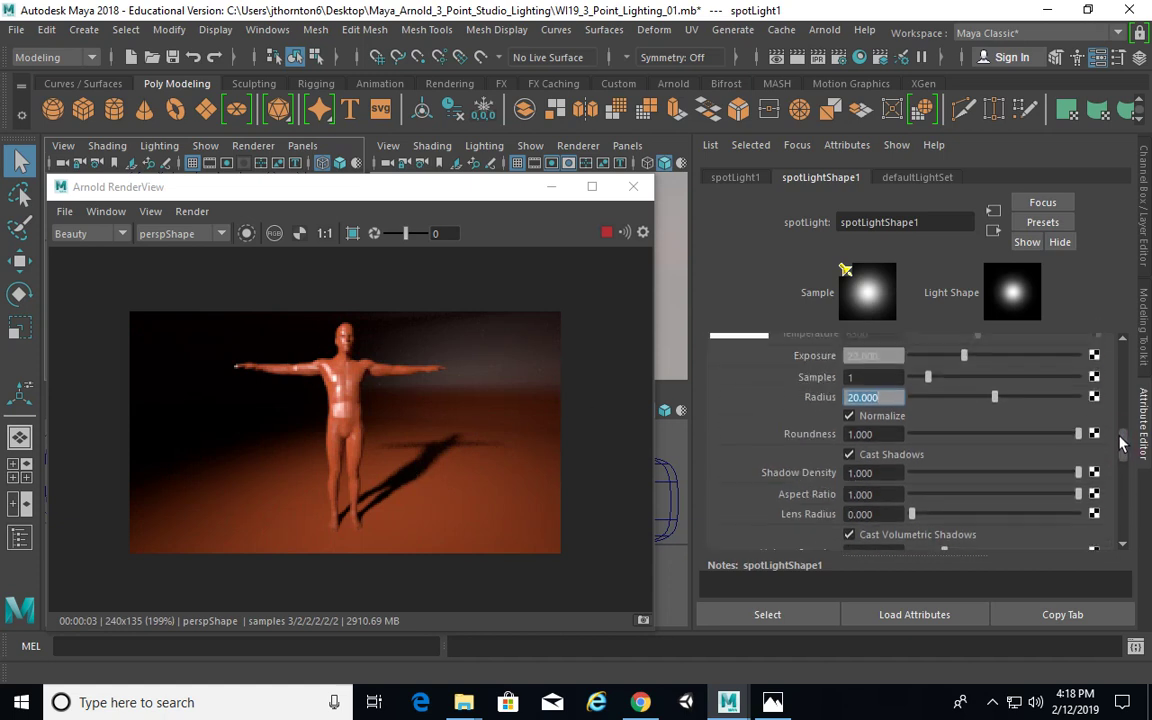
scroll(1121, 443, up, 1)
scroll(1121, 443, up, 3)
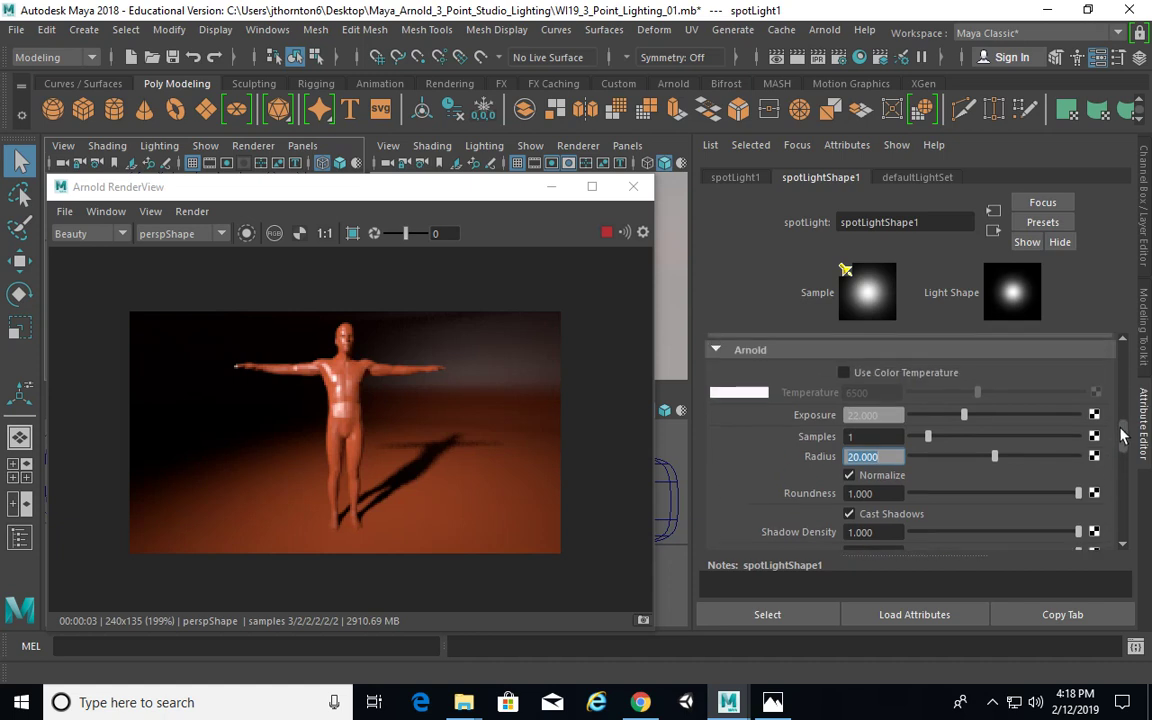
scroll(1121, 443, down, 3)
scroll(1122, 441, down, 1)
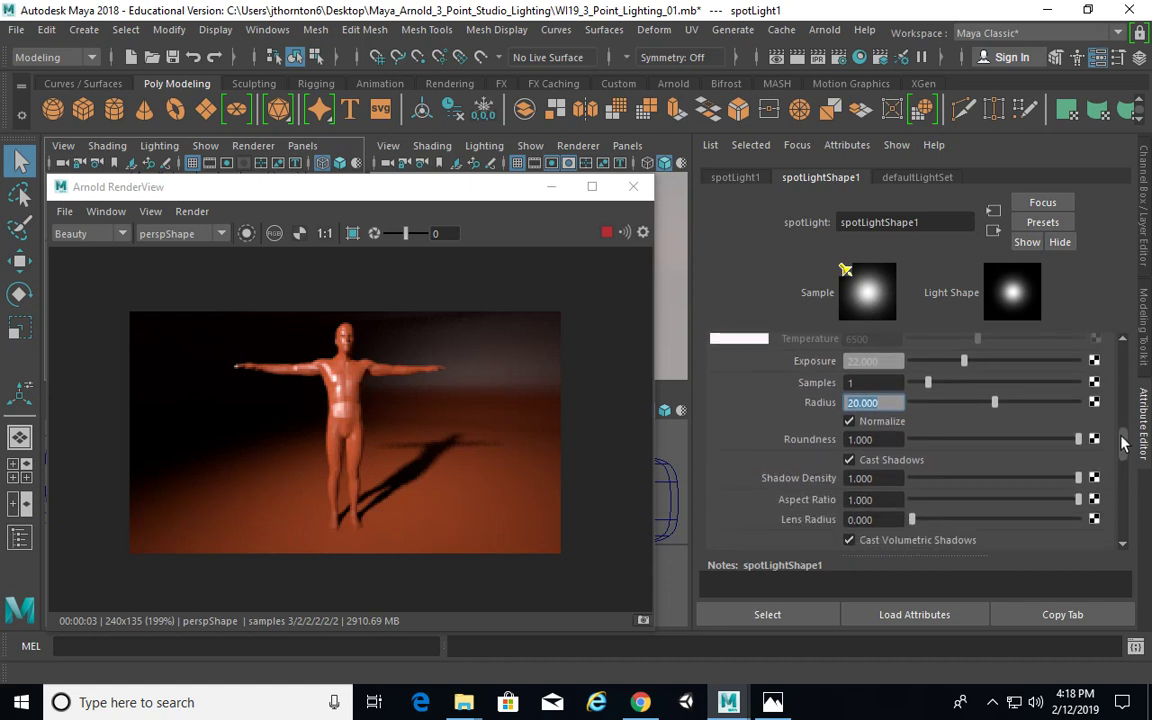
drag(1078, 478, 1030, 481)
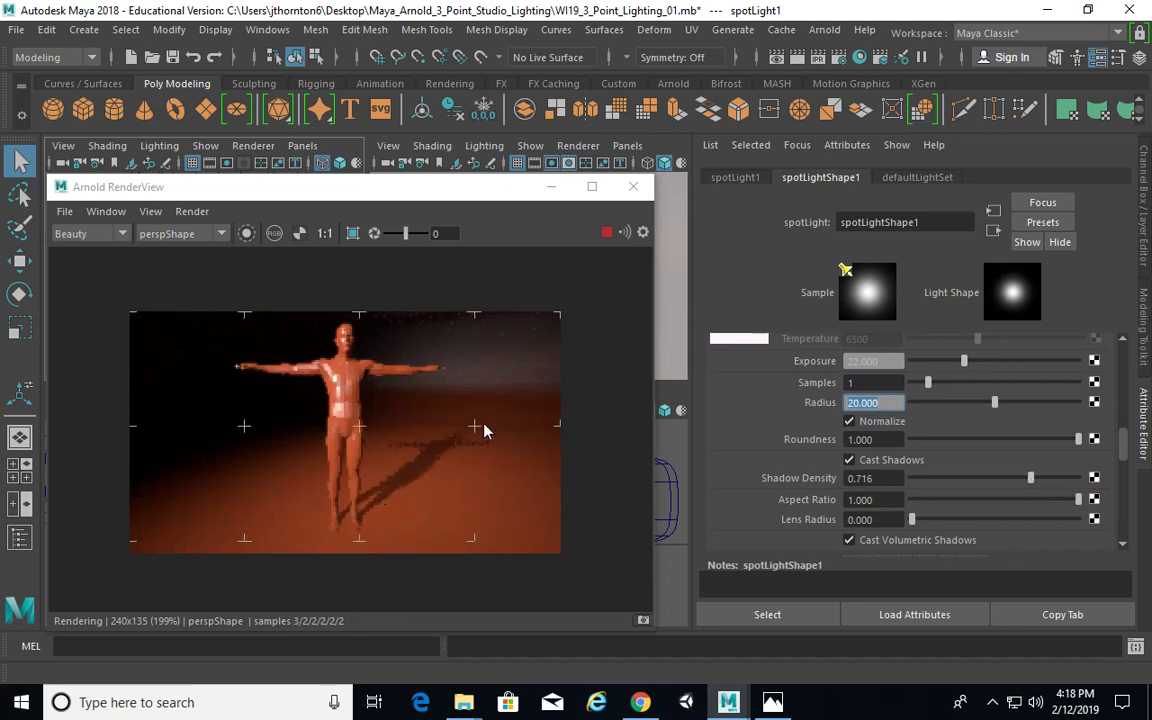
drag(1032, 481, 1016, 479)
drag(879, 479, 796, 529)
text(.5)
key(Return)
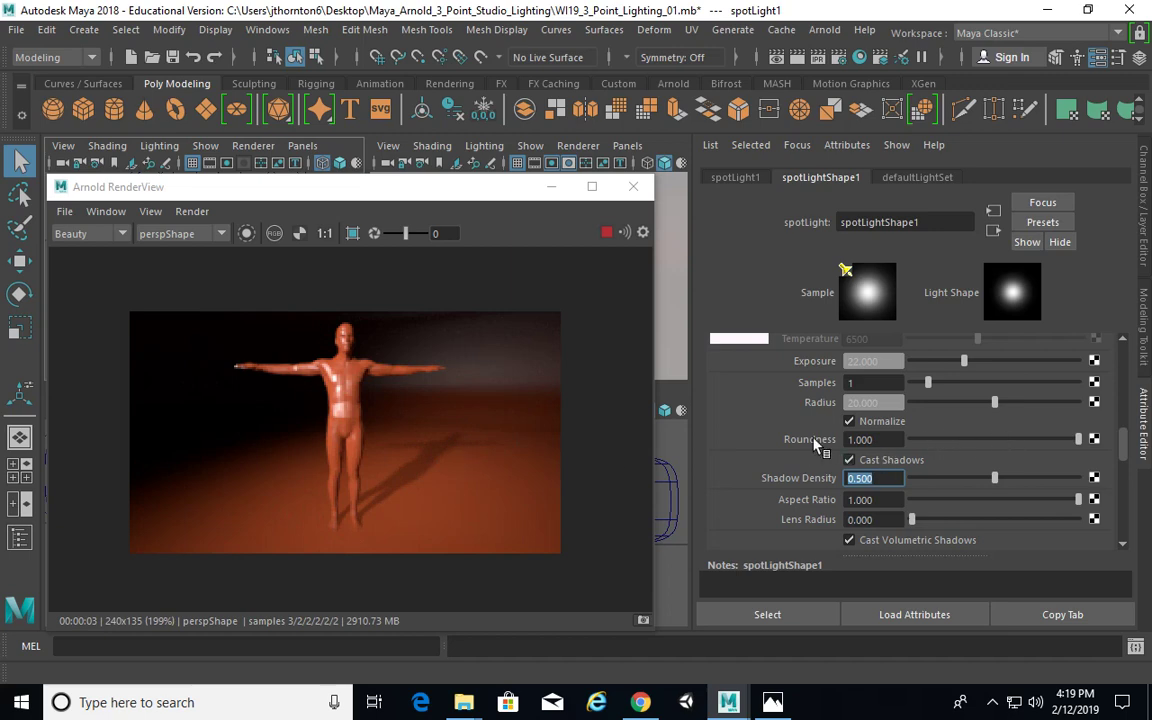
Set the spotlight's shadow density to 0.75.
drag(996, 478, 1015, 478)
text(0.75)
key(Return)
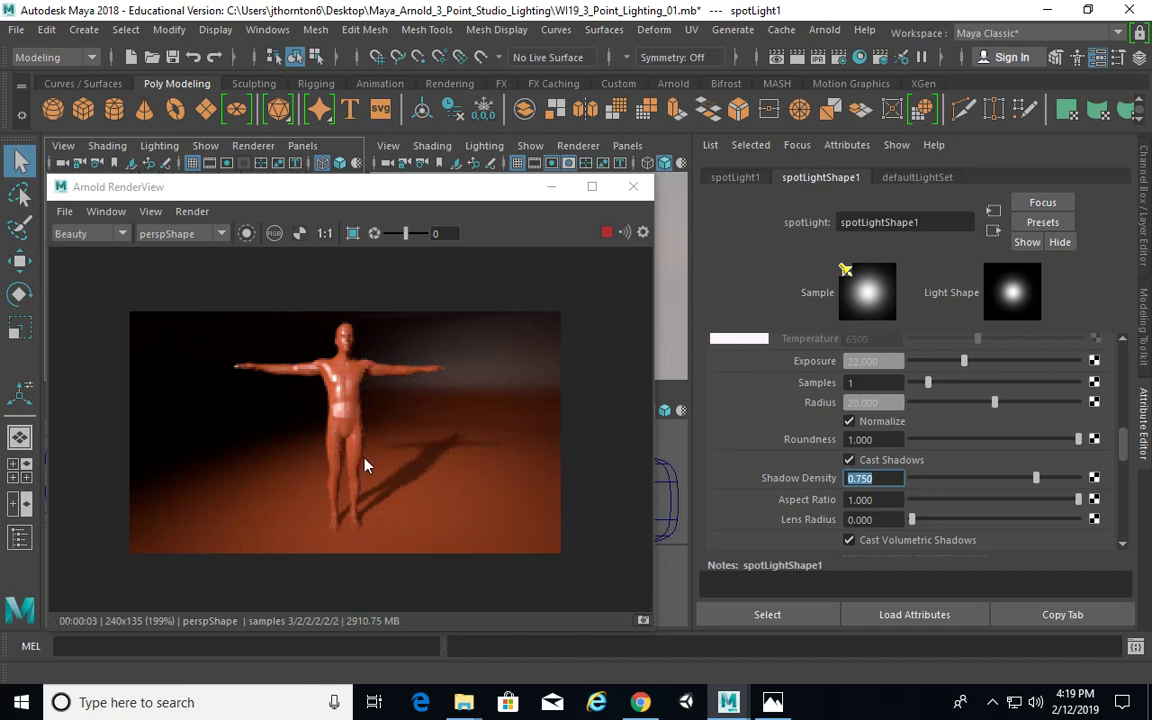
Enlarge the perspective view, inspect the man and his shadow in the Arnold render, and return to the four-view layout.
click(551, 186)
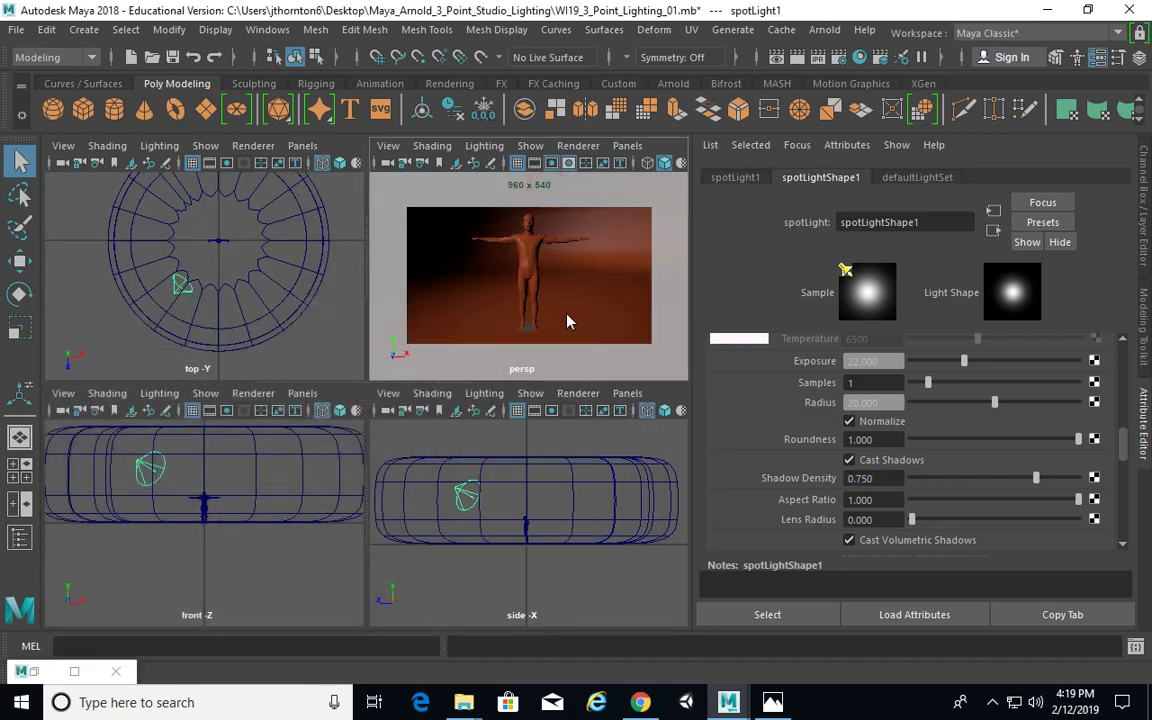
key(space)
click(36, 671)
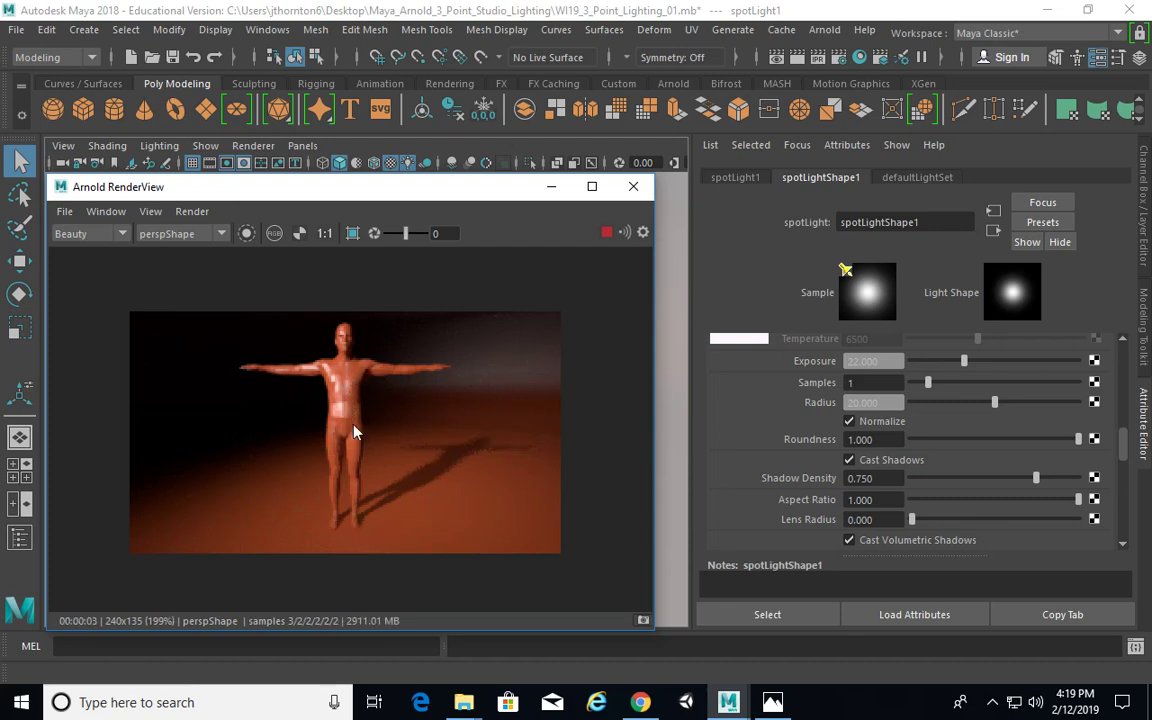
click(551, 187)
key(space)
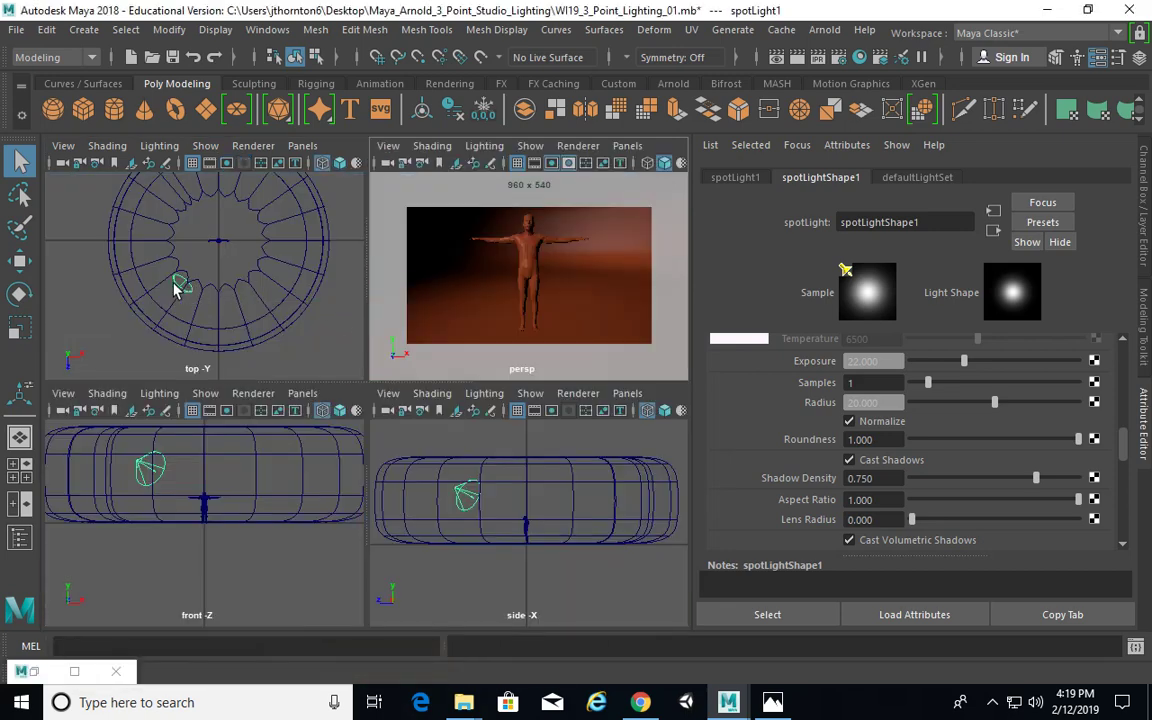
Duplicate the spotlight in the top view.
scroll(155, 289, up, 3)
alt+middle_drag(197, 288, 176, 291)
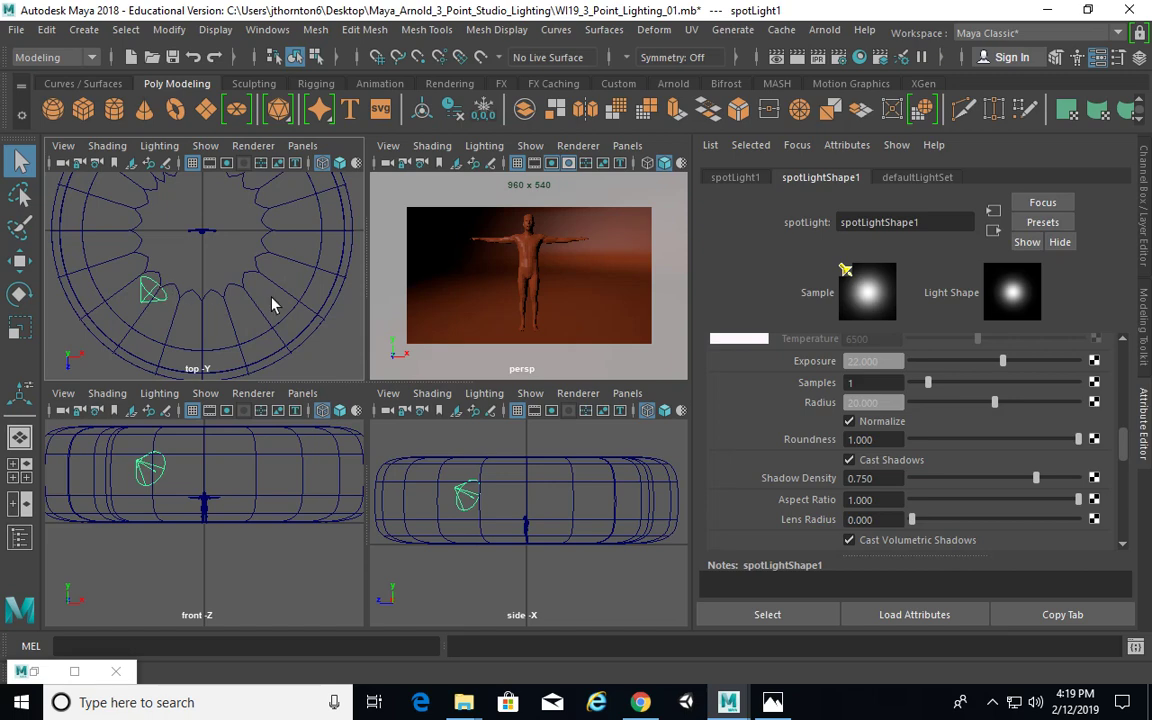
alt+middle_drag(245, 268, 220, 278)
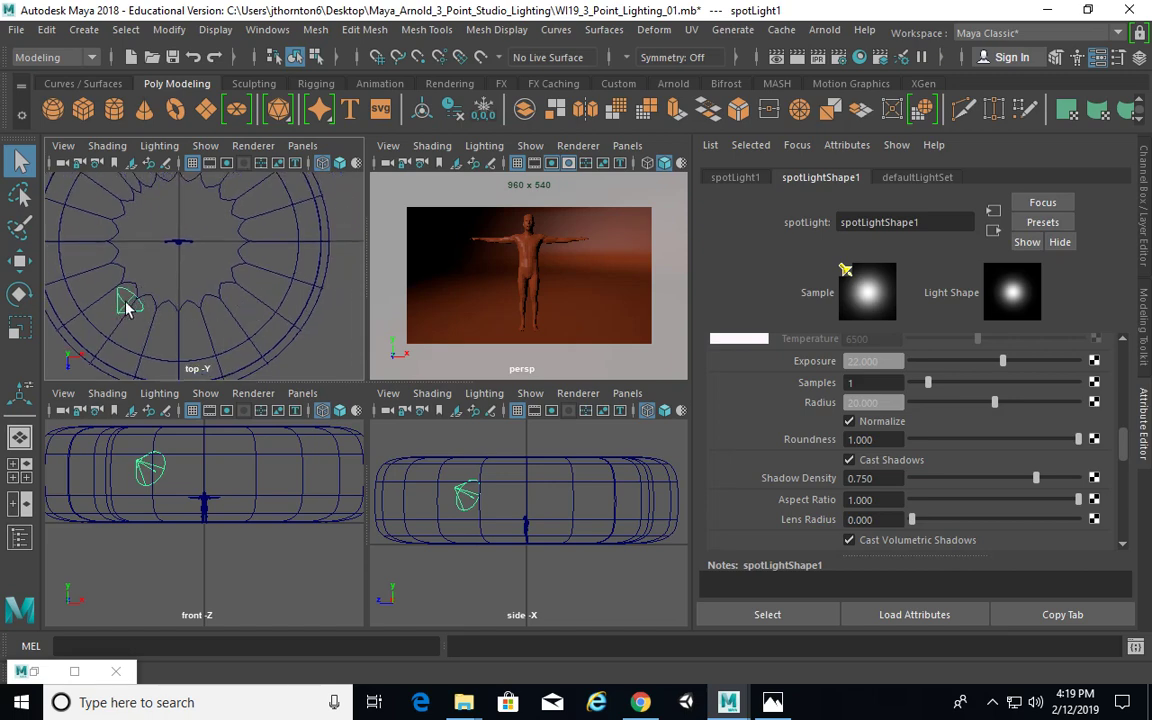
key(ctrl+d)
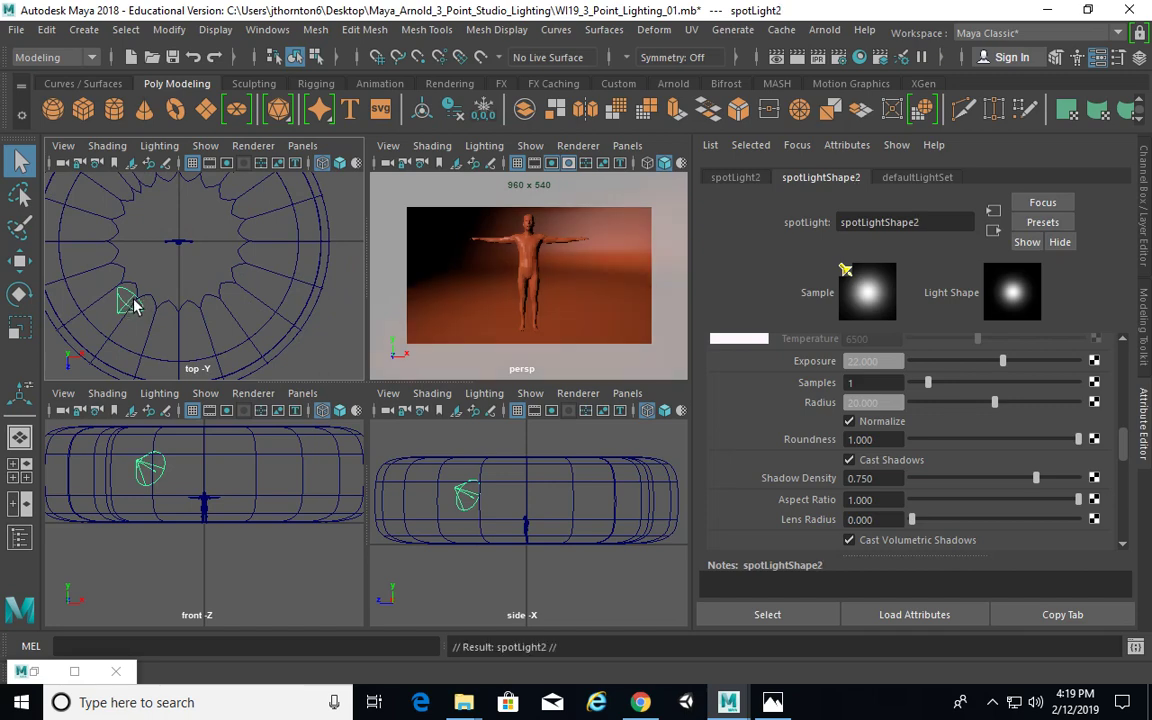
key(w)
drag(208, 312, 251, 314)
key(ctrl+z)
key(ctrl+z)
key(ctrl+z)
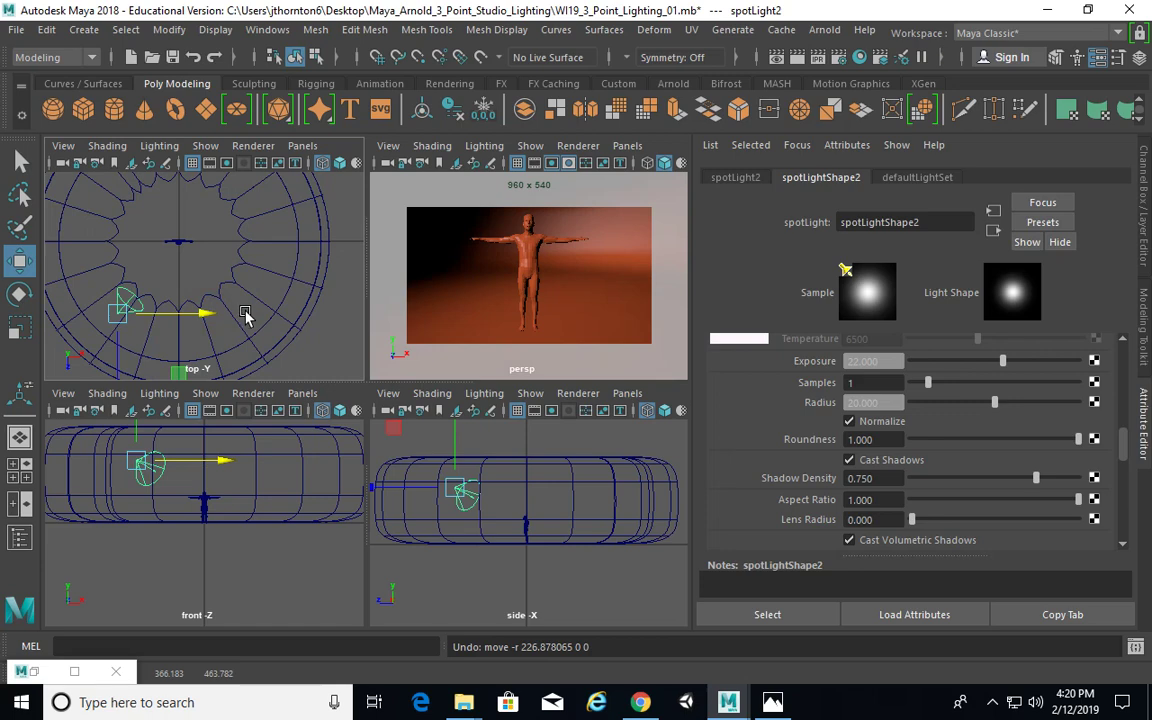
Use the light manipulator to place the duplicate spotlight on the opposite front side of the man, still aimed at him.
key(t)
drag(184, 316, 268, 253)
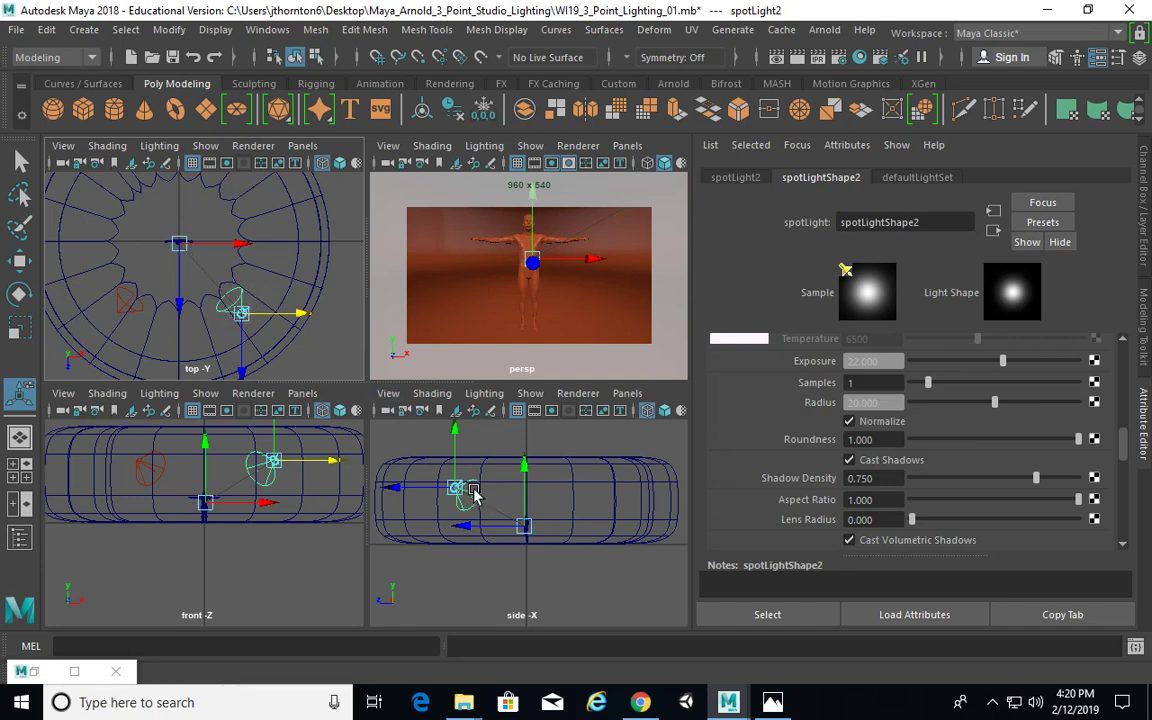
scroll(549, 493, up, 3)
alt+middle_drag(522, 494, 543, 496)
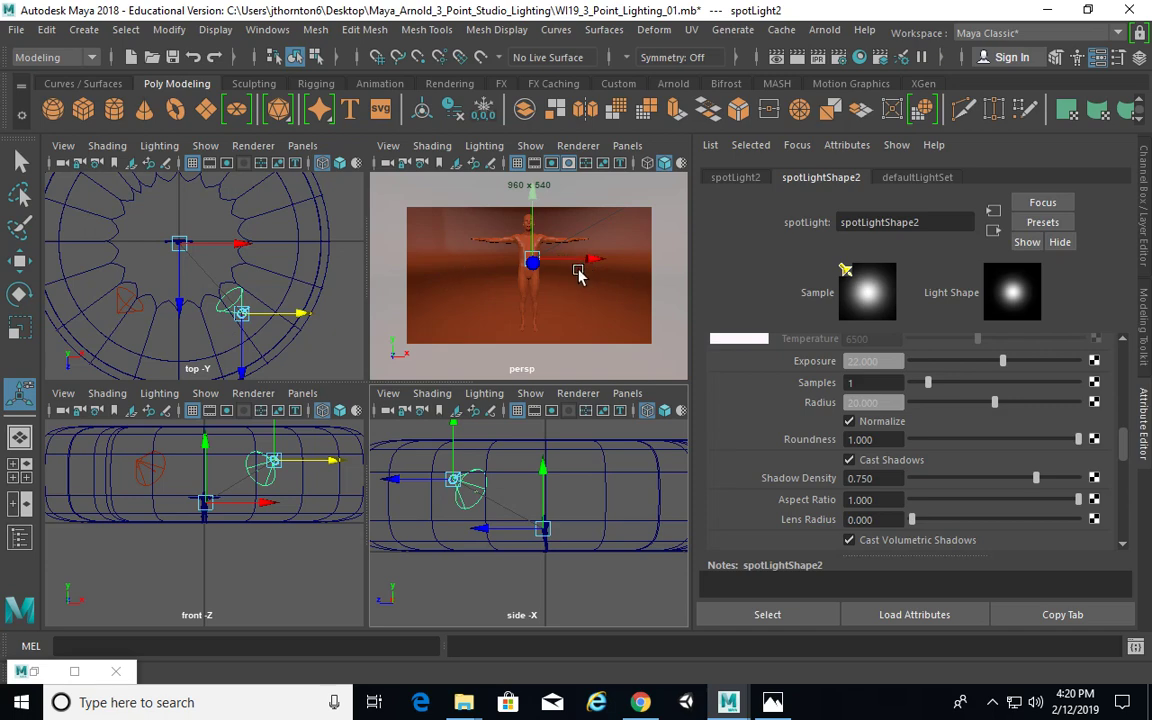
Set the second spotlight's Arnold exposure to 11 and check the render.
drag(1124, 437, 1123, 437)
click(890, 400)
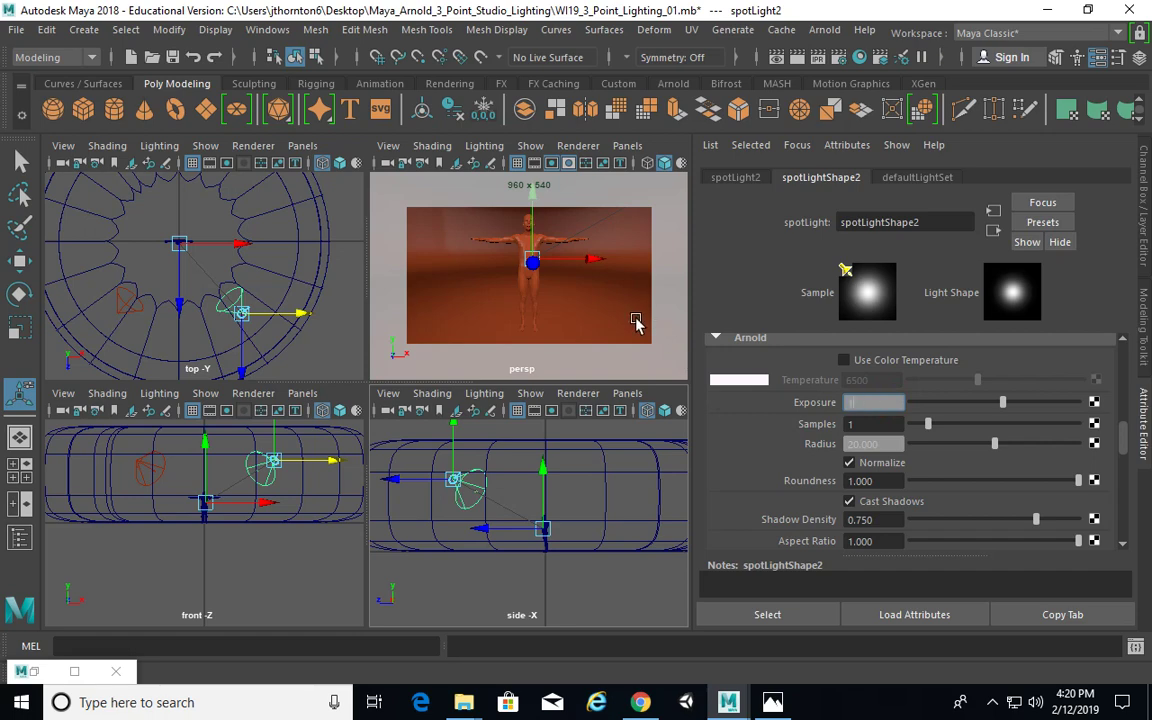
text(11)
key(Return)
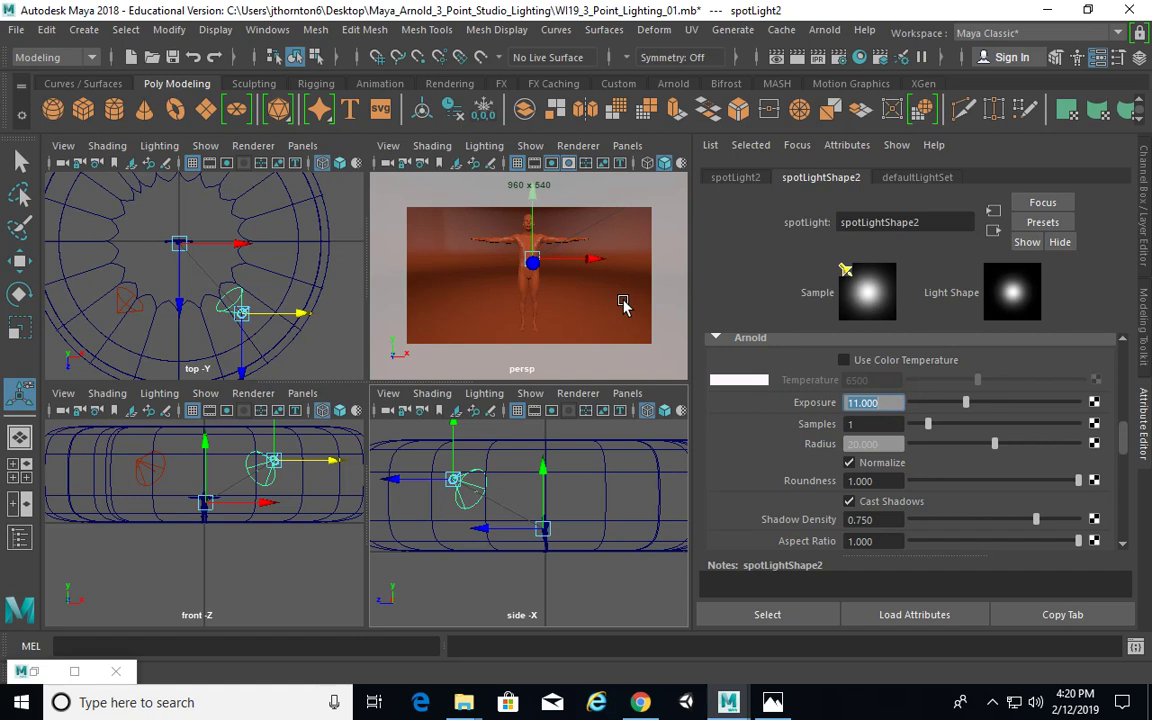
click(33, 672)
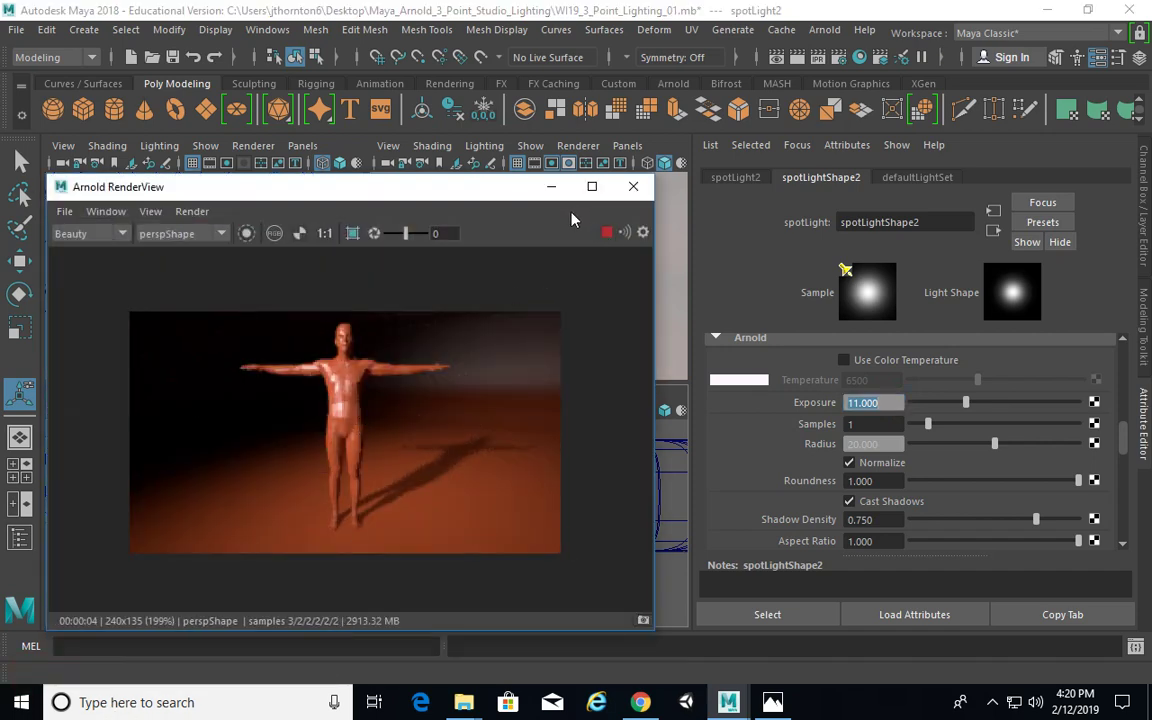
click(547, 187)
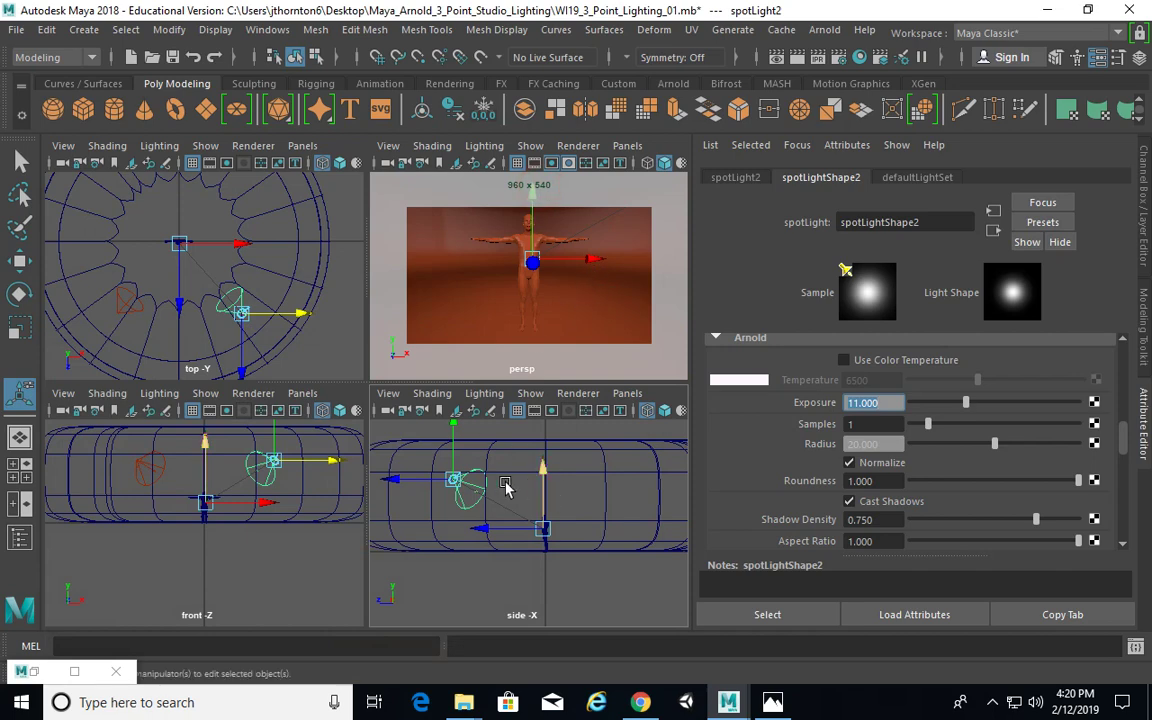
Lower the second spotlight to about the man's height in the side view, and consult the 3-point lighting diagram in Photos.
alt+middle_drag(537, 469, 556, 471)
drag(471, 431, 470, 478)
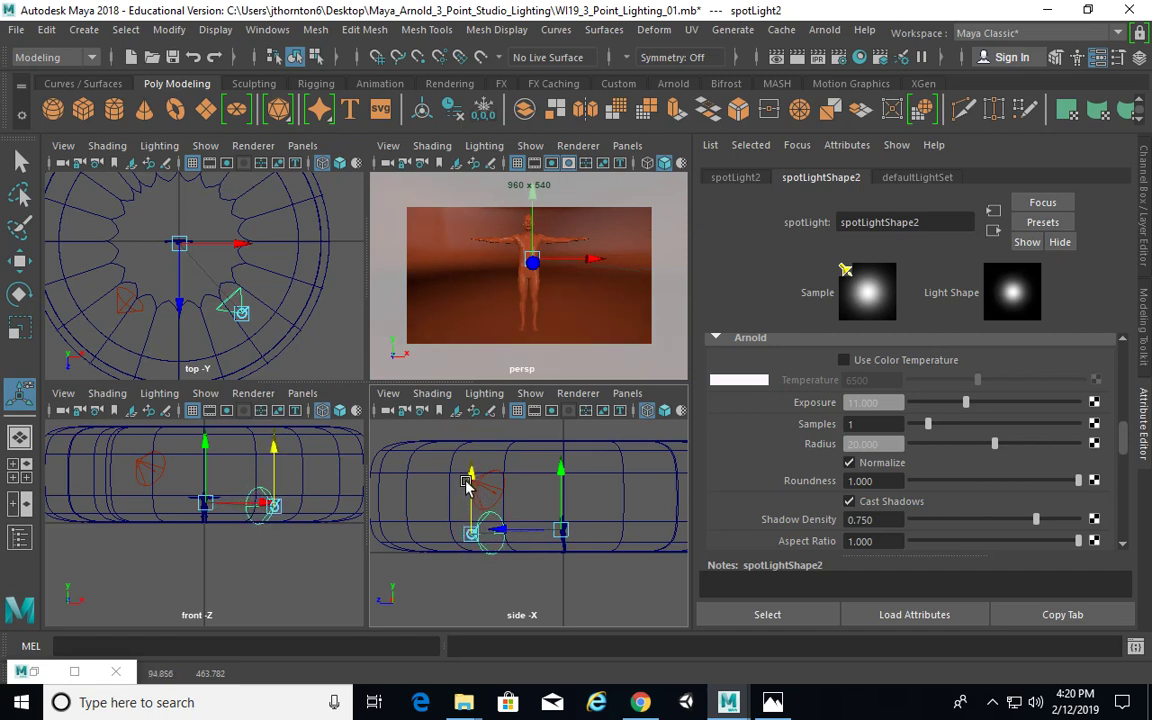
click(774, 703)
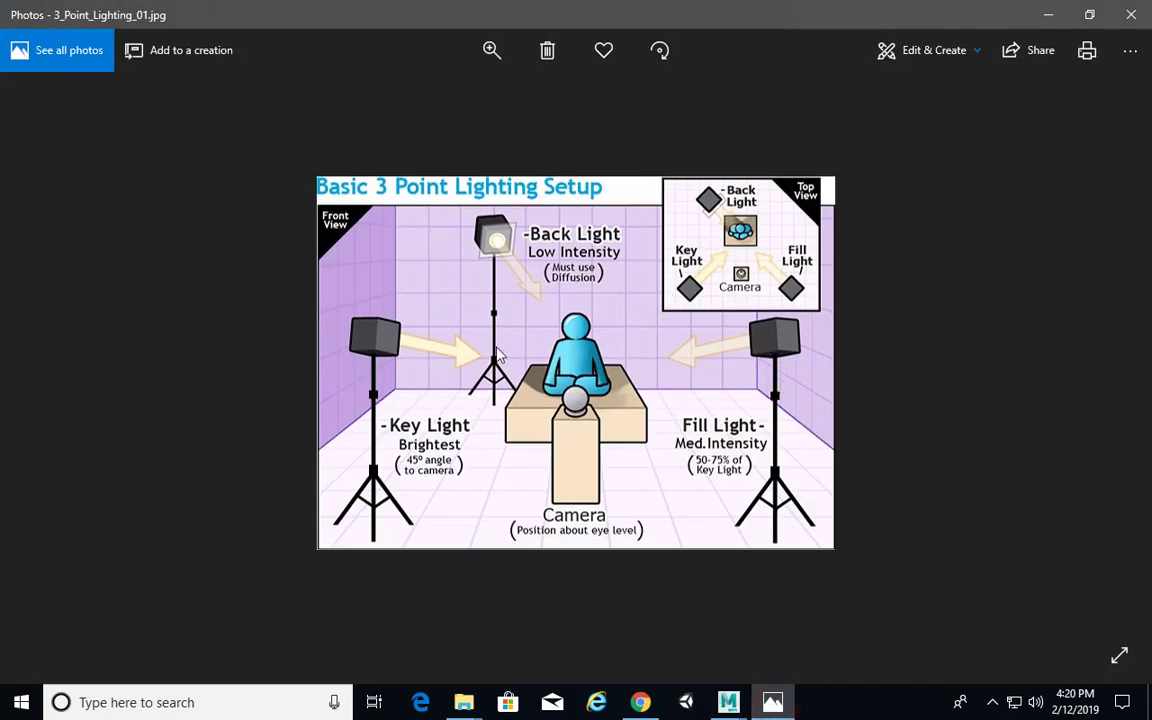
click(1048, 15)
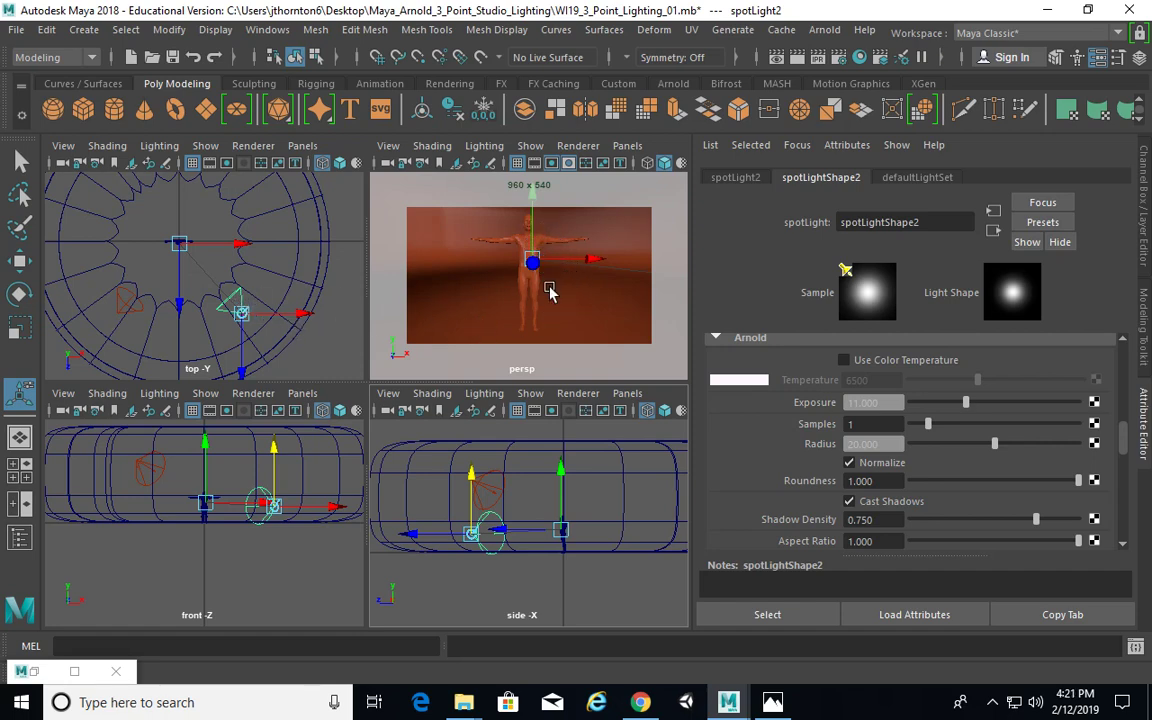
Raise the second spotlight's aim point towards the man's head and check the Arnold render.
drag(564, 484, 565, 475)
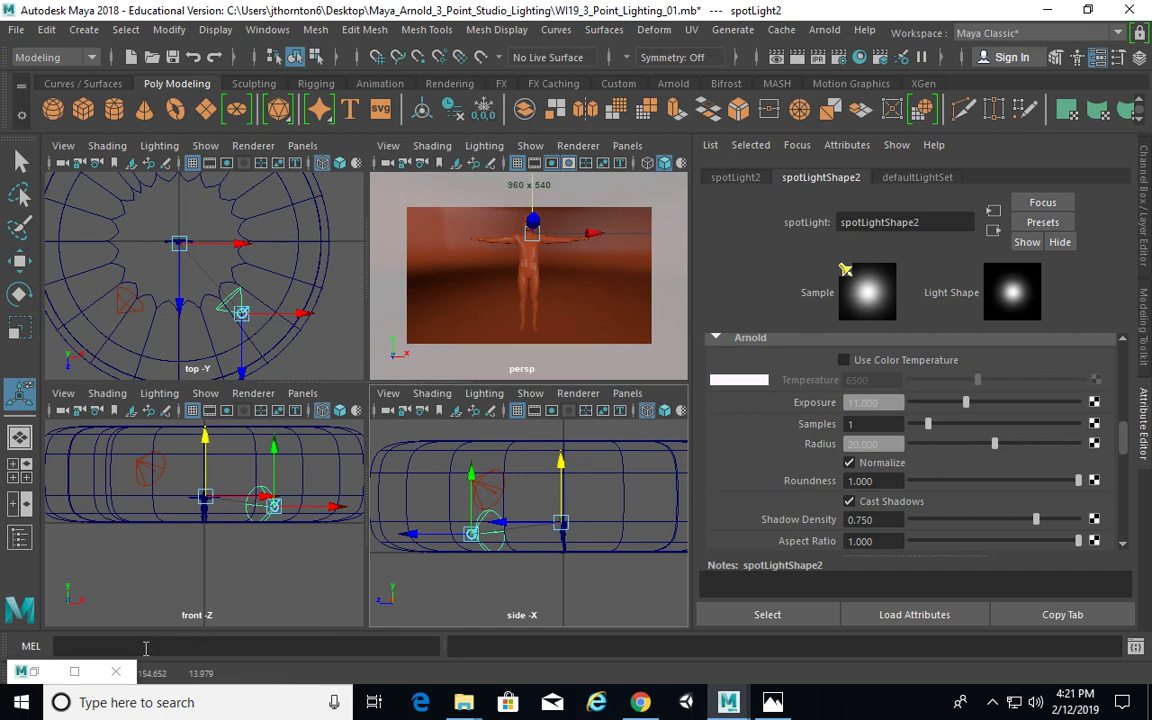
click(49, 672)
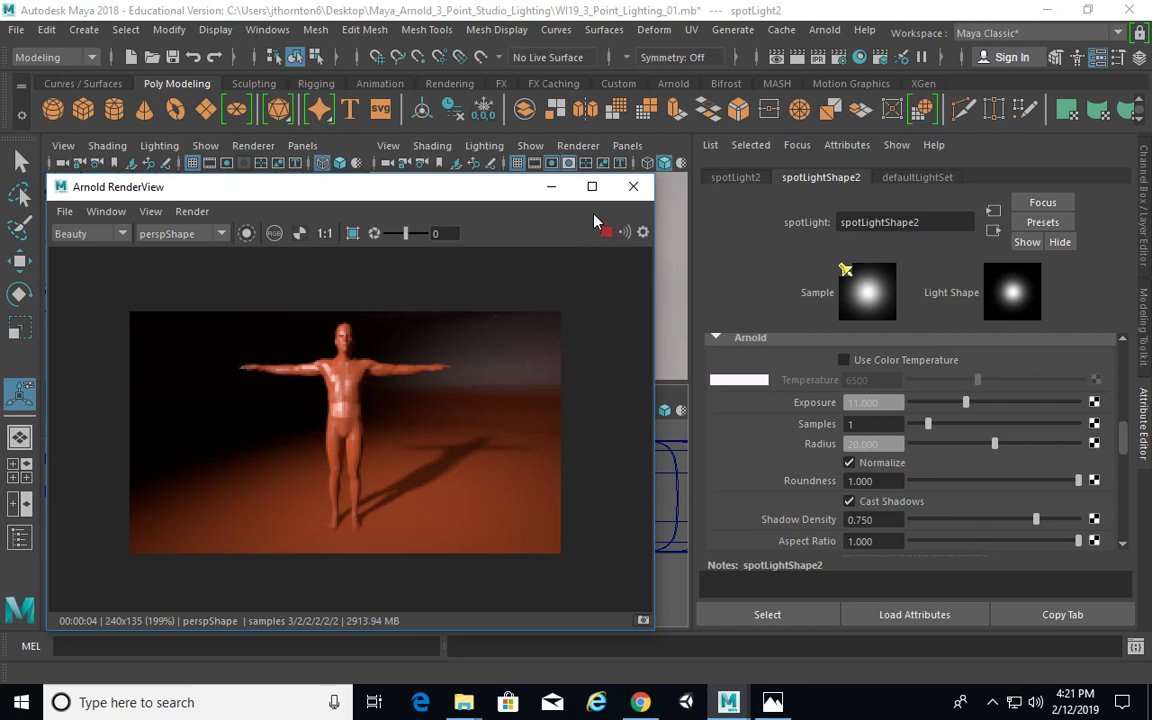
click(551, 186)
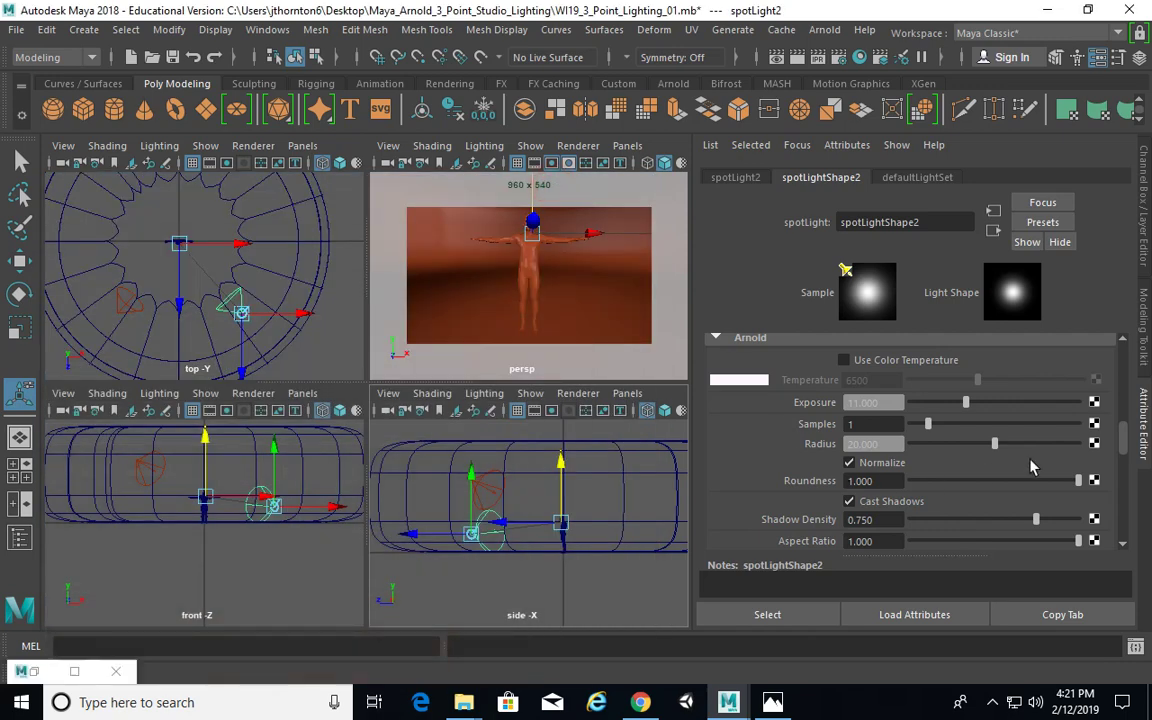
Set the second spotlight's Arnold exposure to 22 and examine both shadows in the render.
scroll(1125, 429, up, 2)
scroll(1125, 428, down, 2)
scroll(1125, 429, down, 1)
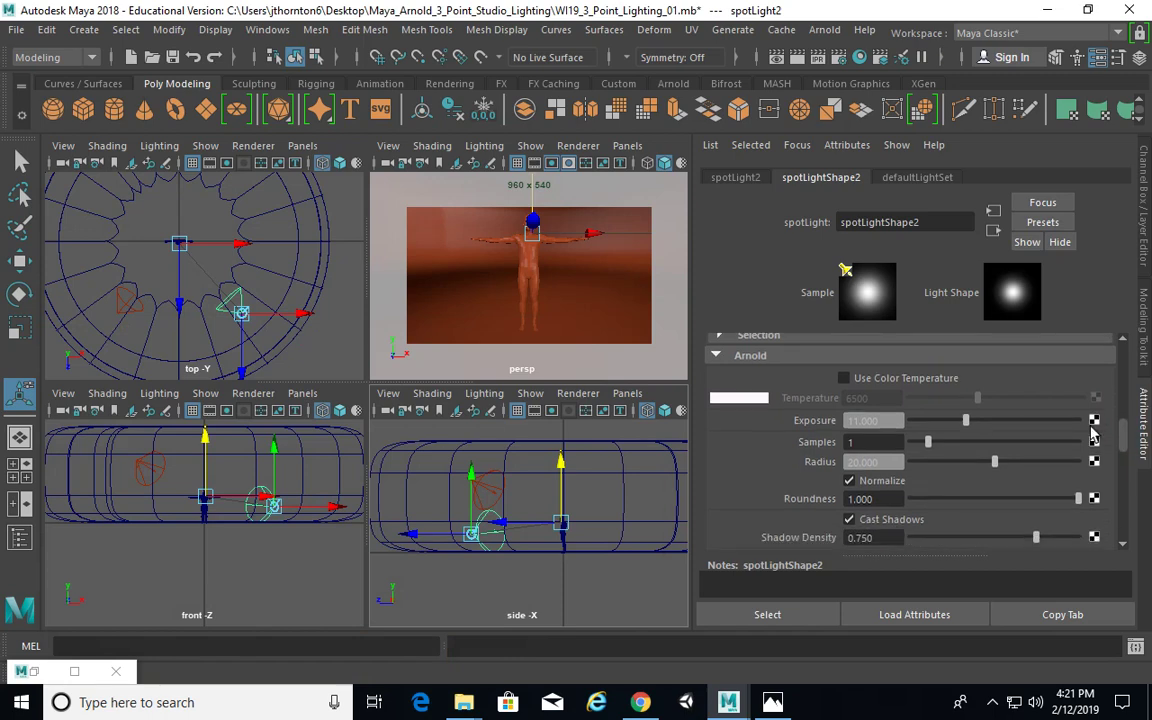
click(850, 421)
text(22)
key(Return)
click(43, 676)
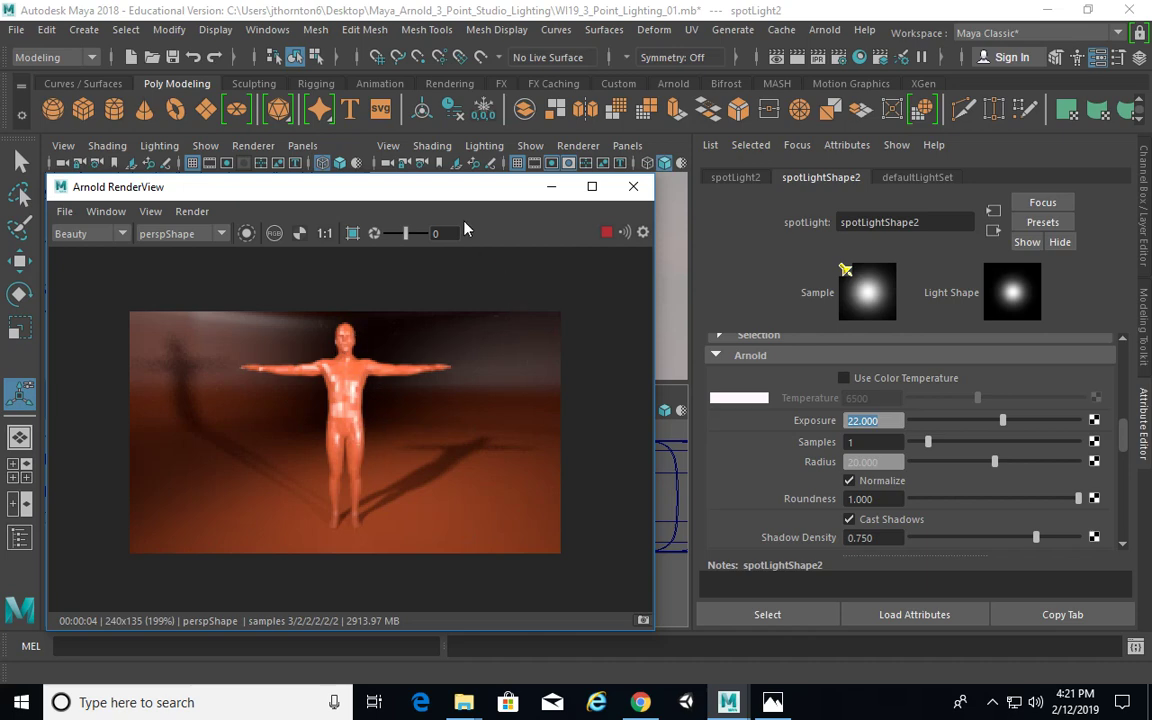
drag(434, 192, 423, 190)
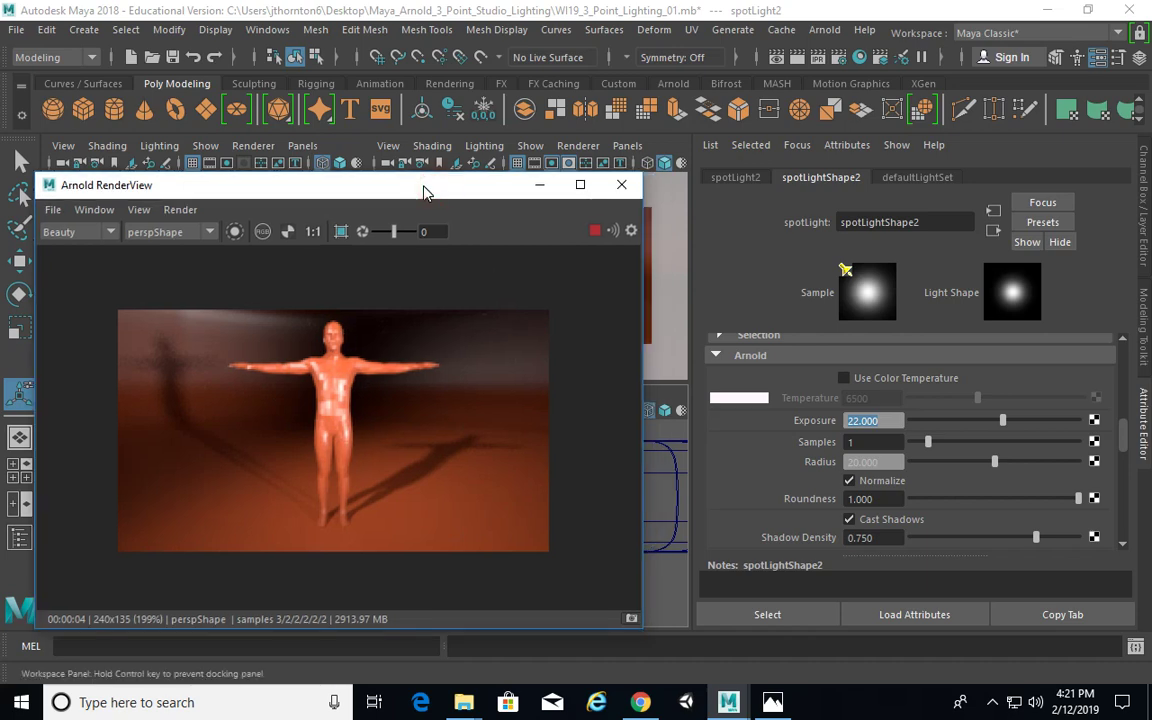
Try Arnold exposures of 15, 18, 19 and 22 on the second spotlight, comparing the man's lighting and shadows in the render.
click(884, 420)
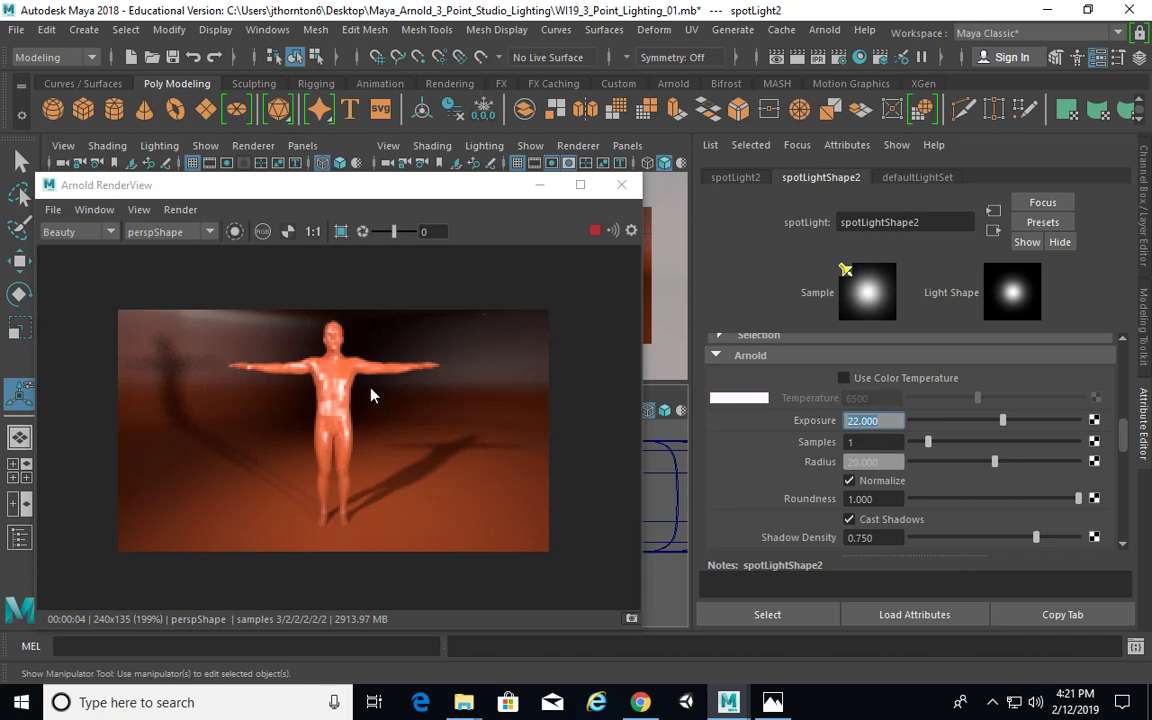
text(15)
key(Return)
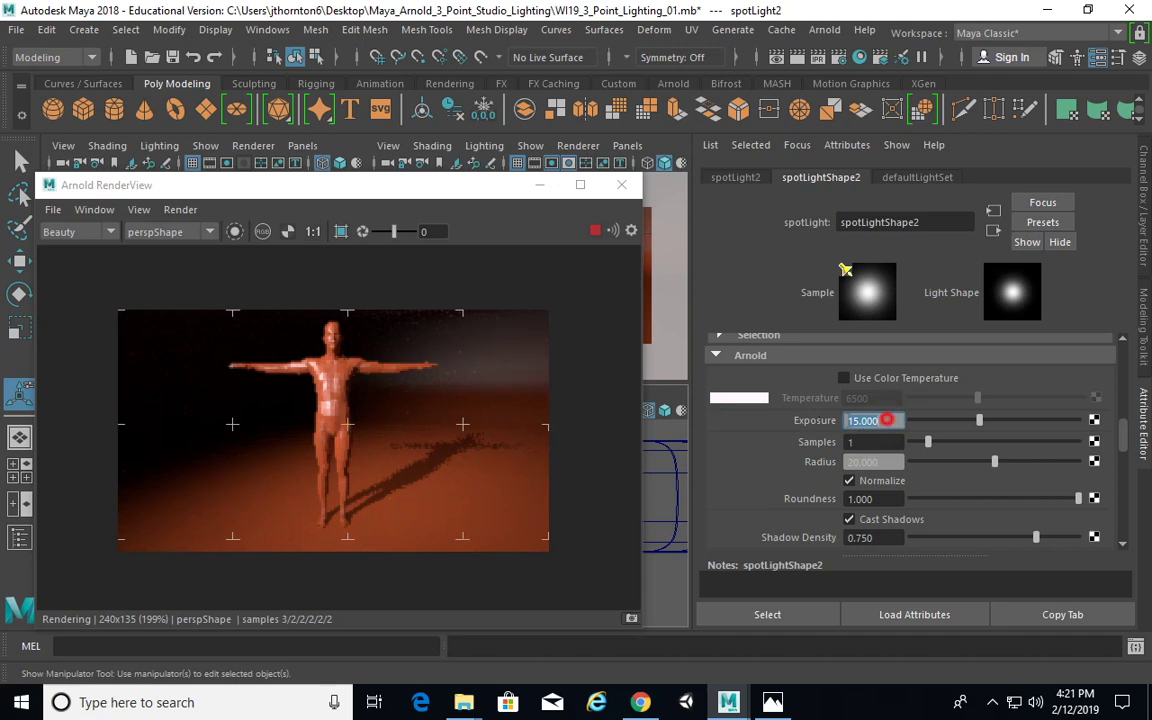
text(18)
key(Return)
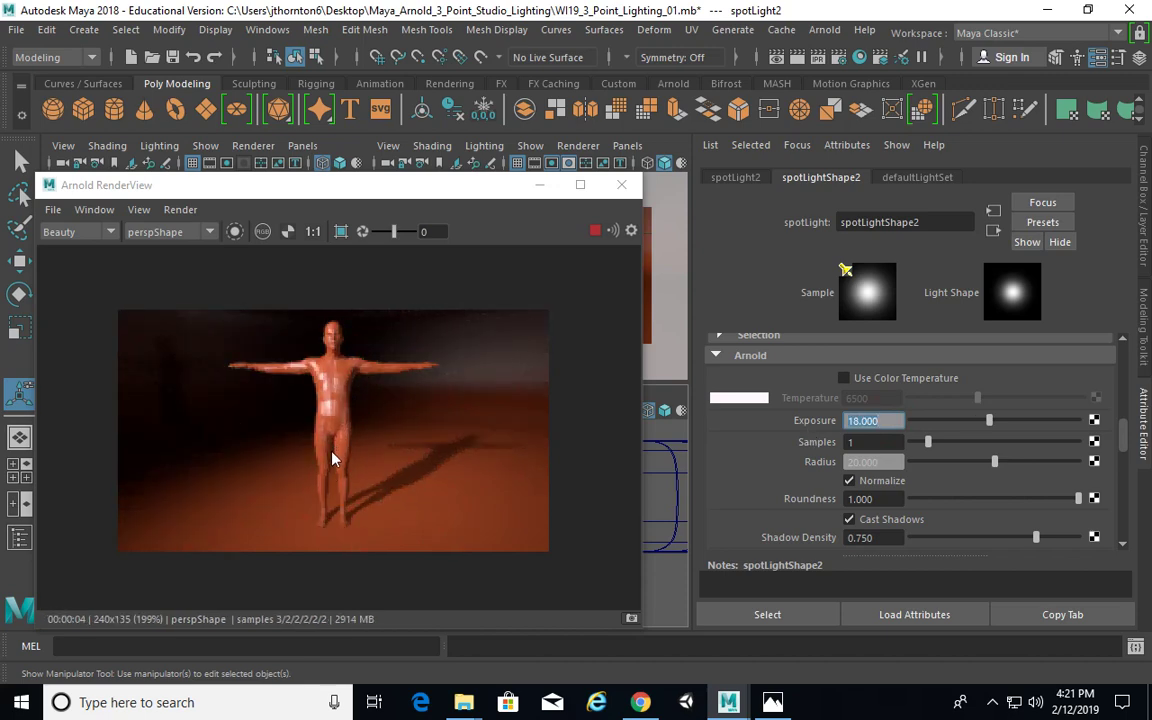
drag(892, 421, 845, 421)
text(19)
key(Return)
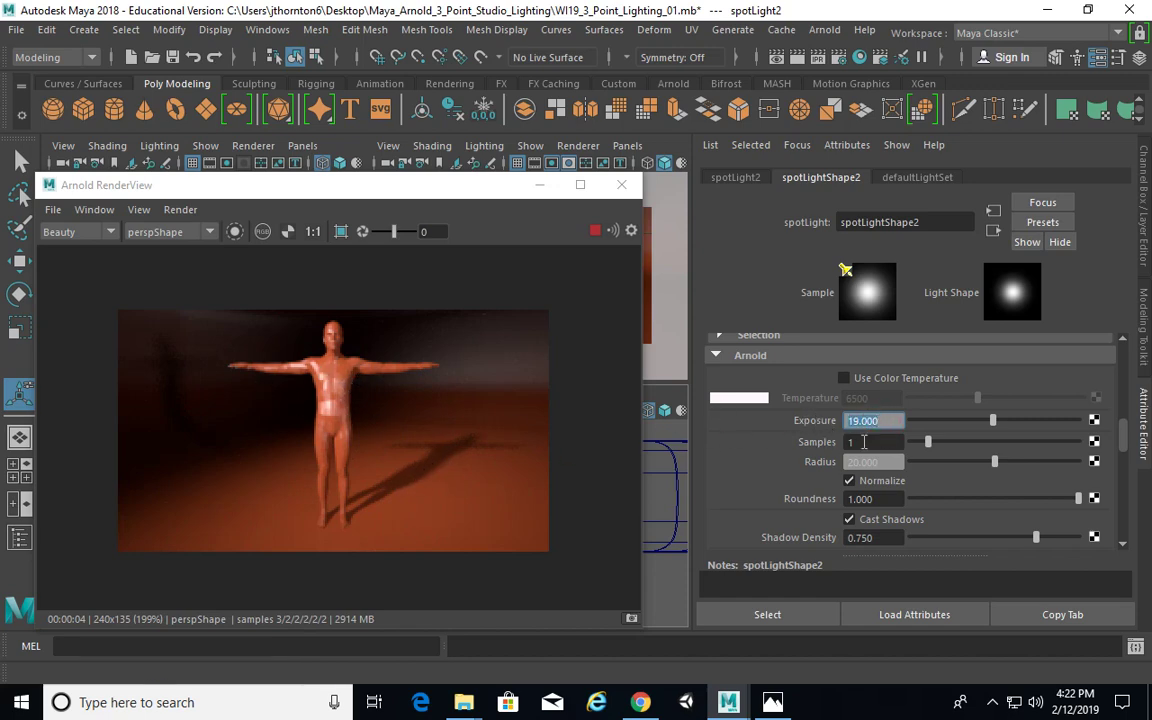
text(22)
key(Return)
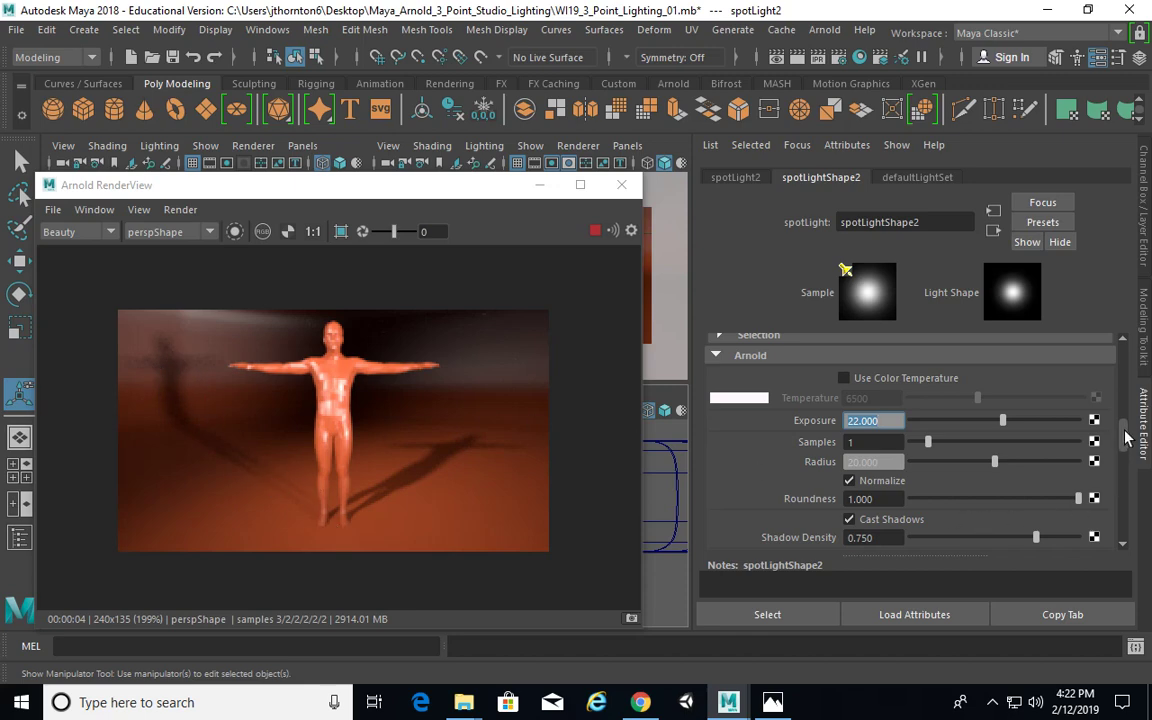
Raise the second spotlight's Arnold radius through 40, 80 and 100 to 120 while checking its shadow in the render.
drag(895, 462, 761, 468)
text(40)
key(Return)
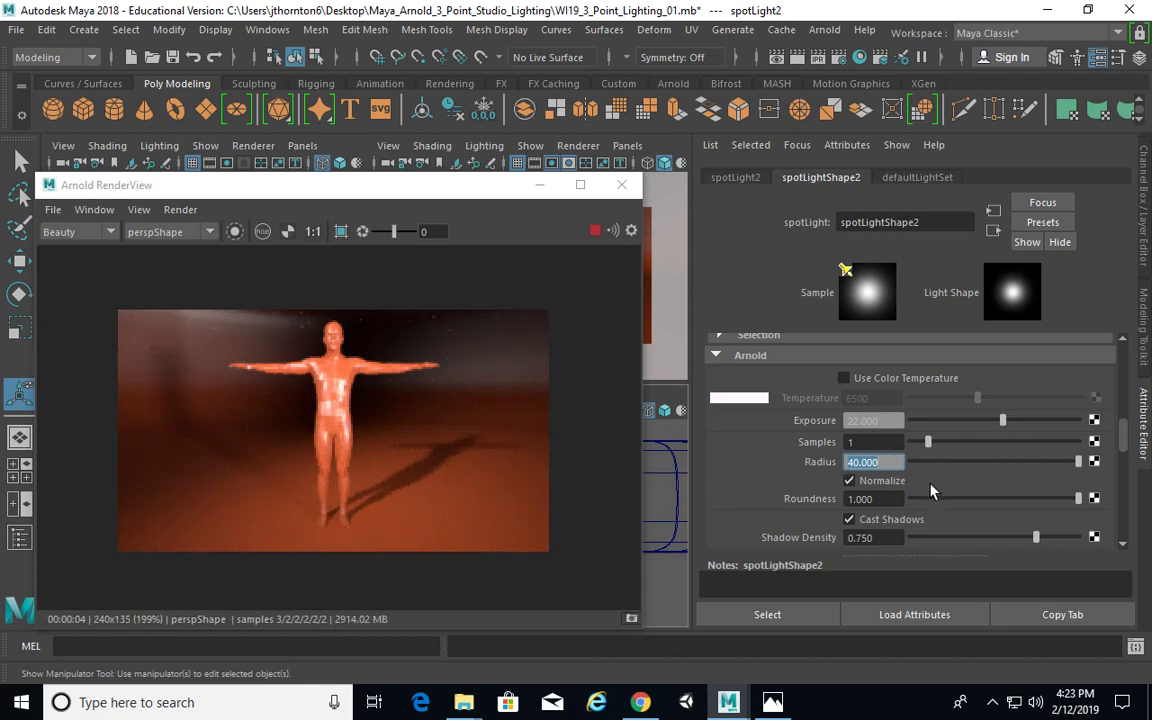
text(80)
key(Return)
text(100)
key(Return)
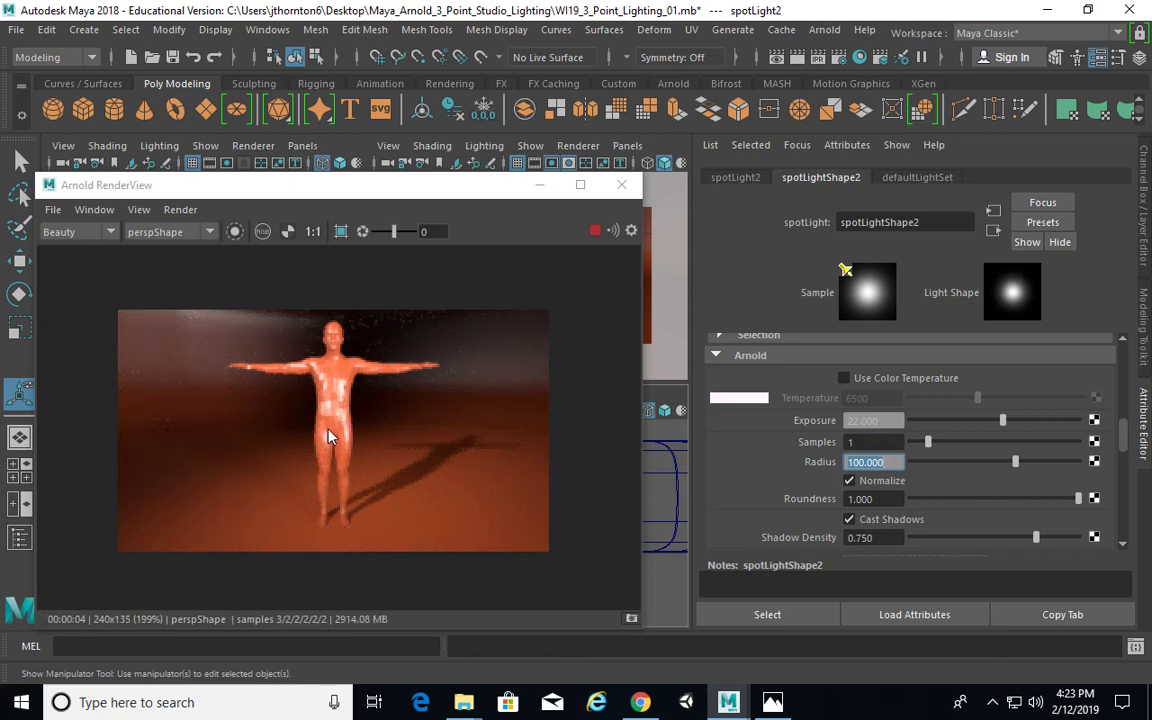
text(120)
key(Return)
Set the second spotlight's Arnold exposure to 19.
drag(881, 424, 751, 439)
text(19)
key(Return)
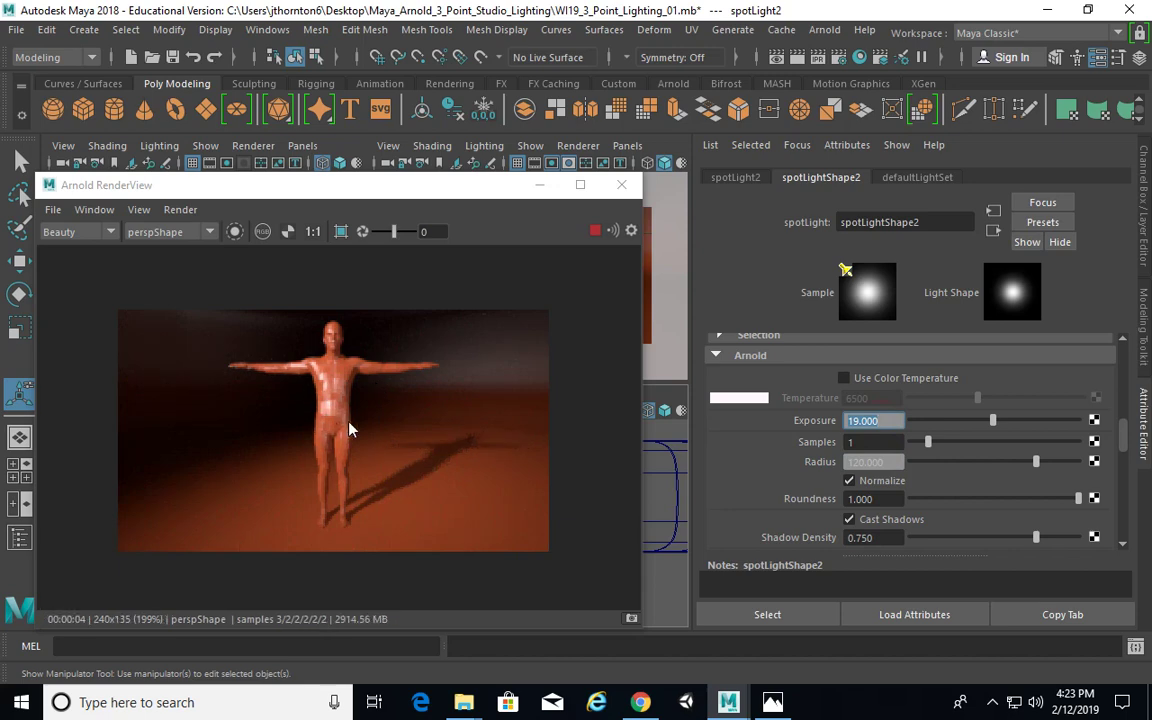
Set the Arnold RenderView test resolution to the full 480x270 size.
click(138, 209)
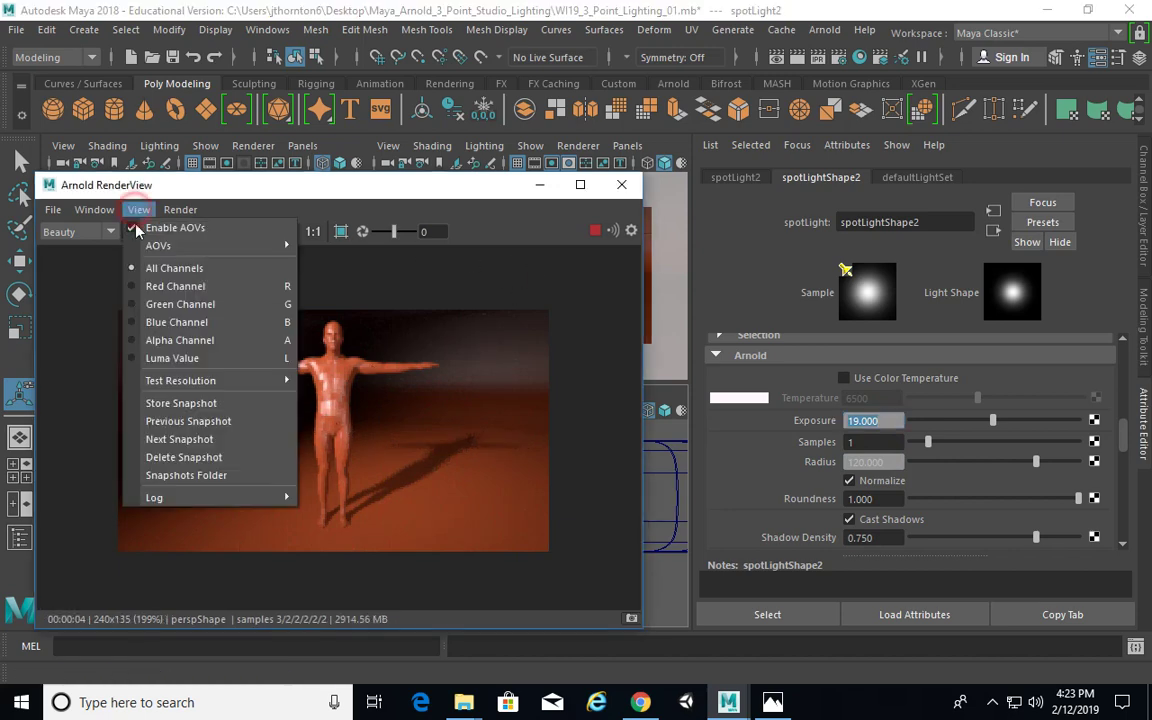
mouse_move(200, 381)
click(360, 430)
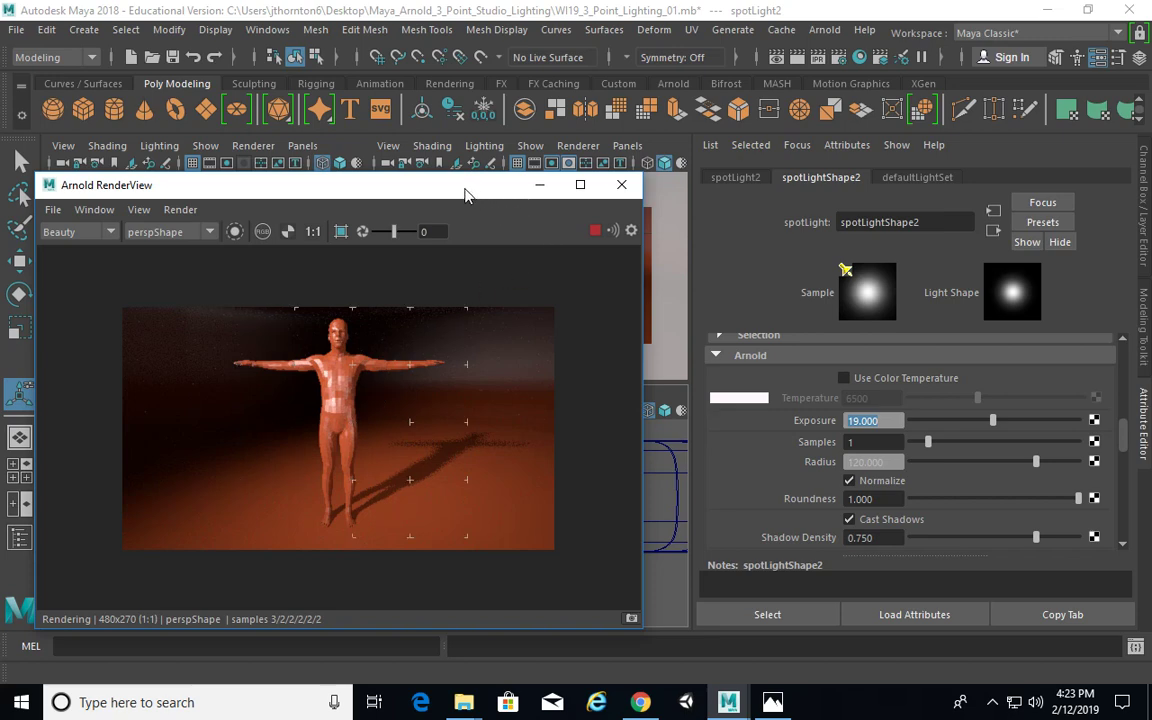
Soften the edges of the six-foot man mesh and check its smoothness in the Arnold render.
drag(450, 188, 325, 191)
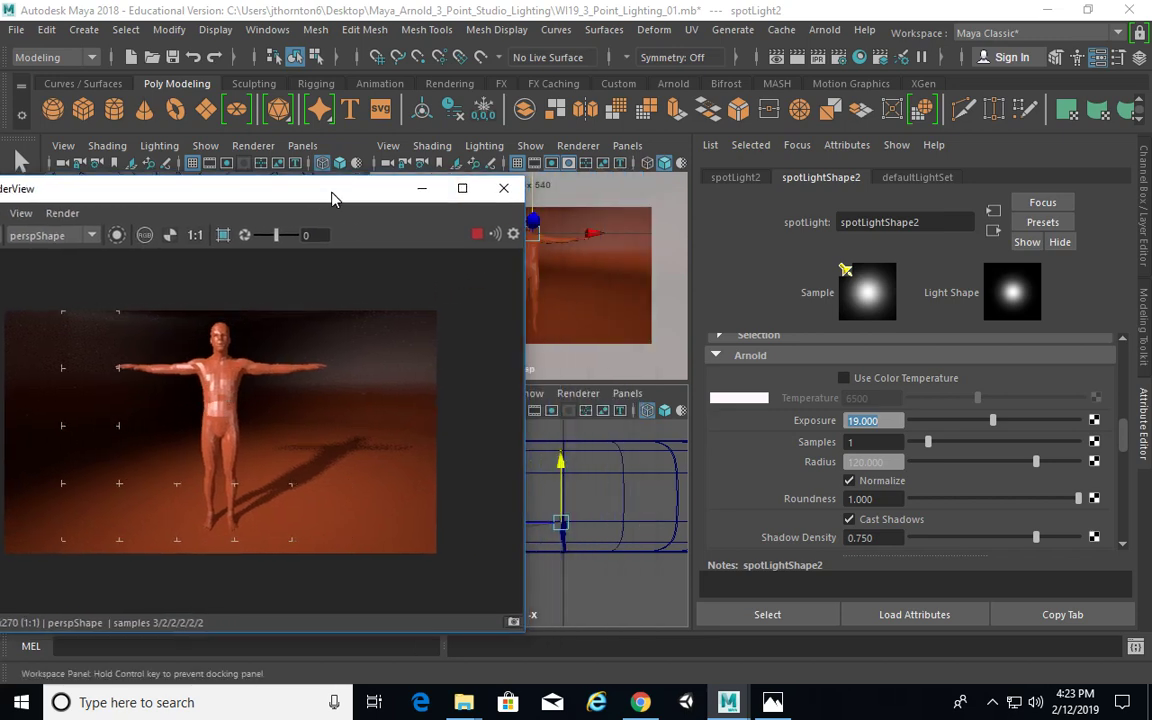
click(535, 258)
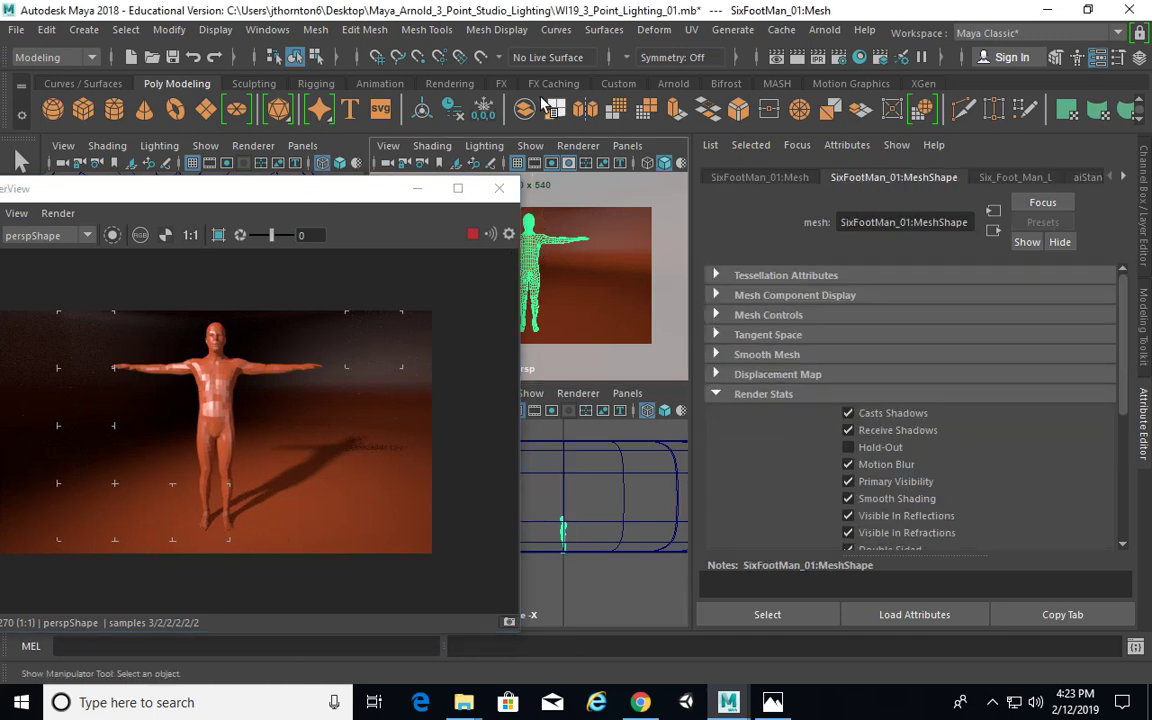
click(497, 29)
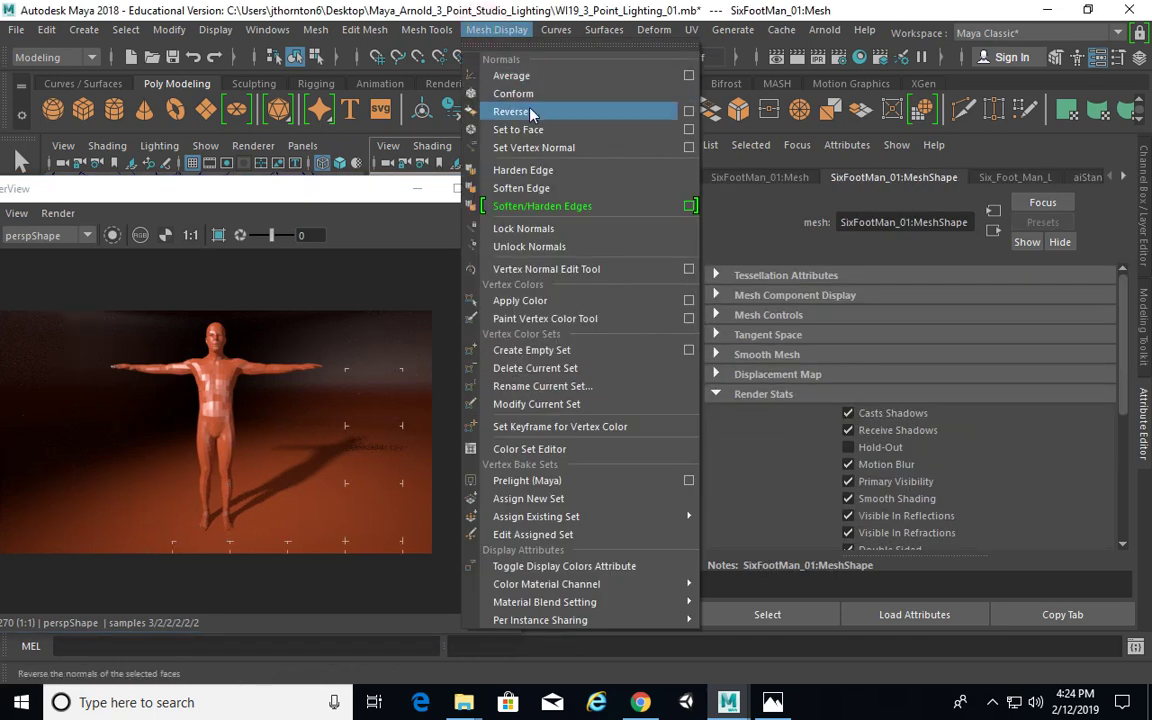
click(487, 188)
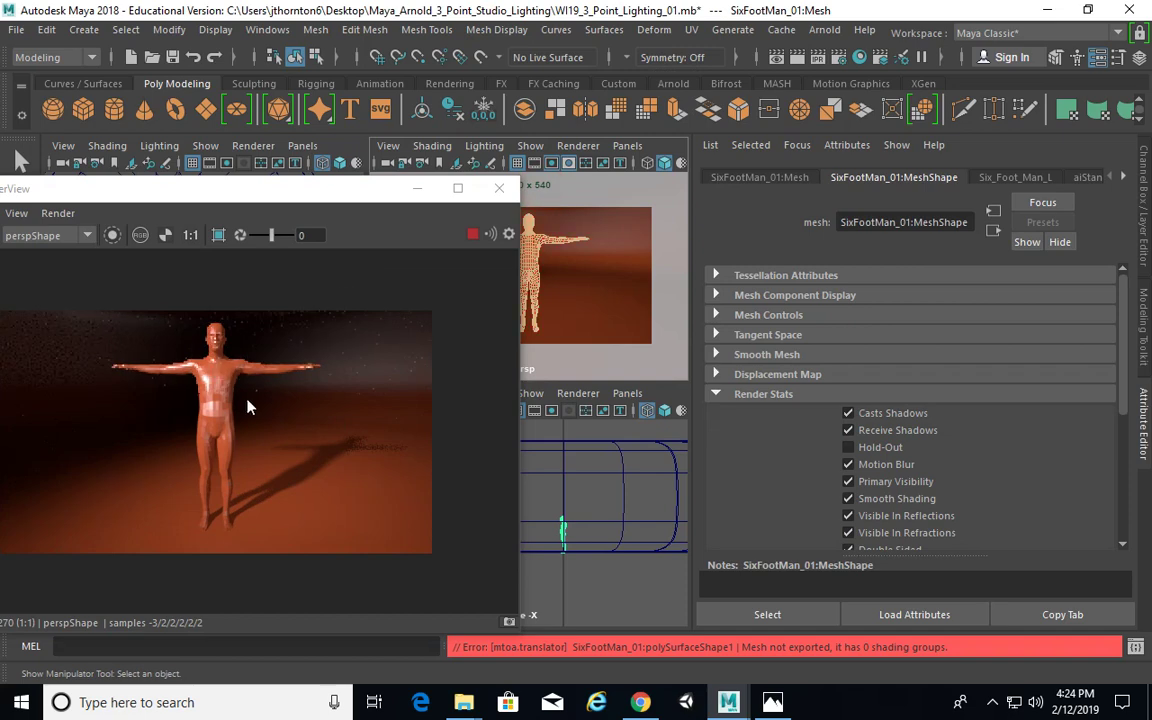
drag(290, 188, 460, 190)
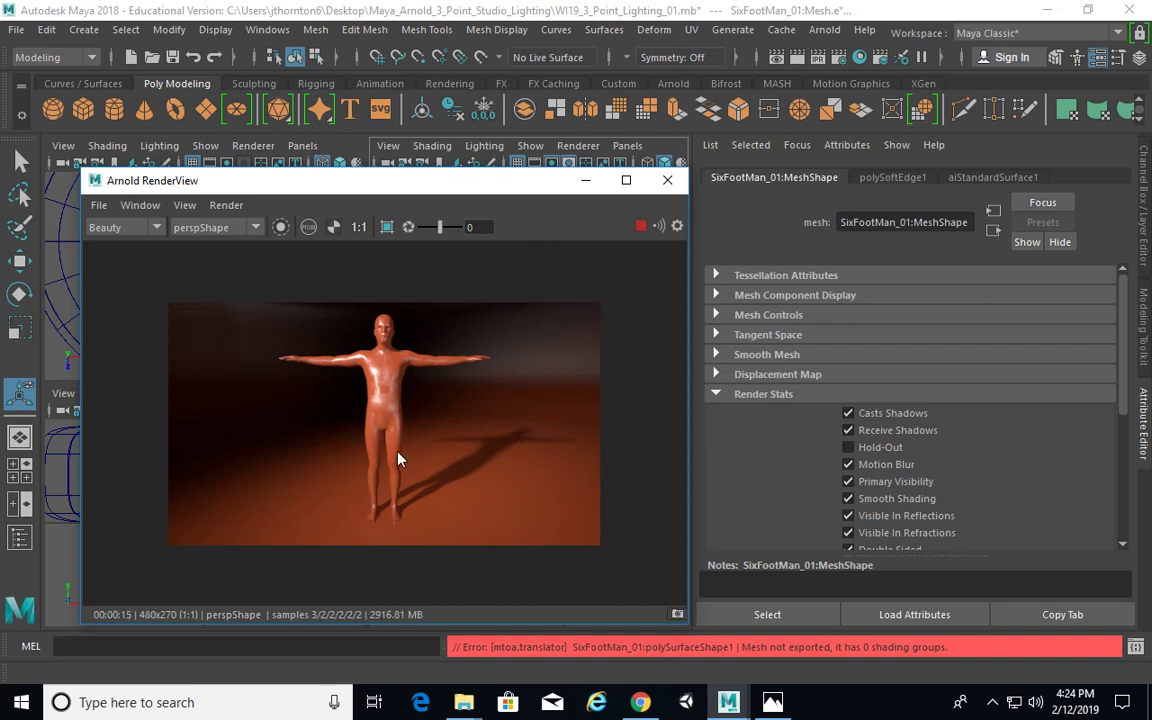
Try an Arnold exposure of 21 on the first spotlight, and settle on 21.5 while checking the render.
click(586, 180)
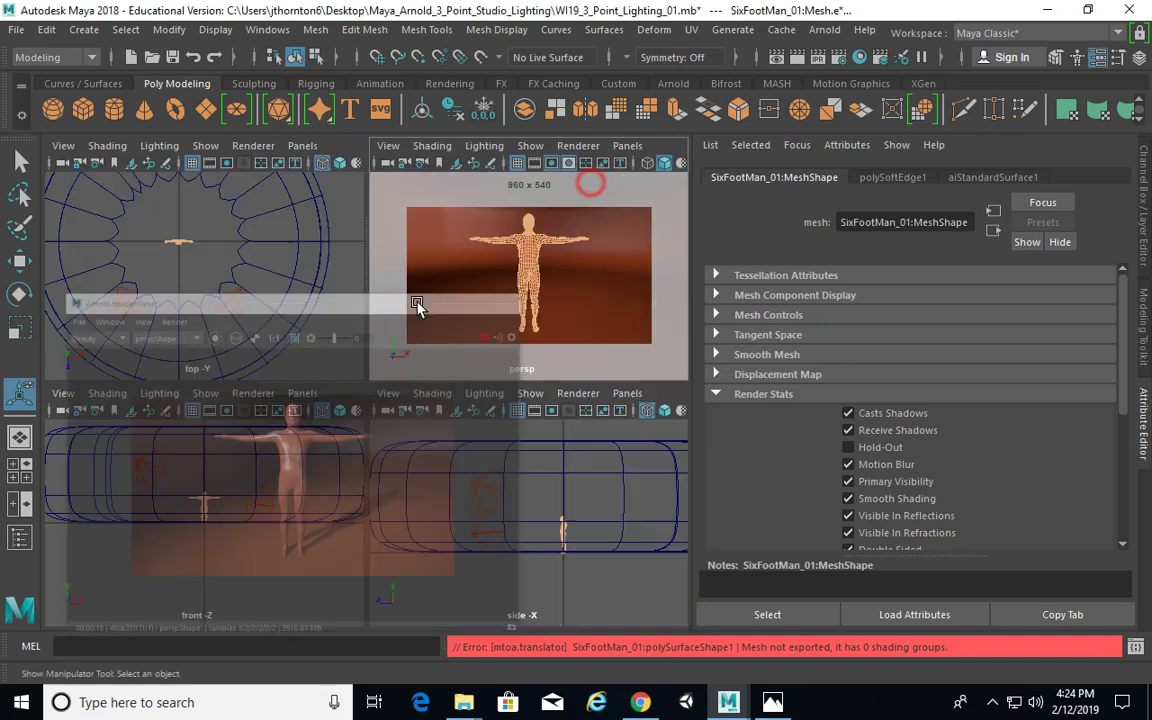
click(122, 308)
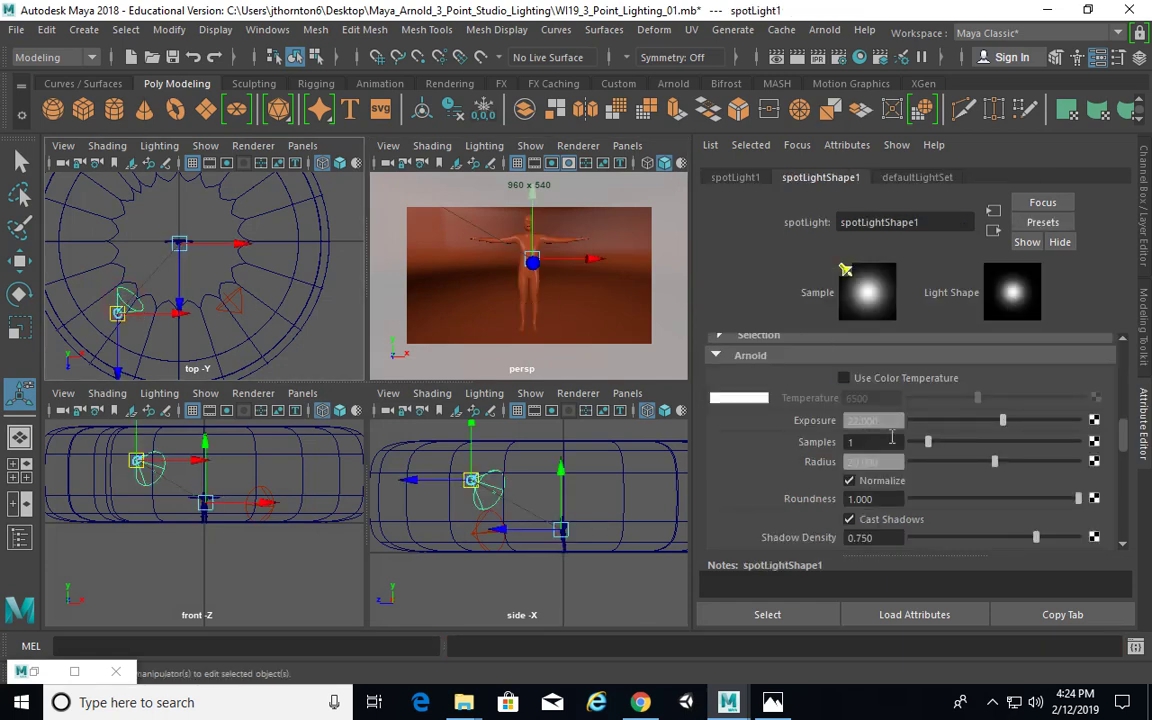
drag(897, 422, 733, 448)
text(21)
key(Return)
click(34, 671)
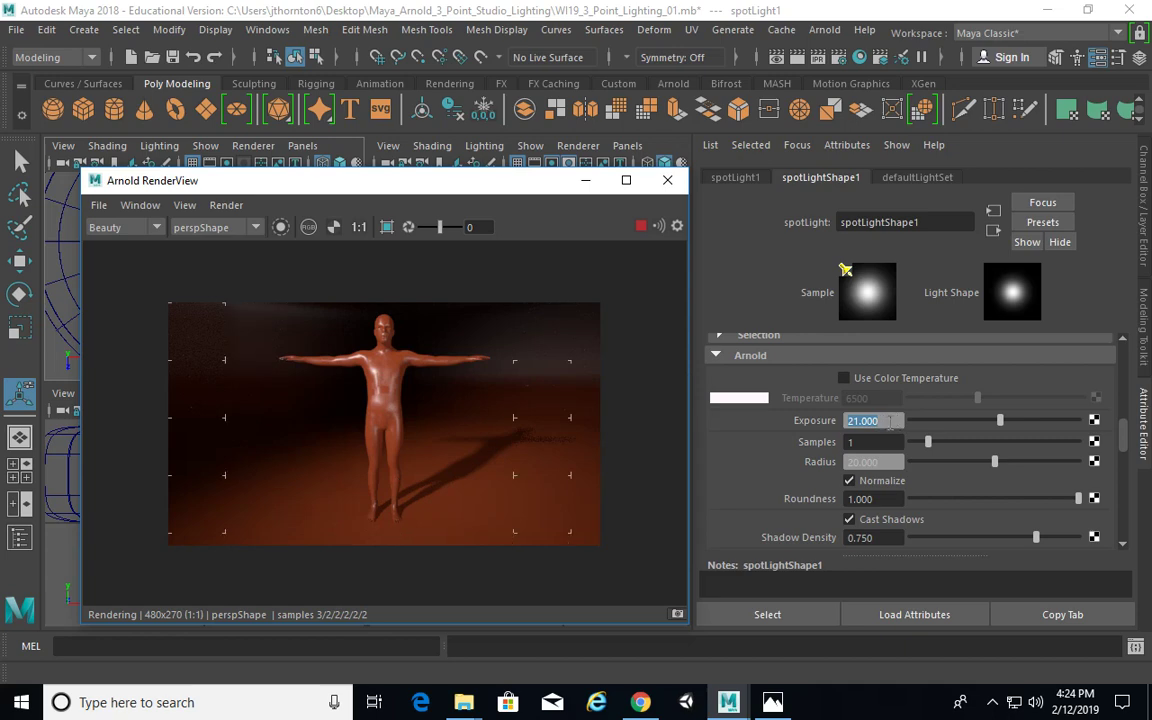
click(887, 421)
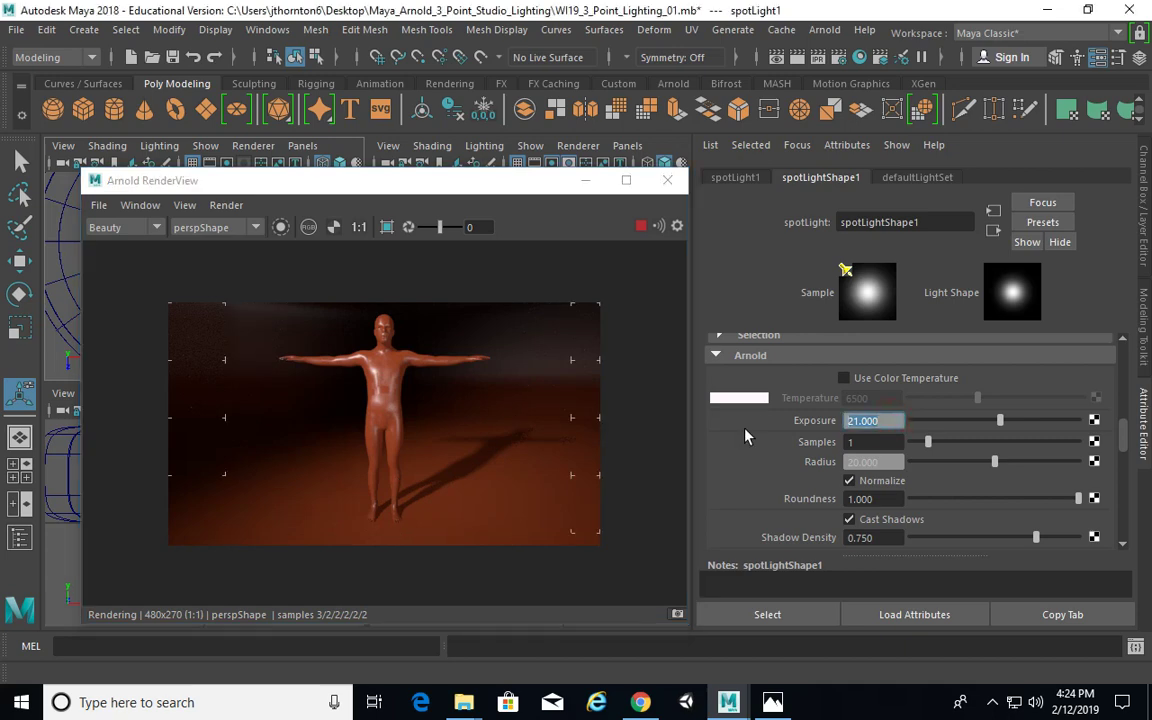
text(2)
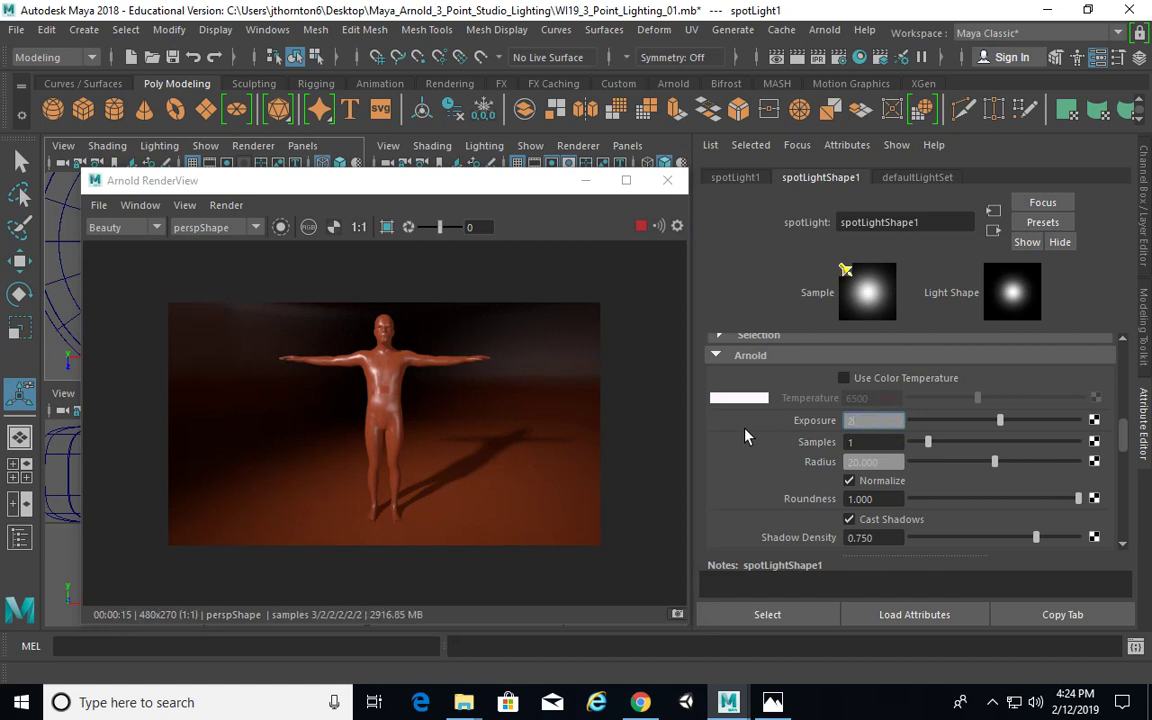
text(1.5)
key(Return)
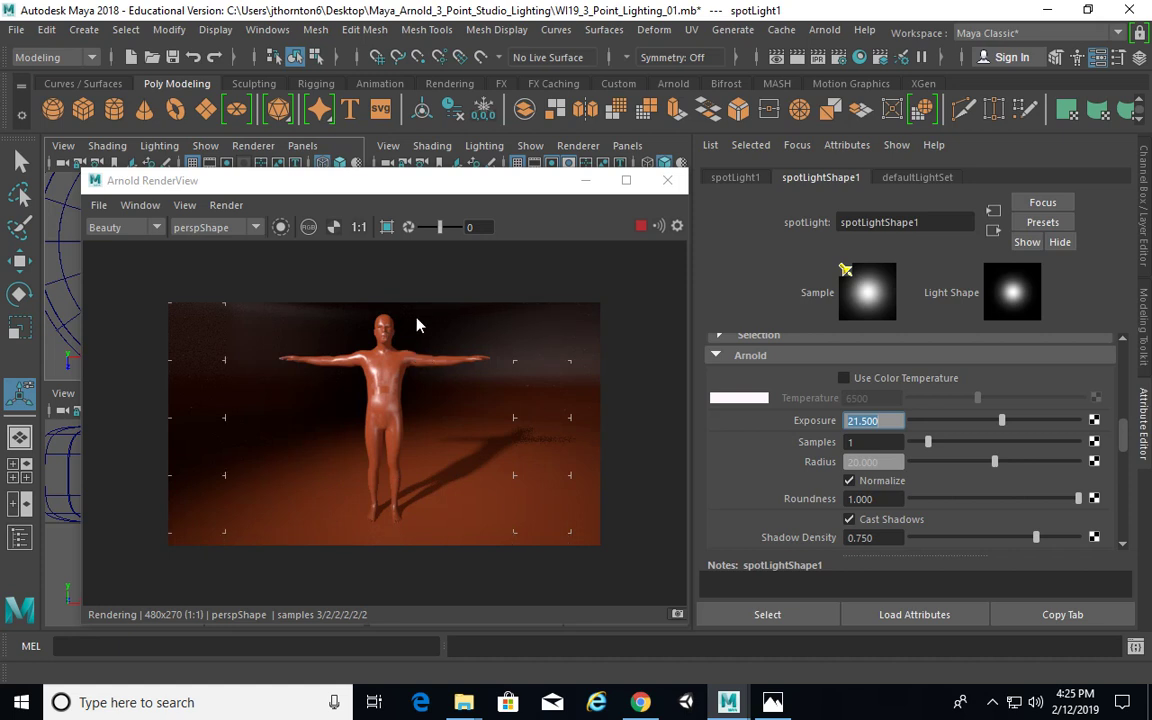
Stop the live Arnold render and minimize the RenderView window.
click(588, 182)
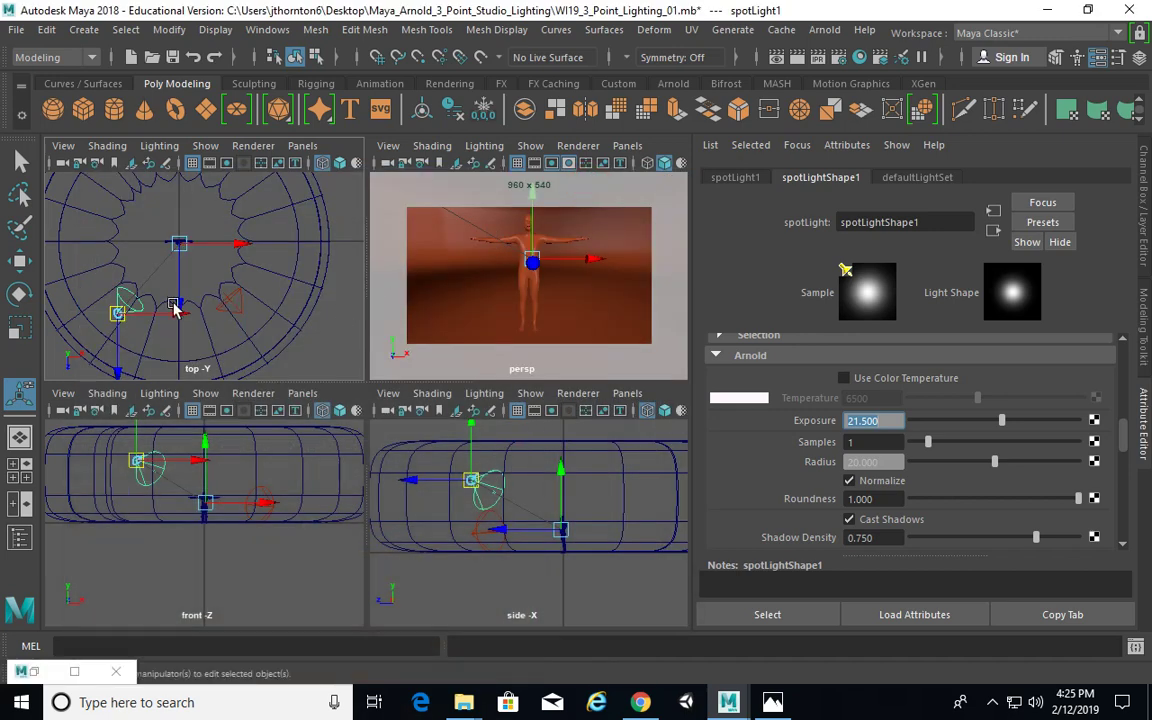
click(74, 671)
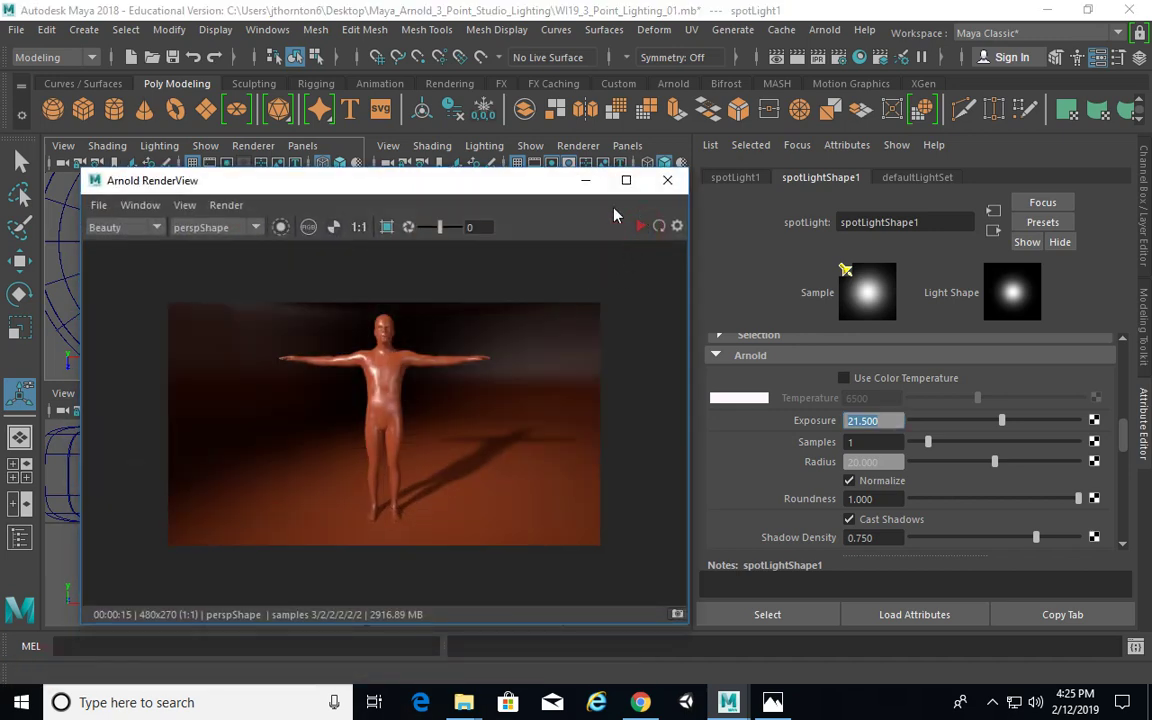
click(586, 181)
Duplicate the second spotlight and move the copy behind the man, diagonally opposite the original in the top view.
alt+middle_drag(181, 308, 163, 333)
click(238, 336)
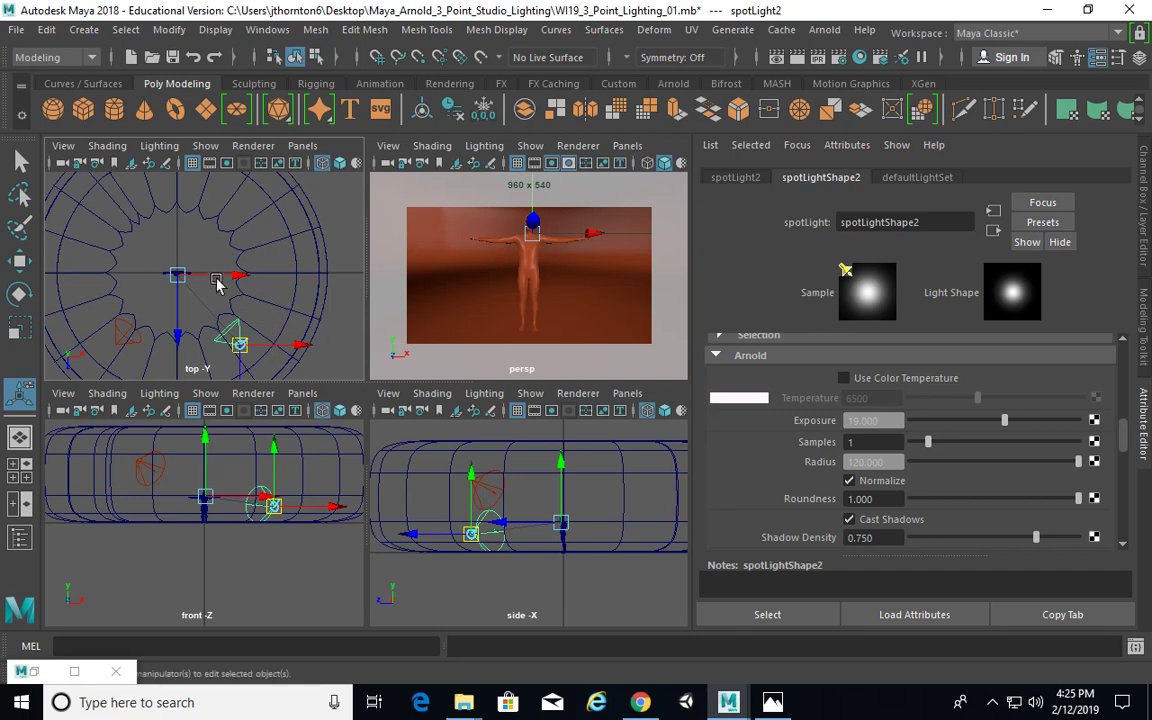
alt+middle_drag(285, 284, 288, 292)
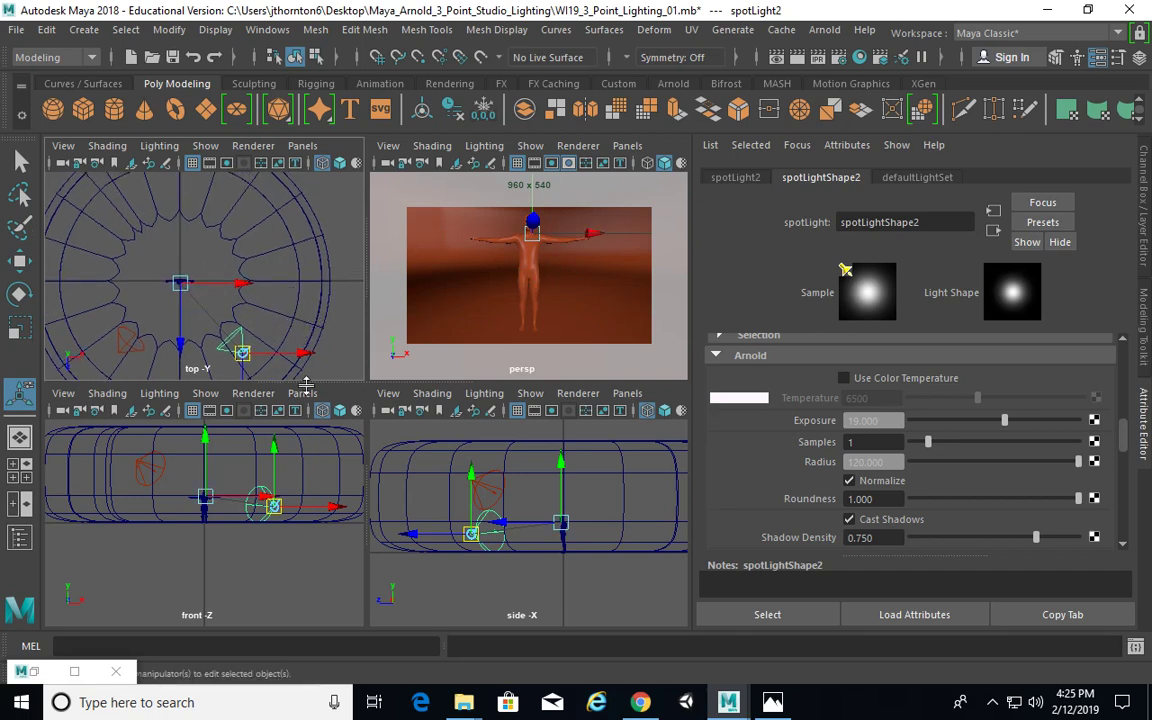
key(ctrl+d)
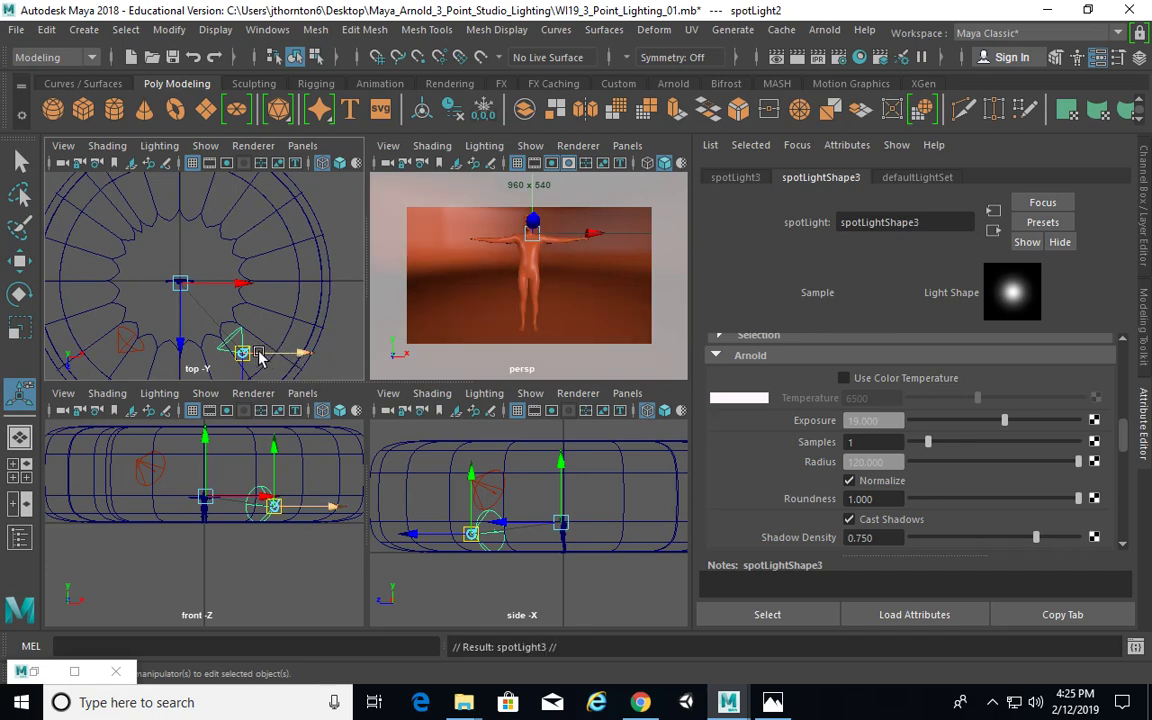
drag(242, 350, 235, 222)
drag(157, 208, 143, 218)
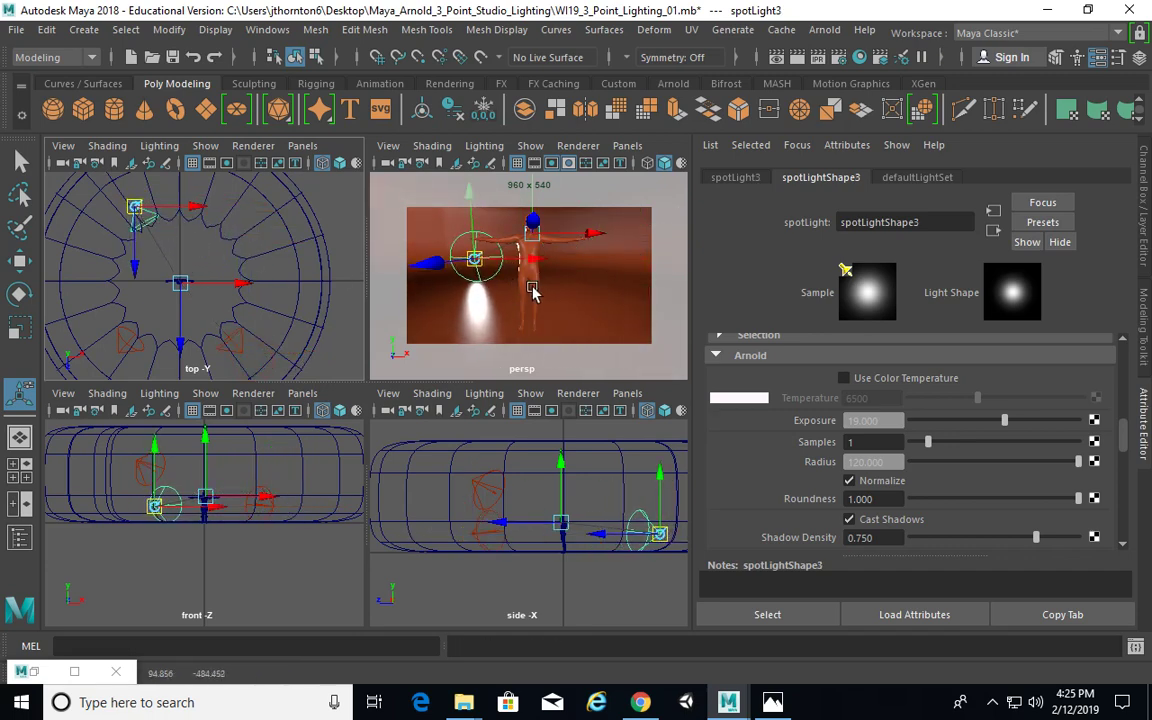
Adjust the third spotlight's height, lowering it to about the man's chest level in the perspective view, and shift it farther out to his side.
drag(662, 482, 658, 407)
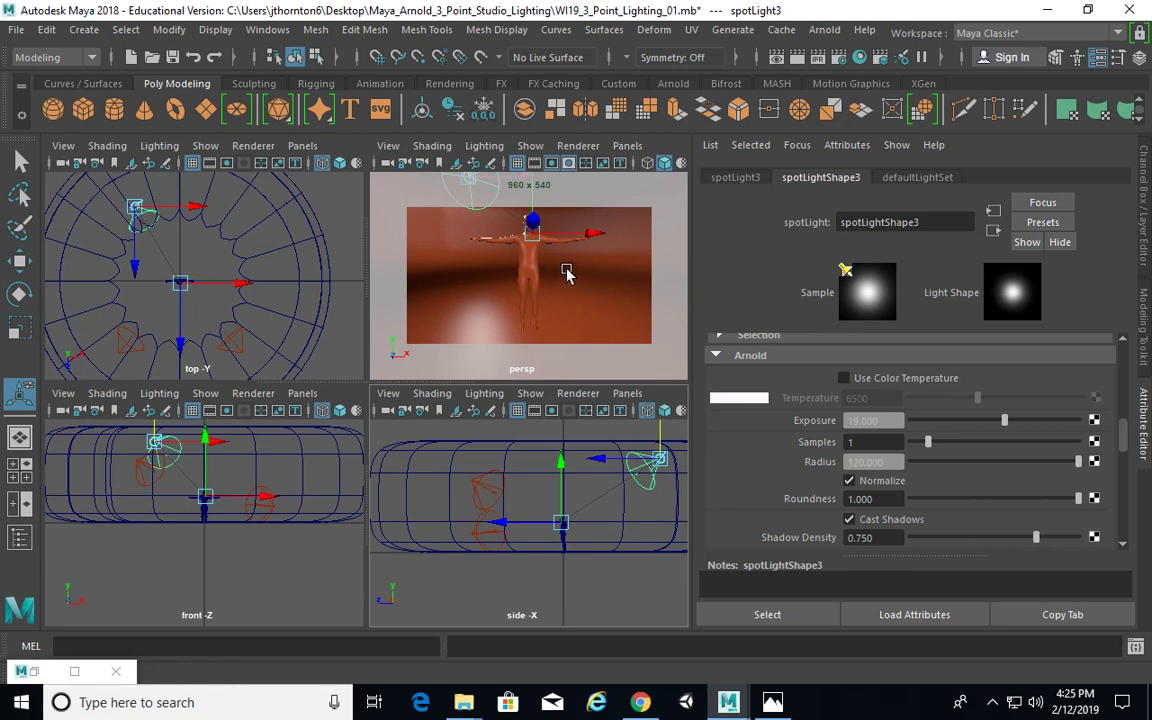
key(space)
drag(305, 200, 365, 198)
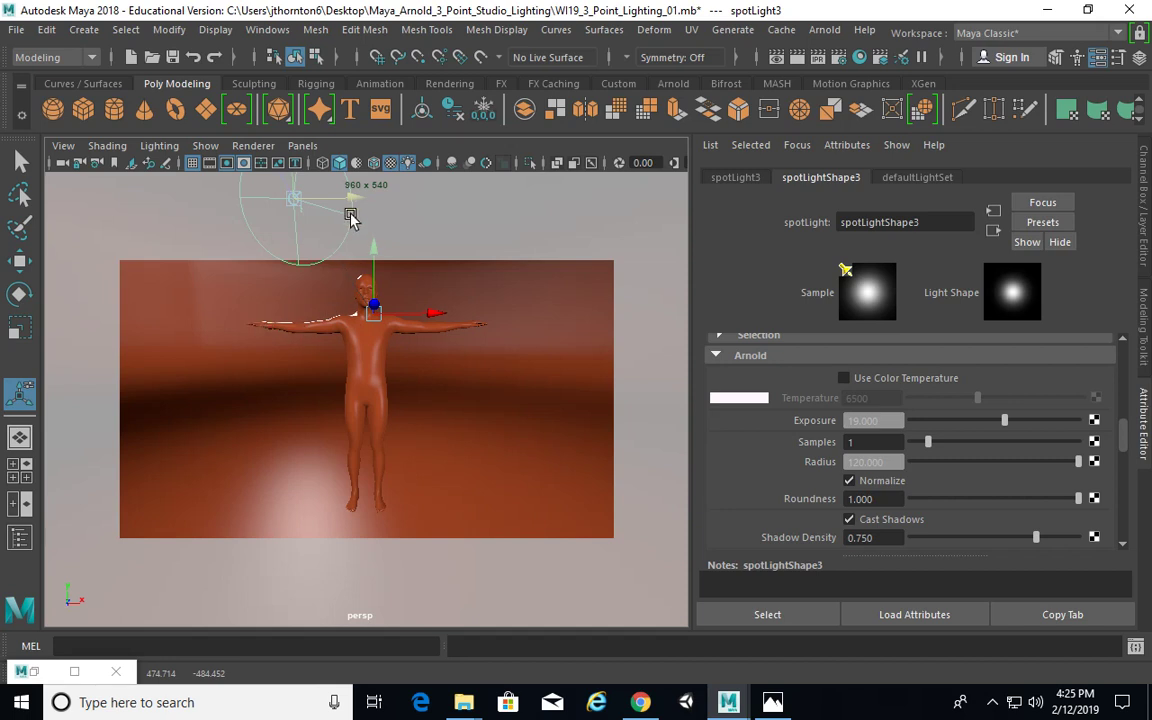
alt+middle_drag(386, 262, 391, 290)
alt+right_drag(476, 306, 441, 290)
alt+middle_drag(441, 290, 435, 270)
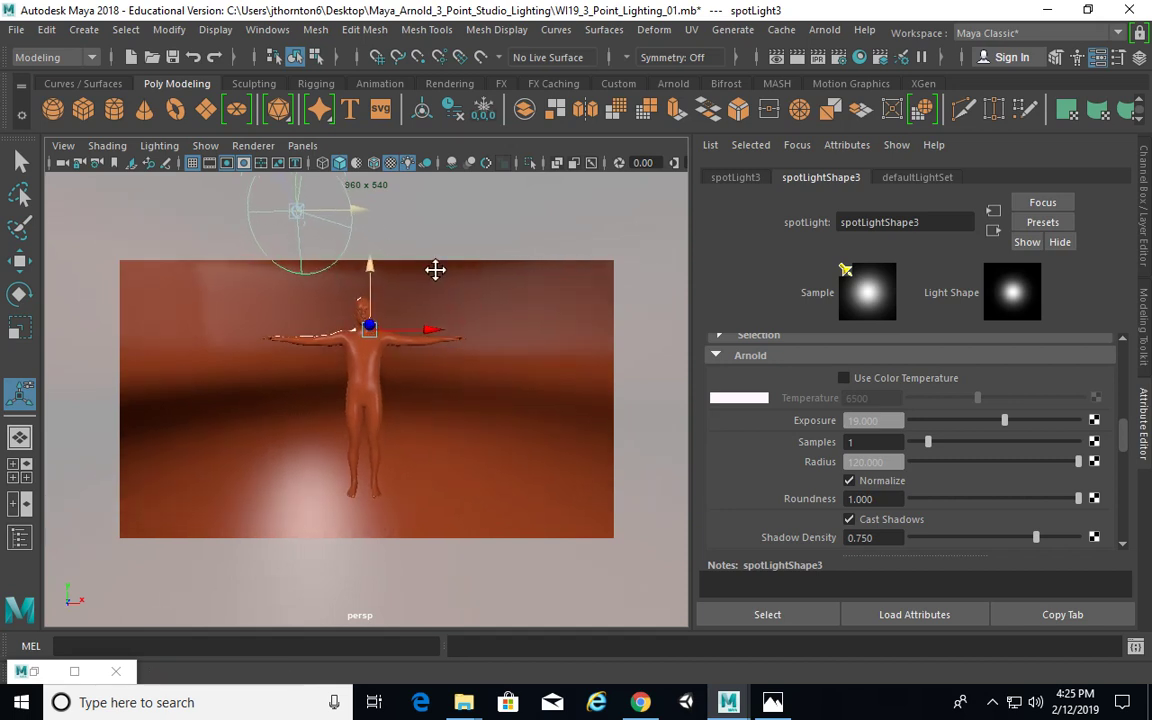
mouse_move(342, 206)
alt+mouse_down()
mouse_move(378, 244)
mouse_move(380, 287)
mouse_move(383, 257)
alt+mouse_up()
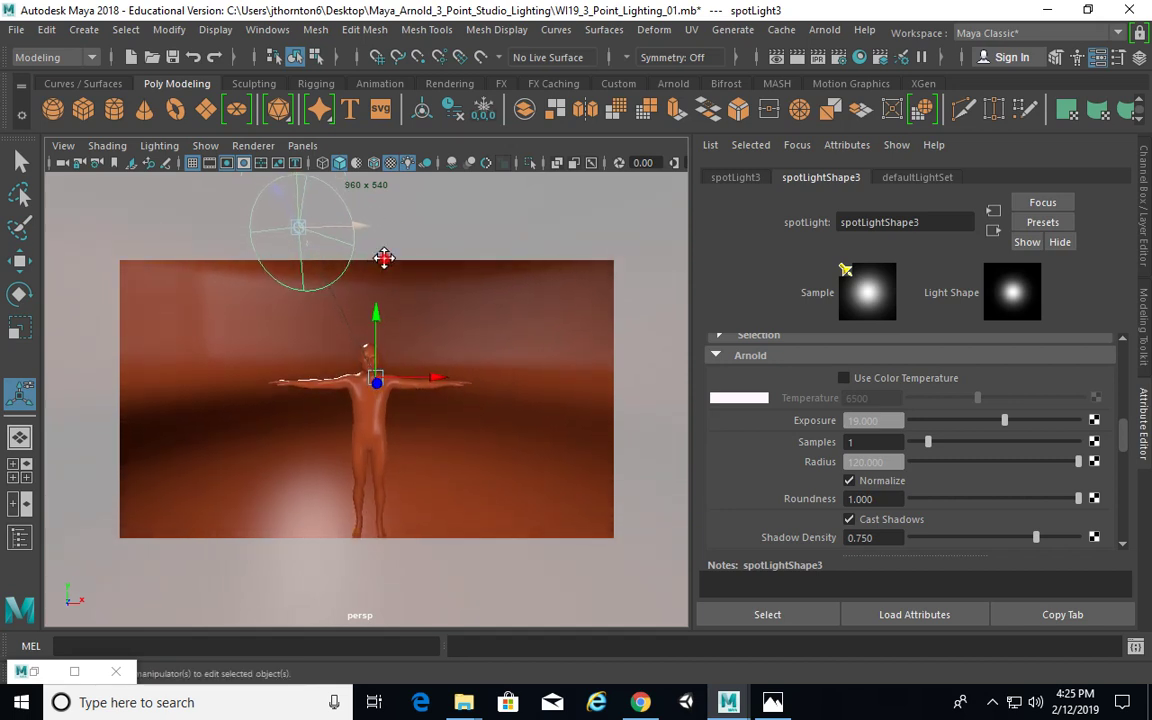
drag(301, 180, 303, 364)
drag(368, 415, 284, 398)
Try a raised duplicate of the third spotlight behind the man, and delete the duplicate.
key(ctrl+d)
drag(217, 350, 221, 240)
mouse_move(274, 308)
mouse_down()
mouse_move(309, 309)
mouse_move(264, 310)
mouse_up()
key(Delete)
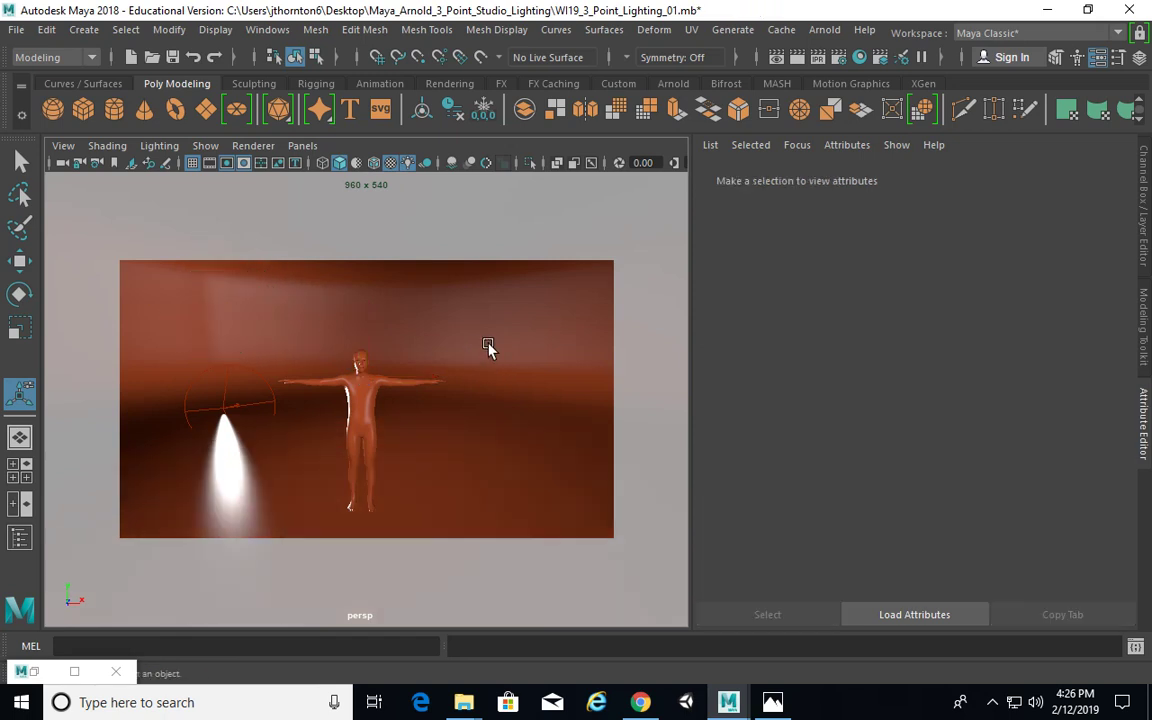
Raise the third spotlight slightly behind the man and reopen the Arnold RenderView.
click(242, 376)
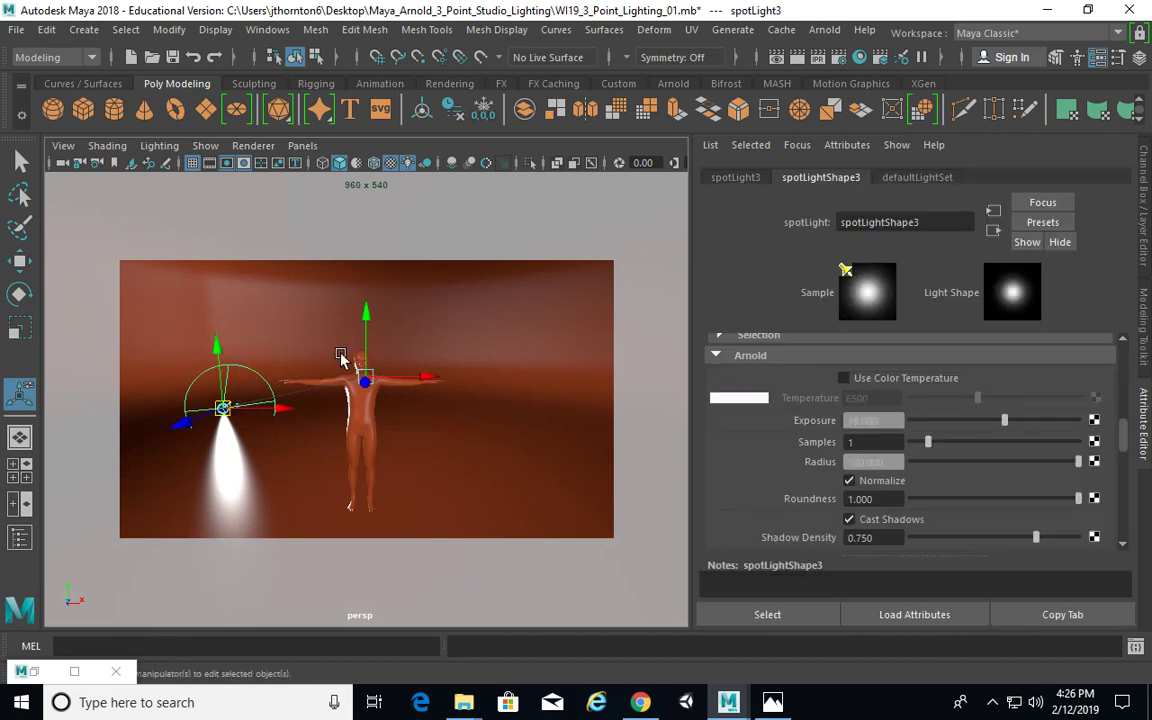
alt+drag(445, 347, 470, 340)
drag(206, 332, 206, 326)
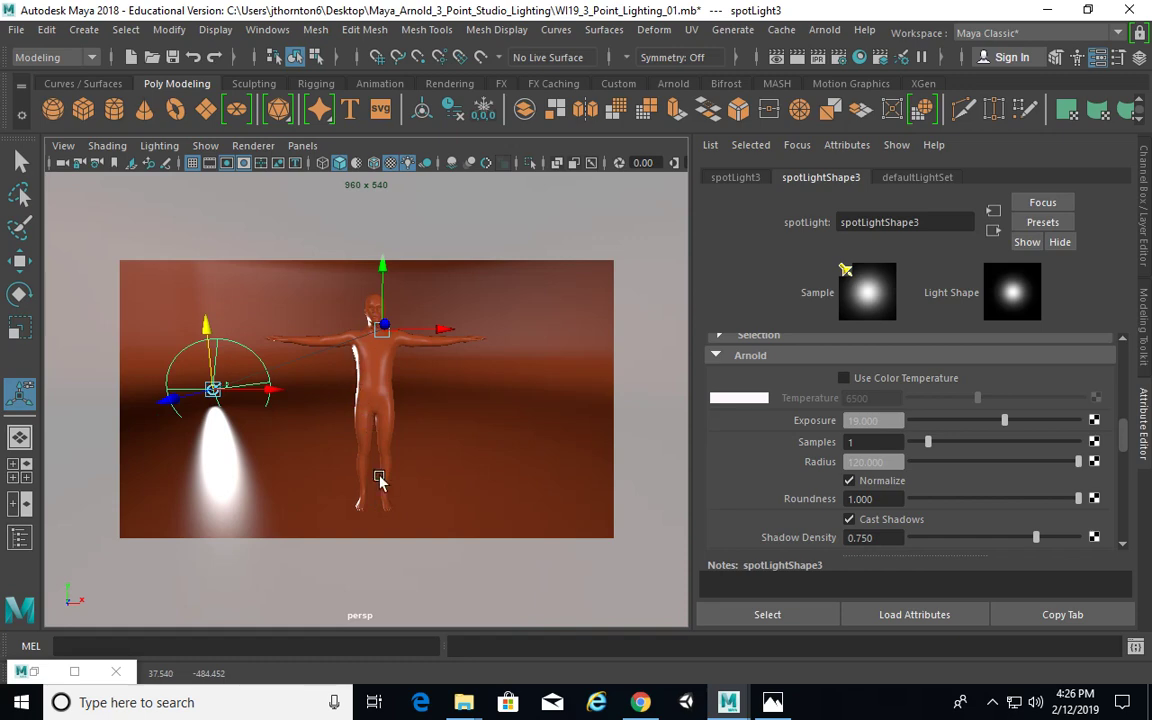
click(36, 673)
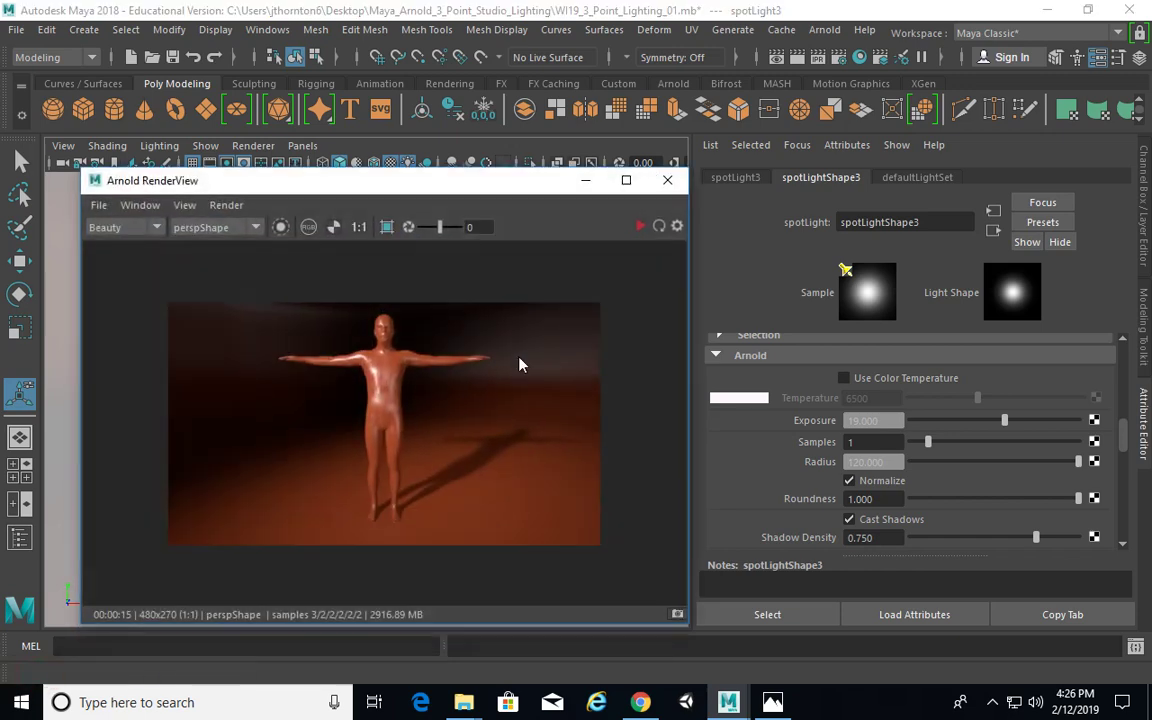
Start the Arnold render and raise the third spotlight to about the man's shoulder height in the perspective view, checking the updated render.
click(640, 226)
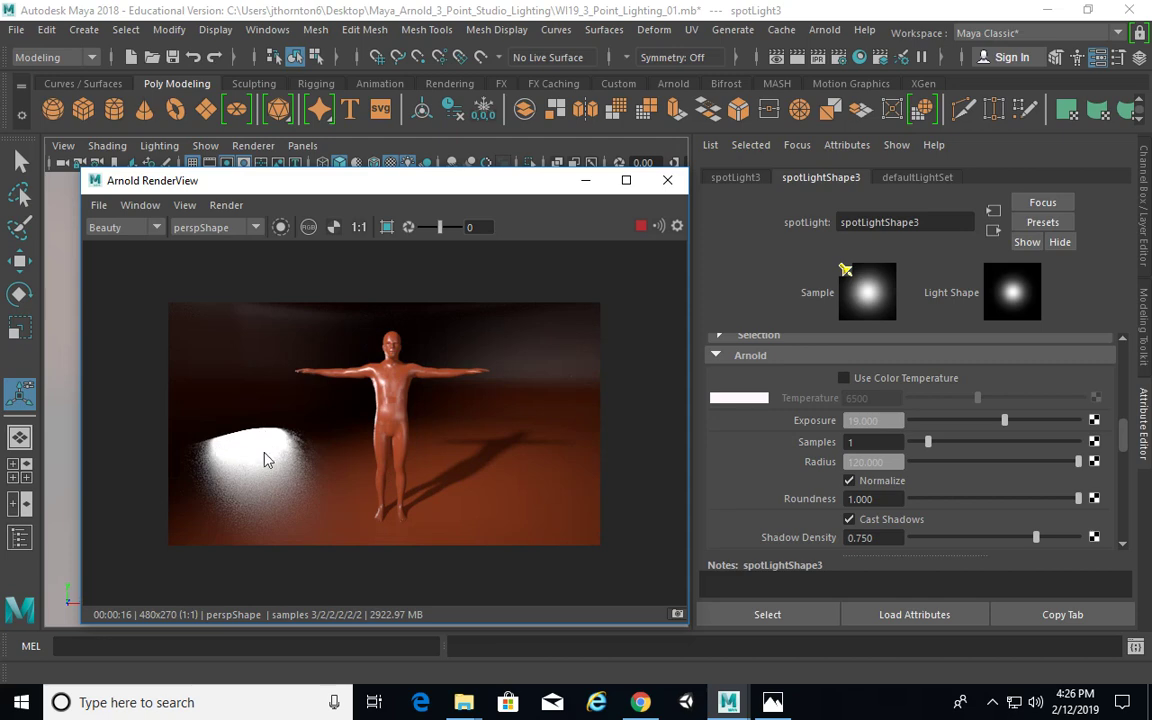
click(586, 180)
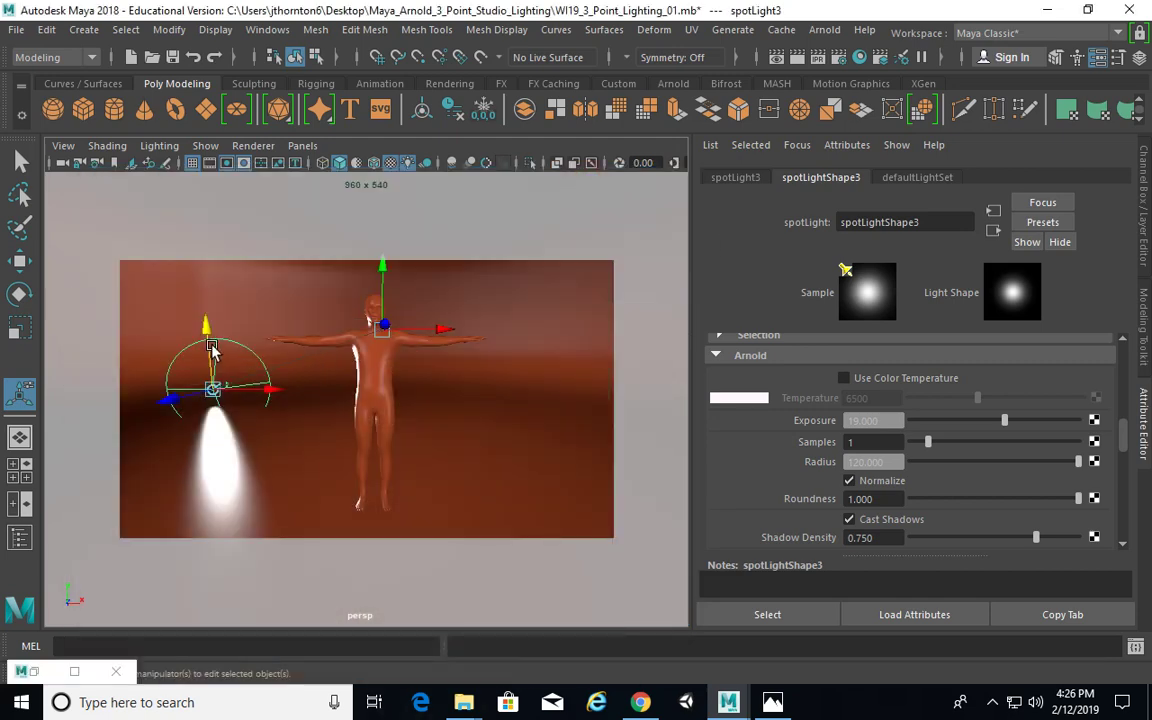
drag(207, 327, 203, 268)
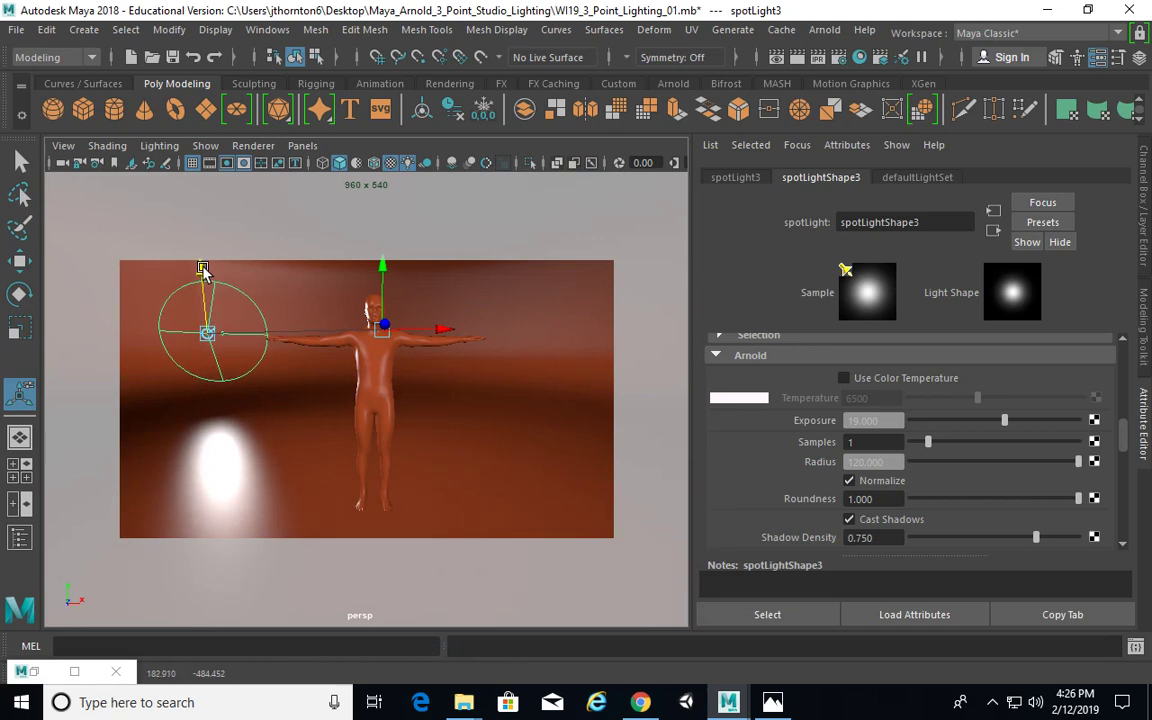
click(26, 672)
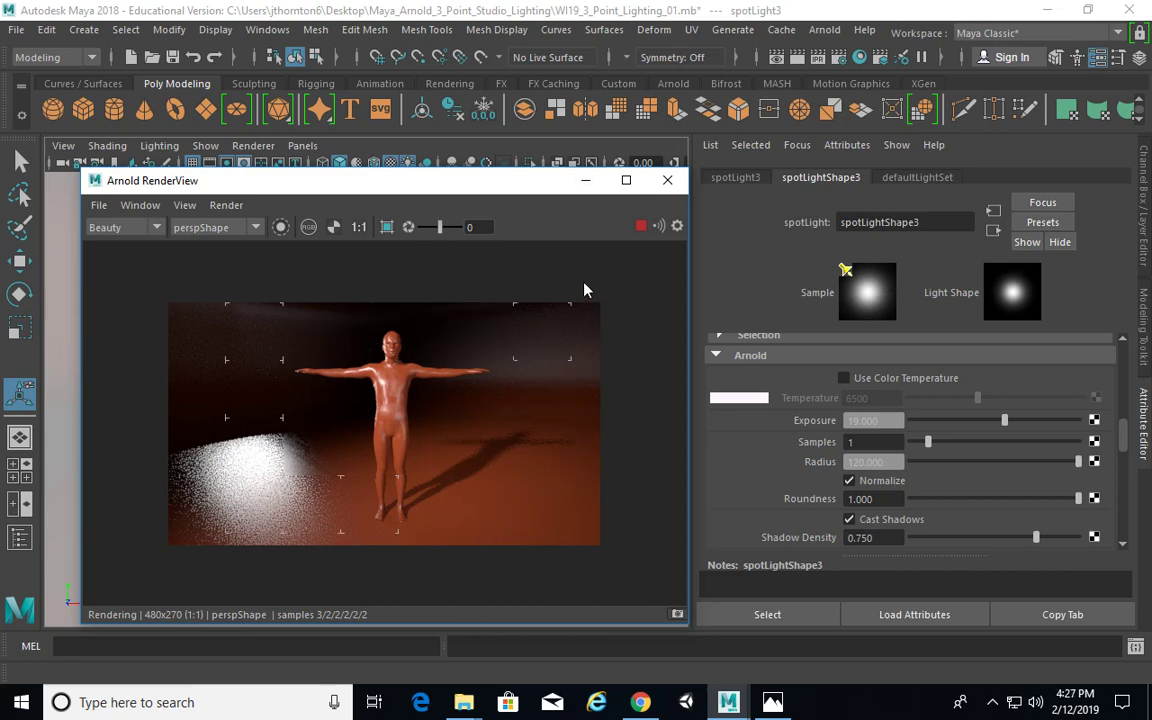
click(584, 182)
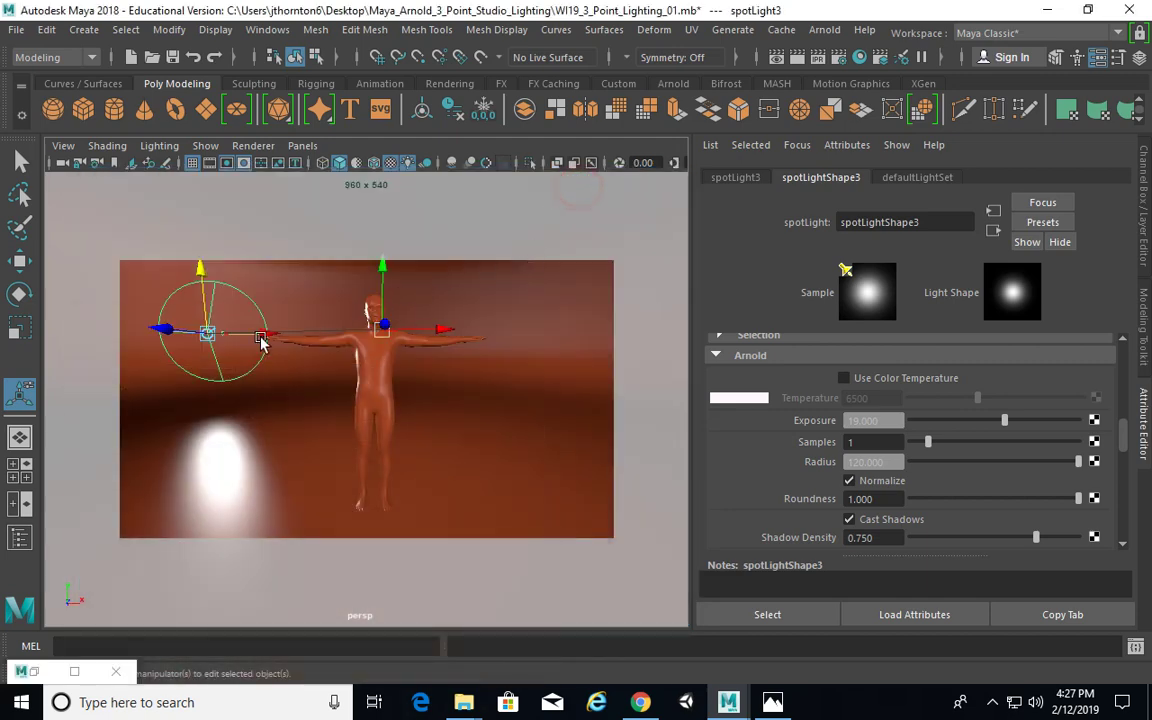
Set the third spotlight's Specular visibility to 0 and bring back the Arnold RenderView, placed clear of the light's attributes.
drag(1128, 443, 1127, 470)
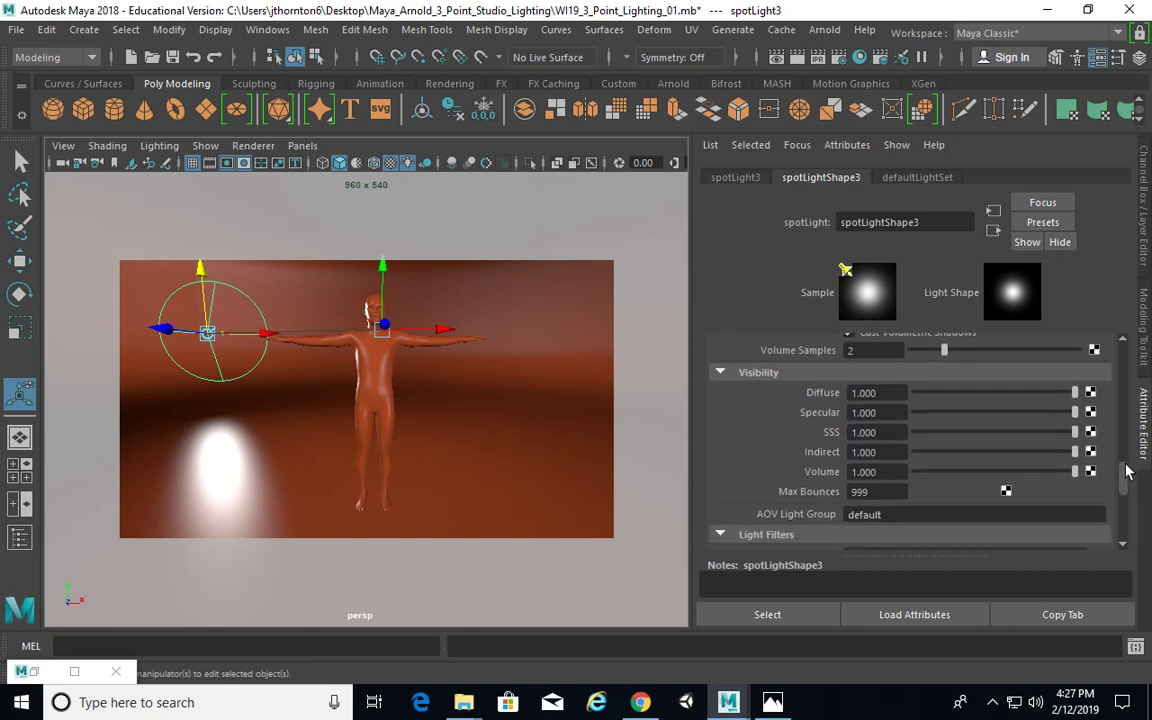
double_click(865, 406)
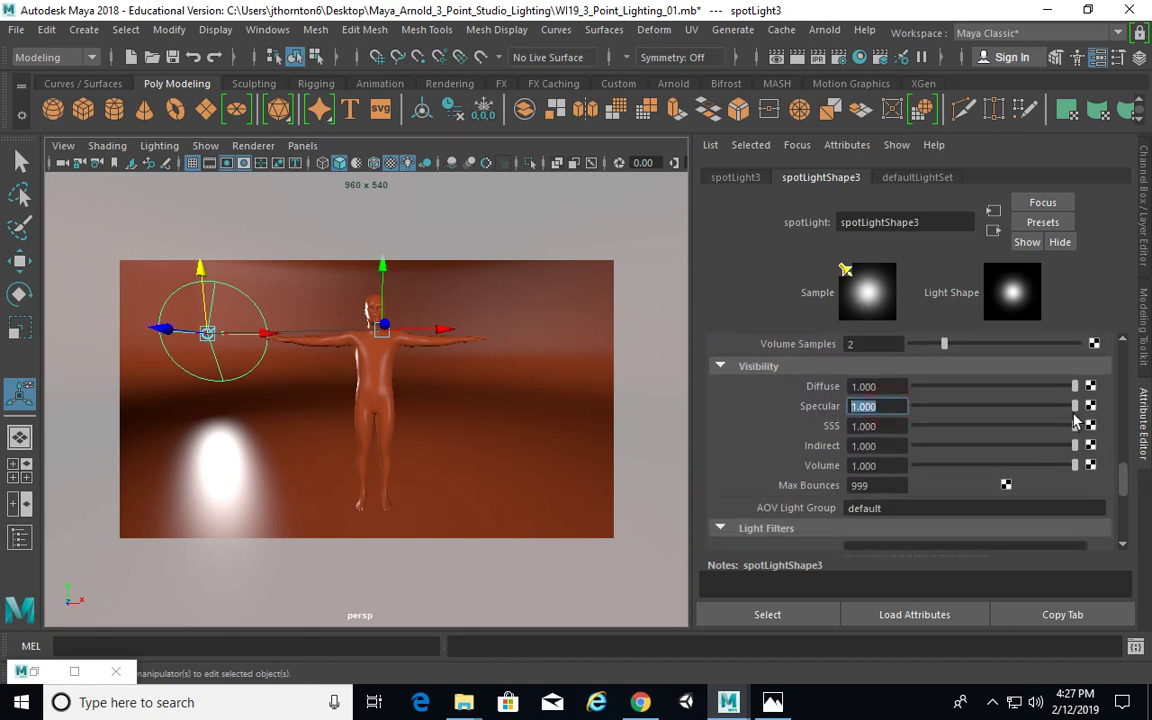
drag(1024, 408, 653, 426)
click(40, 674)
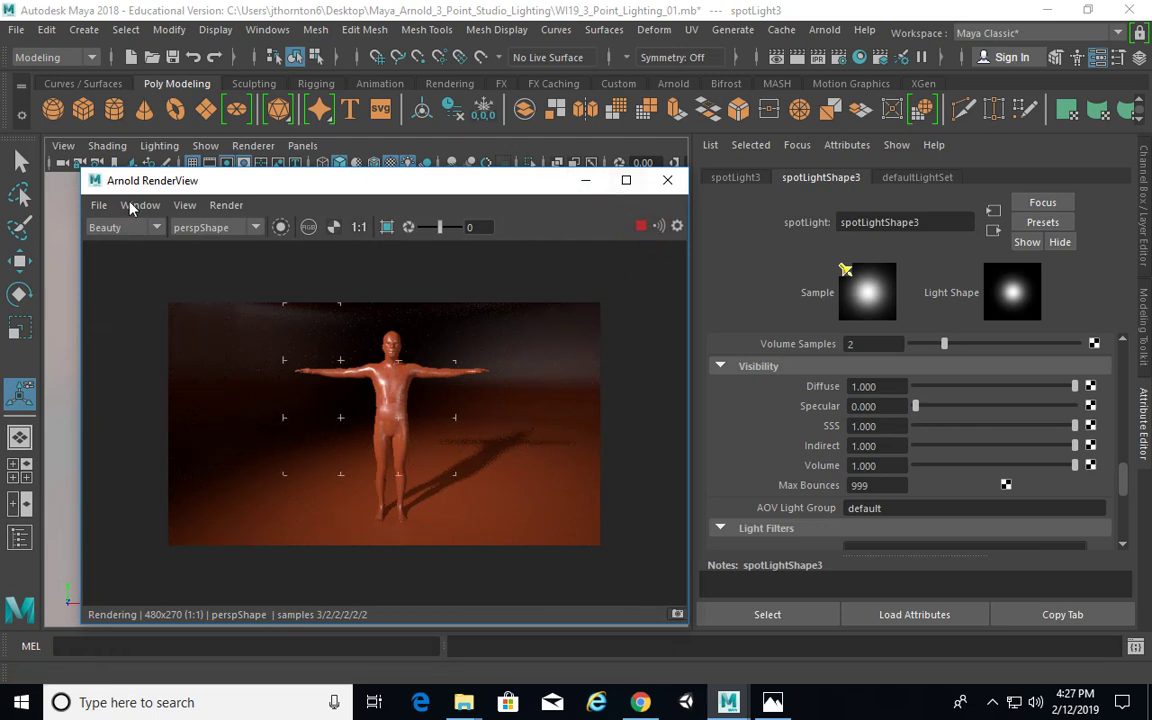
mouse_move(216, 188)
mouse_down()
mouse_move(230, 204)
mouse_move(205, 211)
mouse_move(198, 200)
mouse_up()
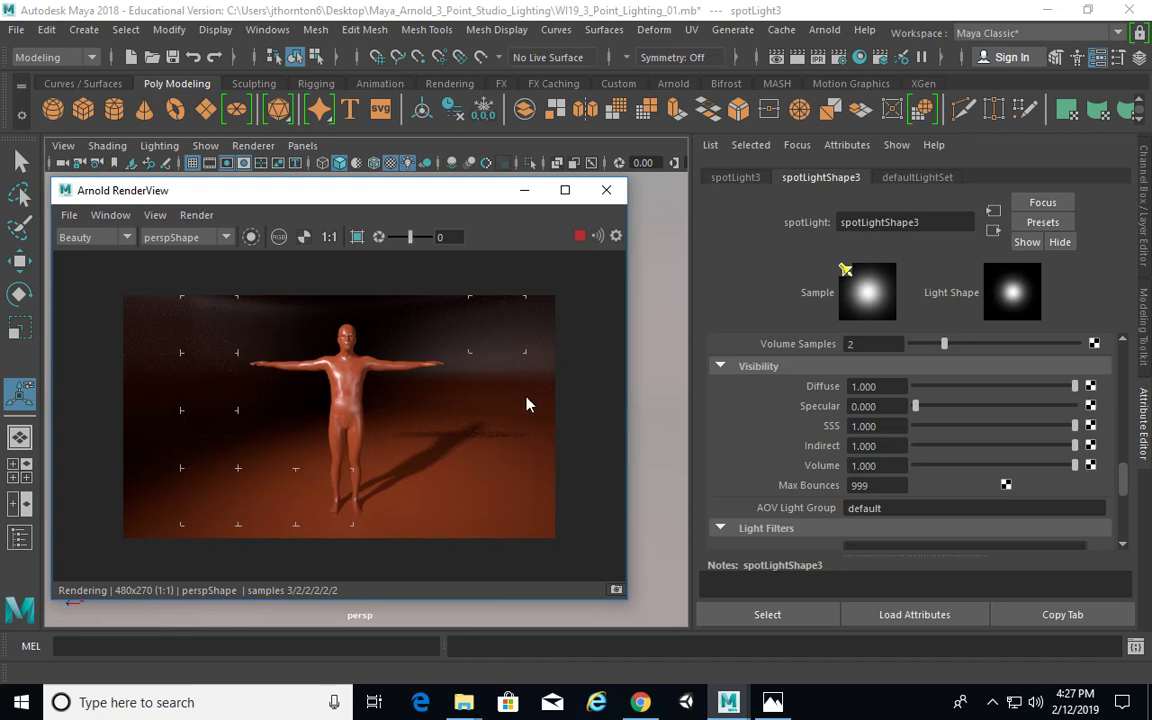
Try small Specular visibility values of 0.017, 0.005 and 0.011 on the third spotlight.
drag(920, 406, 918, 408)
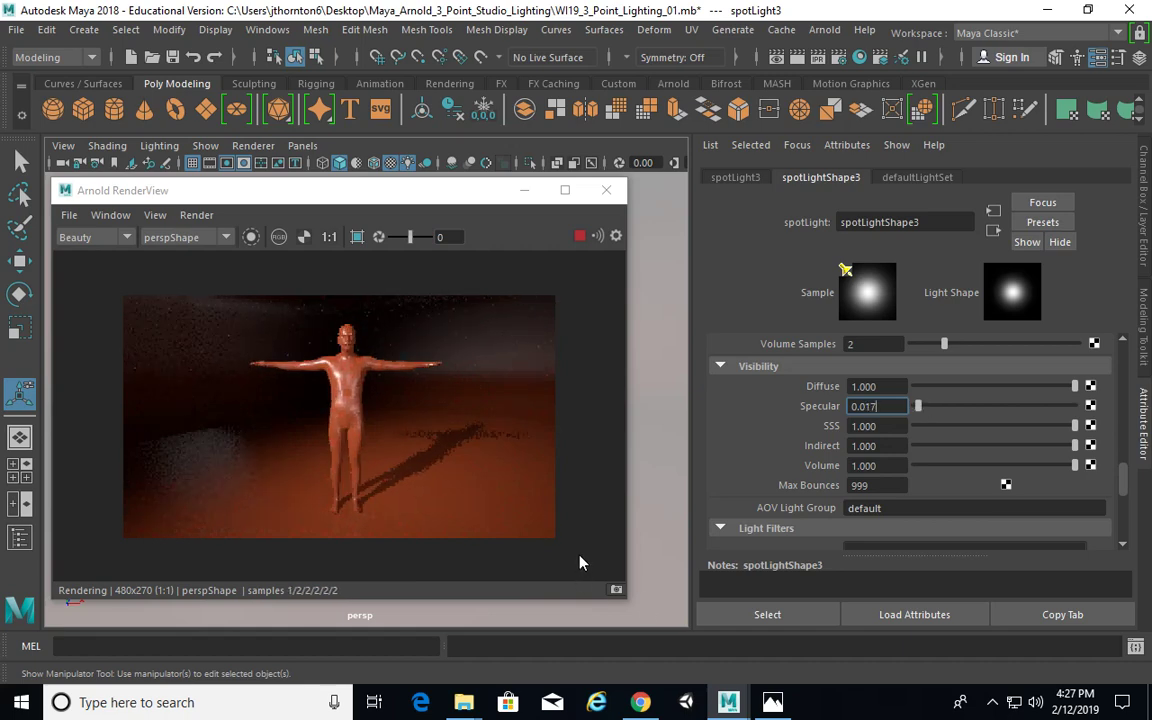
double_click(890, 412)
text(0.005)
key(Return)
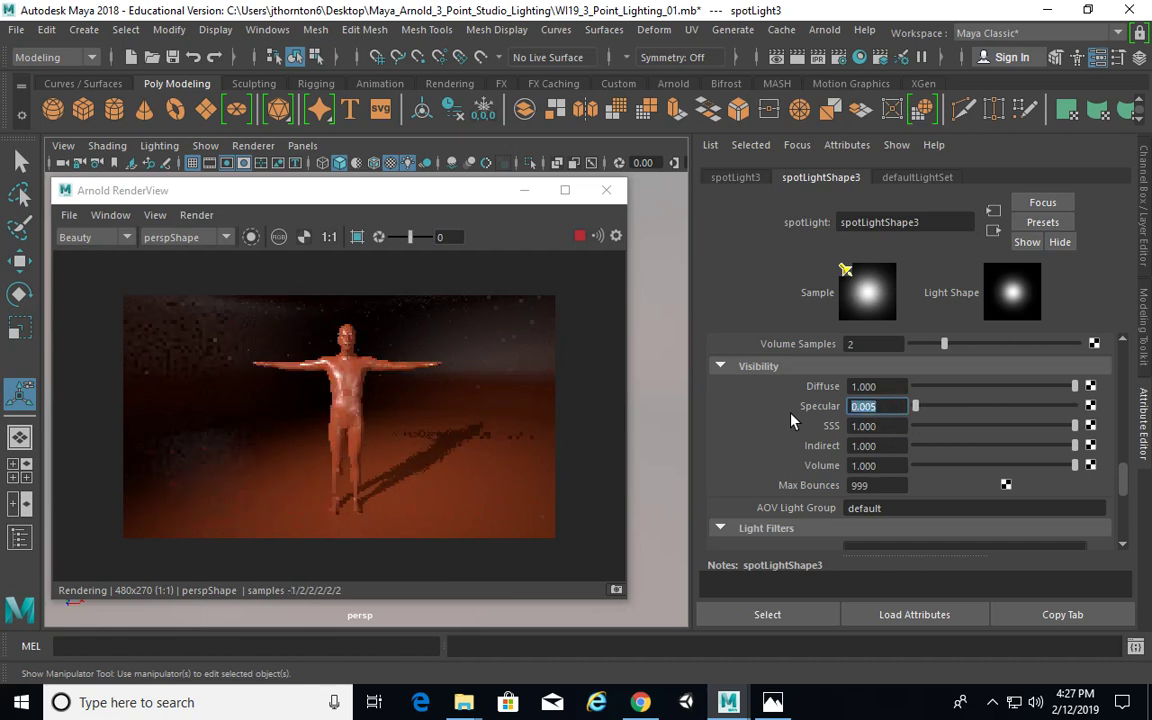
click(886, 406)
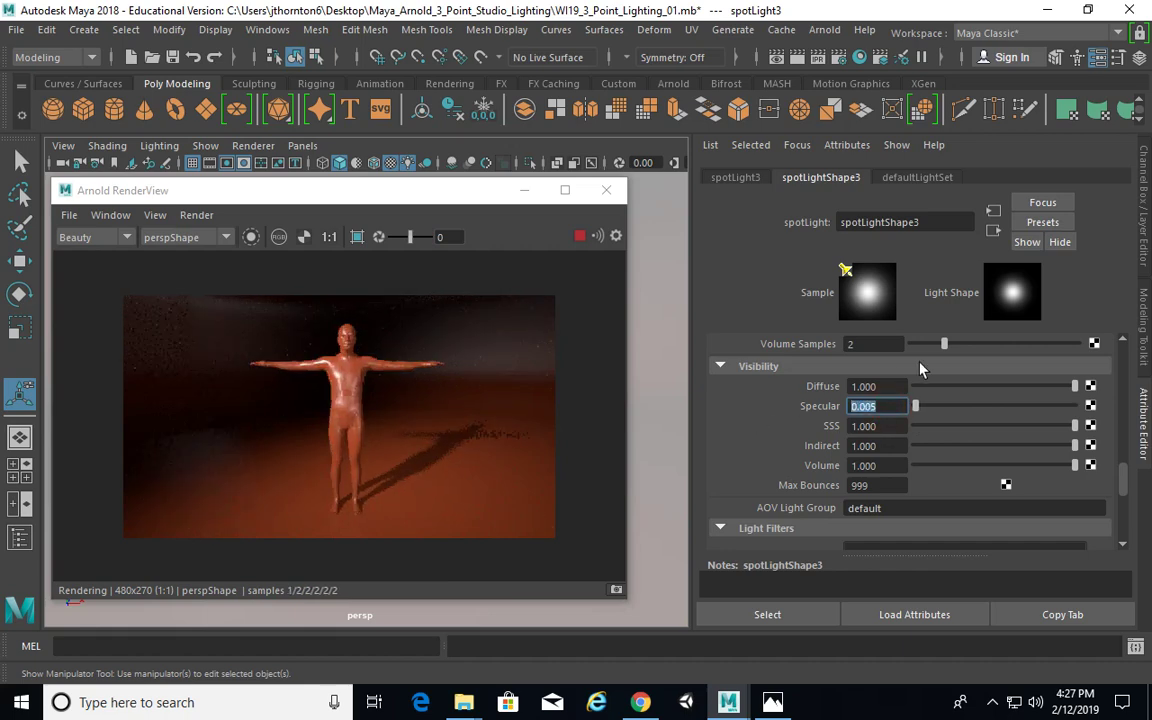
drag(920, 408, 918, 420)
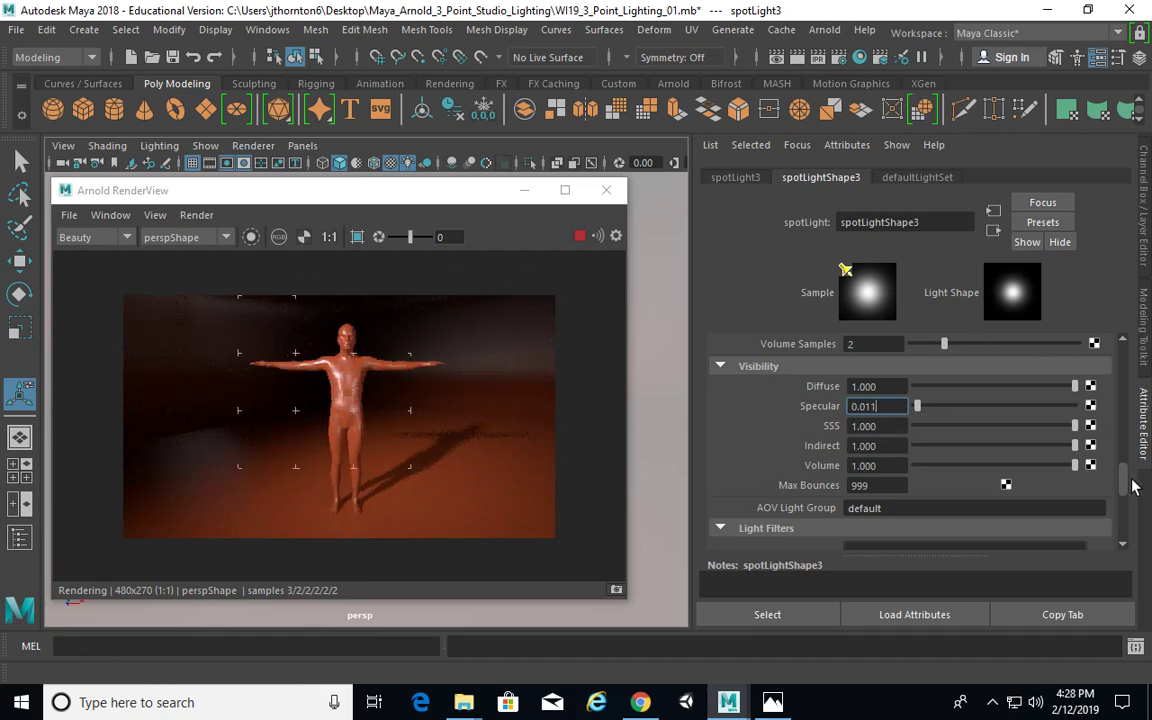
Set the third spotlight's Exposure to 25 and its Specular visibility to 0.
drag(1126, 481, 1126, 483)
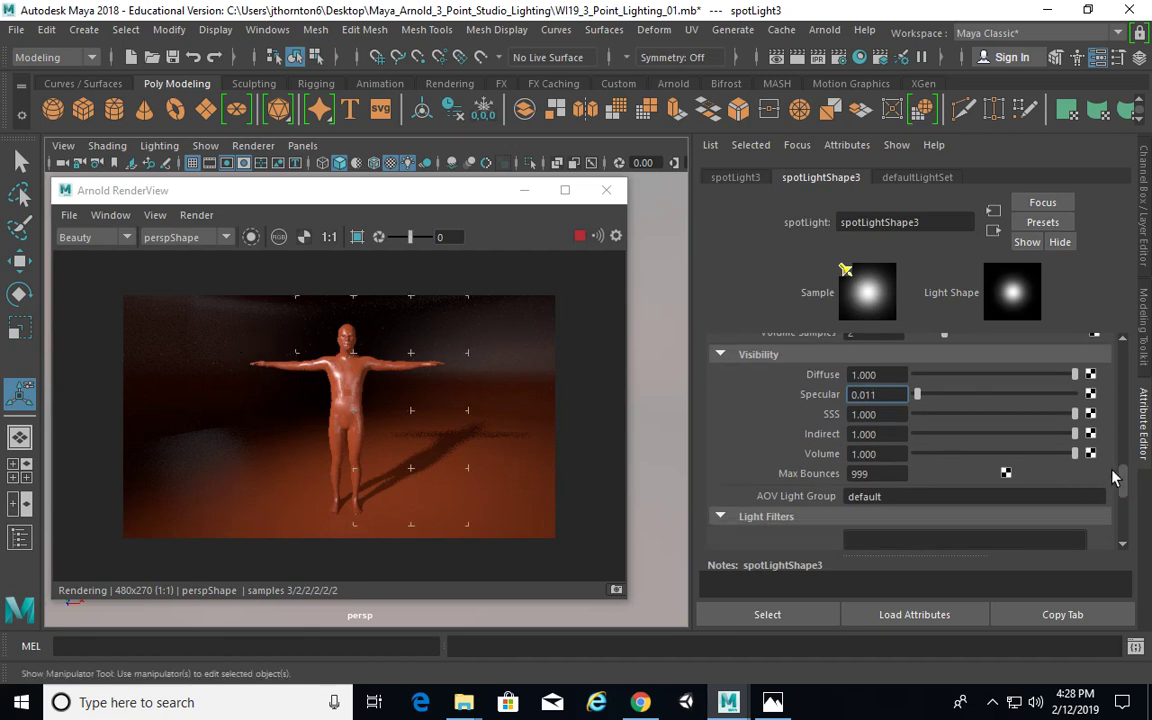
drag(1128, 487, 1127, 472)
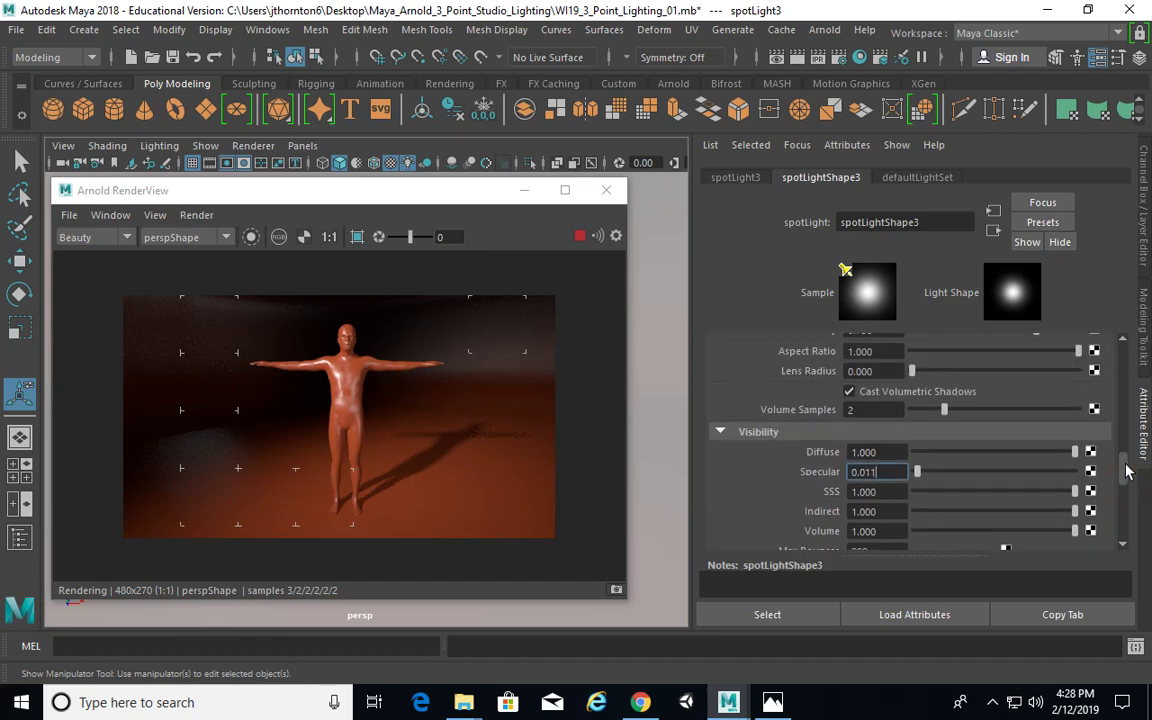
scroll(918, 427, up, 5)
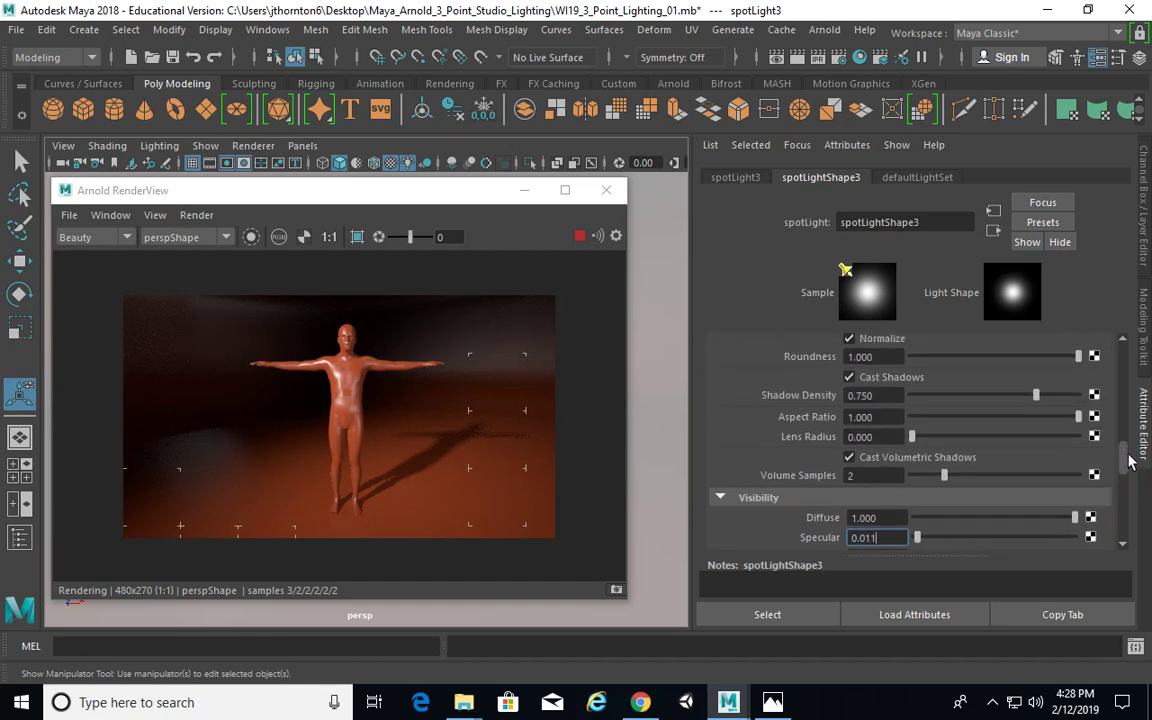
click(872, 409)
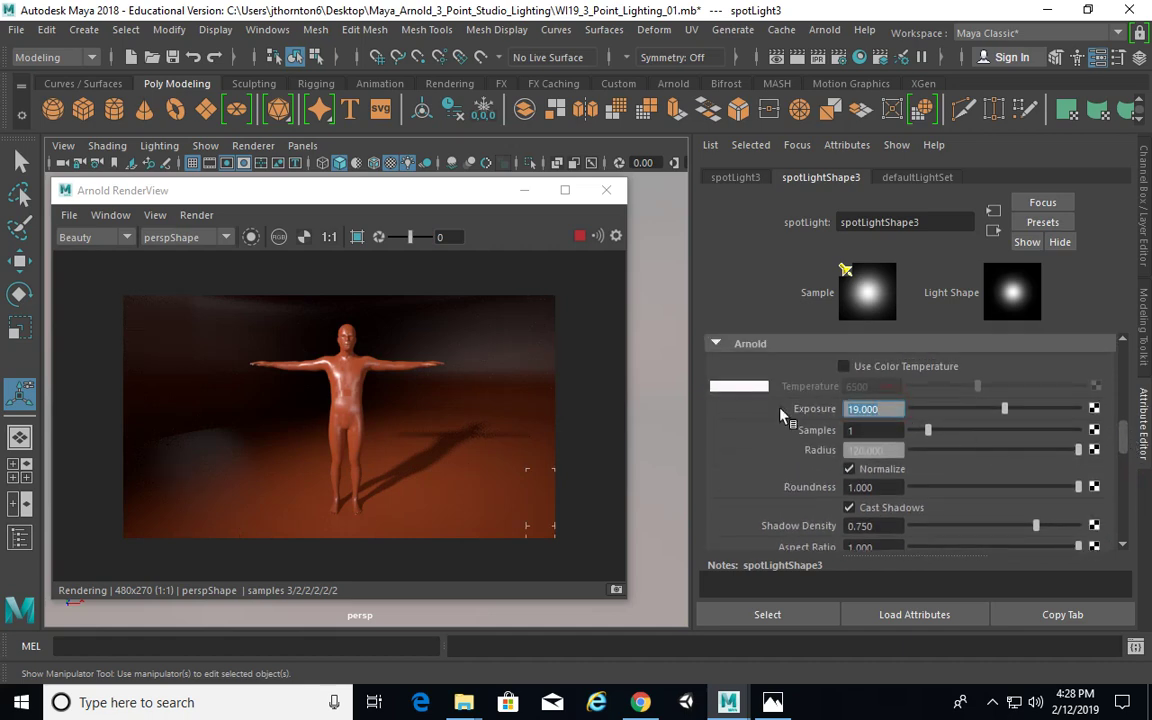
text(25)
key(Return)
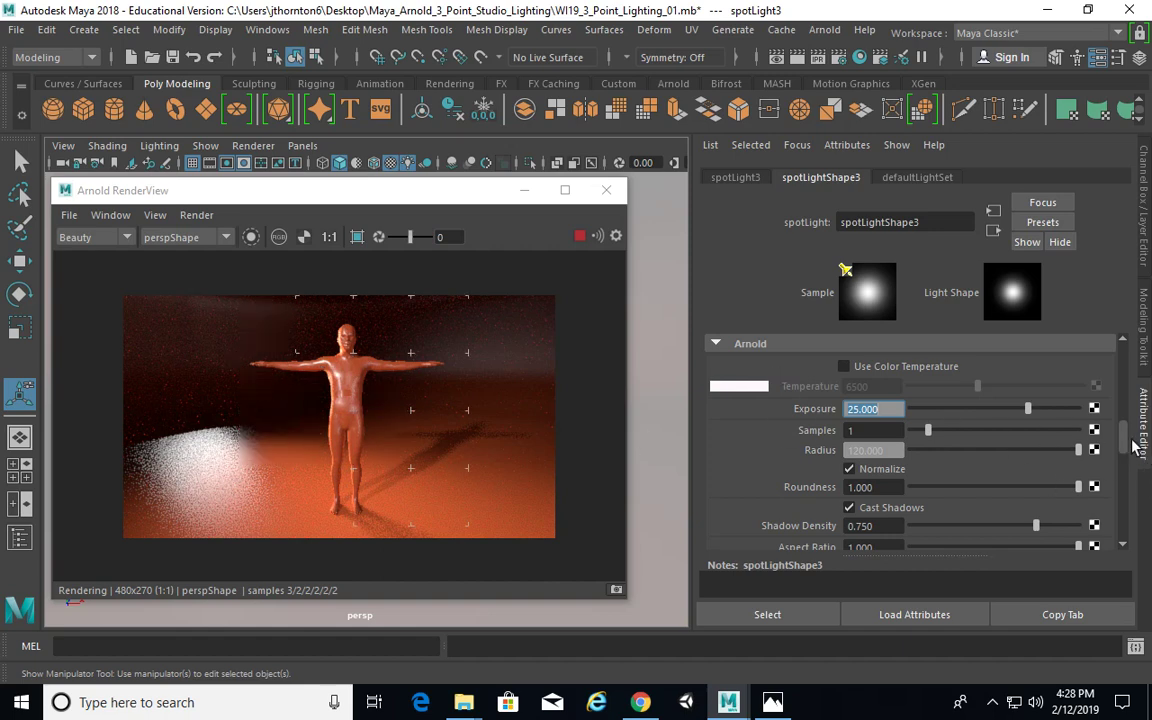
drag(1124, 438, 1125, 473)
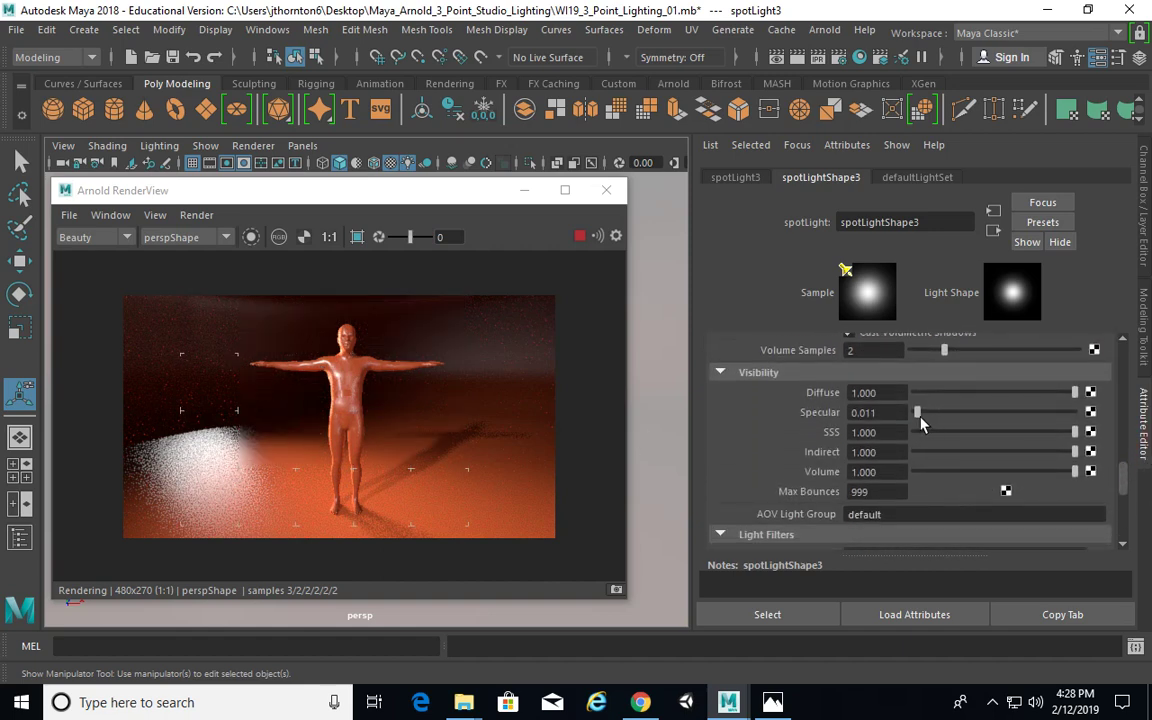
drag(921, 420, 906, 420)
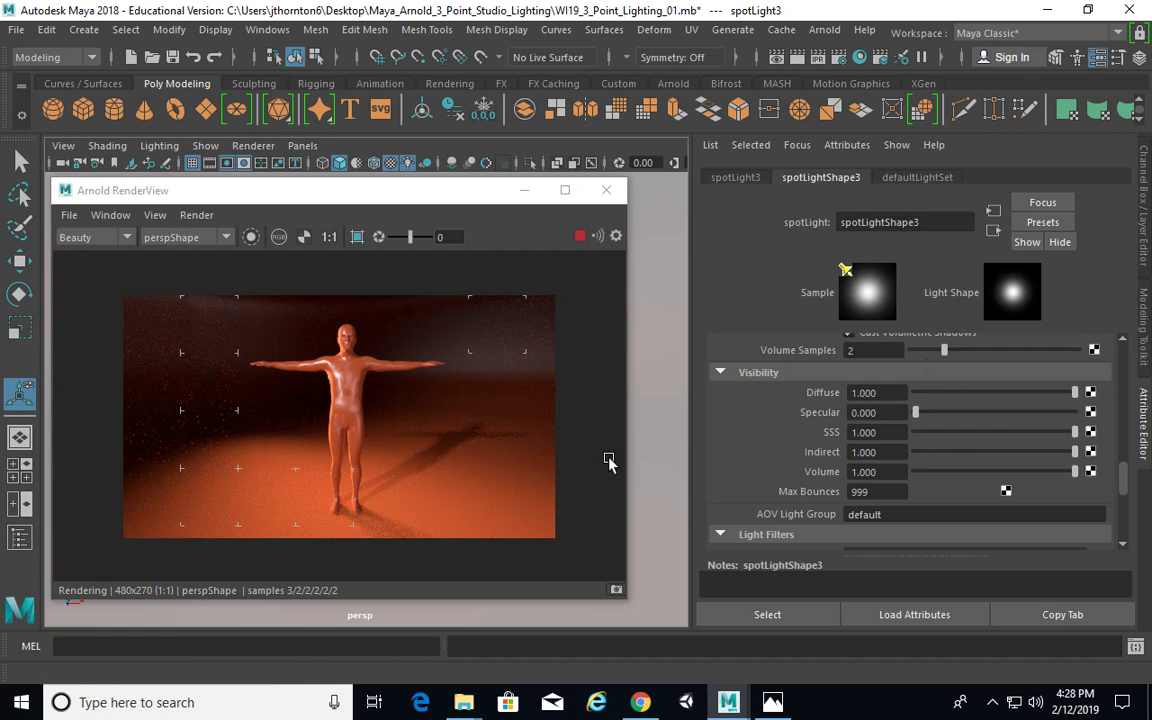
Try an Exposure of 26 on the third spotlight, and return it to 25.
drag(1122, 473, 1127, 435)
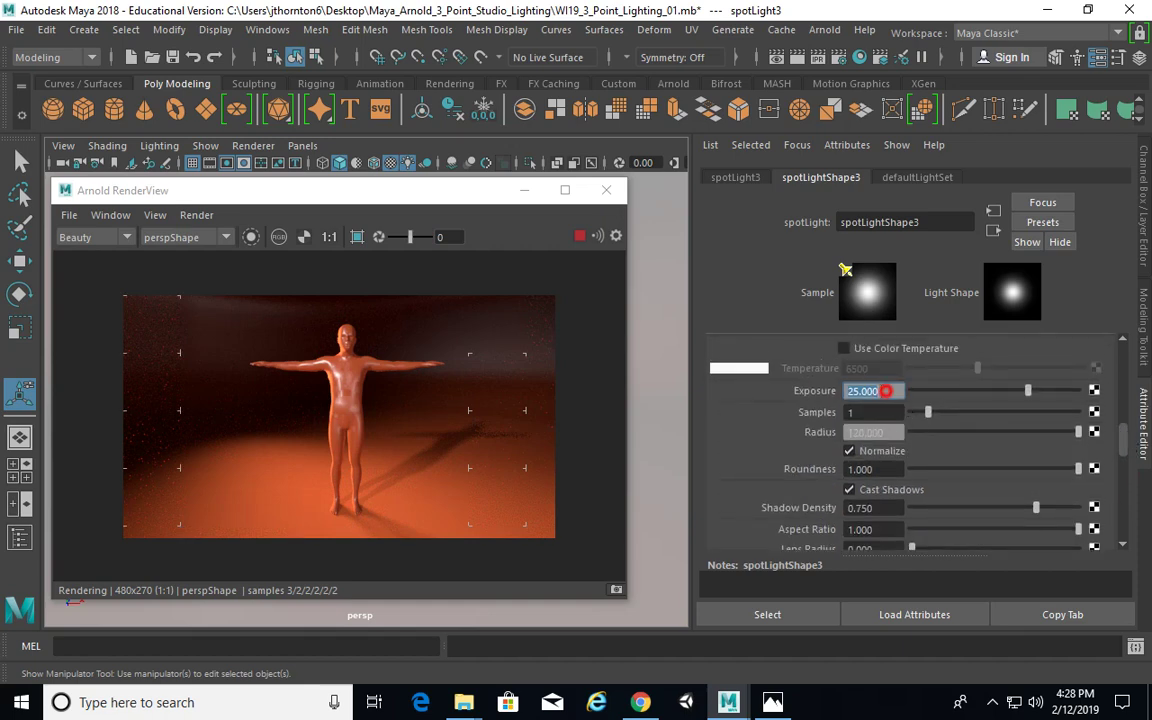
text(26)
key(Return)
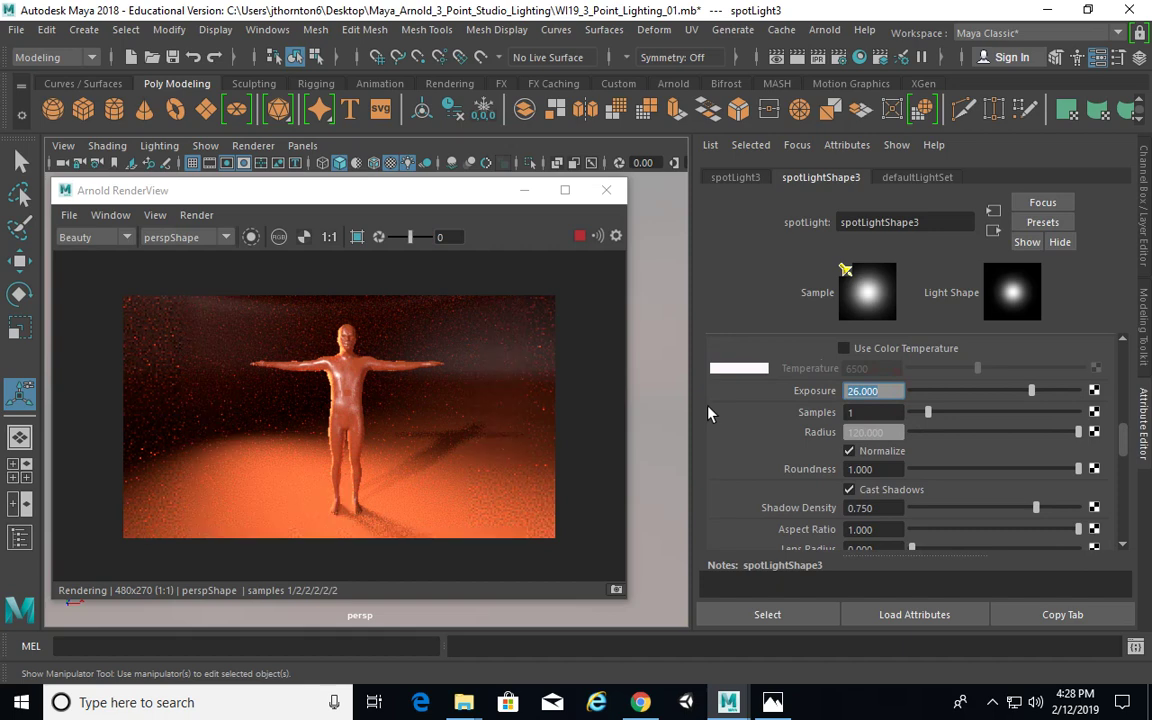
text(25)
key(Return)
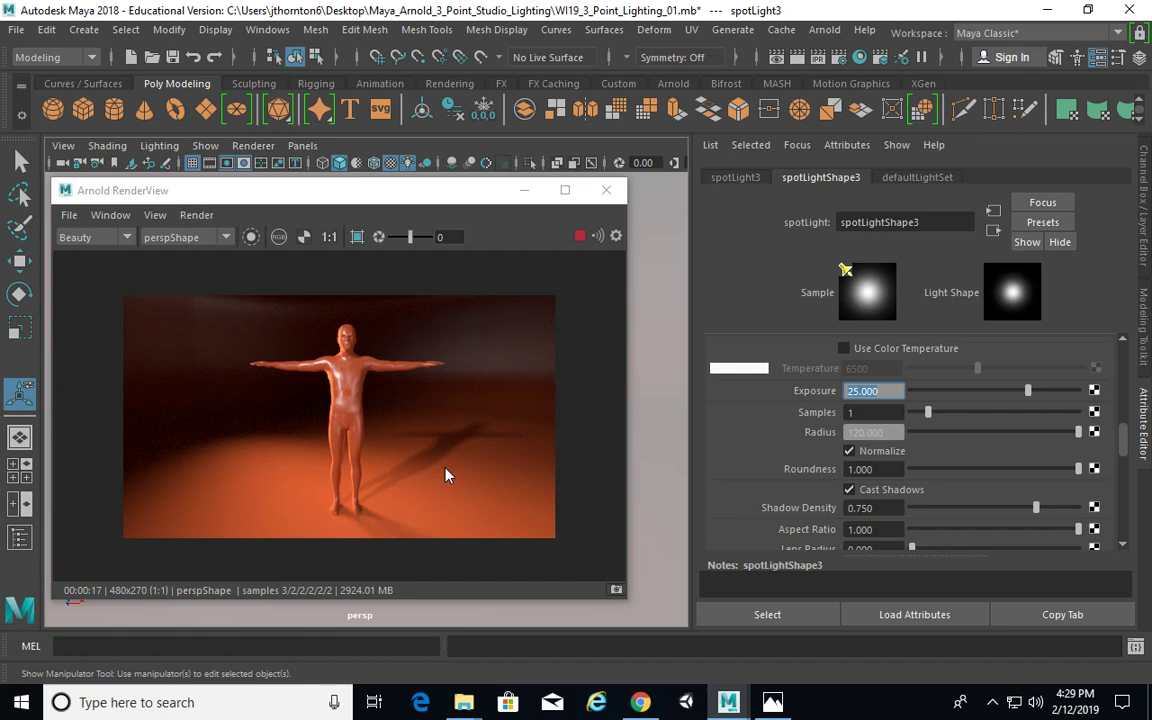
Minimize the render window, select the second spotlight in the top view and give it a pale orange colour (H 18.748, S 0.686, V 0.710).
click(524, 190)
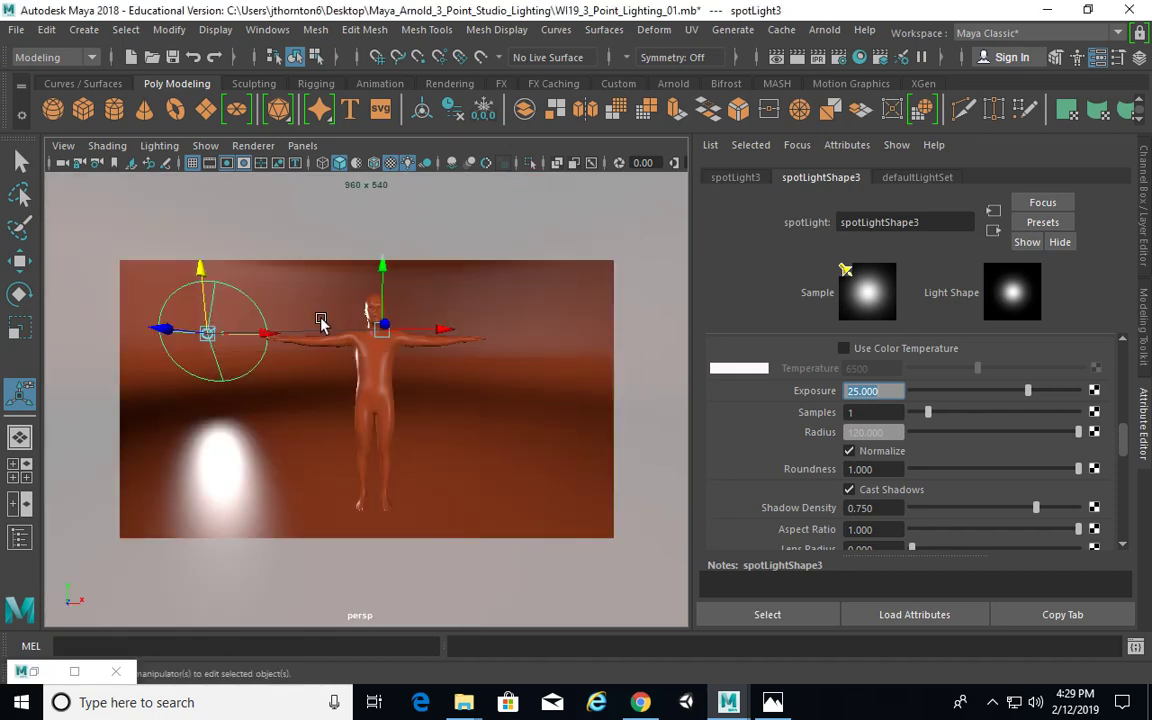
key(space)
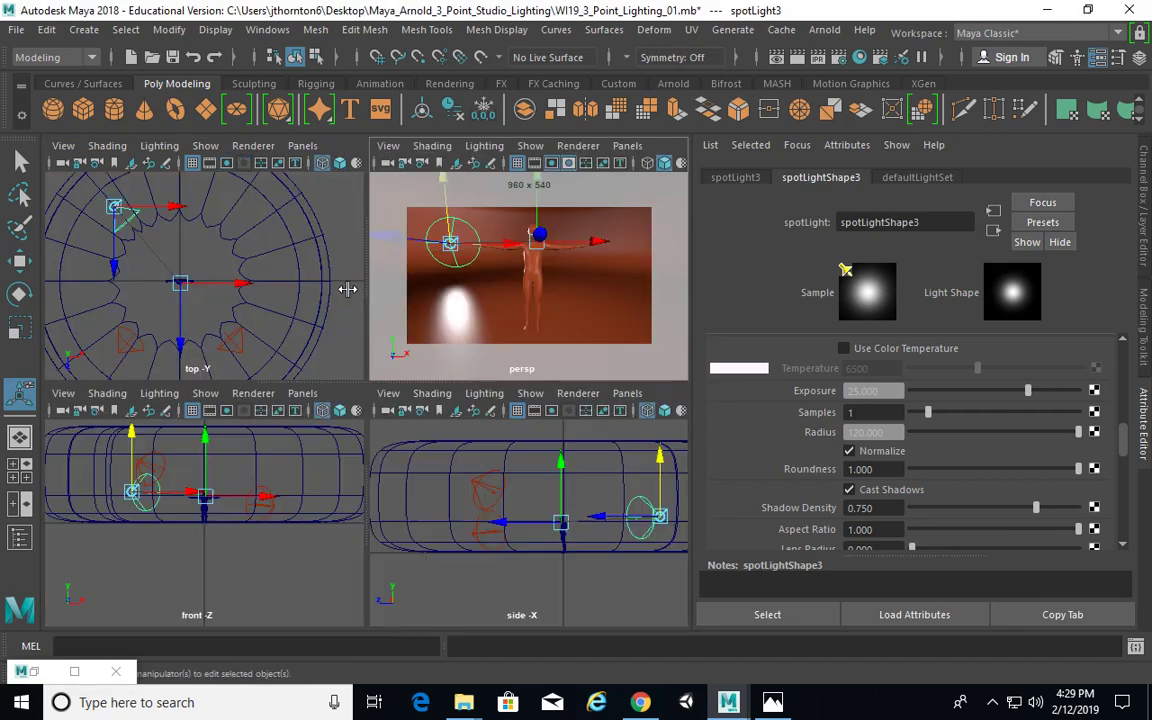
click(241, 348)
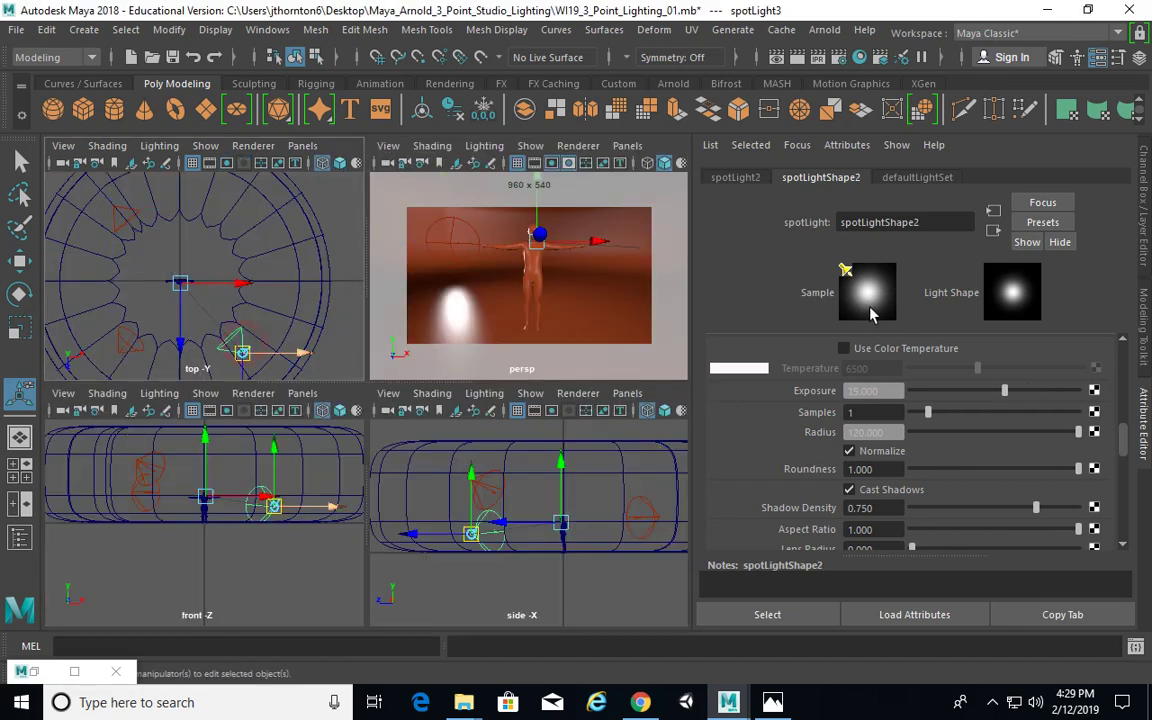
scroll(1018, 405, up, 5)
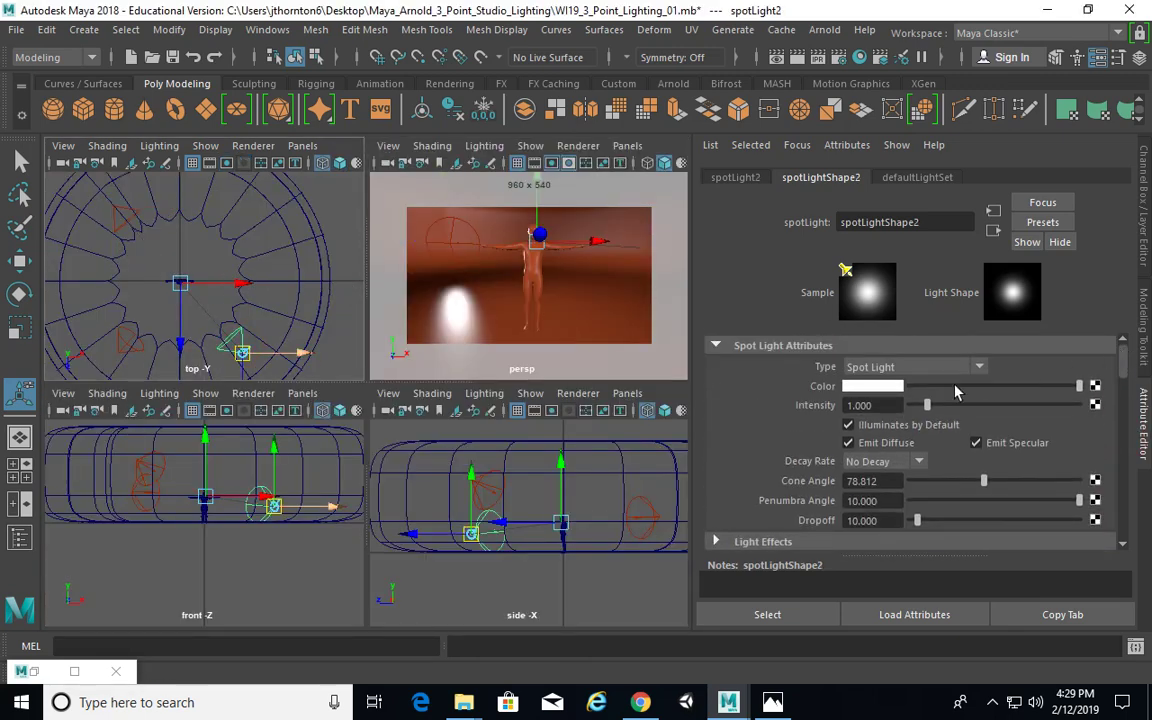
click(882, 387)
drag(1057, 382, 1023, 420)
drag(1058, 375, 1067, 393)
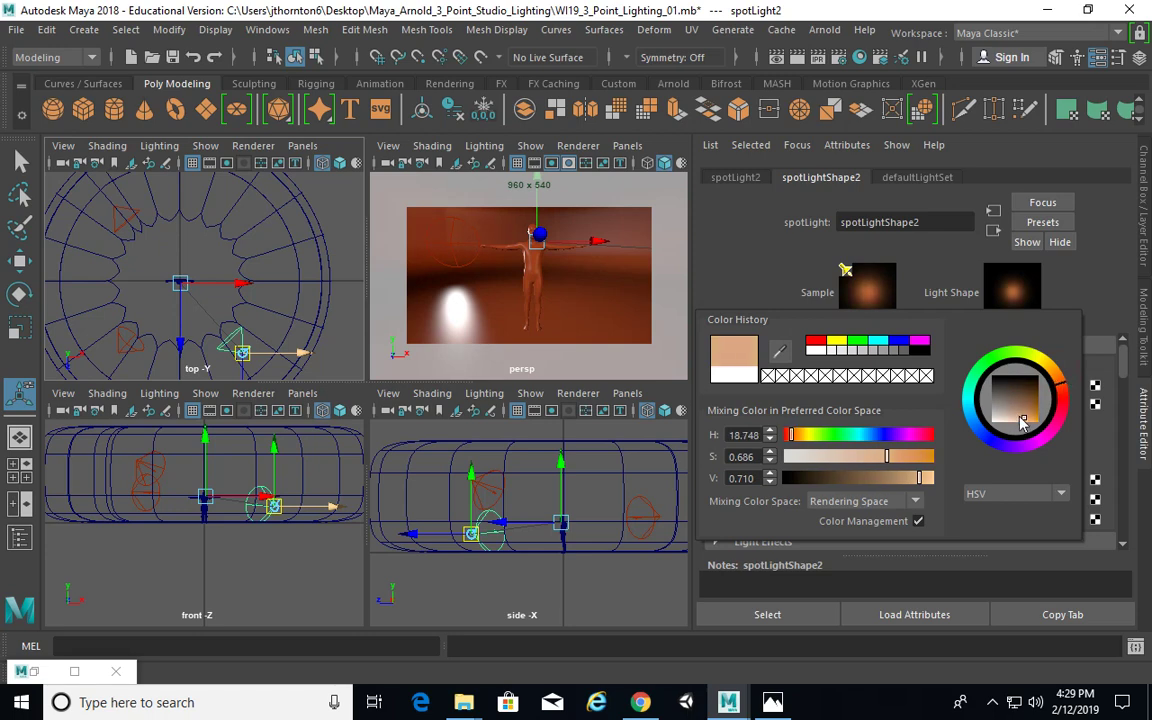
Apply the same pale orange colour from the colour history to the first spotlight and the third spotlight.
click(120, 345)
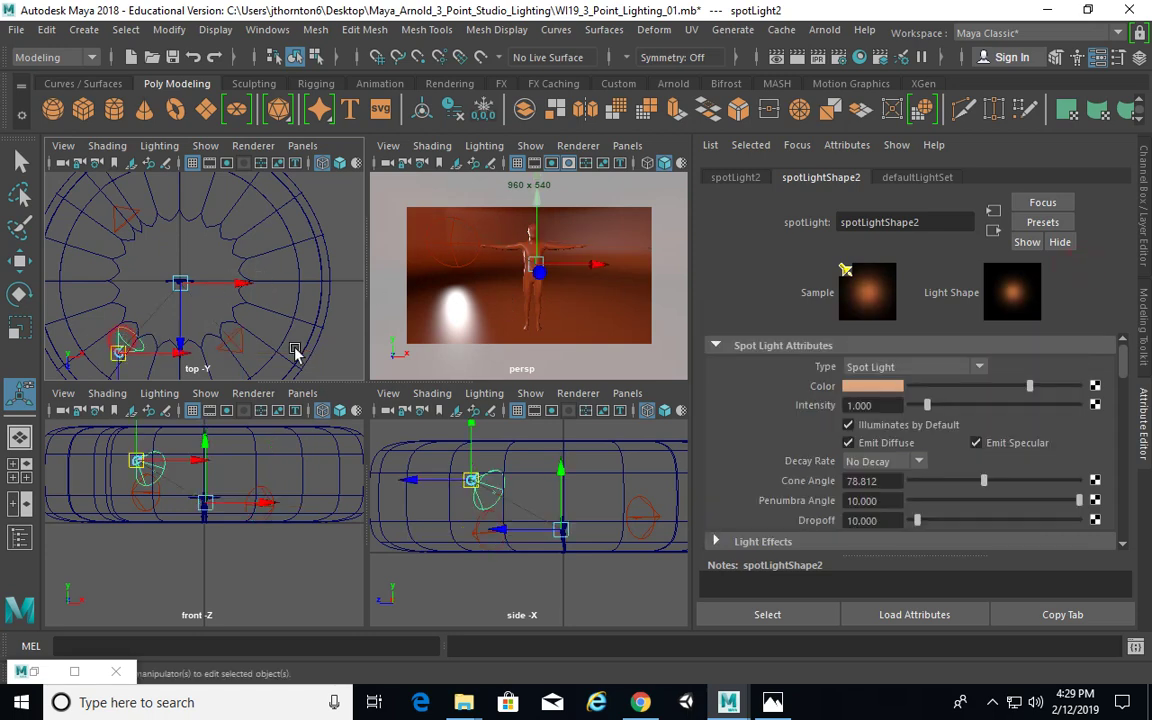
click(872, 386)
click(782, 374)
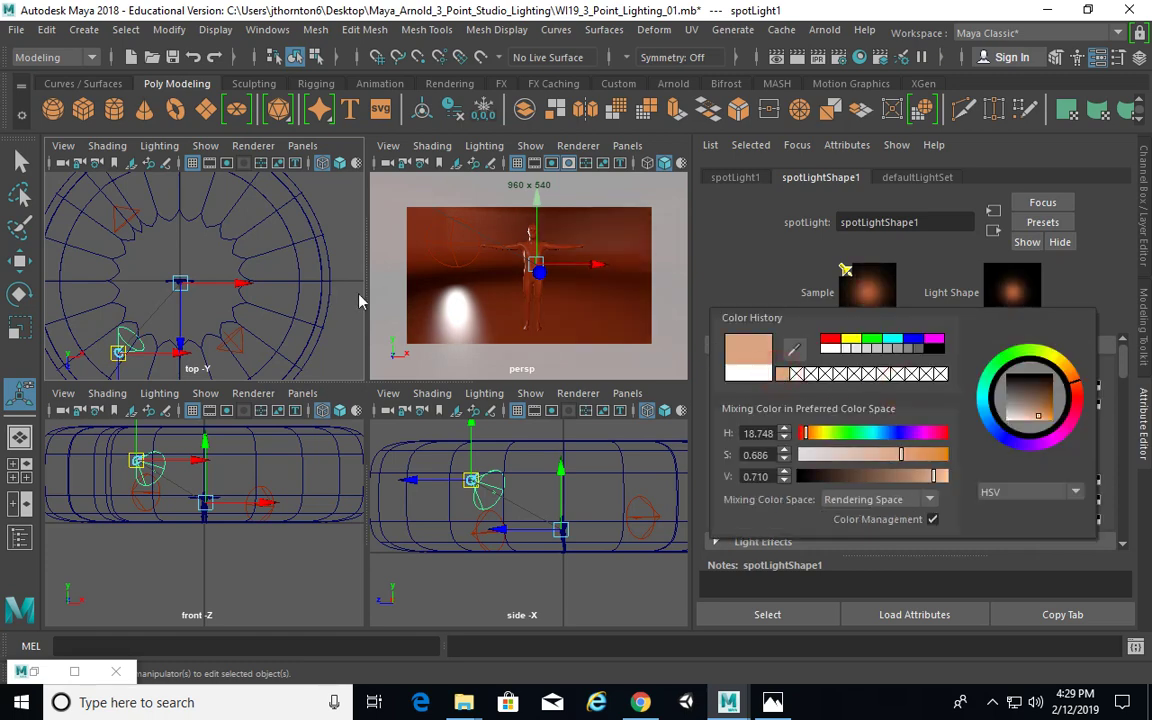
click(116, 222)
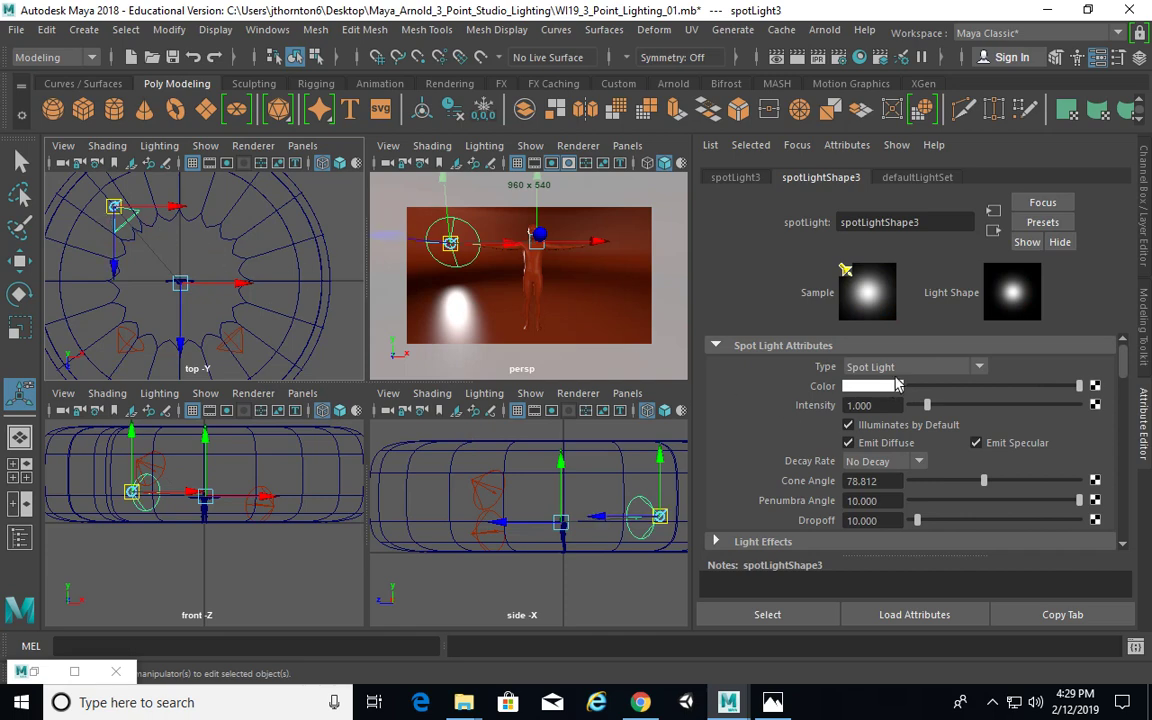
click(875, 386)
click(768, 378)
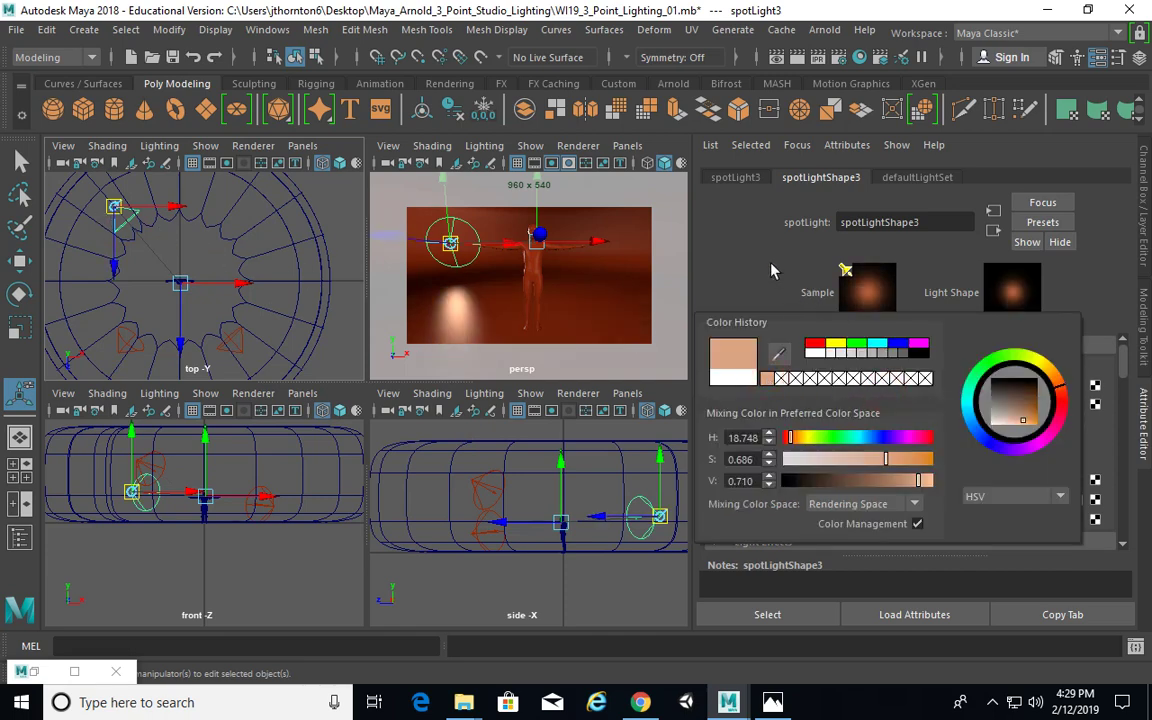
Restore the Arnold RenderView and shift the third spotlight's hue from orange to light blue while checking the render.
click(31, 671)
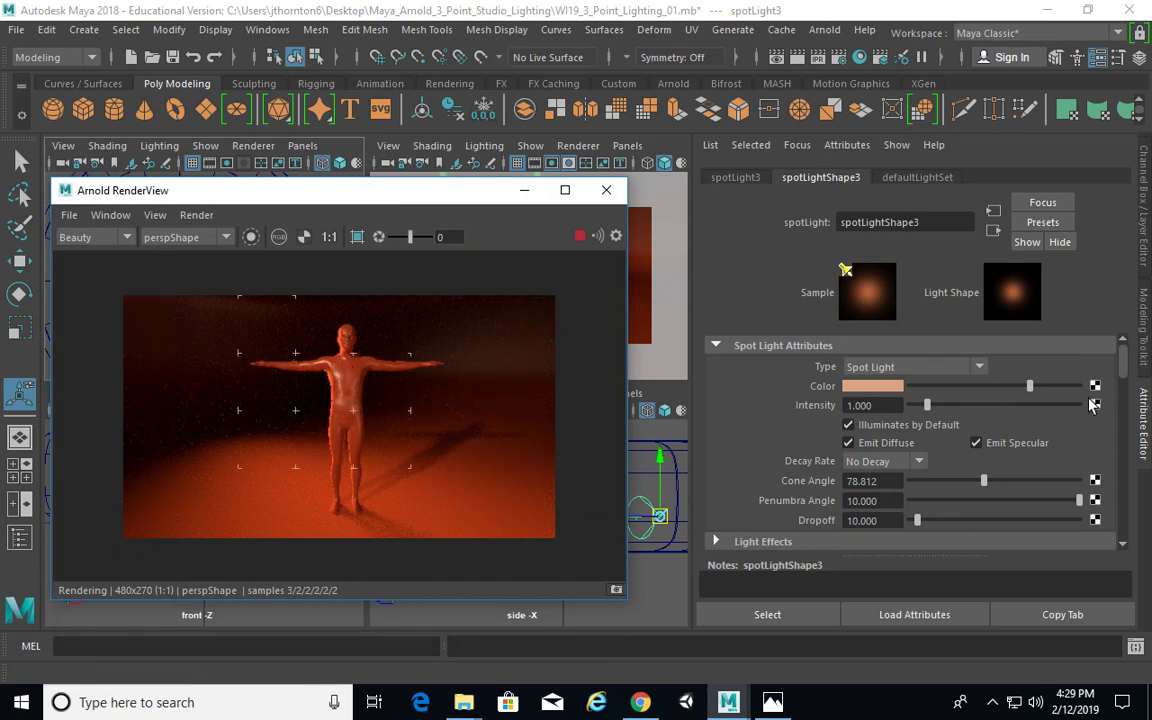
click(890, 387)
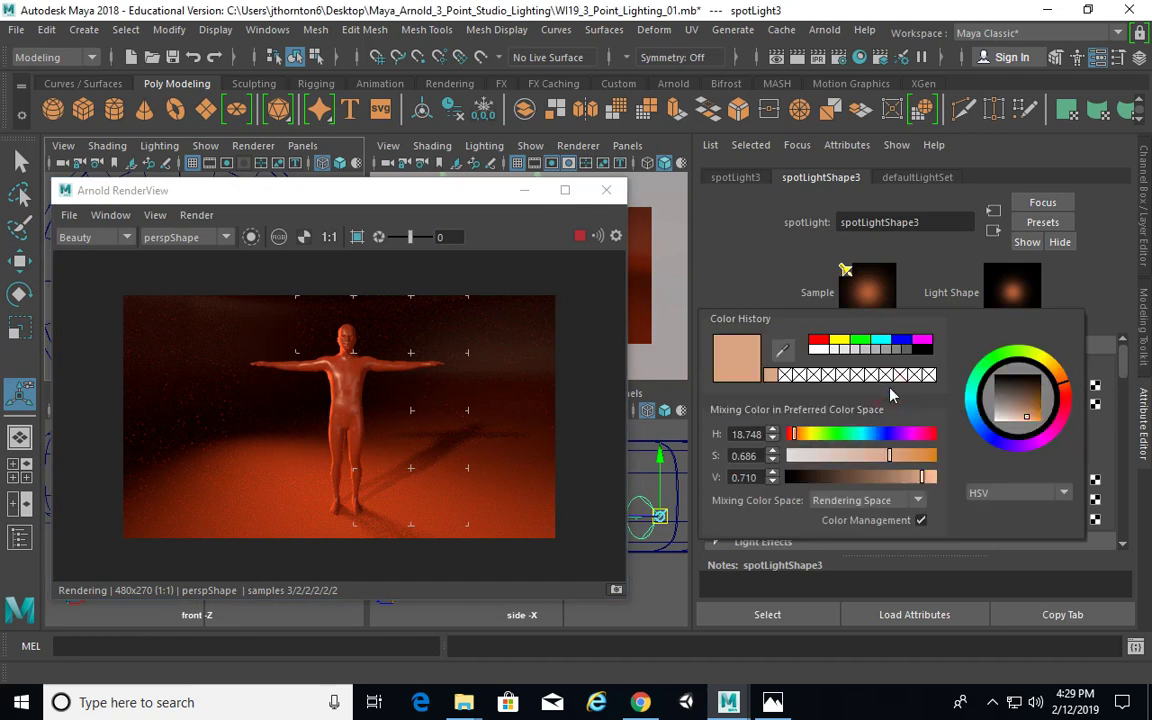
click(978, 415)
drag(975, 408, 975, 404)
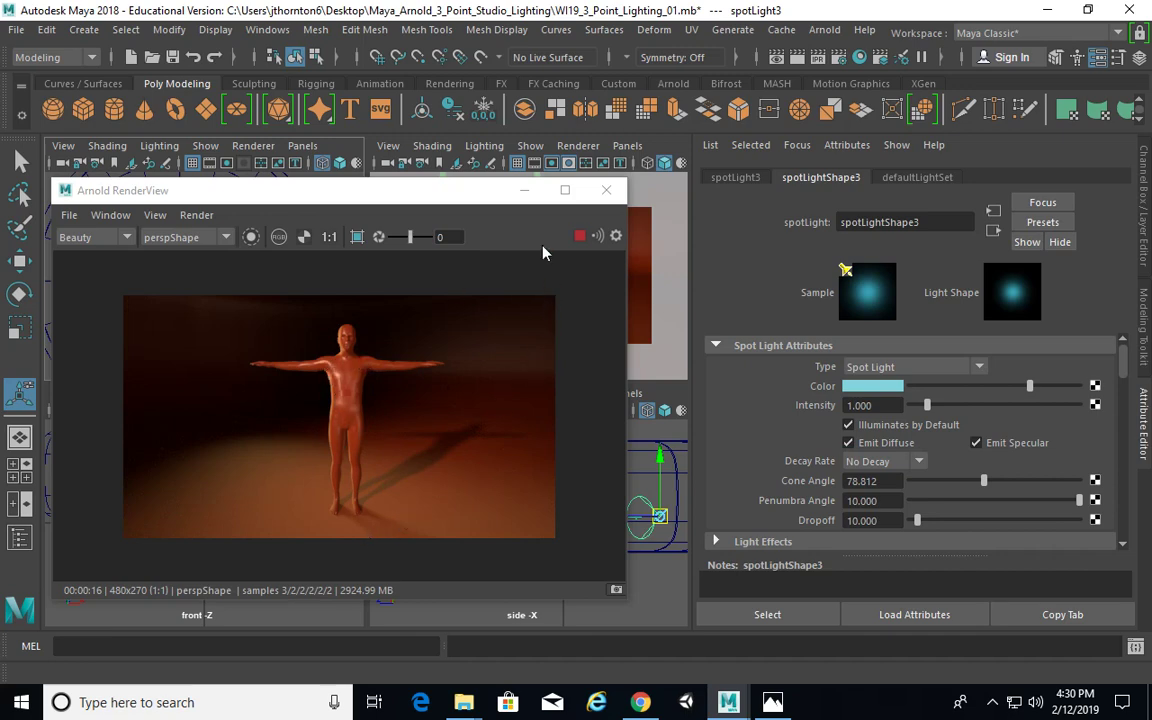
Minimize the render window, select the six-foot man and set the Base Color of its aiStandardSurface material to dark grey.
click(524, 190)
click(517, 305)
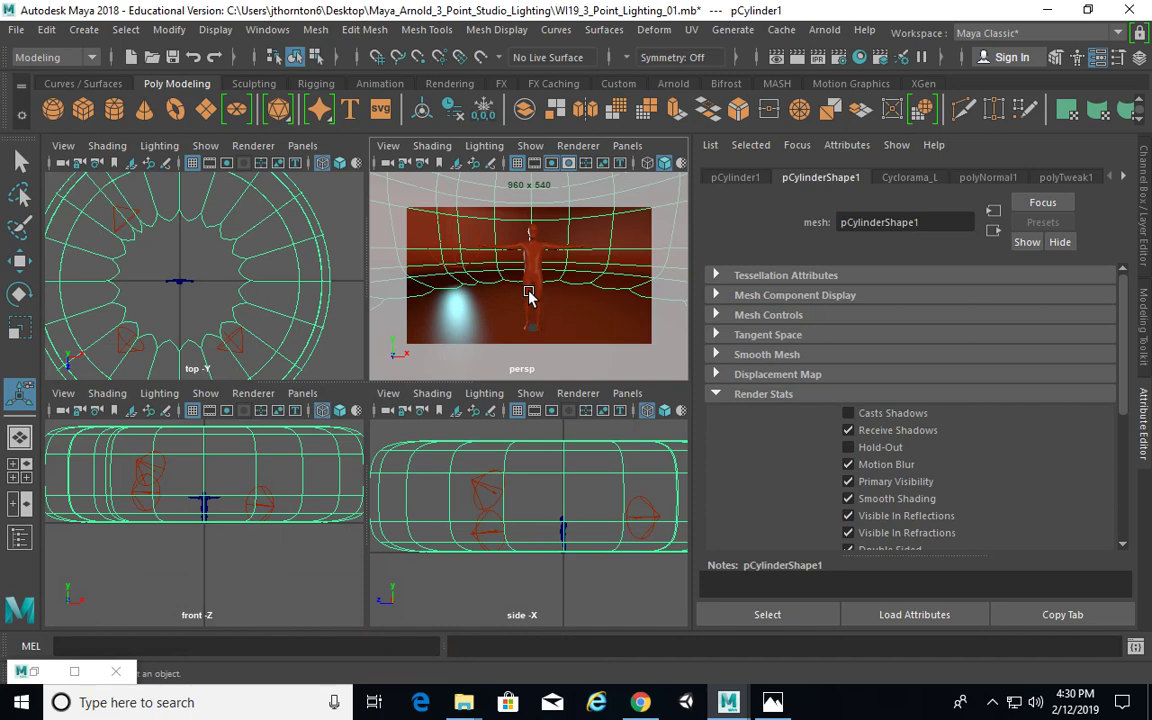
key(q)
click(532, 263)
right_click(531, 258)
click(517, 623)
click(876, 407)
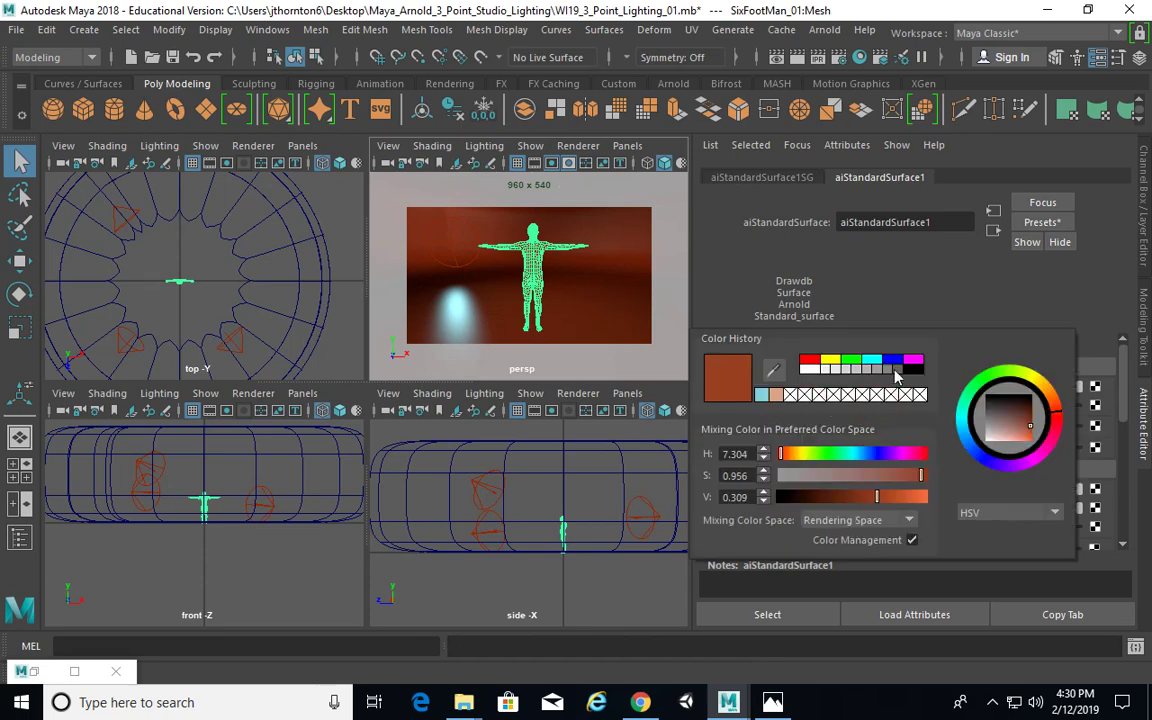
click(893, 372)
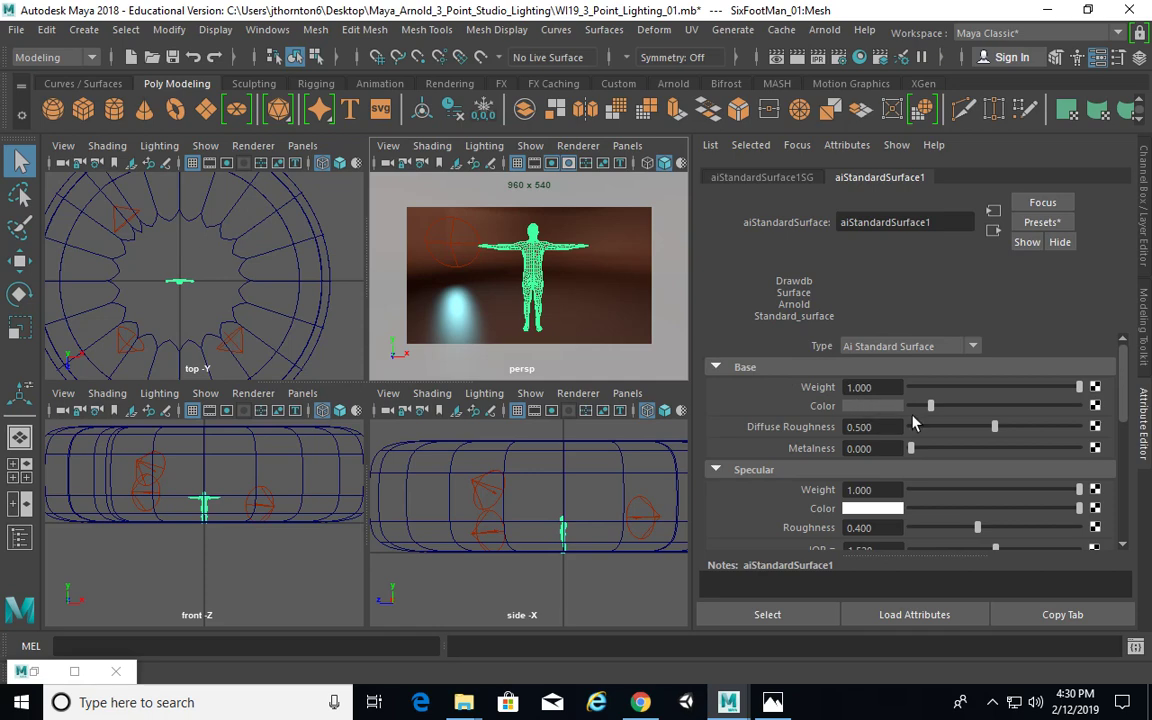
Set the man material's SubSurface Color to dark grey as well and restore the Arnold RenderView to check the render.
drag(1124, 393, 1124, 483)
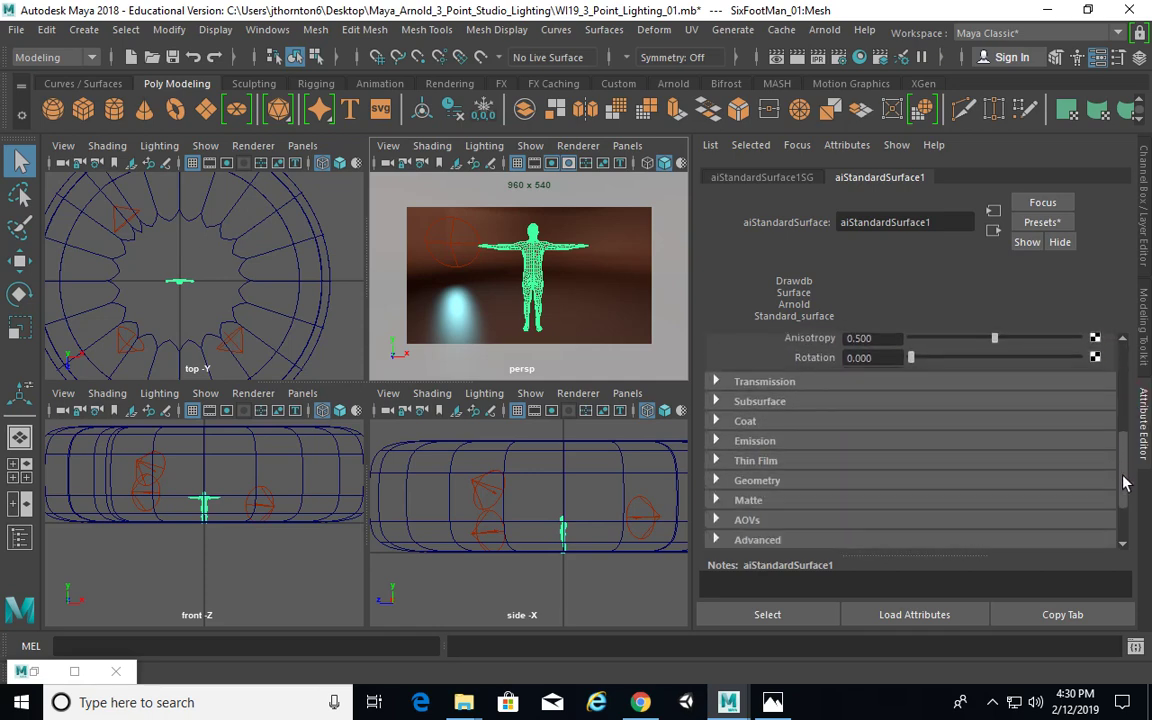
click(764, 402)
click(873, 441)
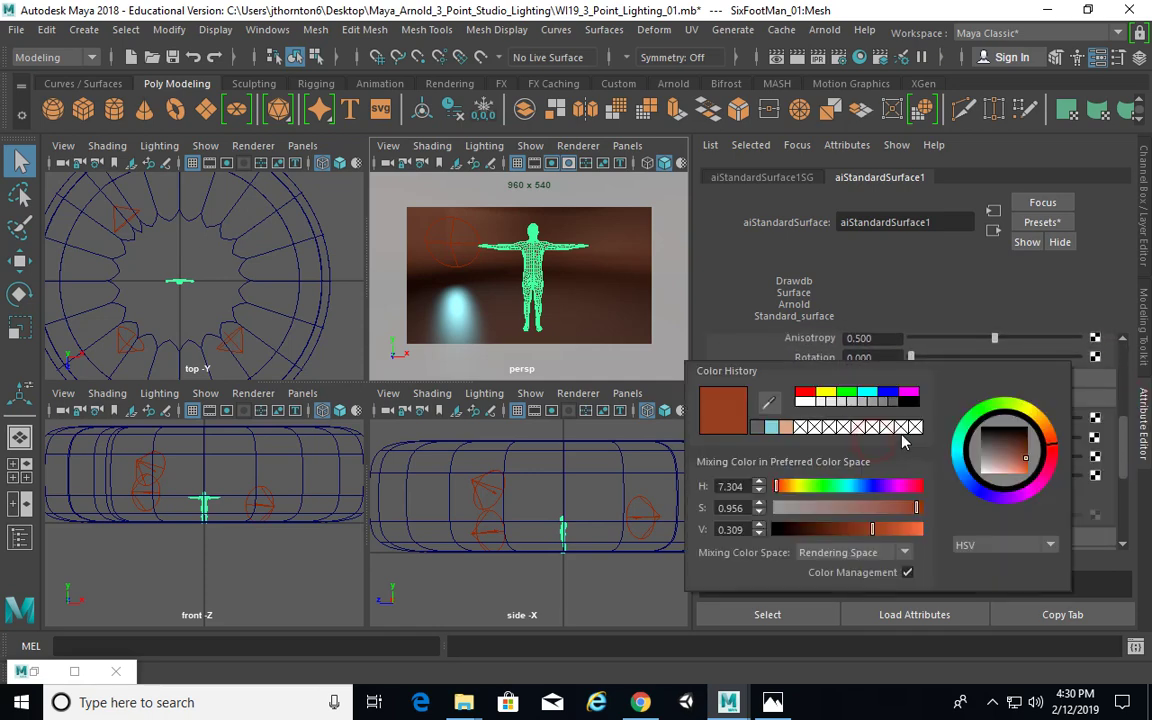
click(884, 402)
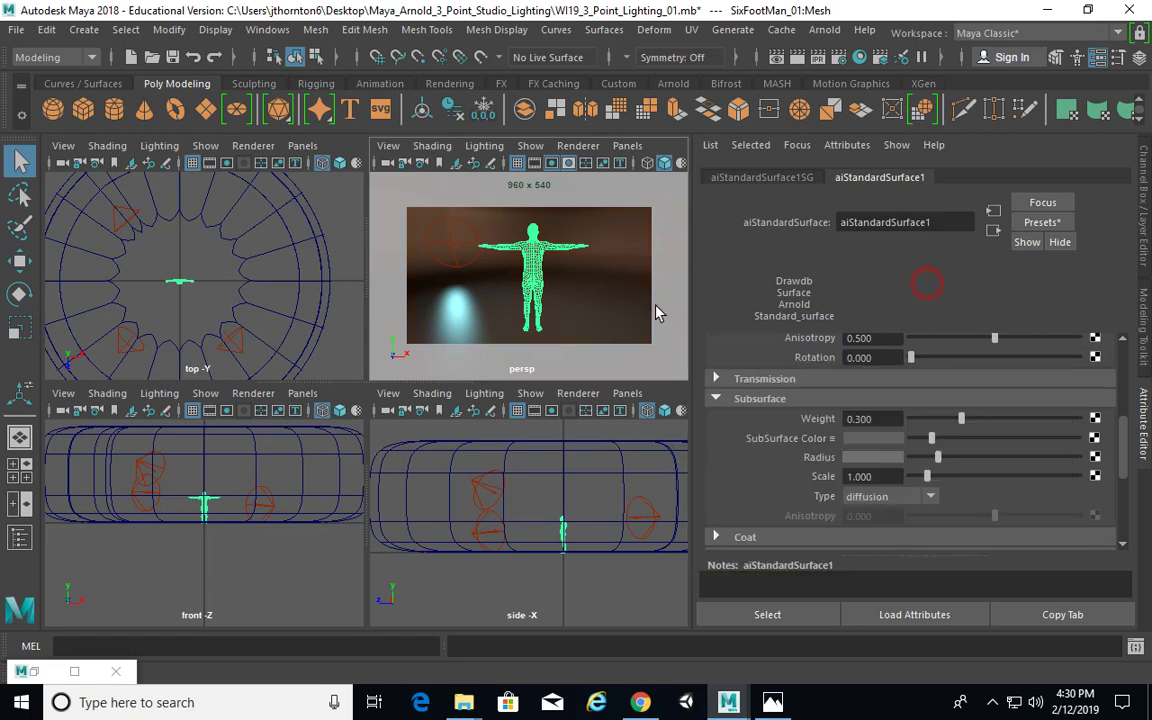
click(31, 672)
click(27, 672)
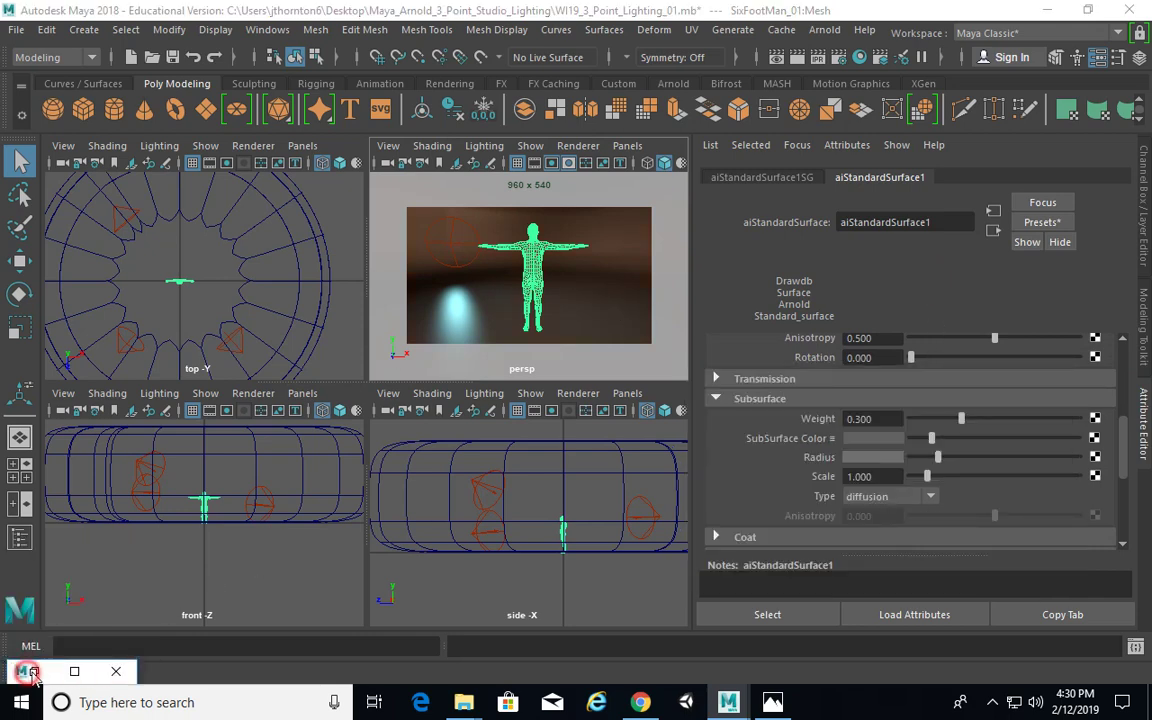
click(38, 673)
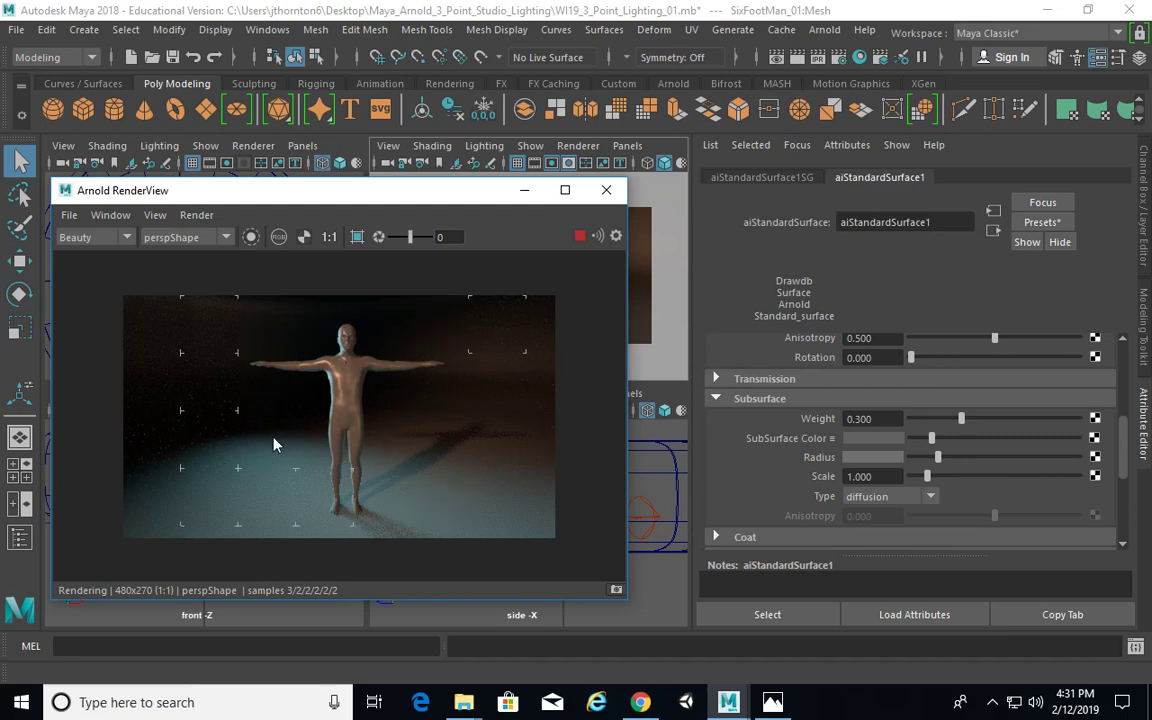
Select the third spotlight in the top view and soften its colour to a pale blue (H 193.79, S 0.308, V 0.710).
drag(364, 193, 559, 233)
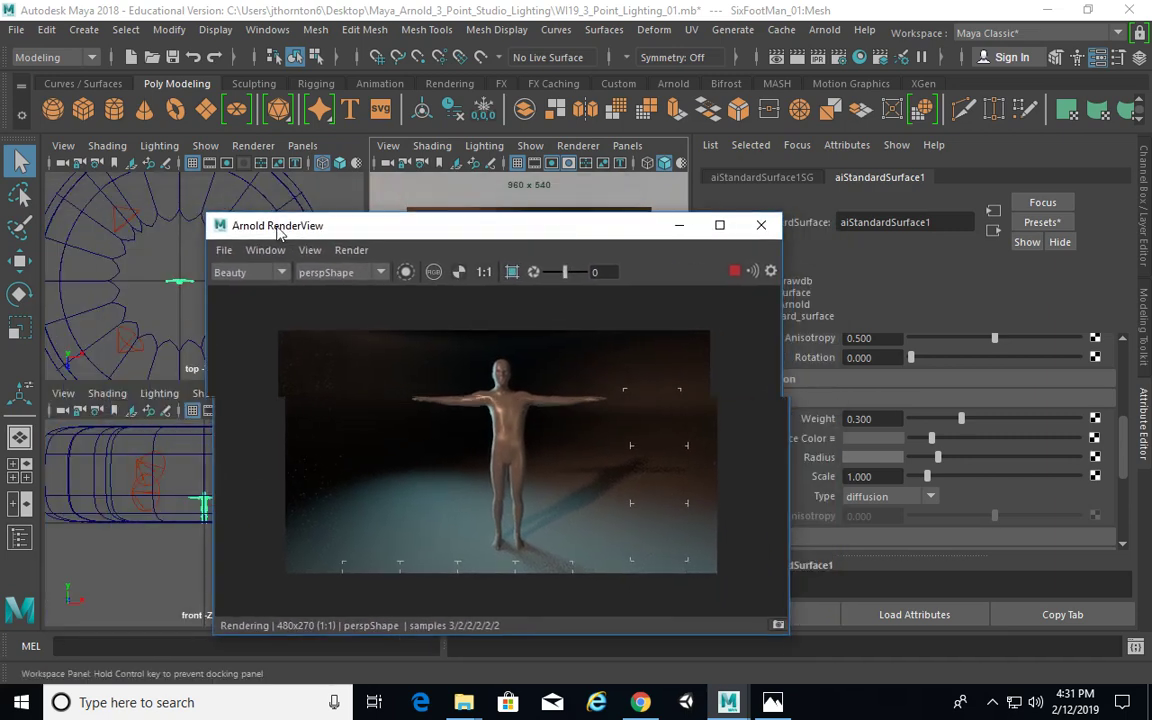
click(118, 218)
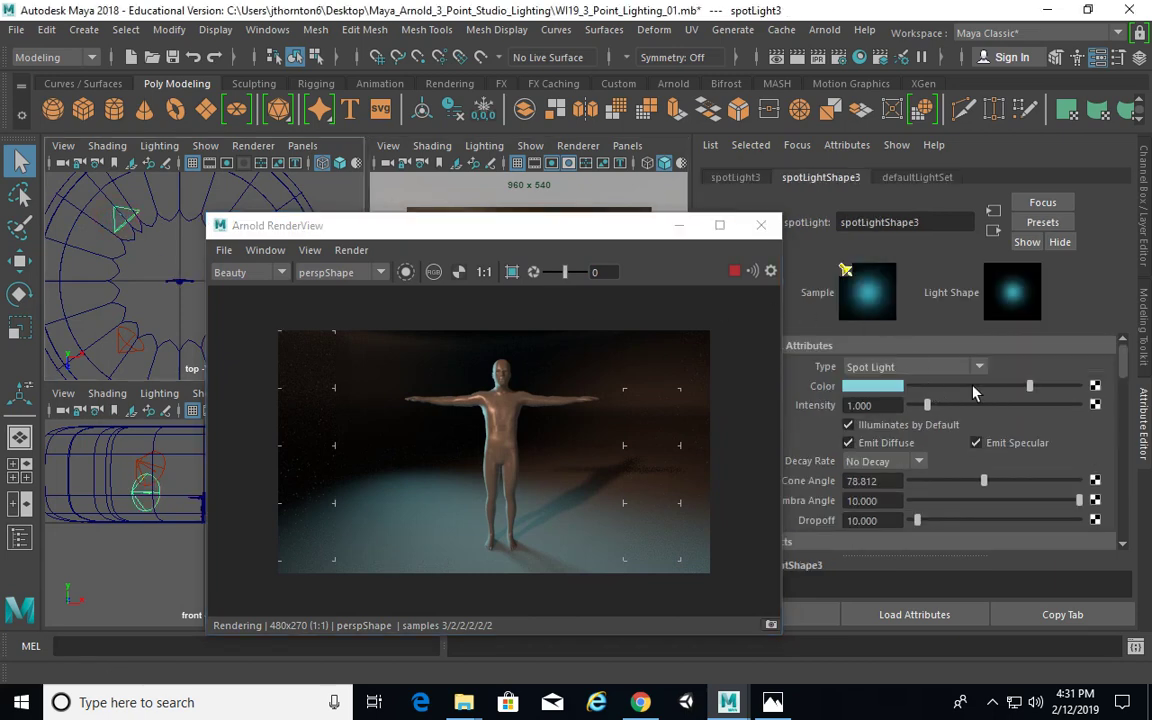
click(890, 388)
click(883, 455)
drag(883, 455, 829, 455)
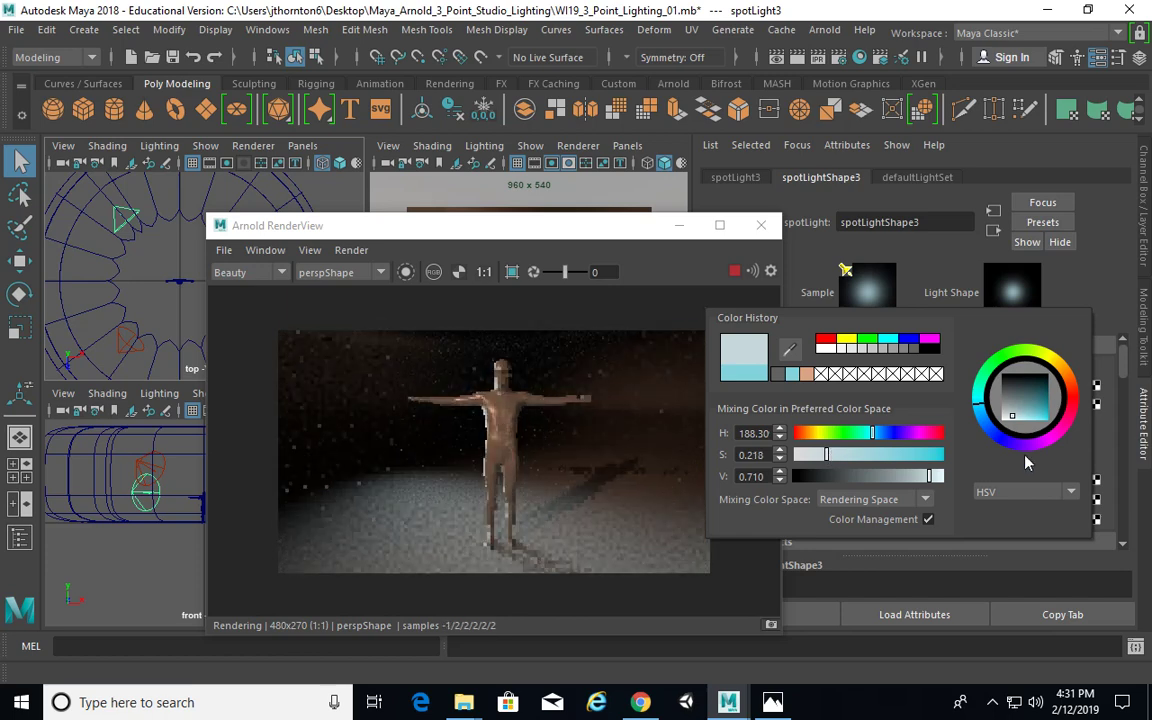
drag(977, 404, 978, 409)
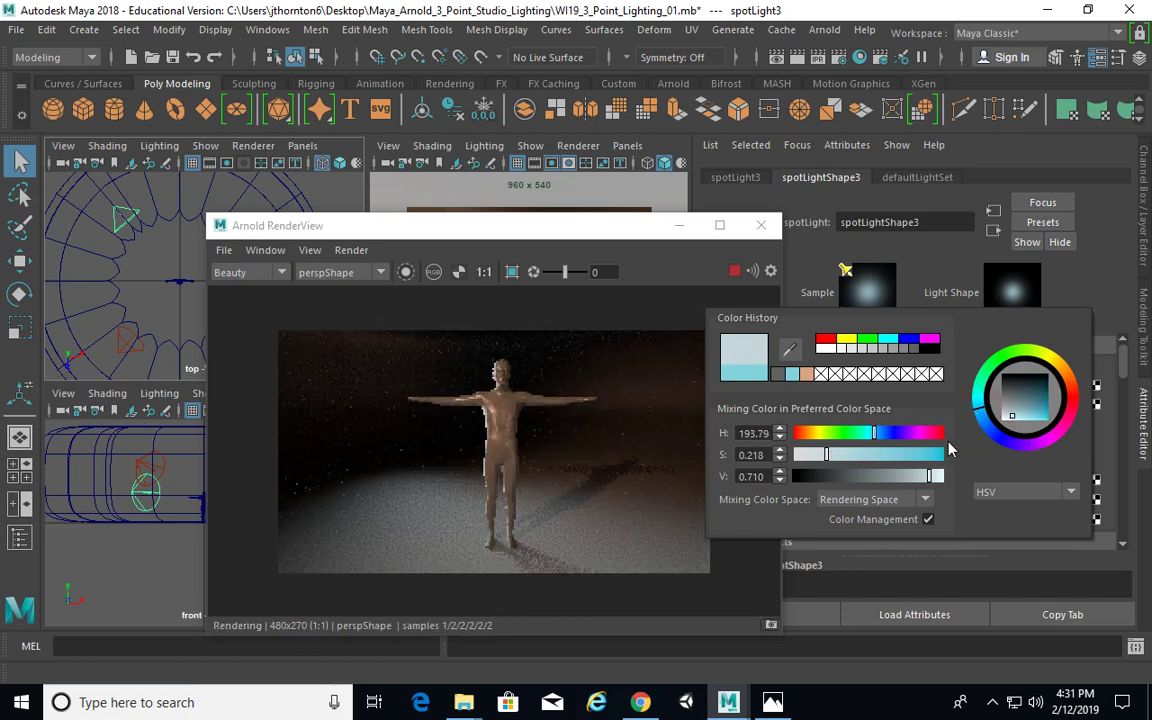
drag(827, 455, 842, 457)
drag(575, 236, 483, 201)
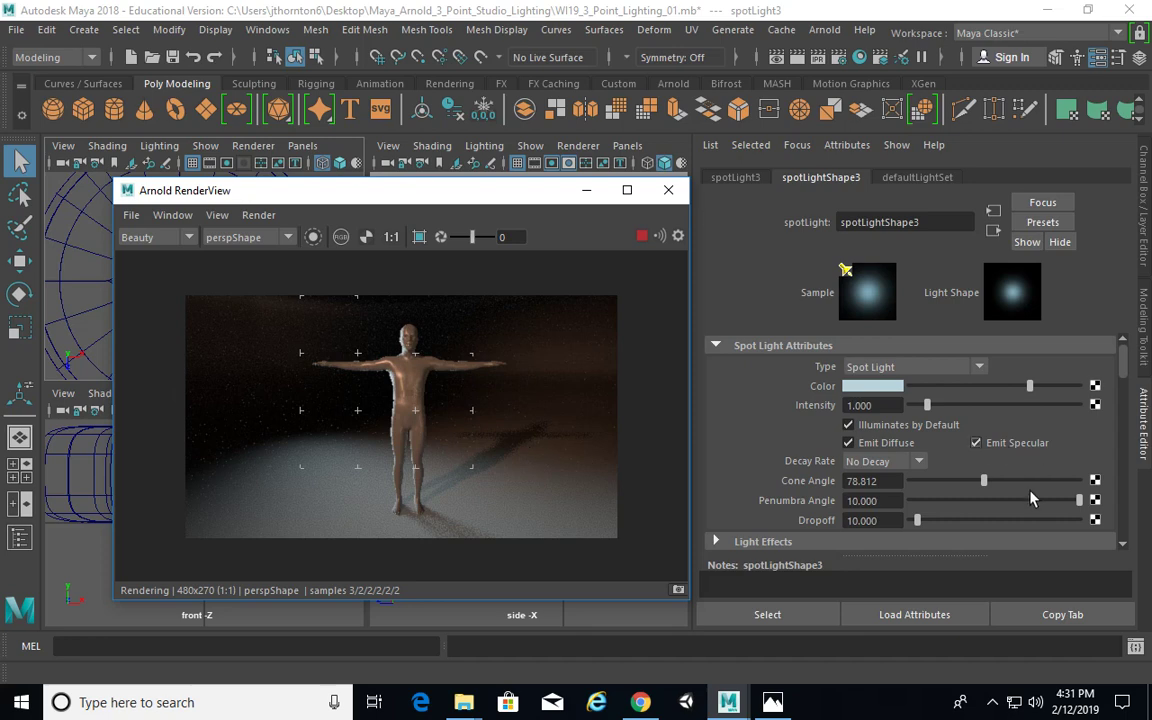
Examine the third spotlight's Arnold Radius setting together with the shadows and highlights in the render.
drag(1123, 365, 1122, 455)
click(893, 385)
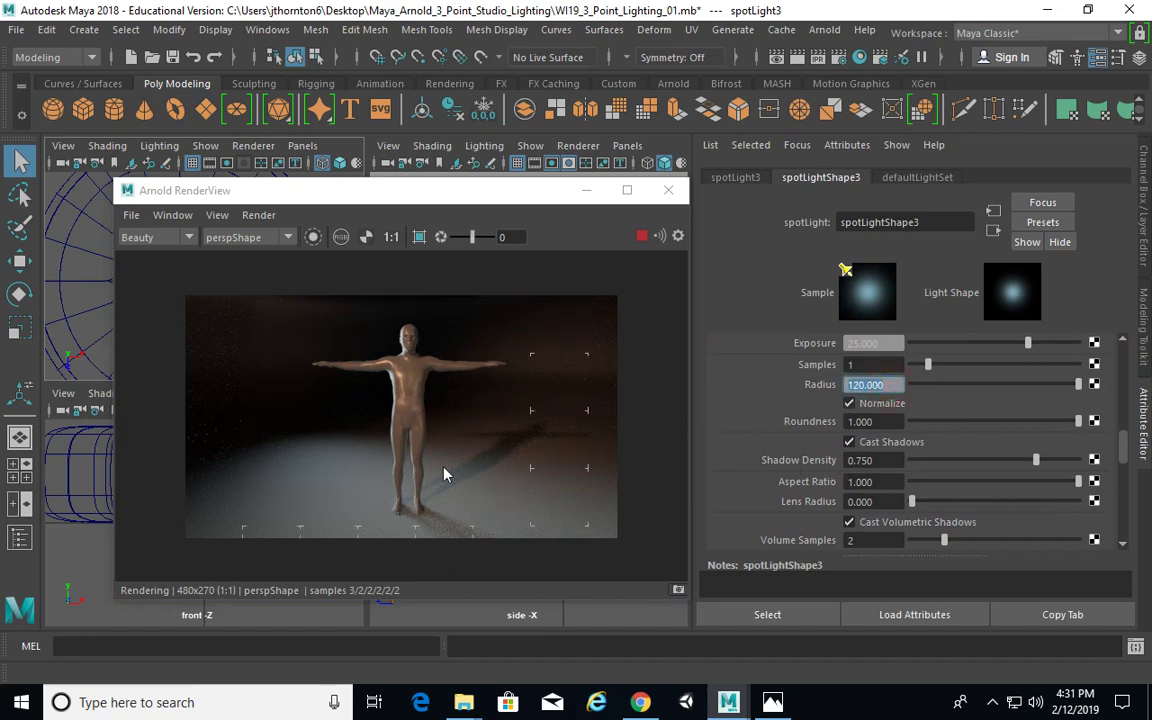
drag(383, 193, 337, 196)
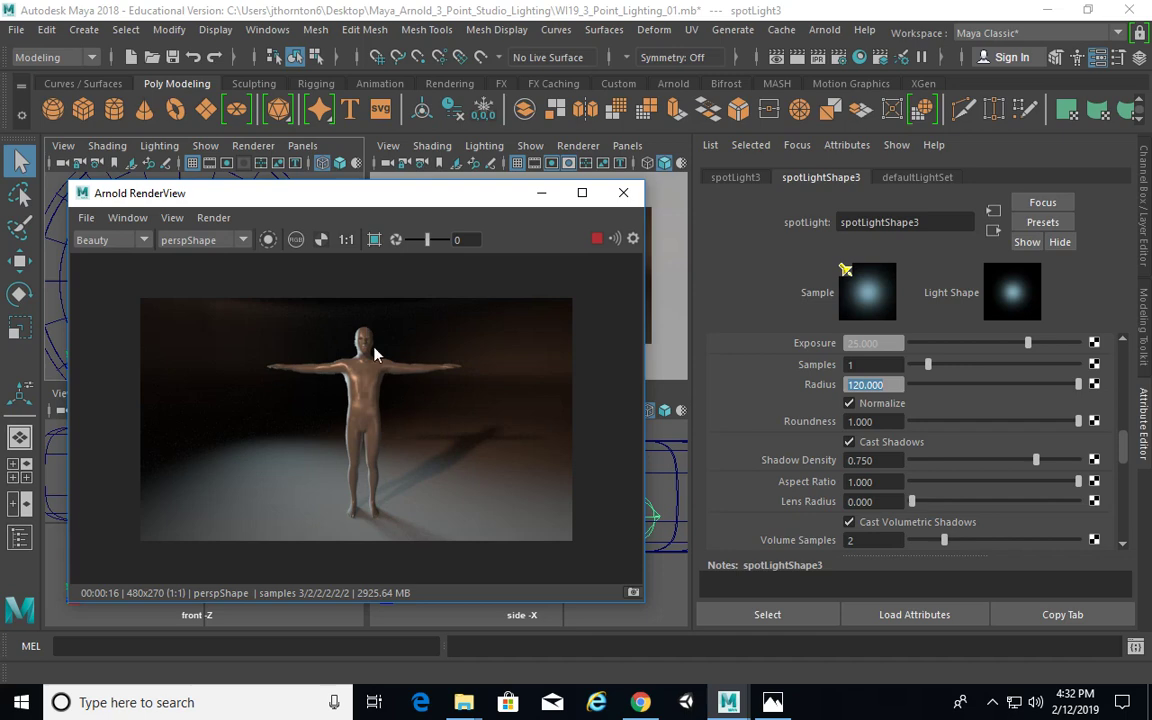
Add an Arnold Skydome Light to the scene and restore the render window beside its attributes.
click(541, 194)
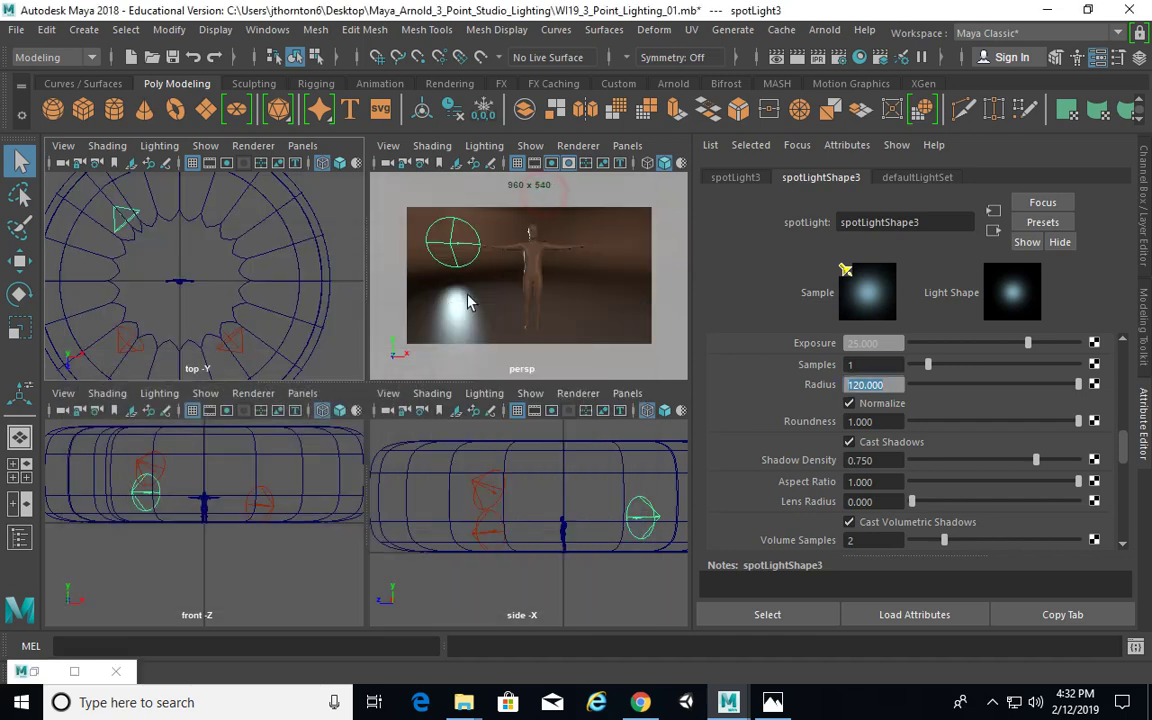
click(818, 31)
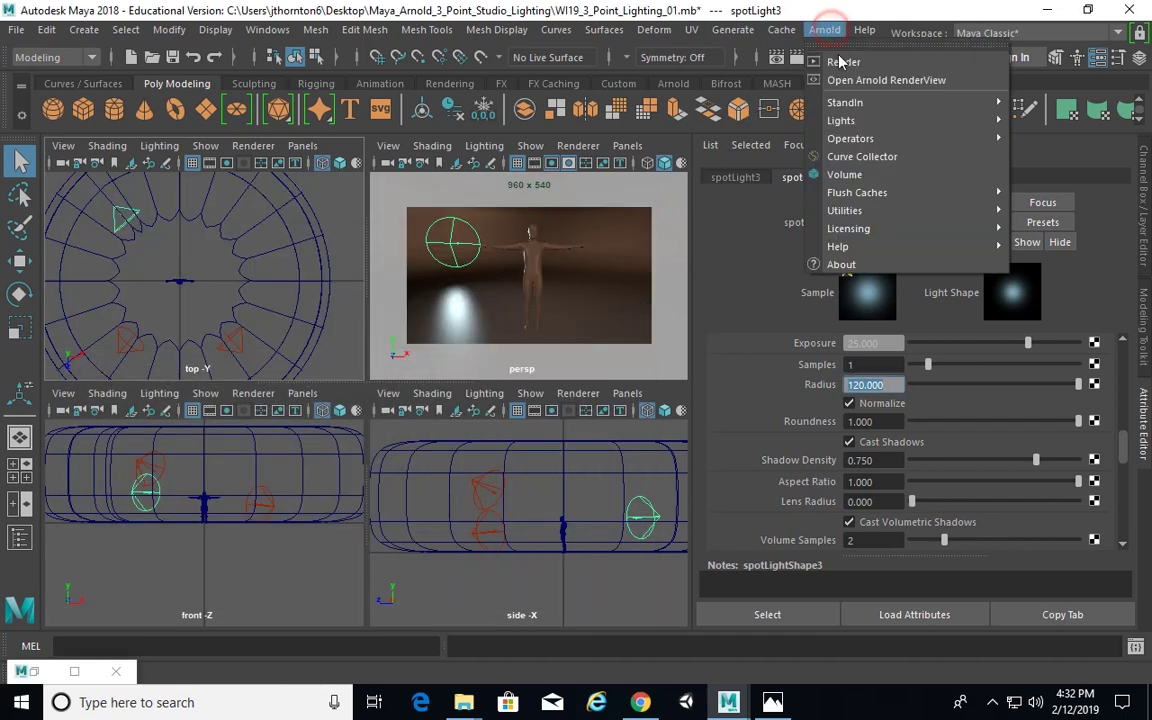
mouse_move(862, 121)
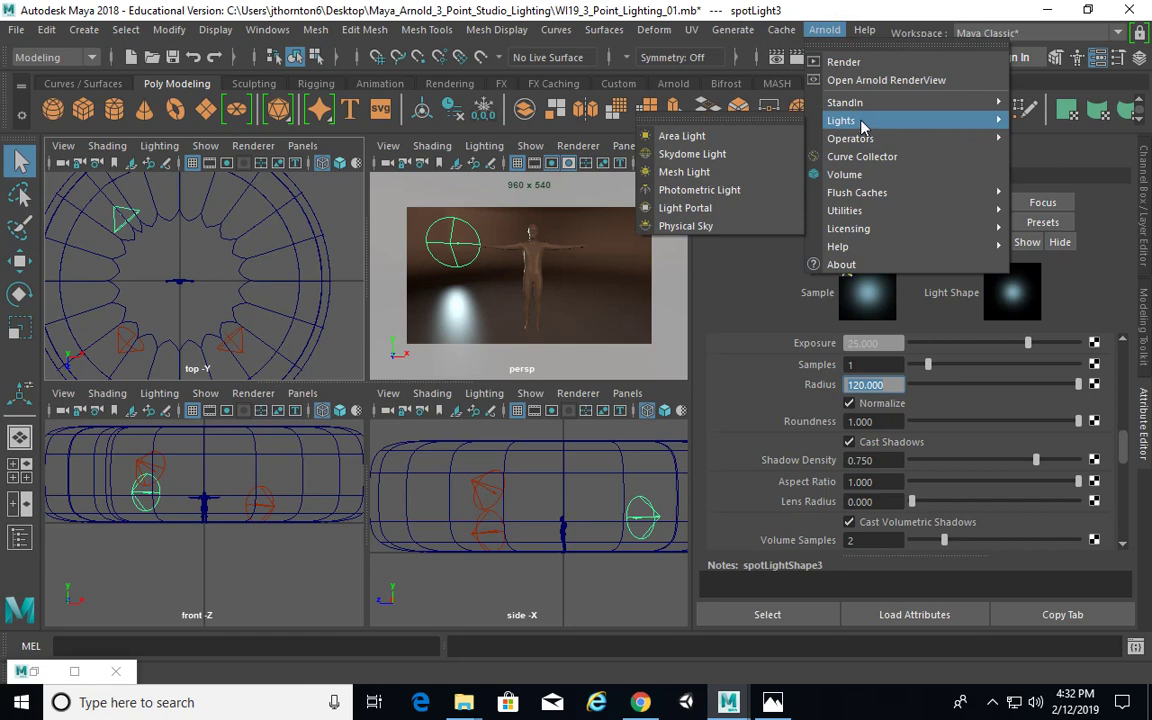
click(716, 154)
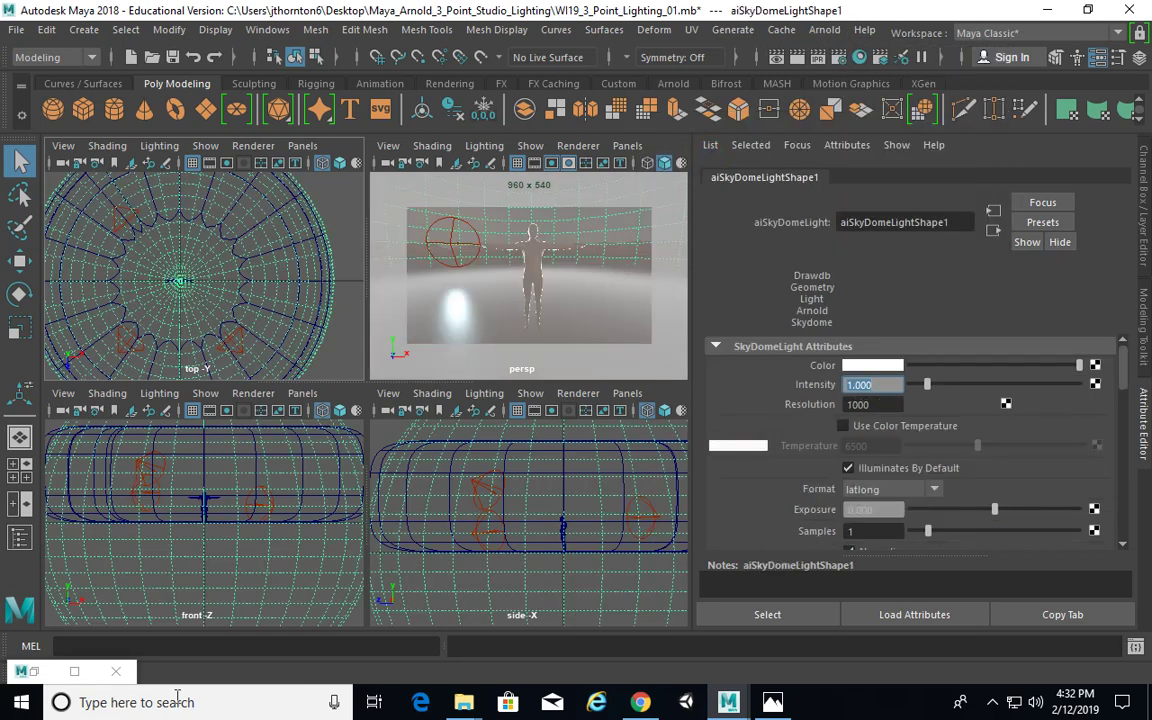
click(74, 671)
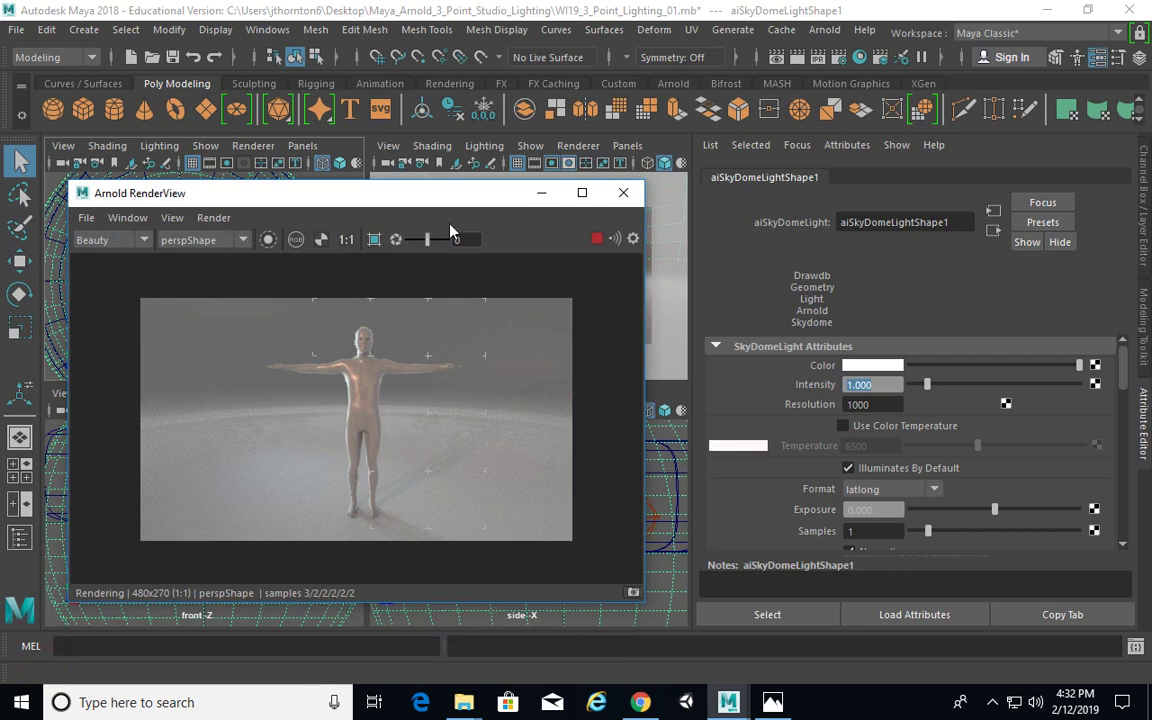
drag(425, 195, 403, 197)
Try the pale orange from the colour history as the skydome light's colour.
click(1122, 375)
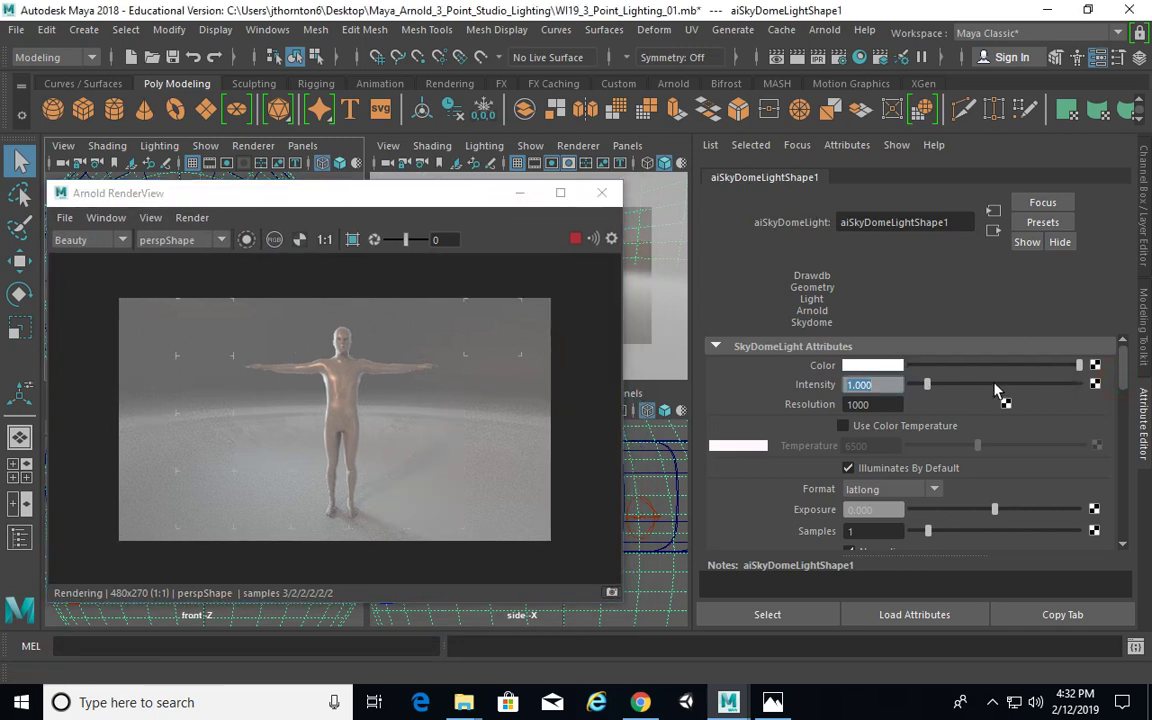
click(872, 367)
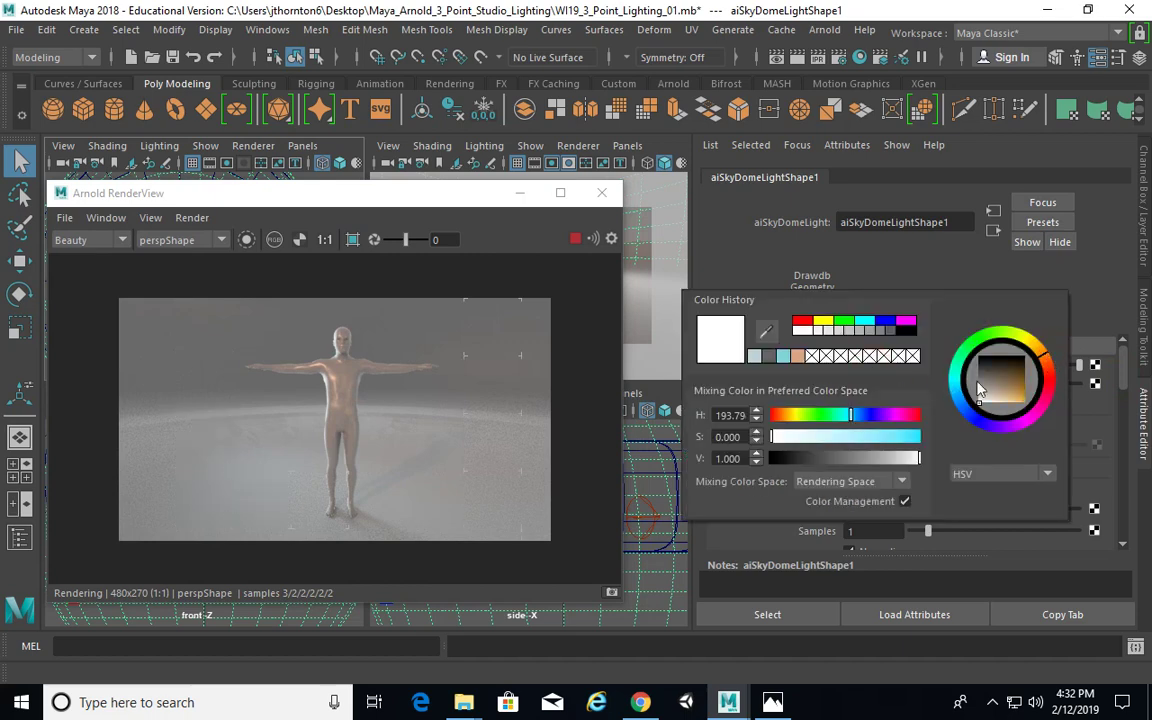
click(793, 355)
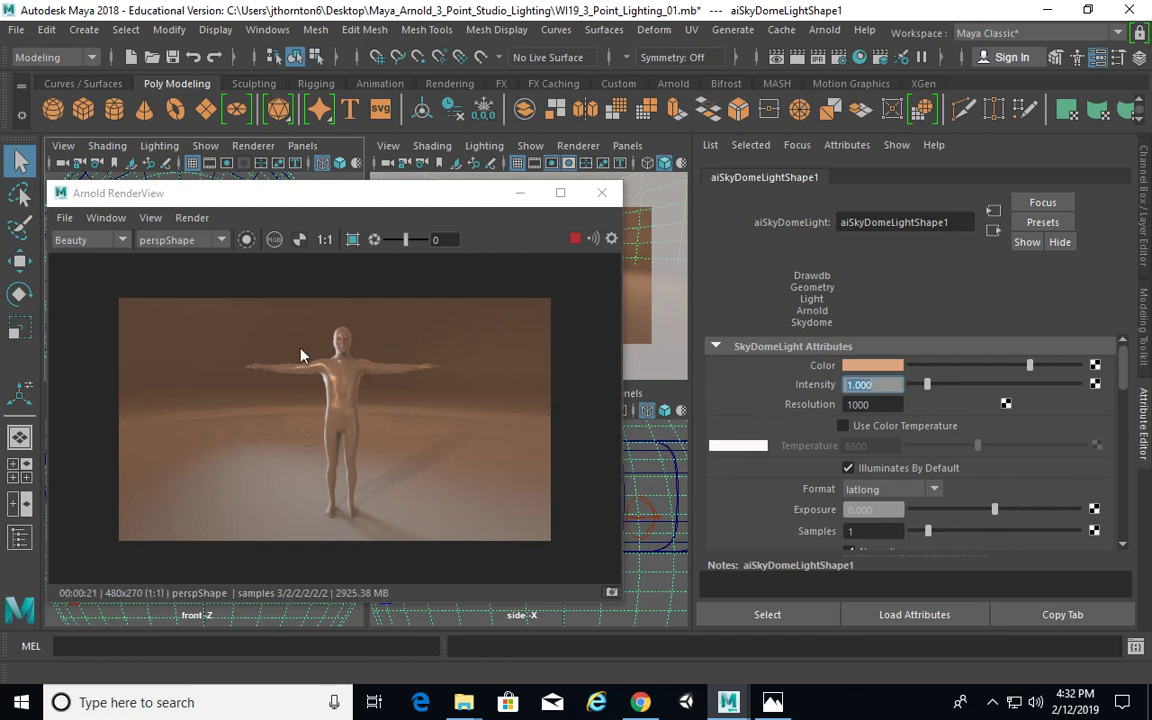
Change the skydome light's colour to a neutral grey, starting from a dark swatch and brightening its V value past 0.303.
click(872, 366)
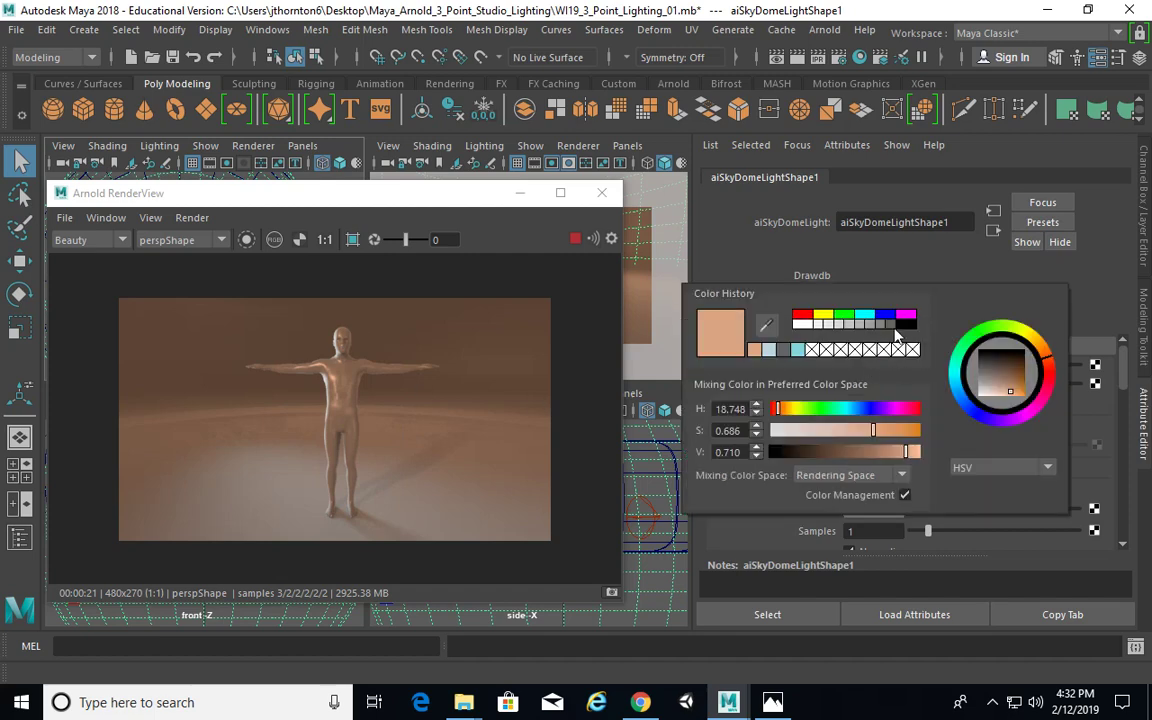
click(889, 323)
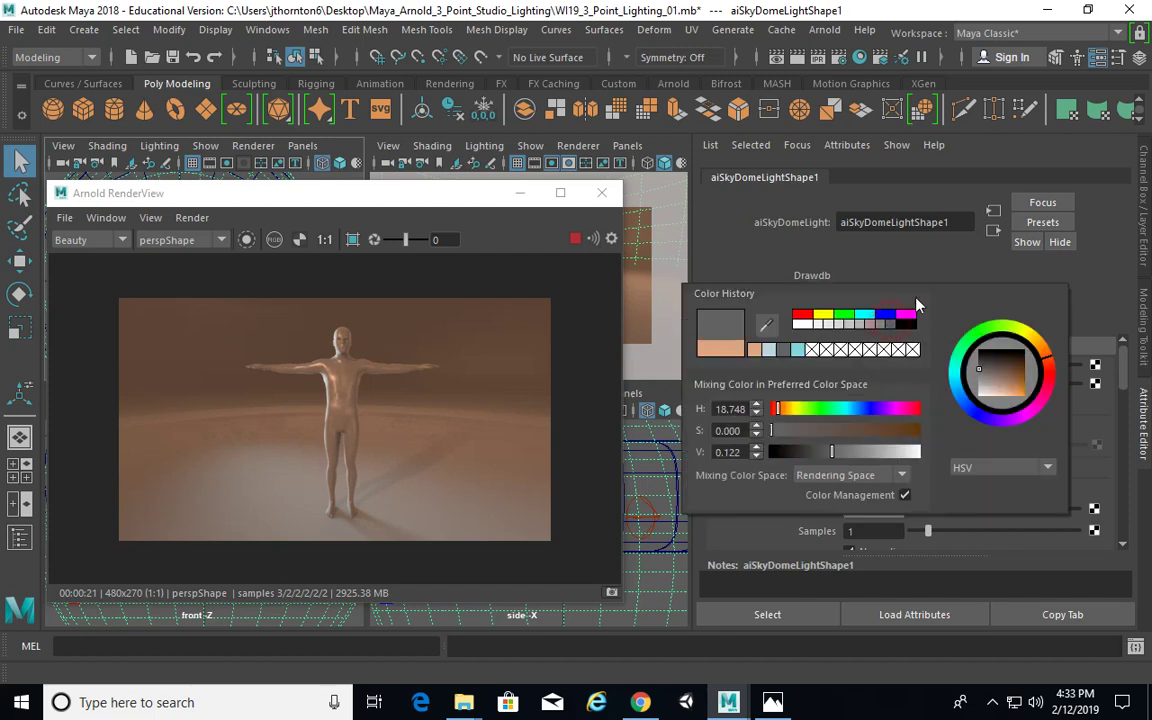
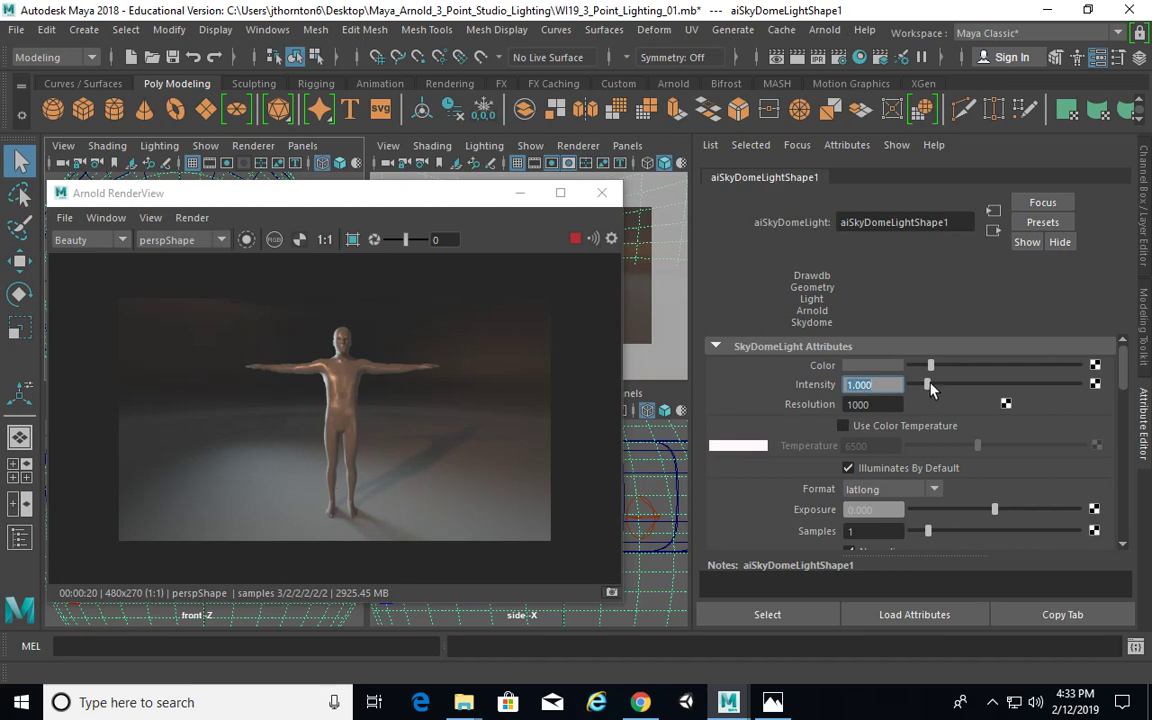
click(885, 365)
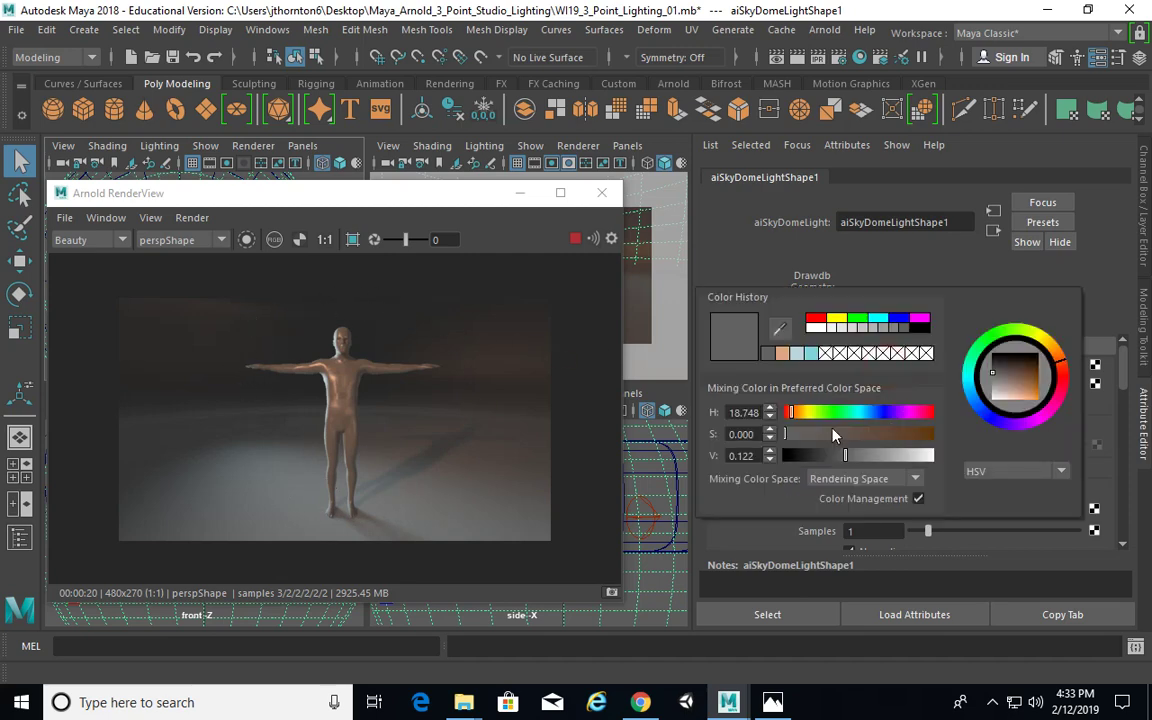
drag(850, 460, 882, 463)
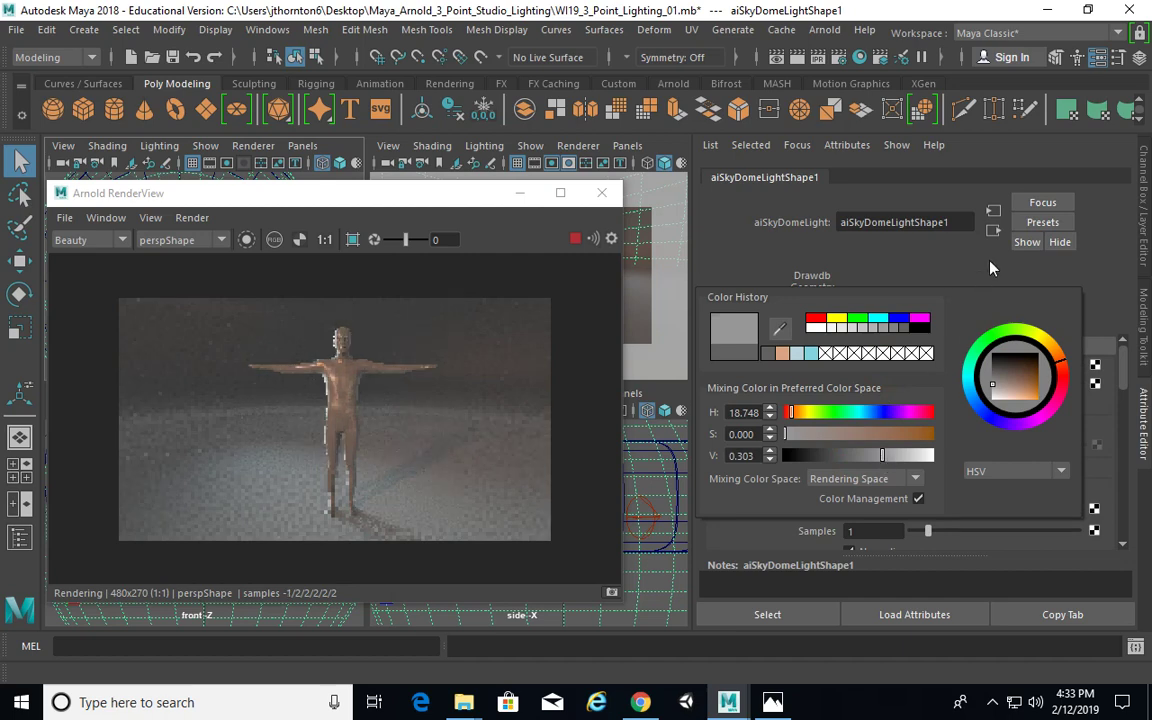
drag(883, 462, 895, 458)
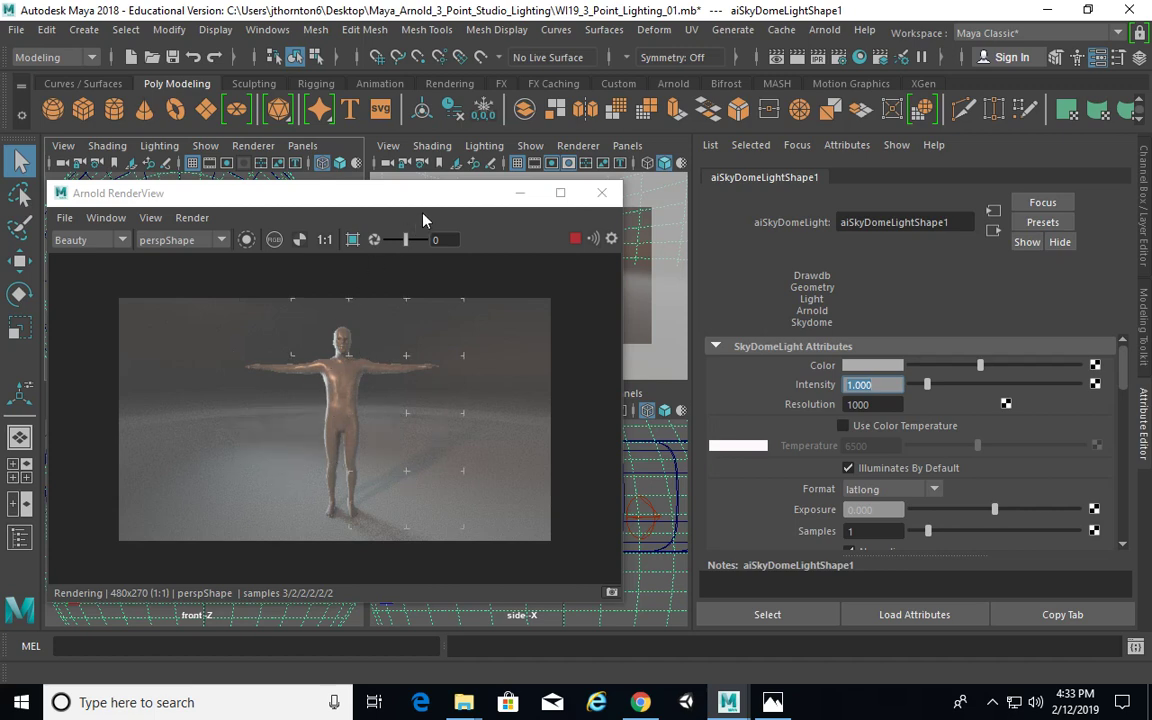
Select the third spotlight in the top view and lower its colour saturation until the light is almost white.
drag(432, 203, 572, 244)
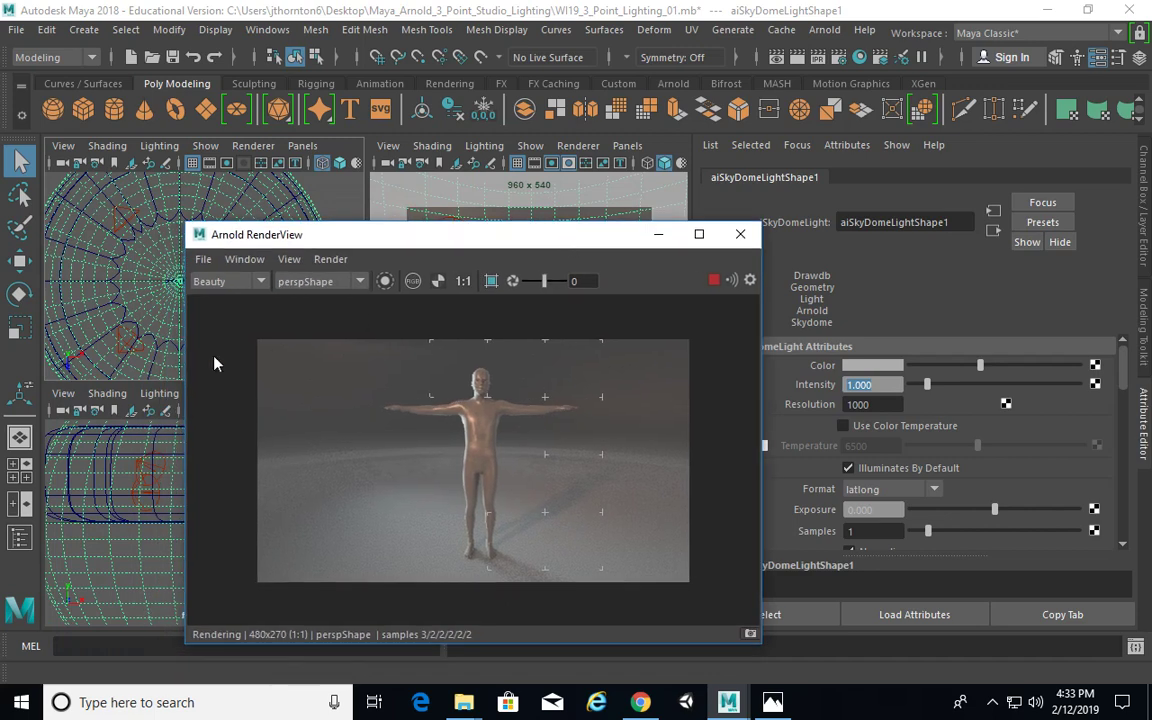
click(118, 214)
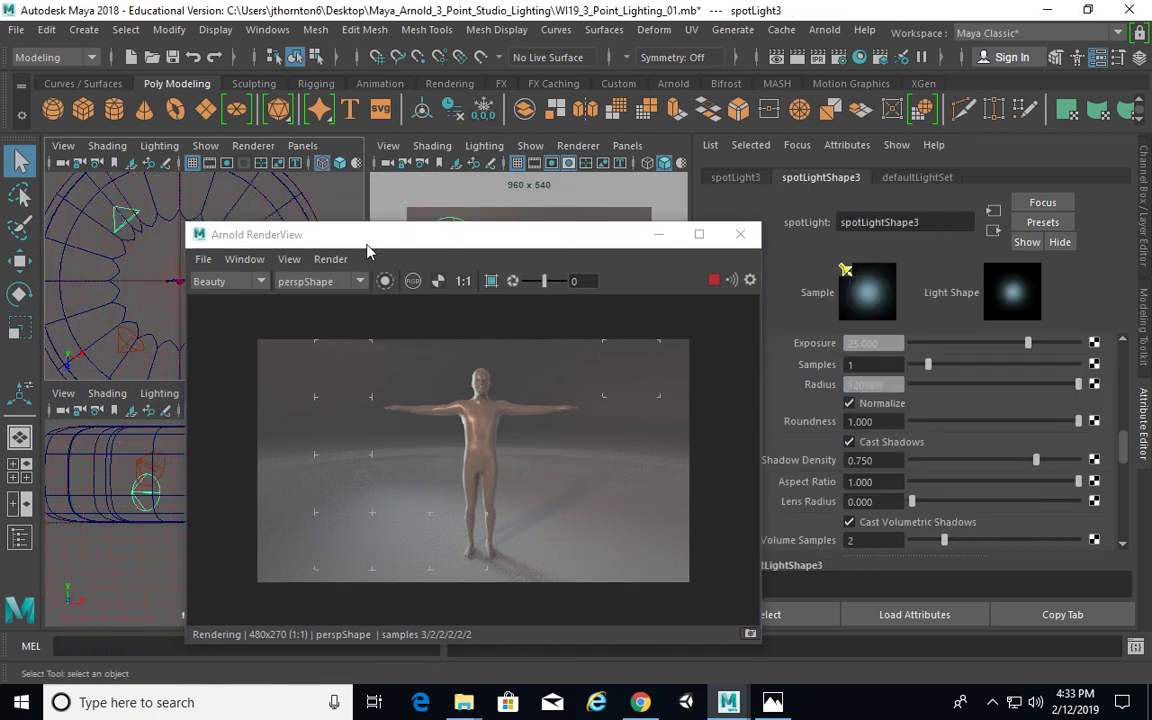
drag(335, 231, 265, 211)
scroll(1005, 410, up, 10)
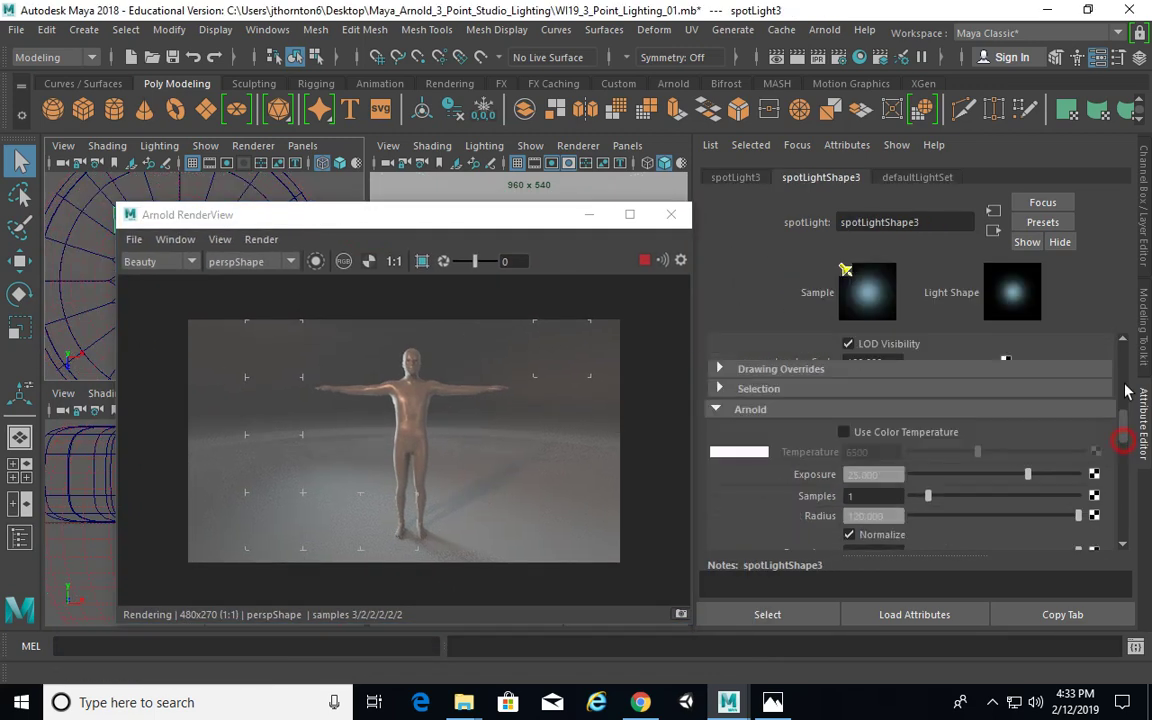
click(865, 386)
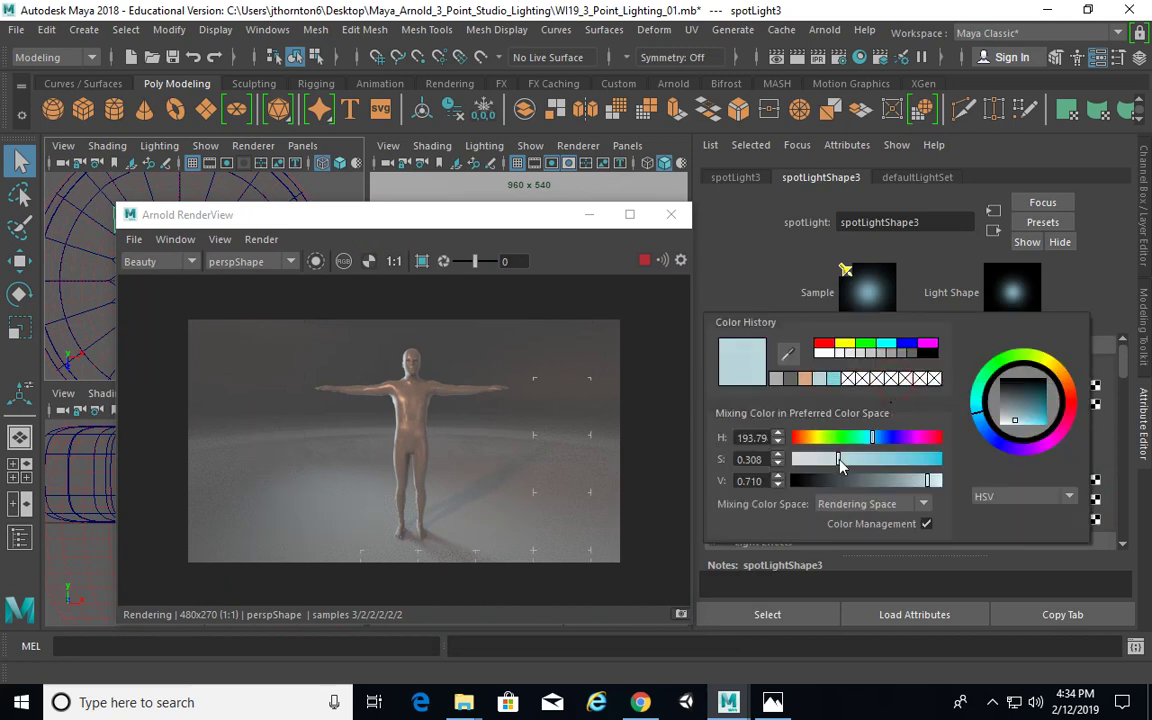
drag(845, 466, 811, 465)
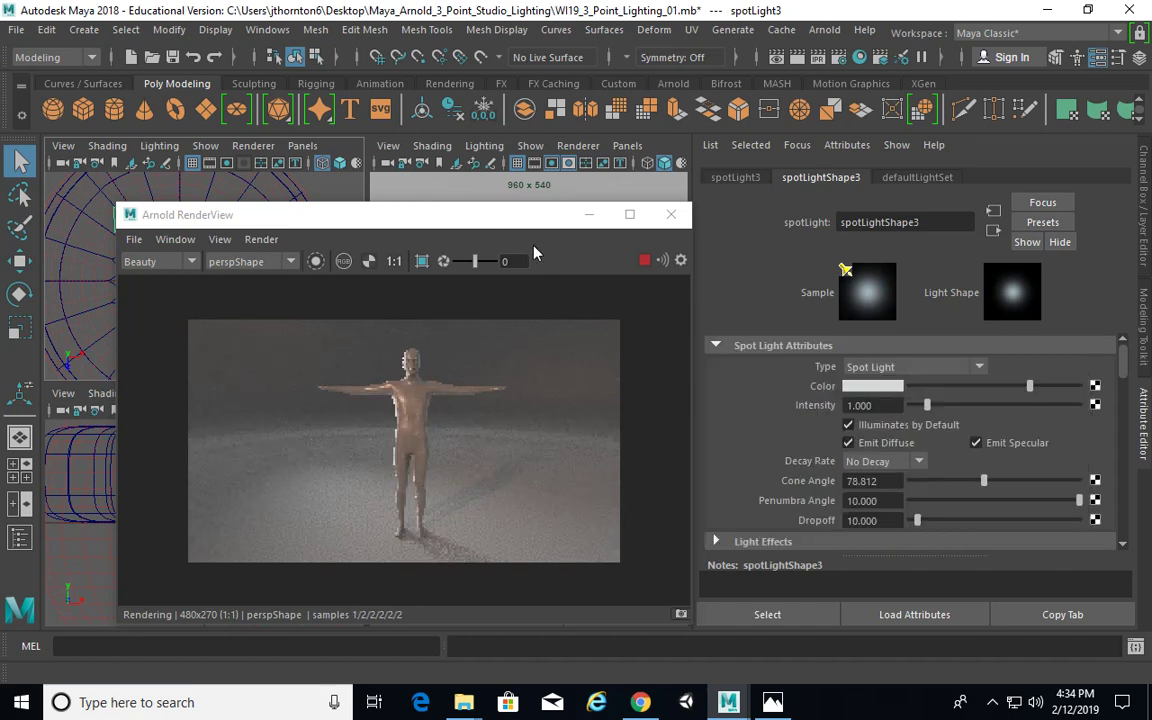
drag(452, 224, 332, 215)
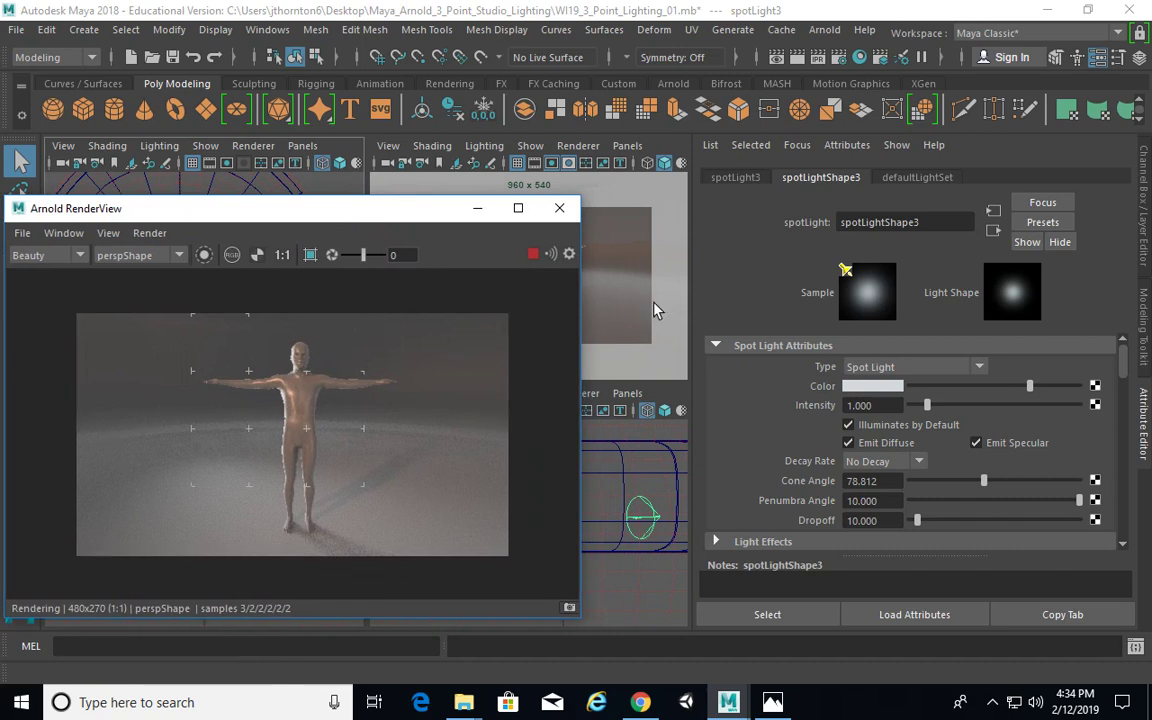
Adjust the third spotlight's Arnold exposure, trying 24 and 23 before setting it to 25.5.
click(1124, 368)
drag(1128, 372, 1132, 440)
click(903, 427)
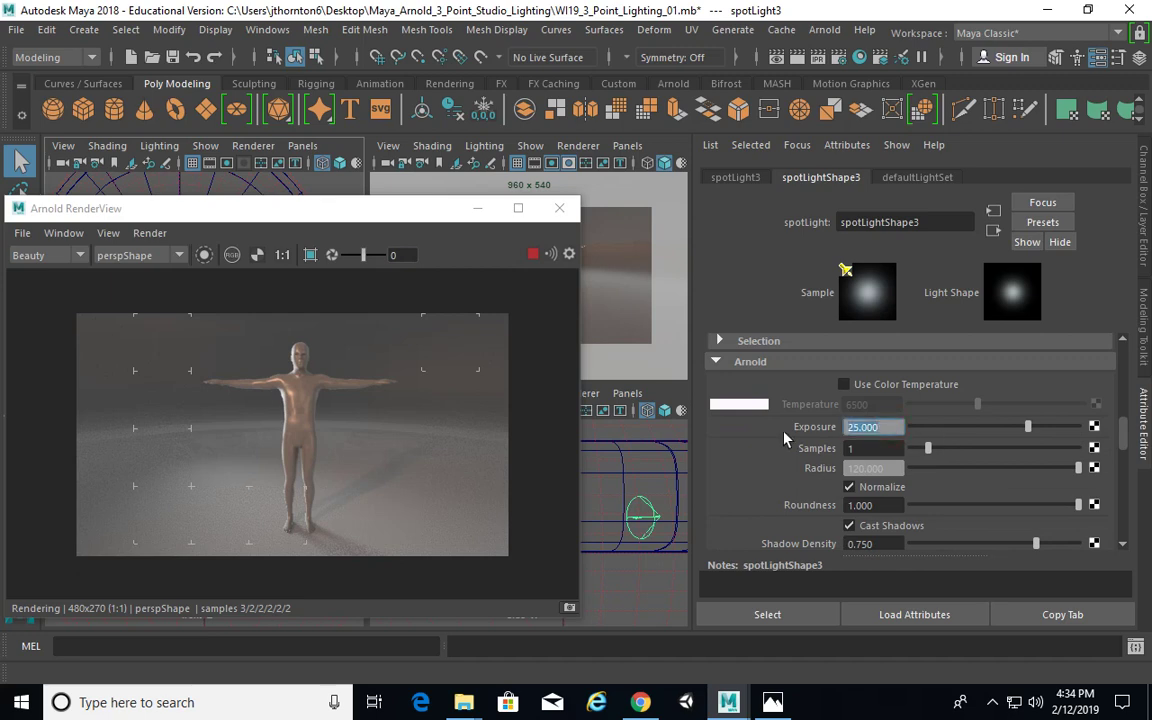
text(24)
key(Return)
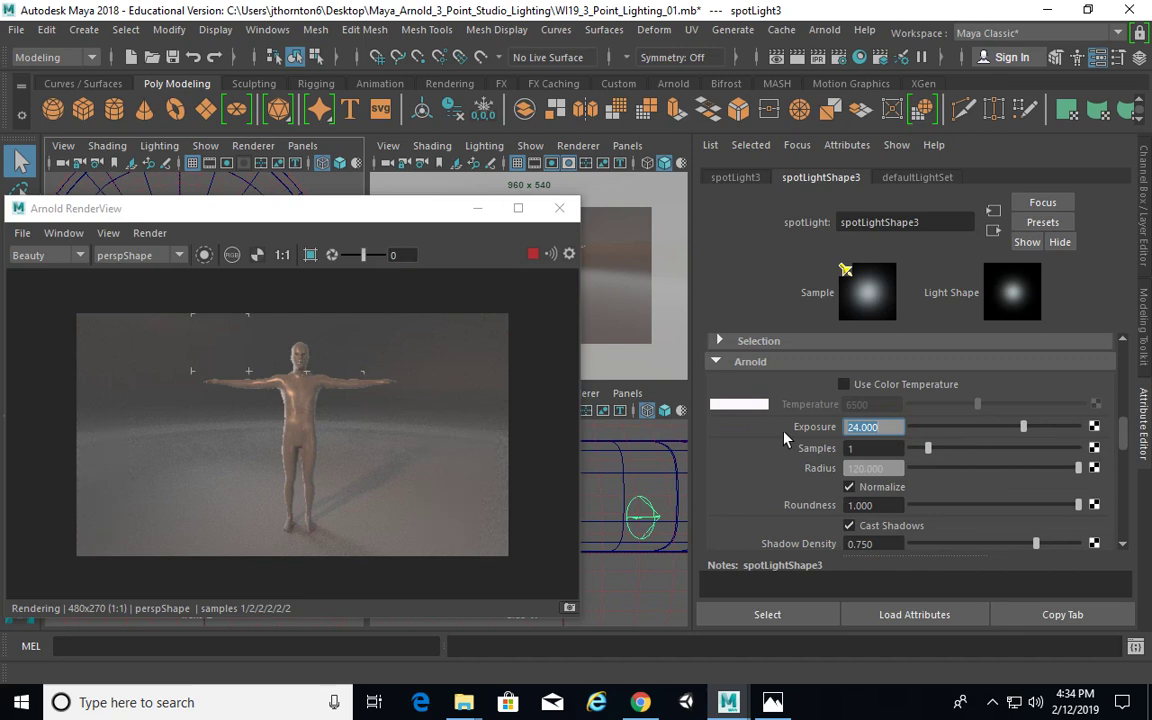
text(23)
key(Return)
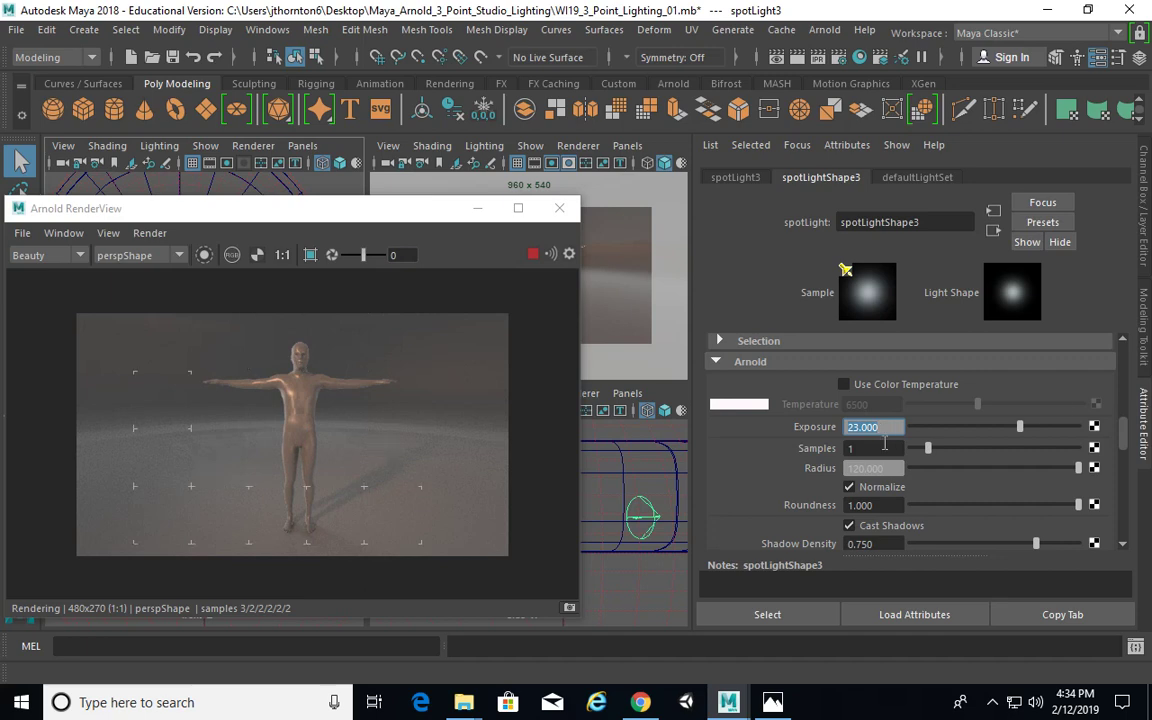
drag(880, 430, 784, 426)
text(25.5)
key(Return)
Open the cyclorama's aiStandardSurface1 material and try a specular roughness of 0.7 before setting it to 0.6.
click(557, 242)
right_click(627, 269)
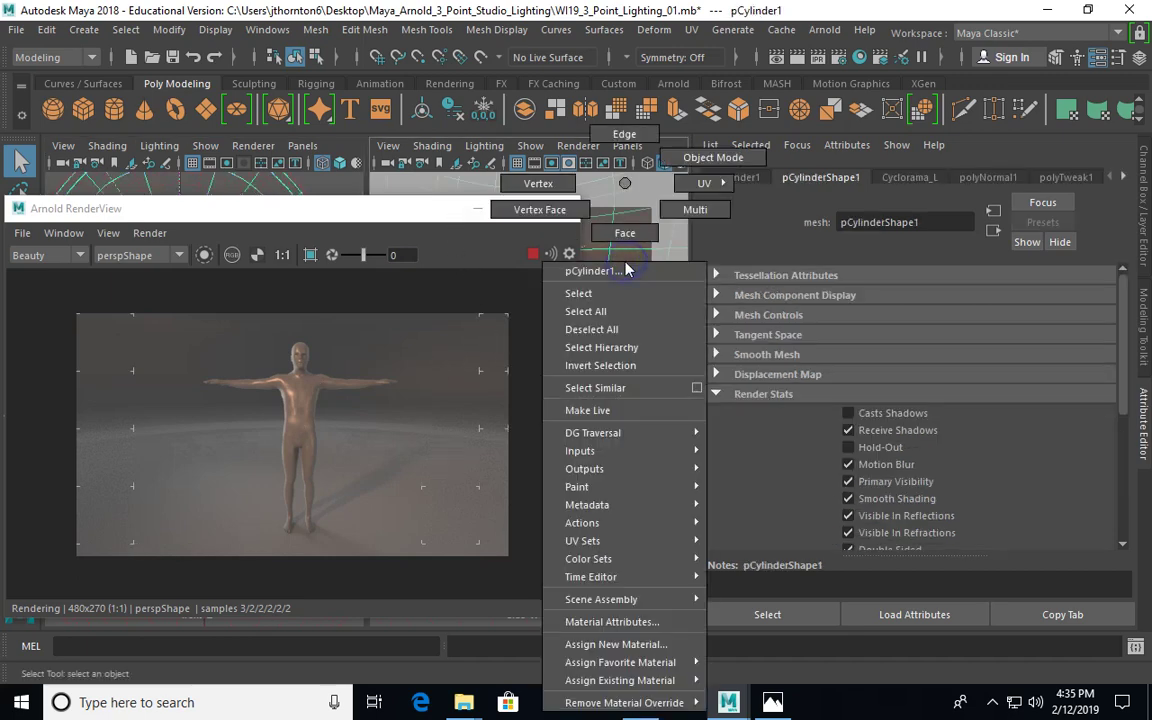
click(605, 621)
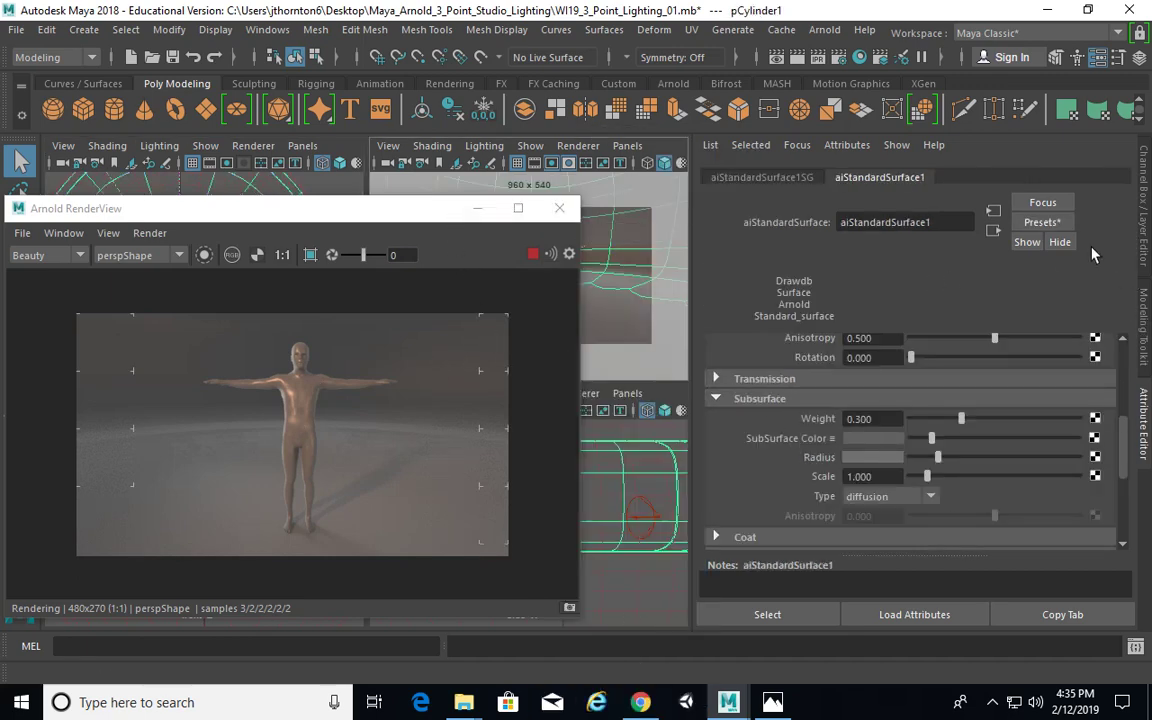
mouse_move(1126, 446)
mouse_down()
mouse_move(1121, 361)
mouse_move(1124, 398)
mouse_up()
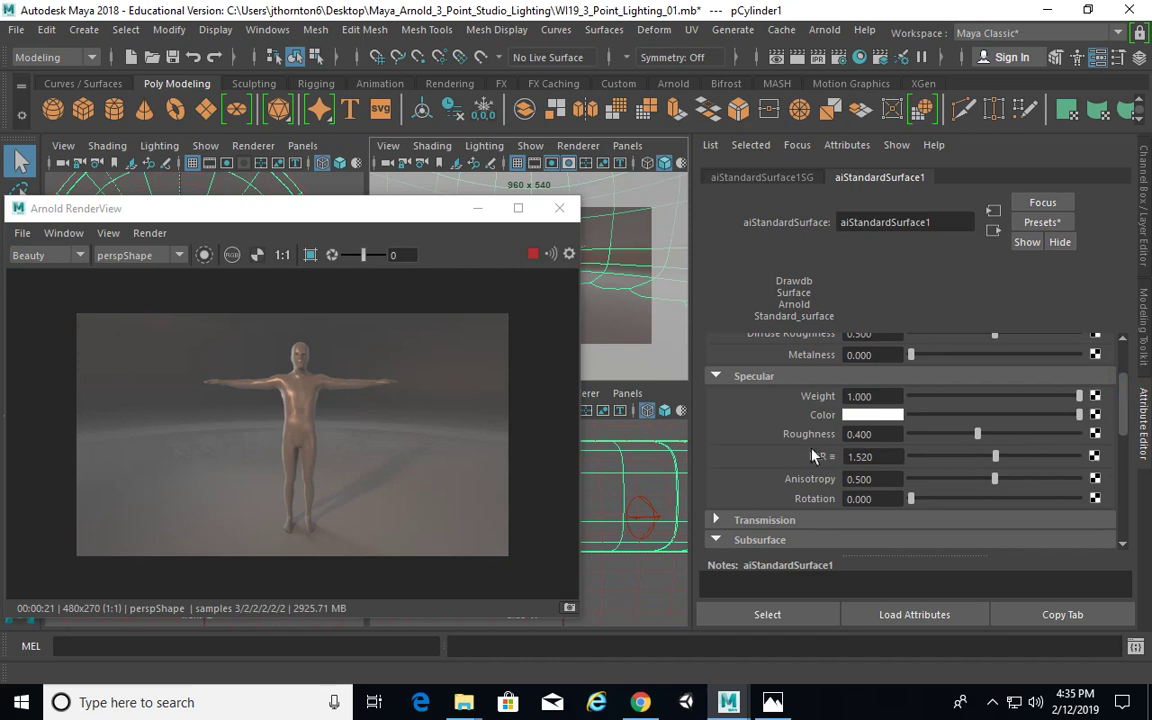
drag(892, 435, 831, 436)
text(0.7)
key(Return)
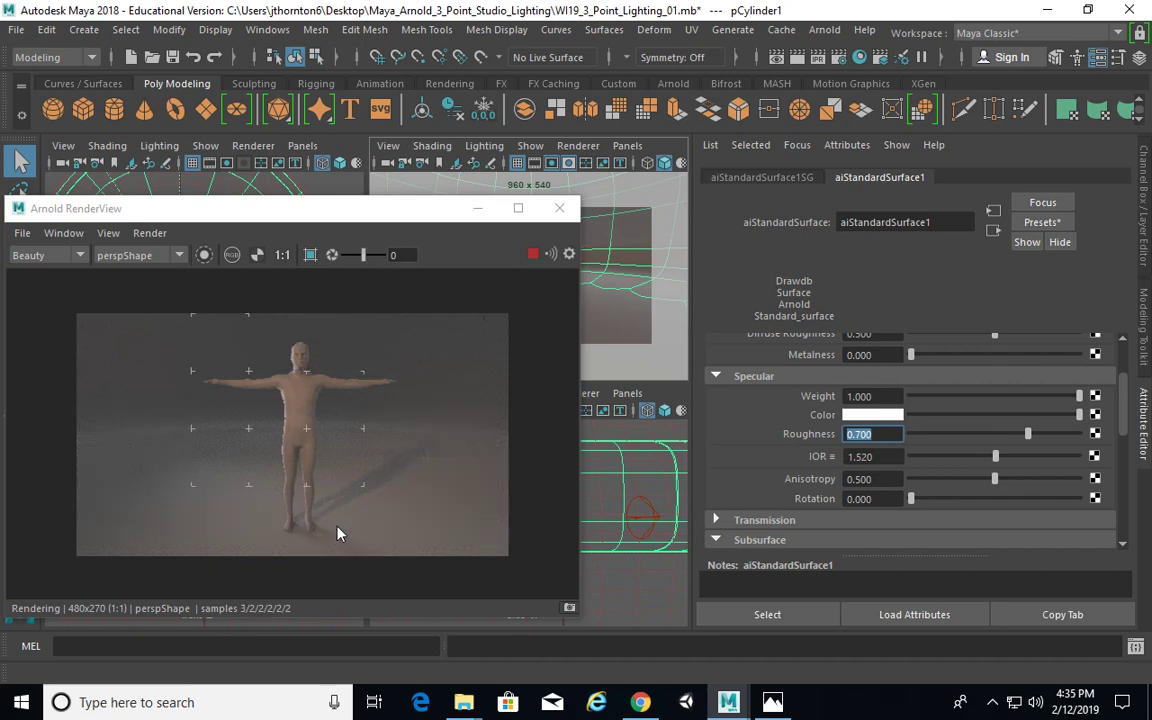
text(0.6)
key(Return)
Inspect the updated render of the figure and check the render view's test resolution options.
drag(262, 211, 307, 199)
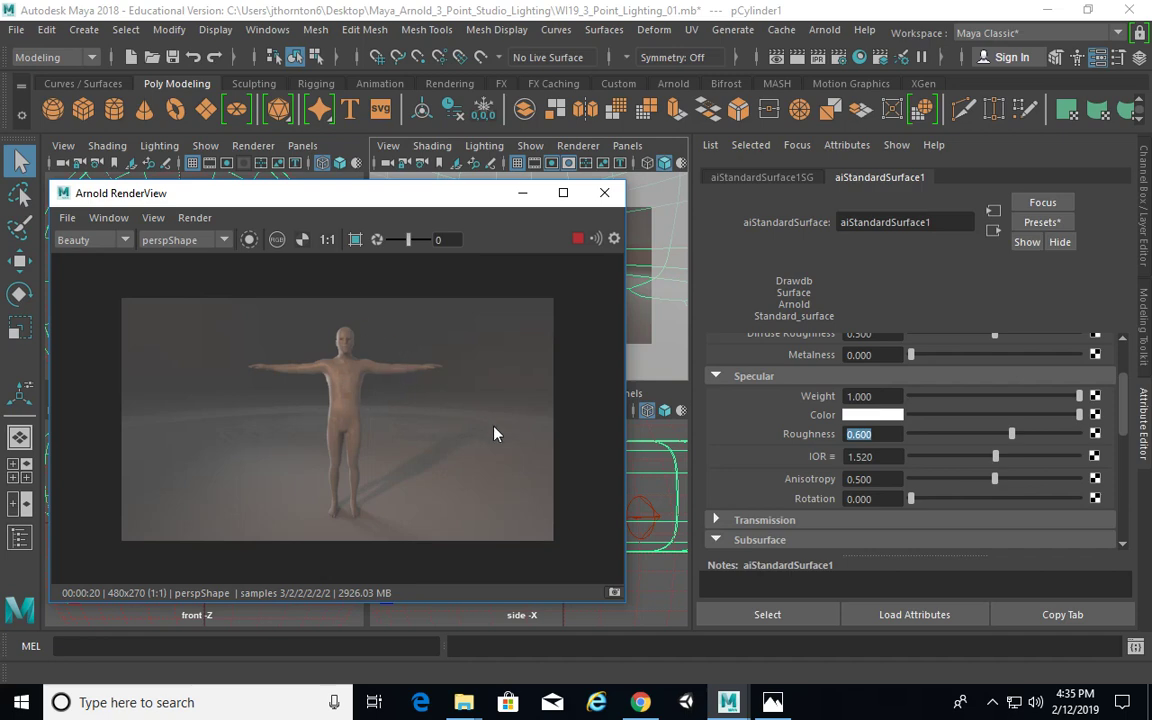
drag(427, 195, 425, 198)
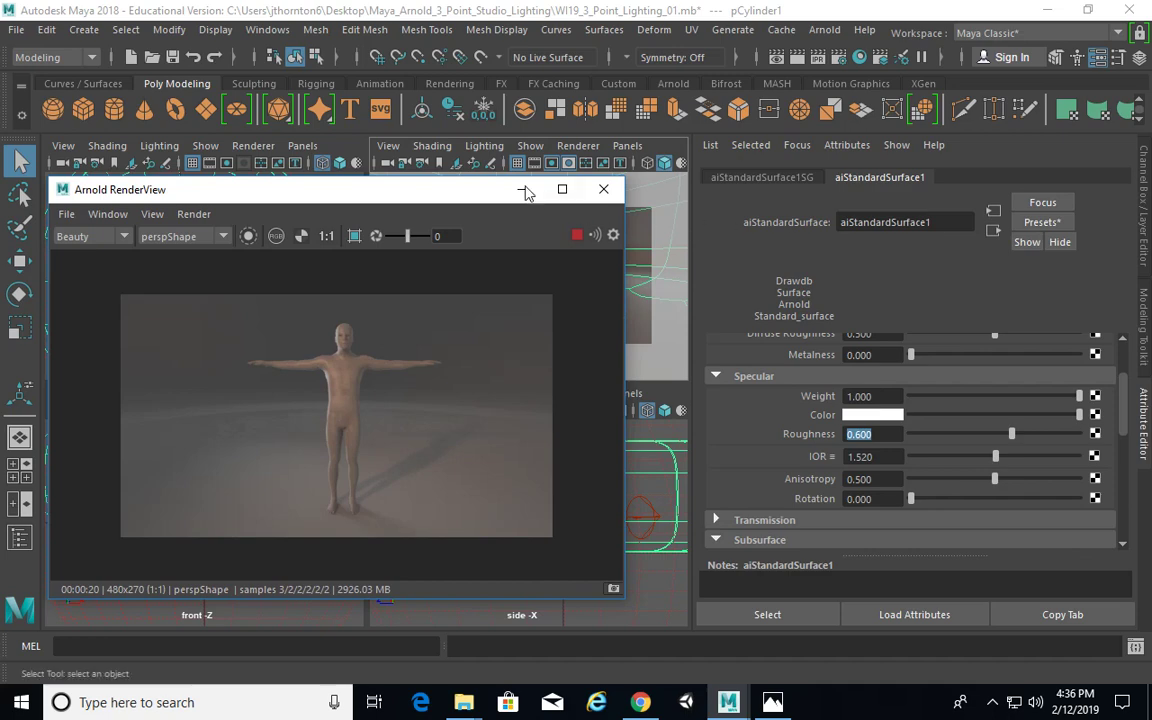
drag(463, 189, 467, 191)
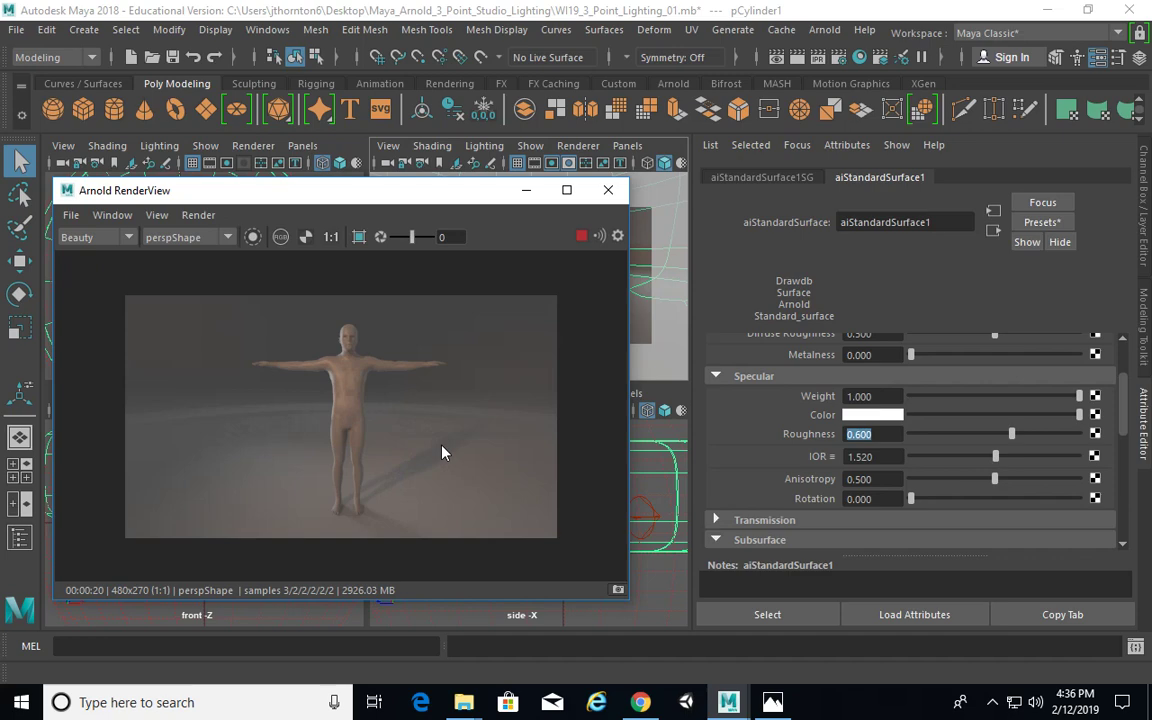
drag(213, 195, 218, 193)
click(165, 214)
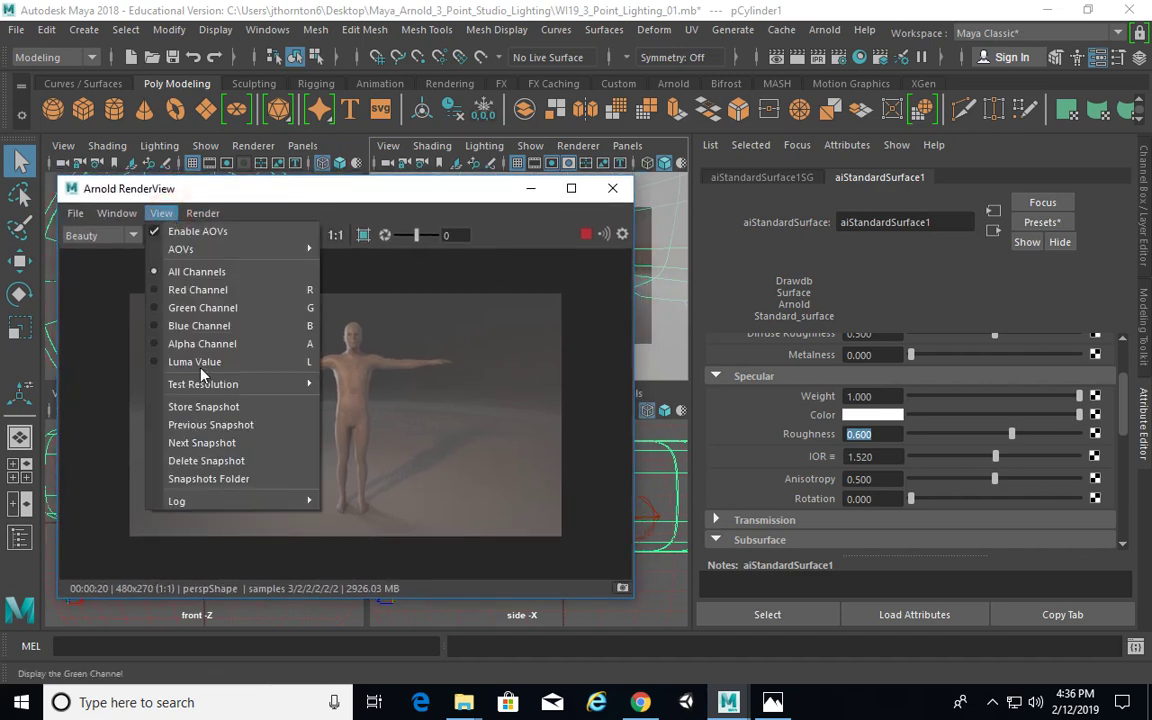
mouse_move(300, 384)
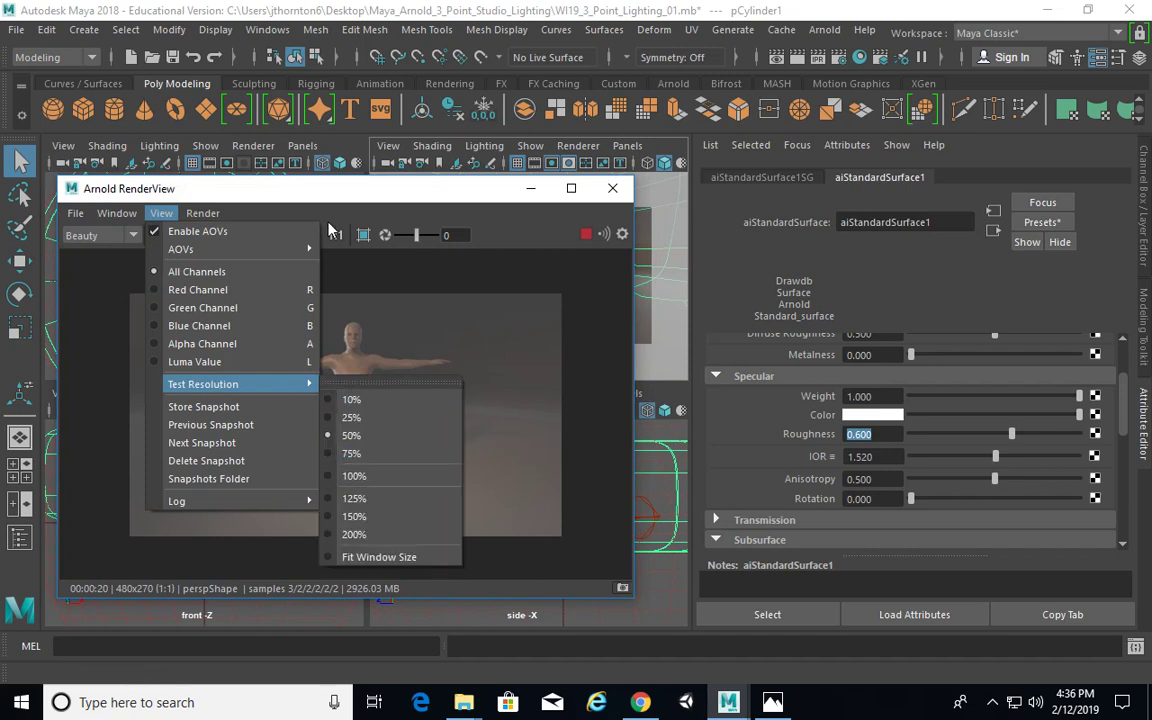
click(356, 476)
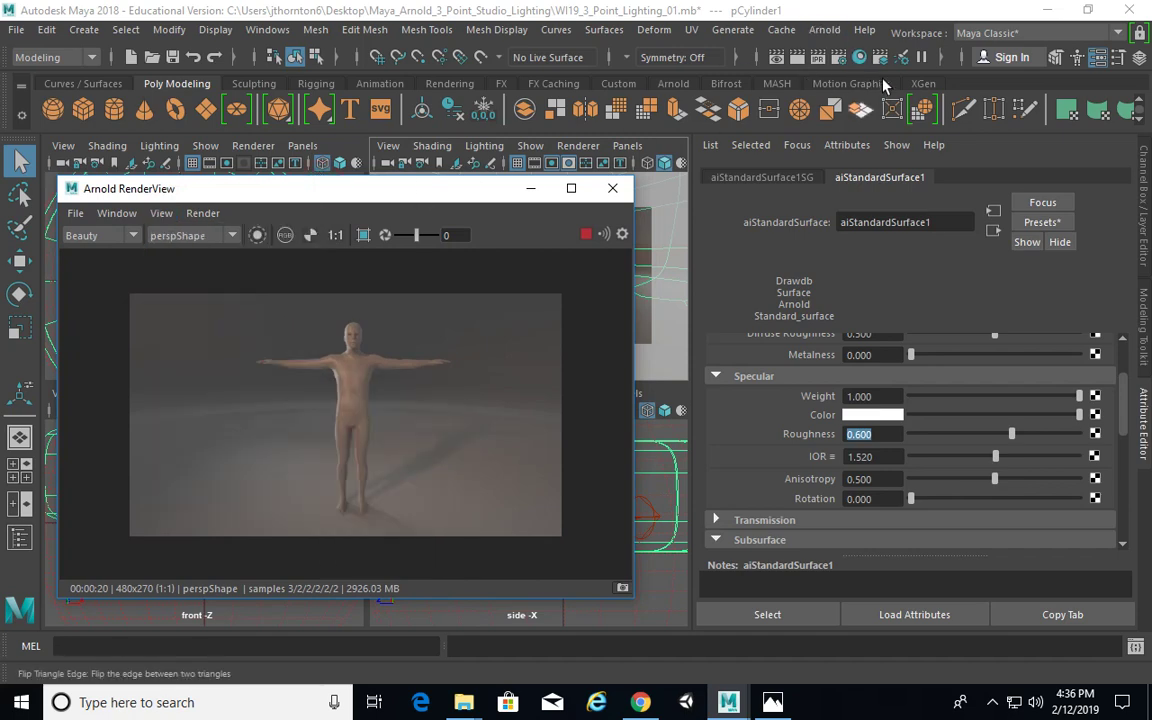
Change the image size preset in the render settings to HD_1080 and close the settings.
click(842, 60)
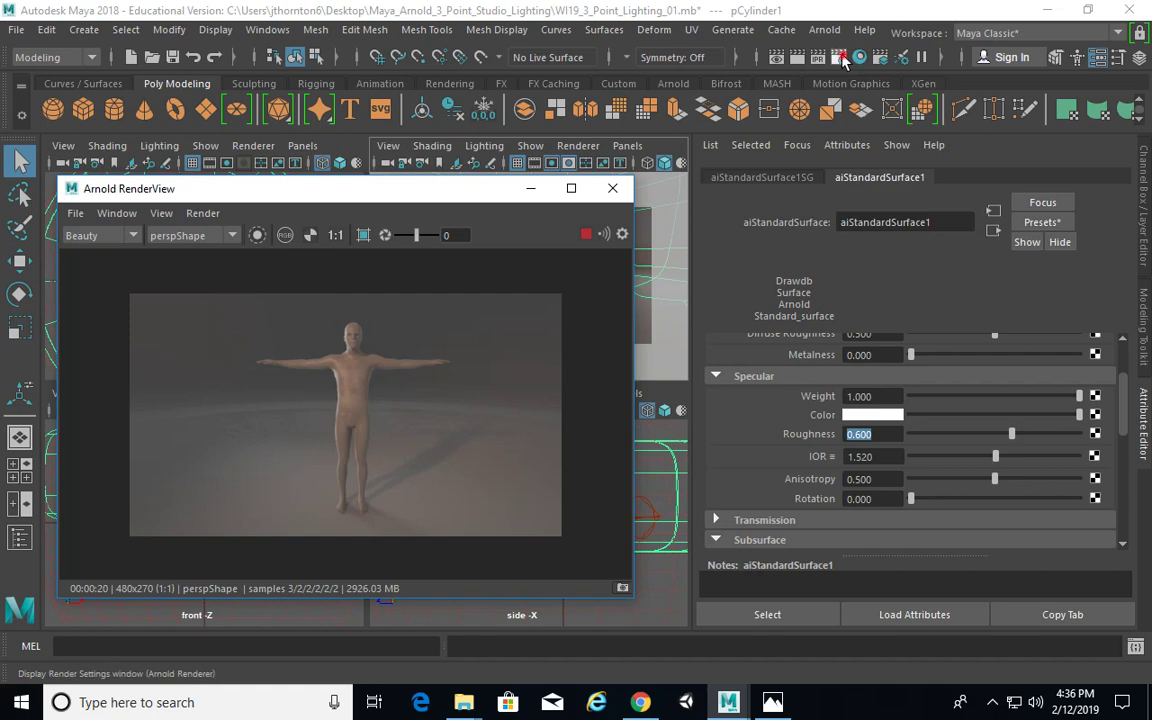
drag(711, 37, 481, 34)
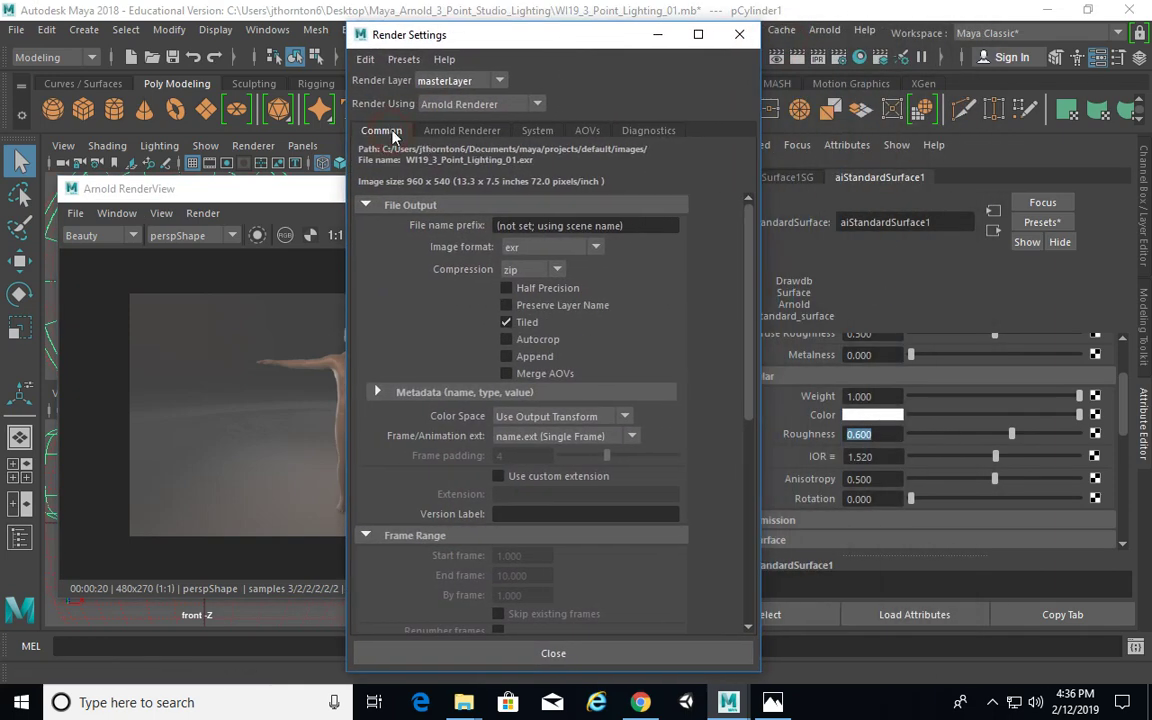
drag(746, 267, 743, 503)
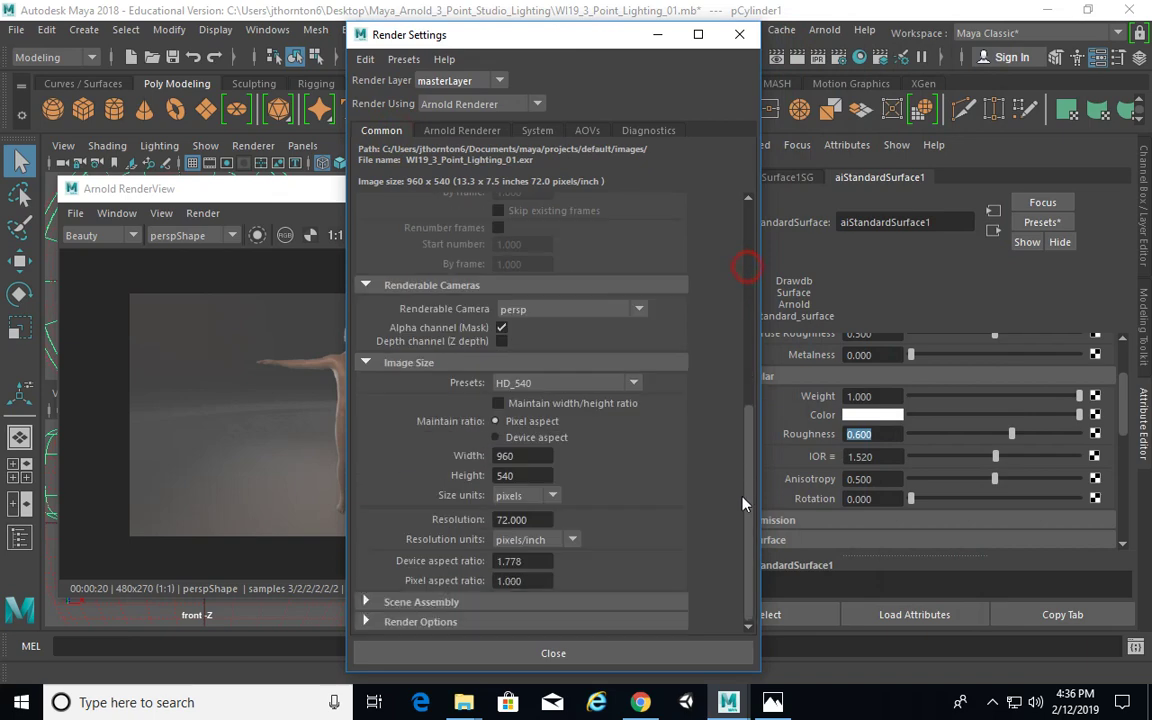
click(541, 384)
scroll(589, 527, up, 3)
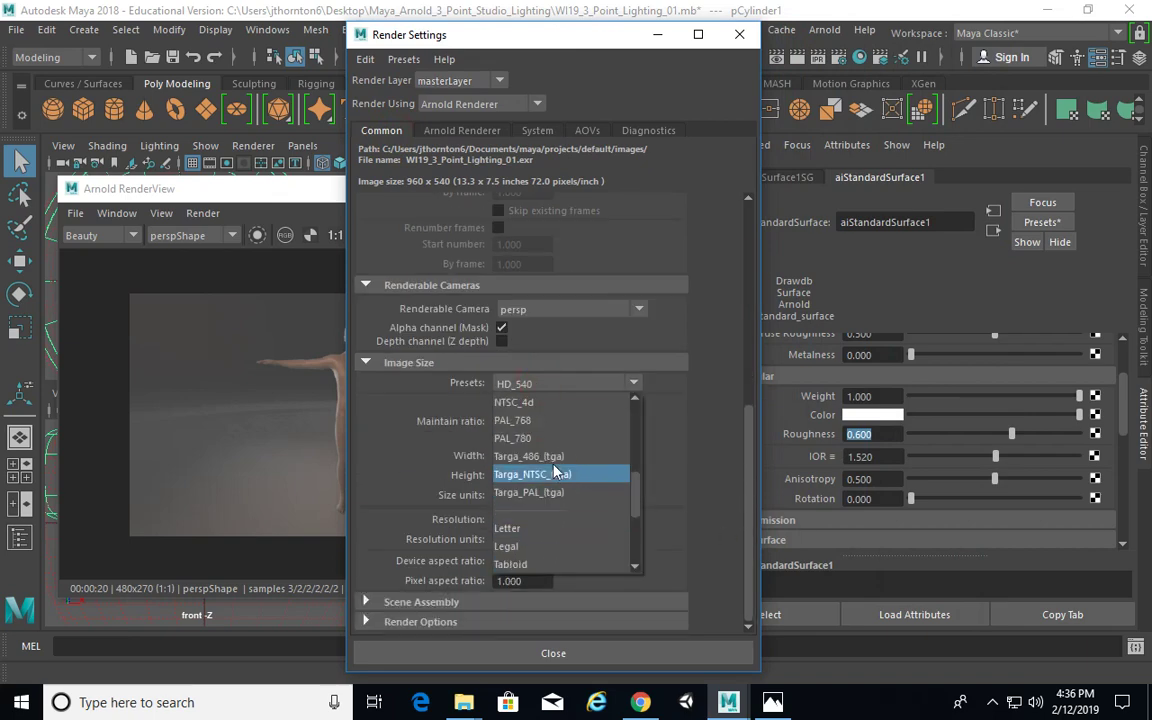
scroll(590, 465, down, 3)
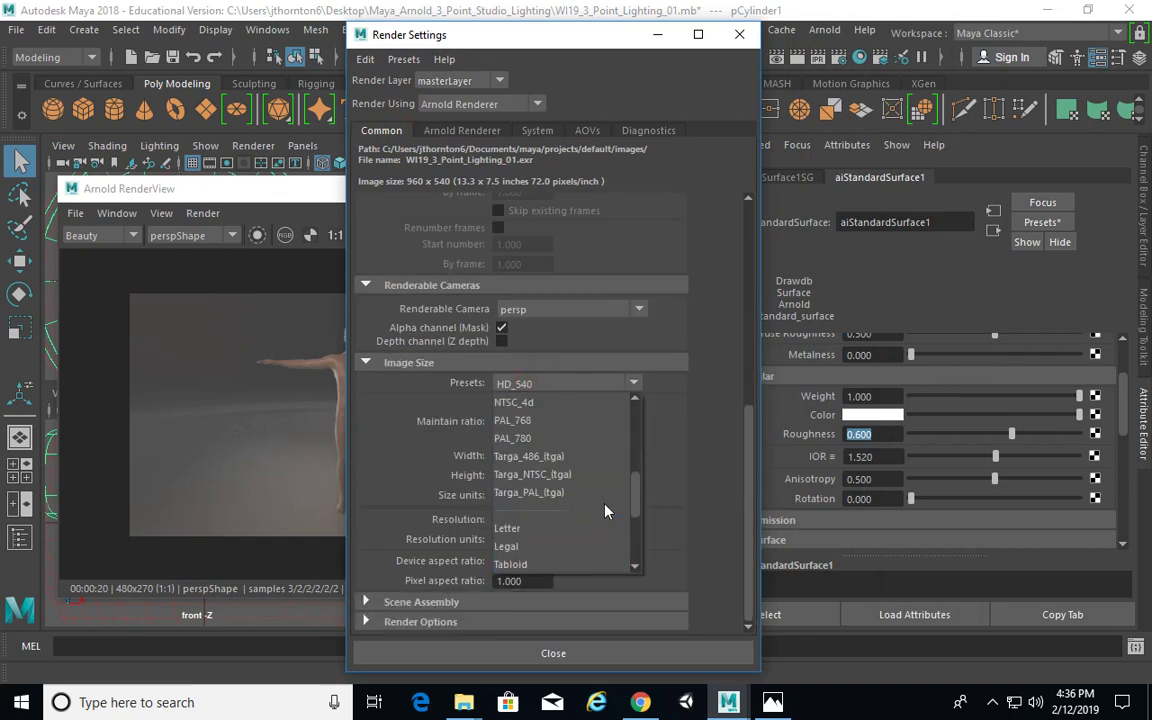
scroll(607, 507, up, 3)
click(562, 438)
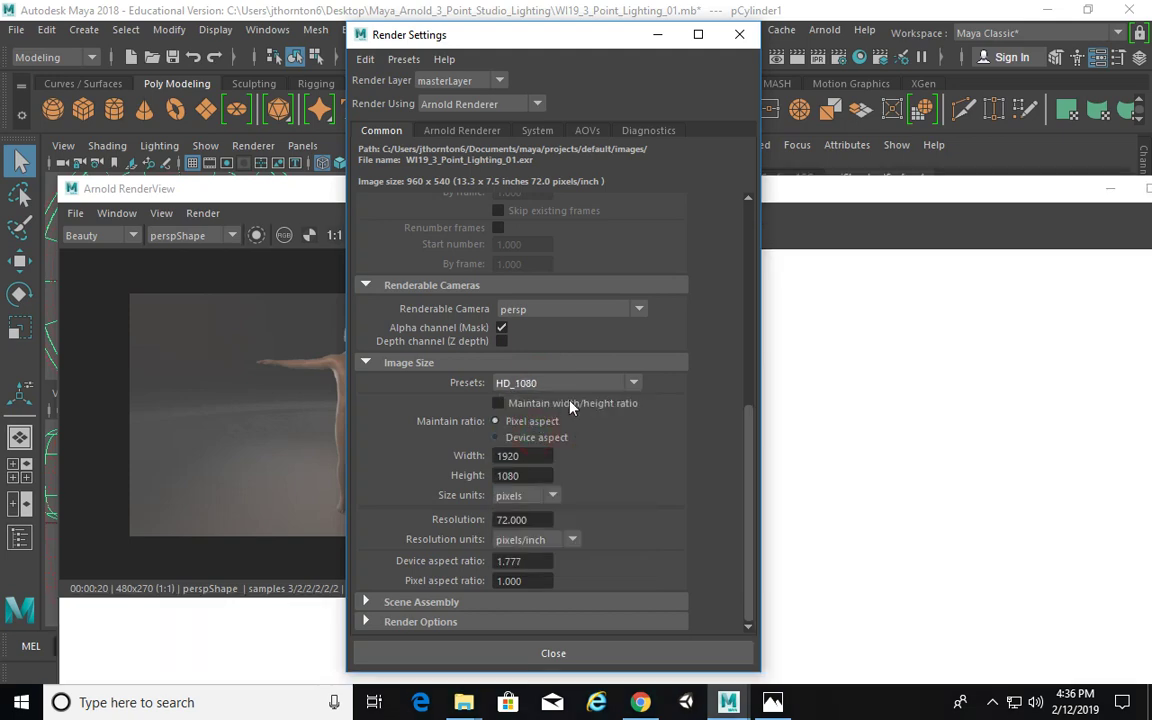
click(740, 34)
Maximize the render view window and set its test resolution to 100%.
drag(733, 182, 673, 72)
click(1099, 47)
click(112, 38)
mouse_move(72, 35)
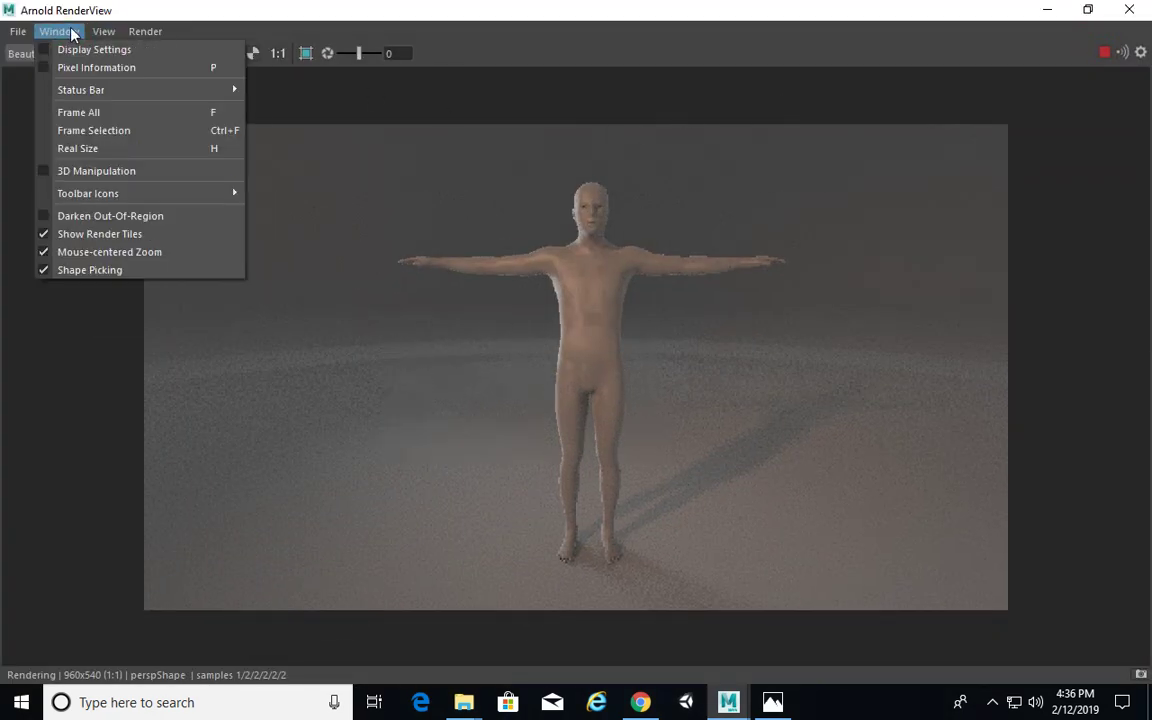
mouse_move(190, 202)
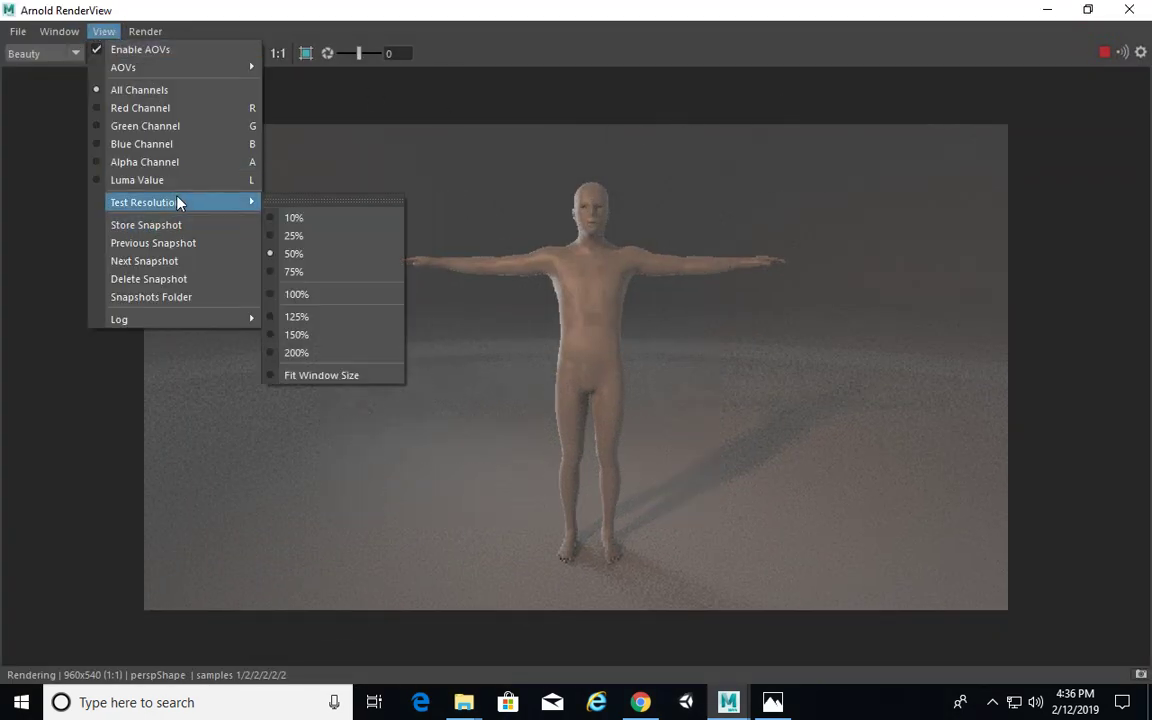
click(316, 293)
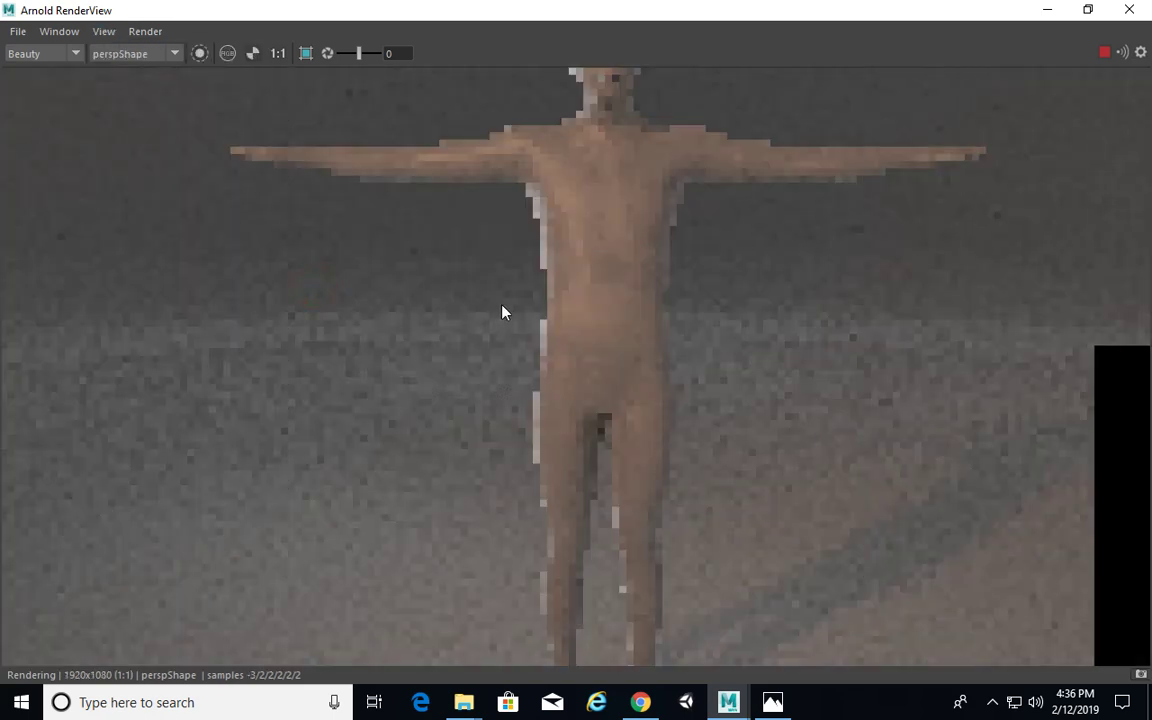
Restore the render window's size and examine the whole figure, shadow and cyclorama in the 1920x1080 render.
scroll(497, 273, down, 3)
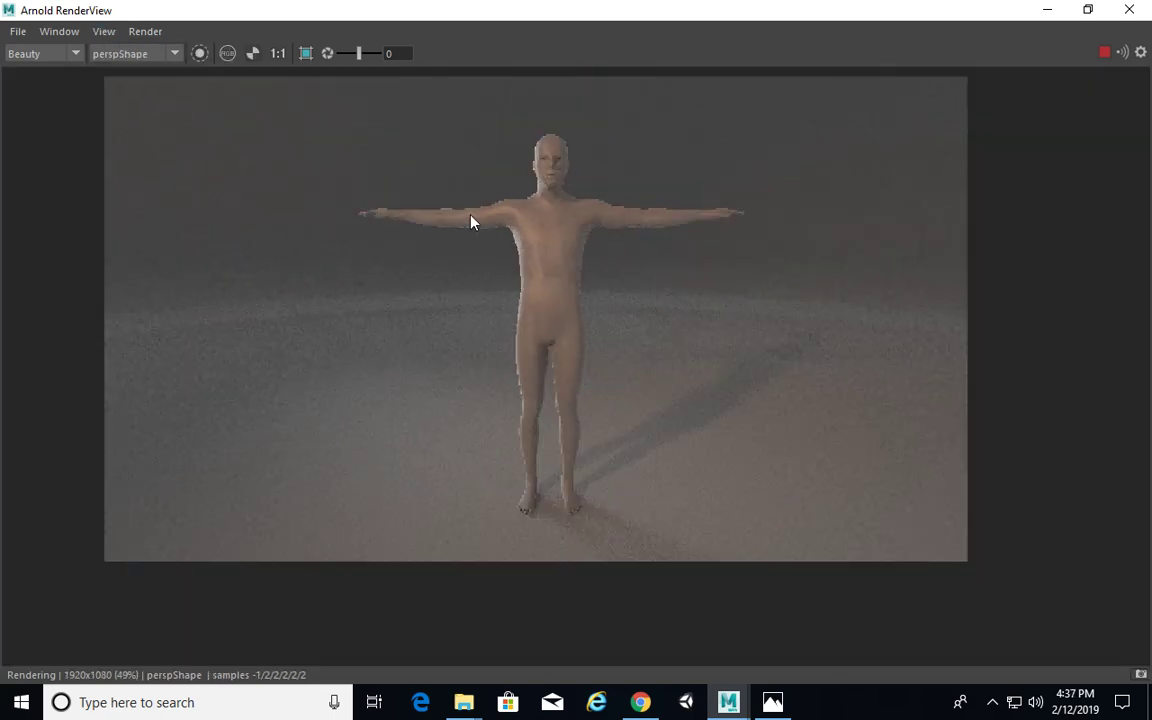
middle_drag(460, 207, 473, 237)
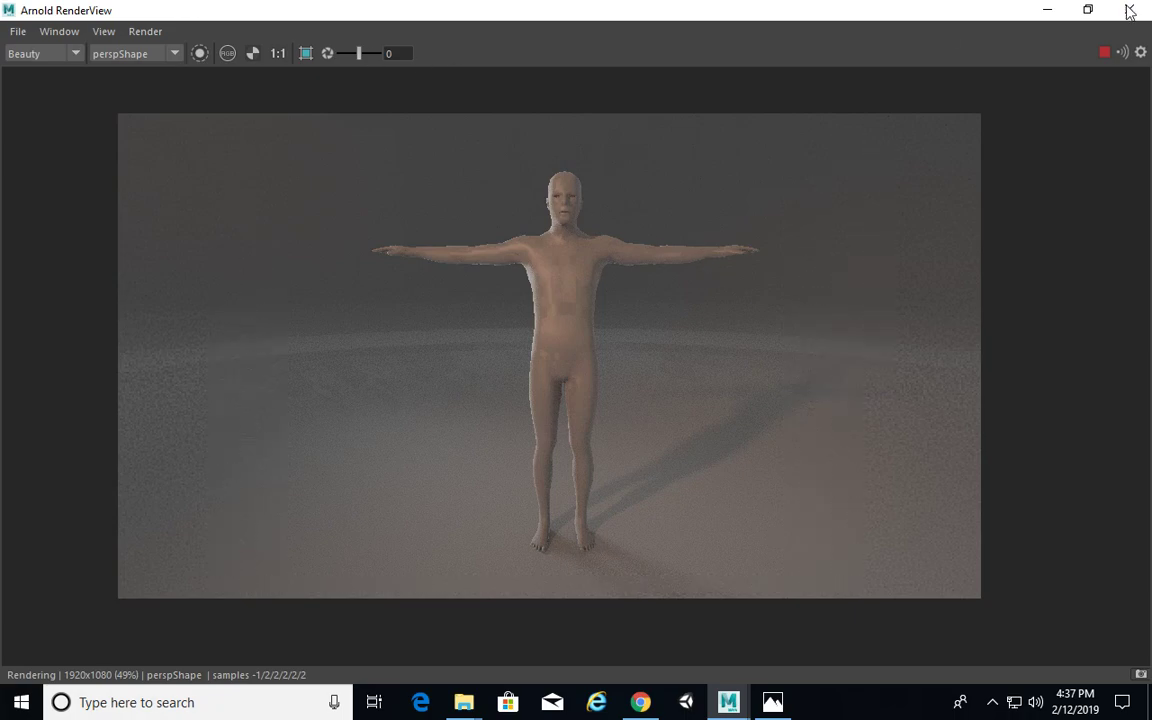
click(1088, 9)
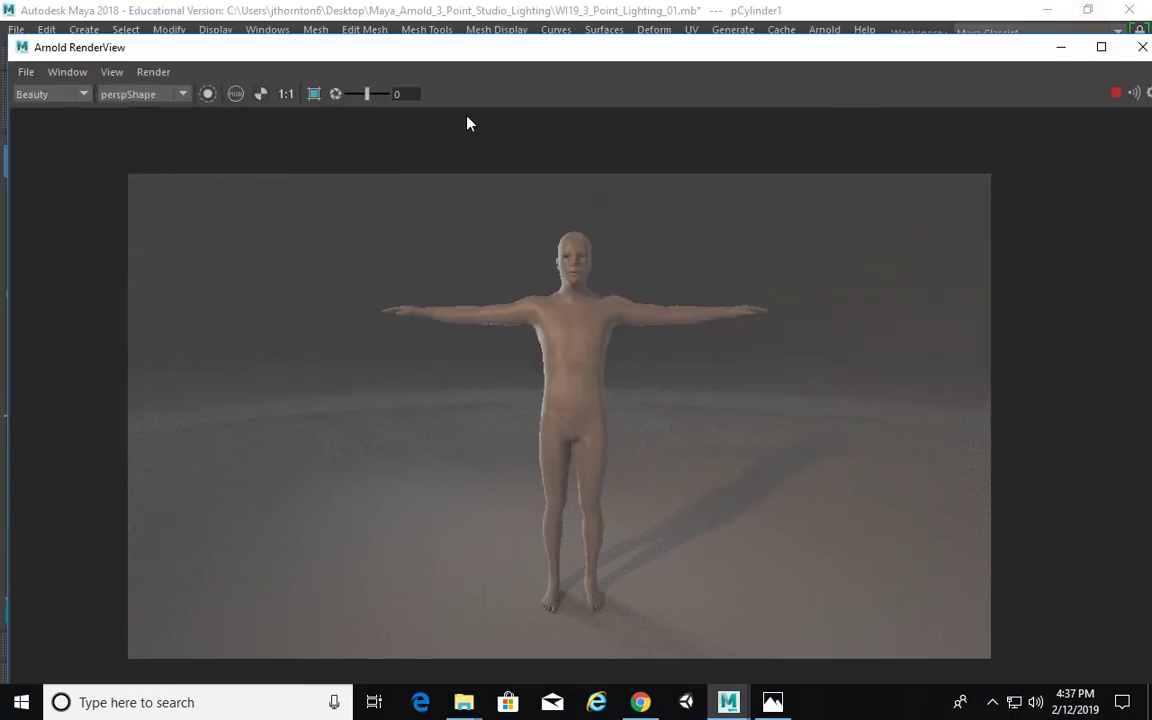
click(287, 94)
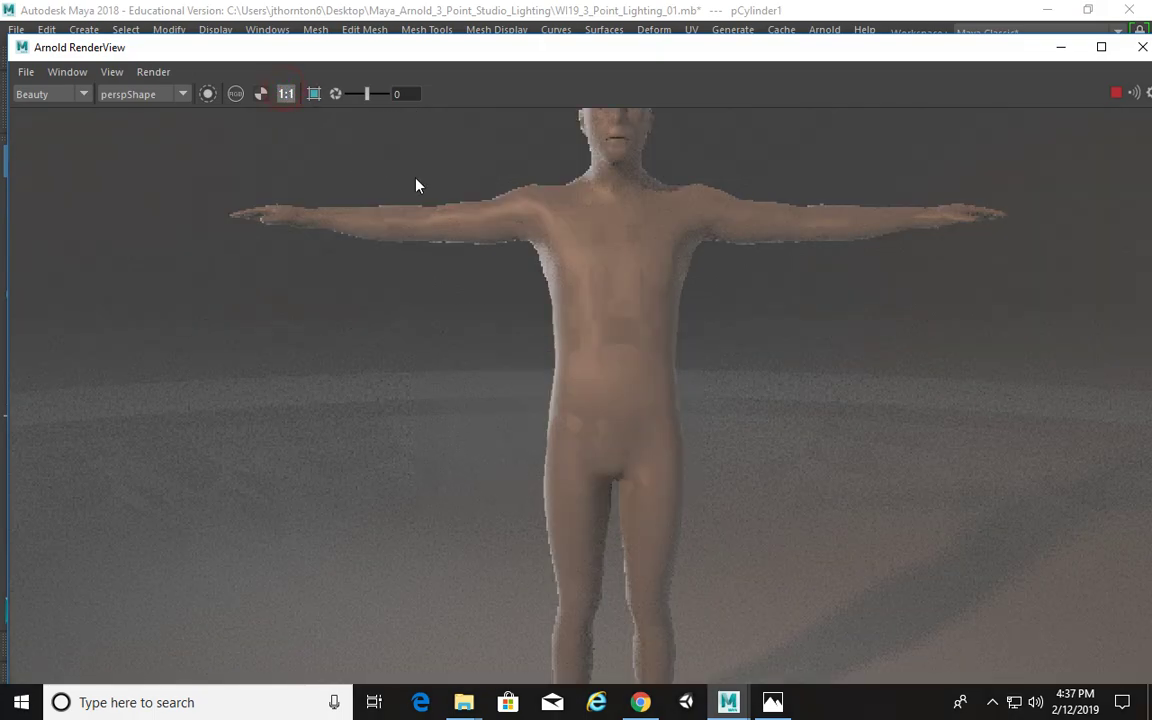
scroll(582, 209, down, 1)
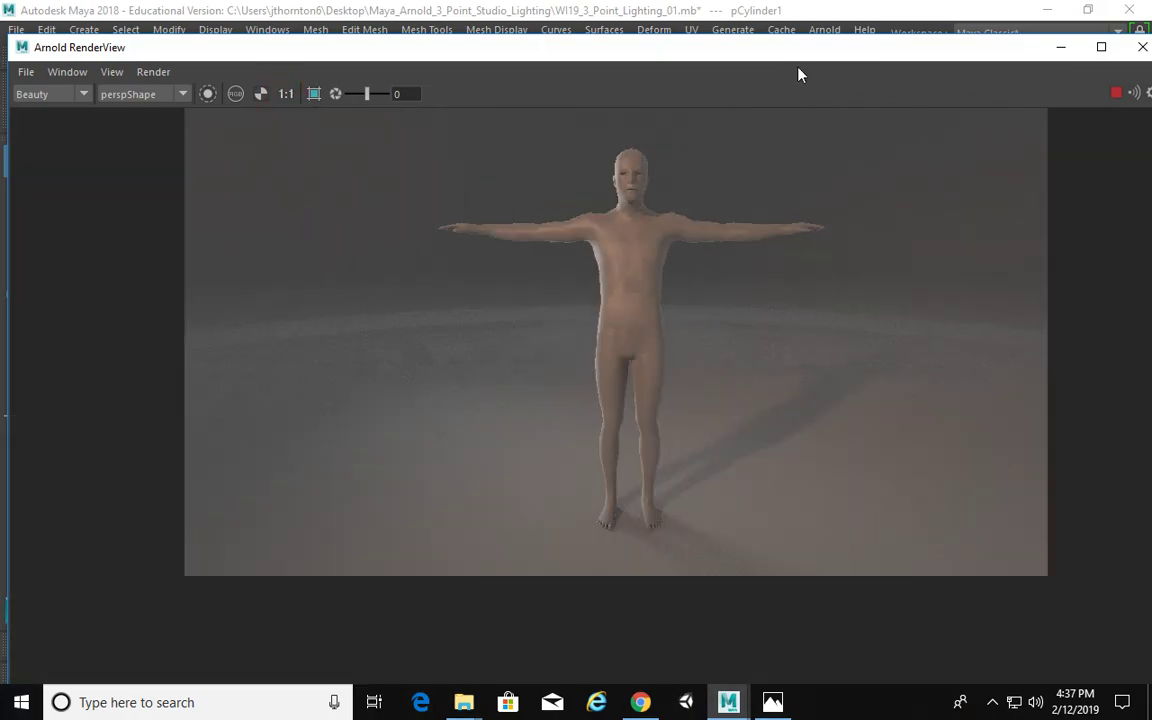
middle_drag(816, 181, 766, 217)
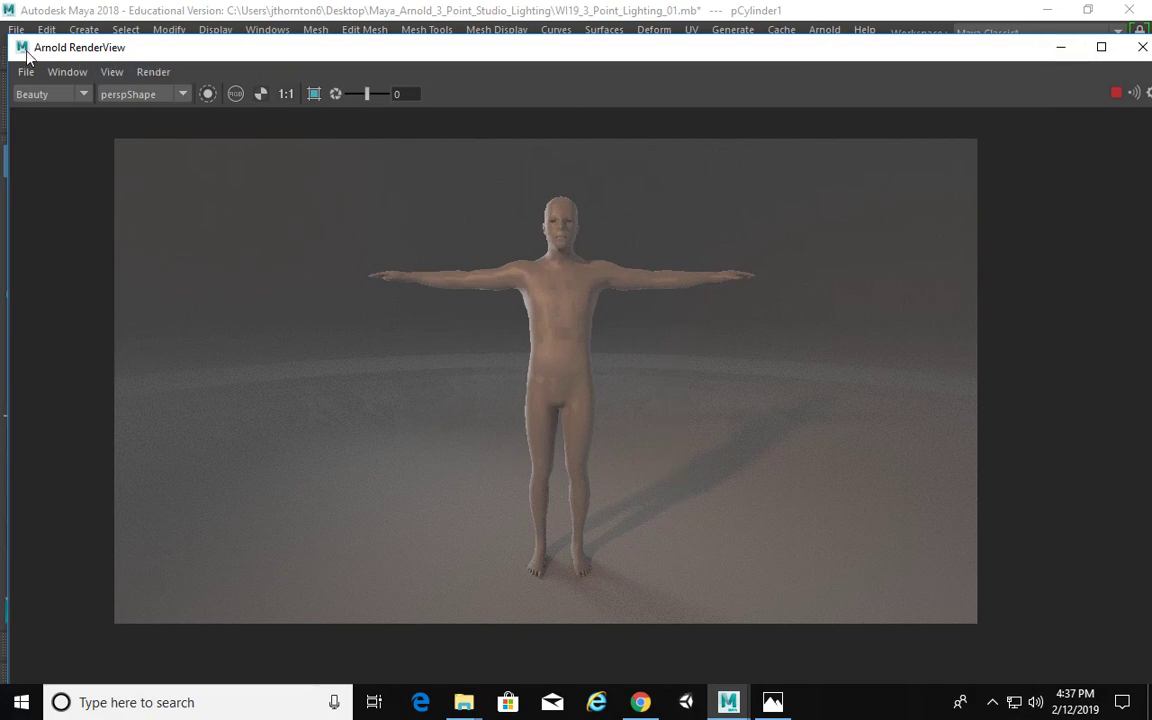
Raise the Arnold camera, diffuse, specular, transmission, SSS and volume indirect samples to 5 in the render settings.
drag(46, 45, 392, 105)
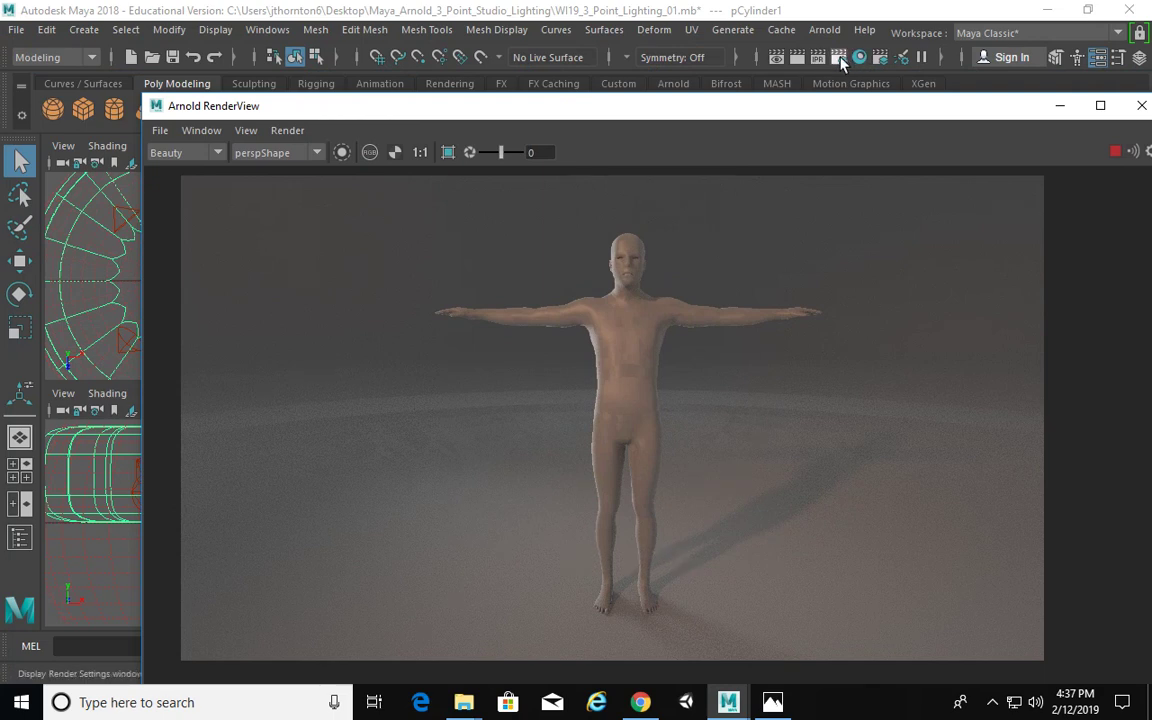
click(839, 58)
click(691, 133)
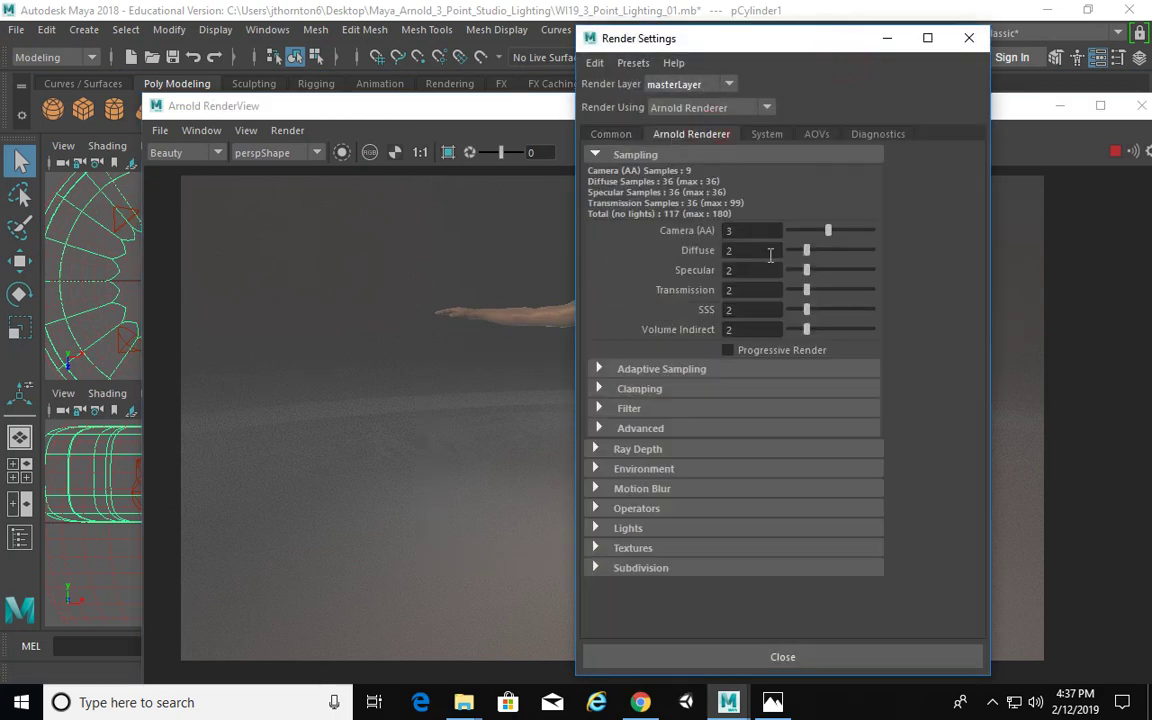
drag(828, 231, 838, 332)
click(838, 330)
Bring the render view in front of the render settings, then open its image-saving dialog and cancel it.
click(532, 105)
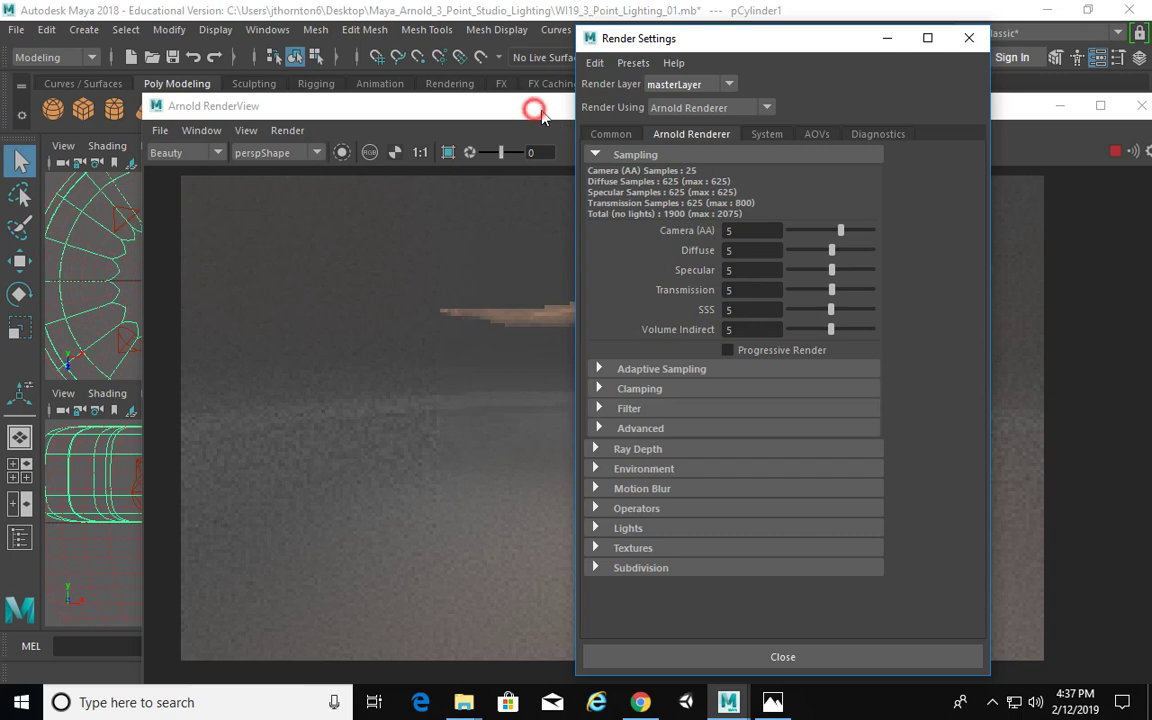
drag(556, 118, 496, 69)
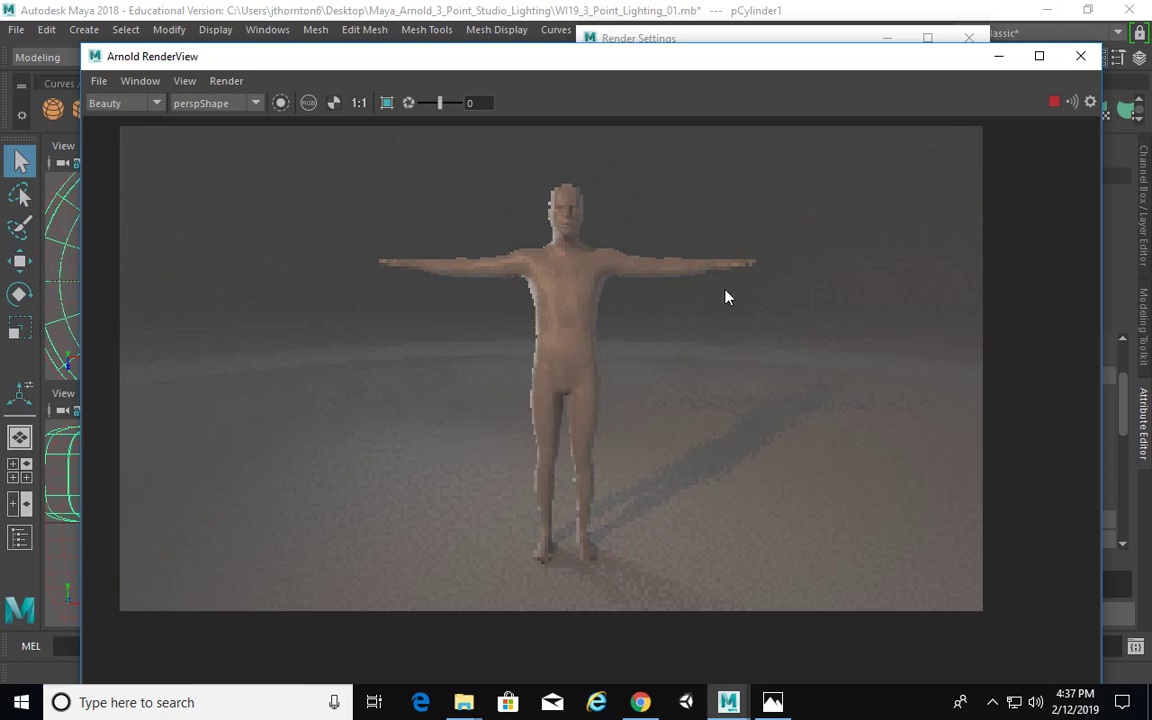
click(98, 81)
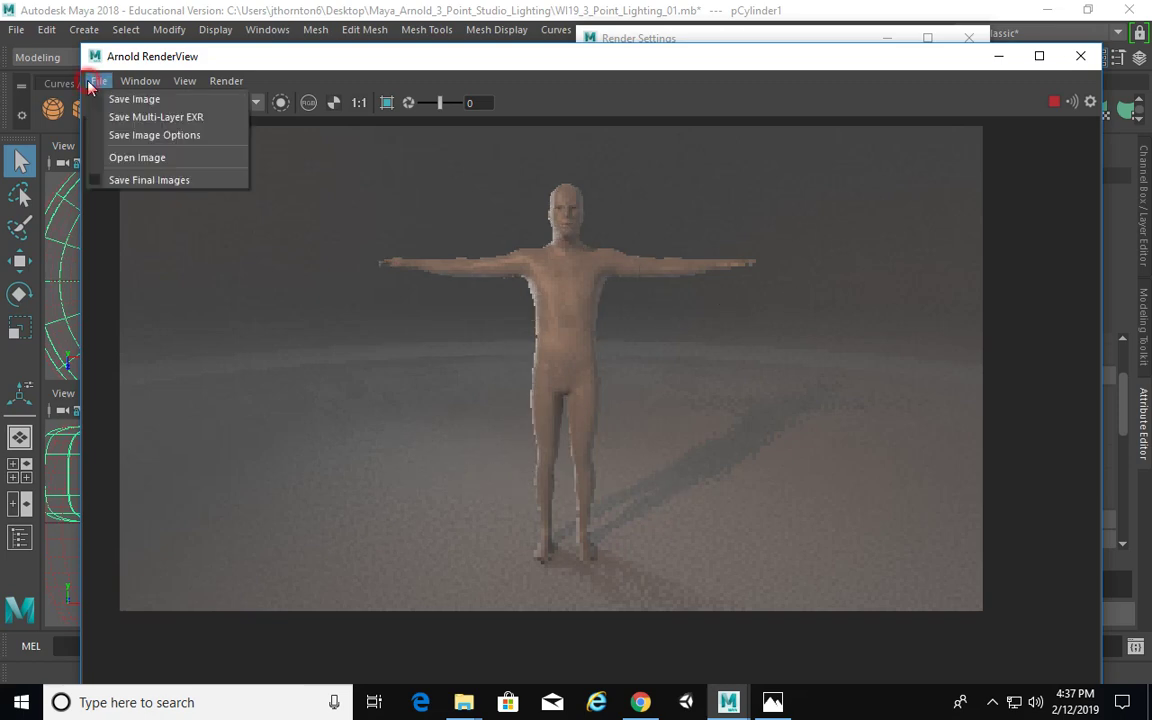
click(152, 101)
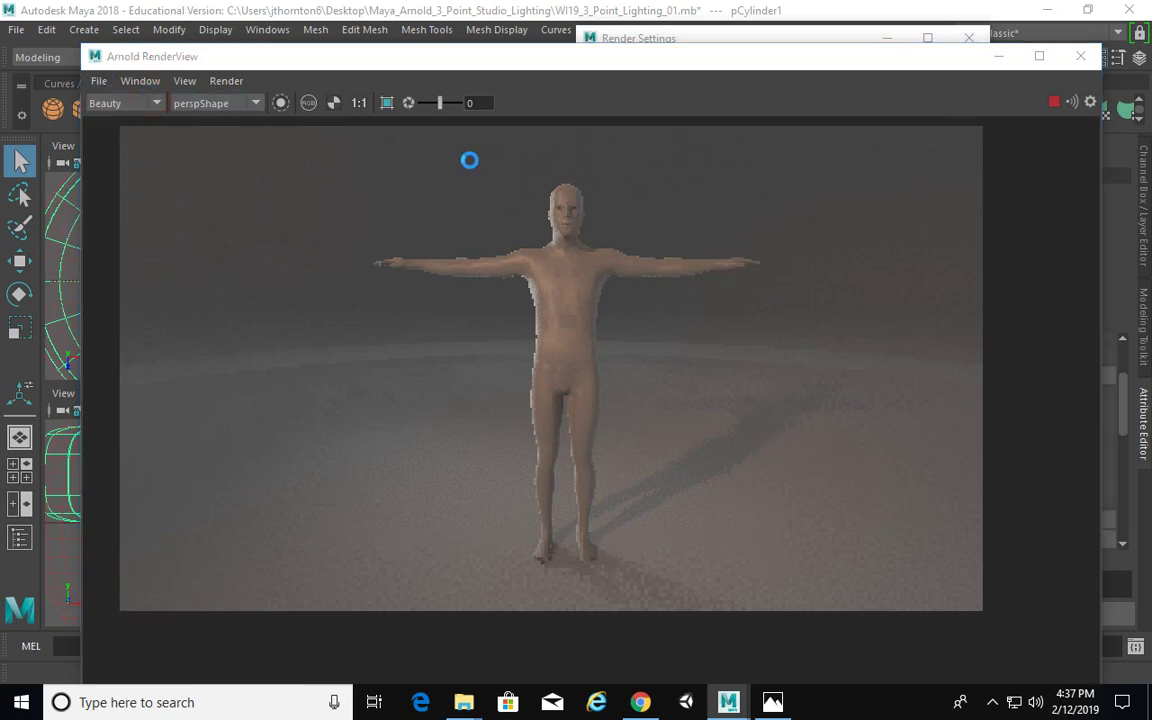
click(592, 471)
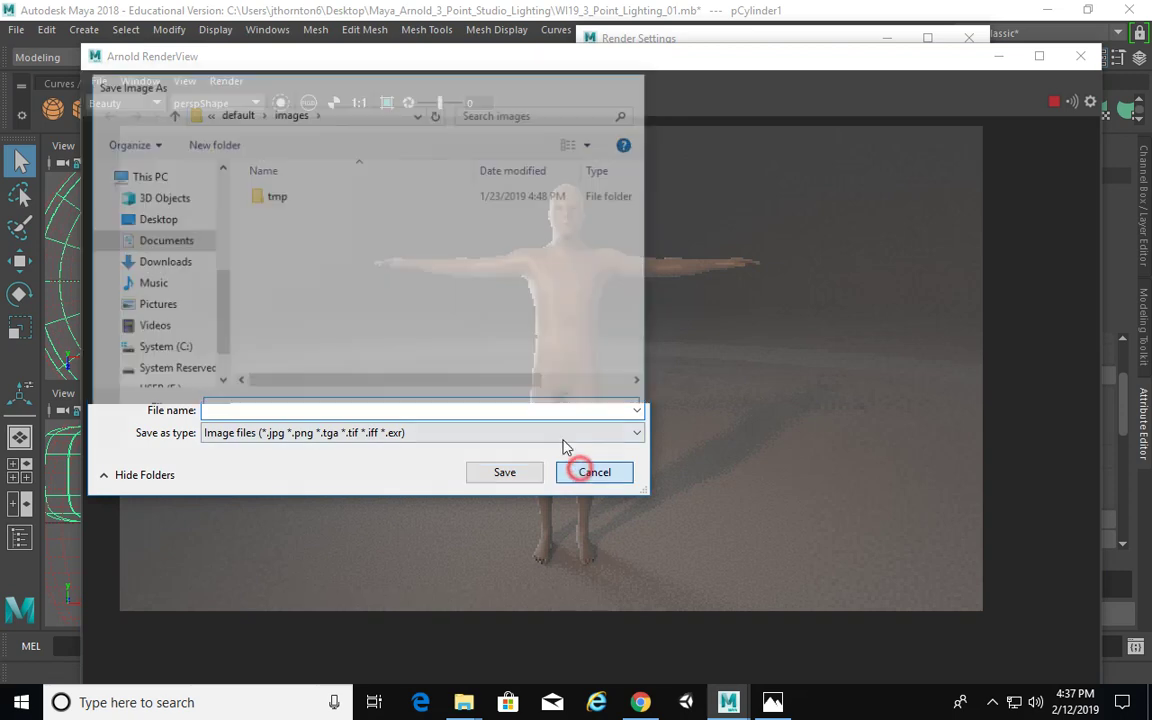
click(98, 81)
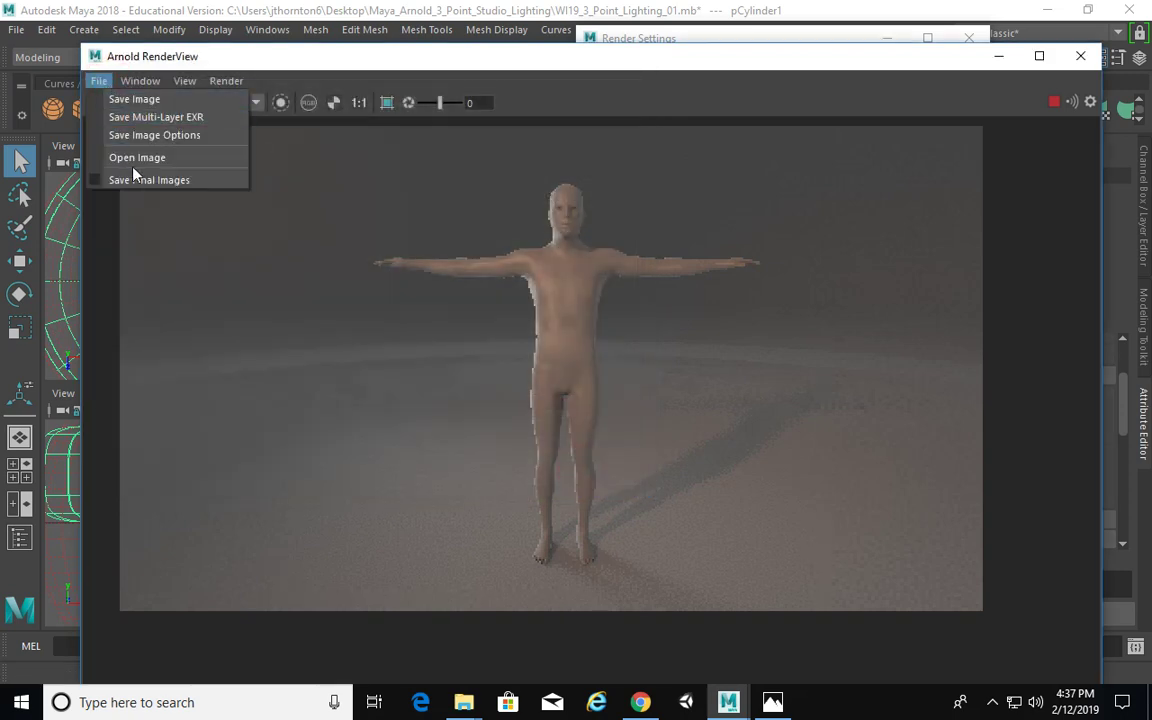
click(126, 101)
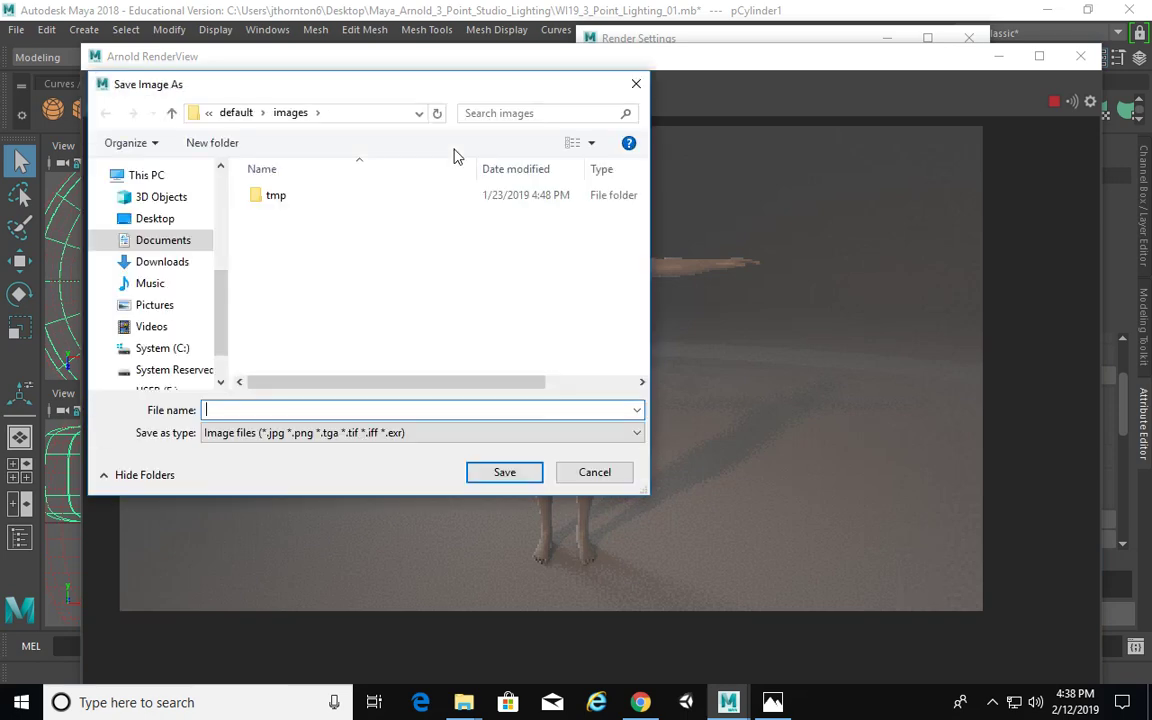
click(633, 84)
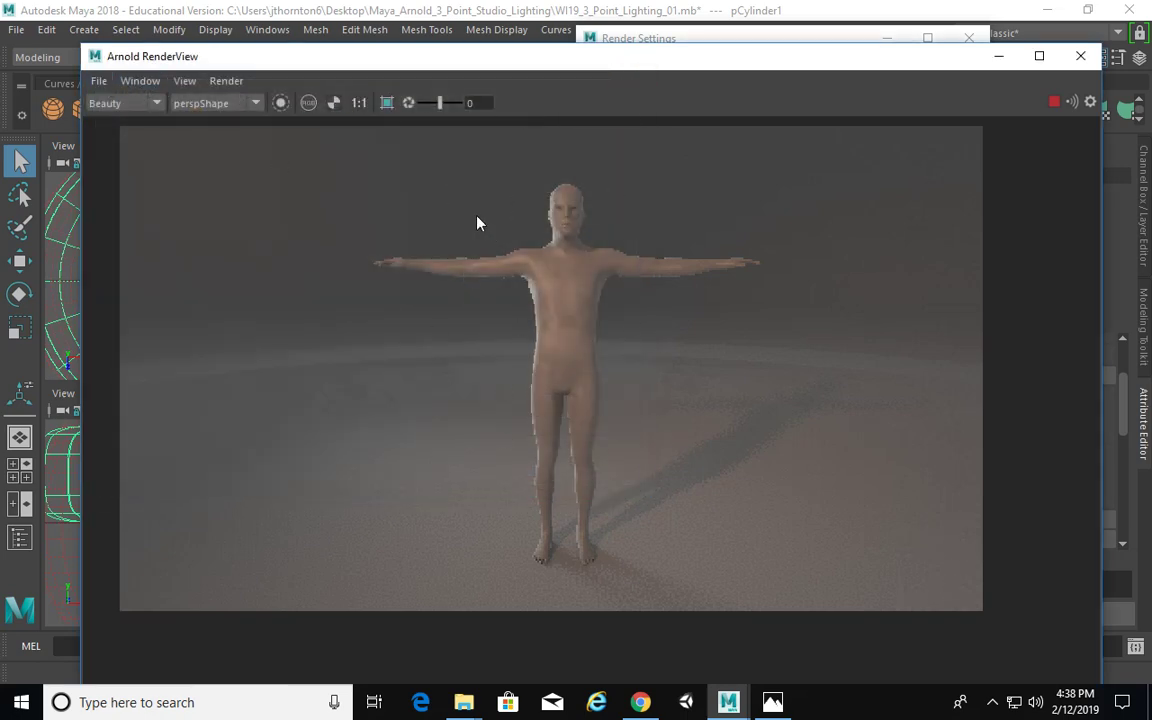
click(99, 81)
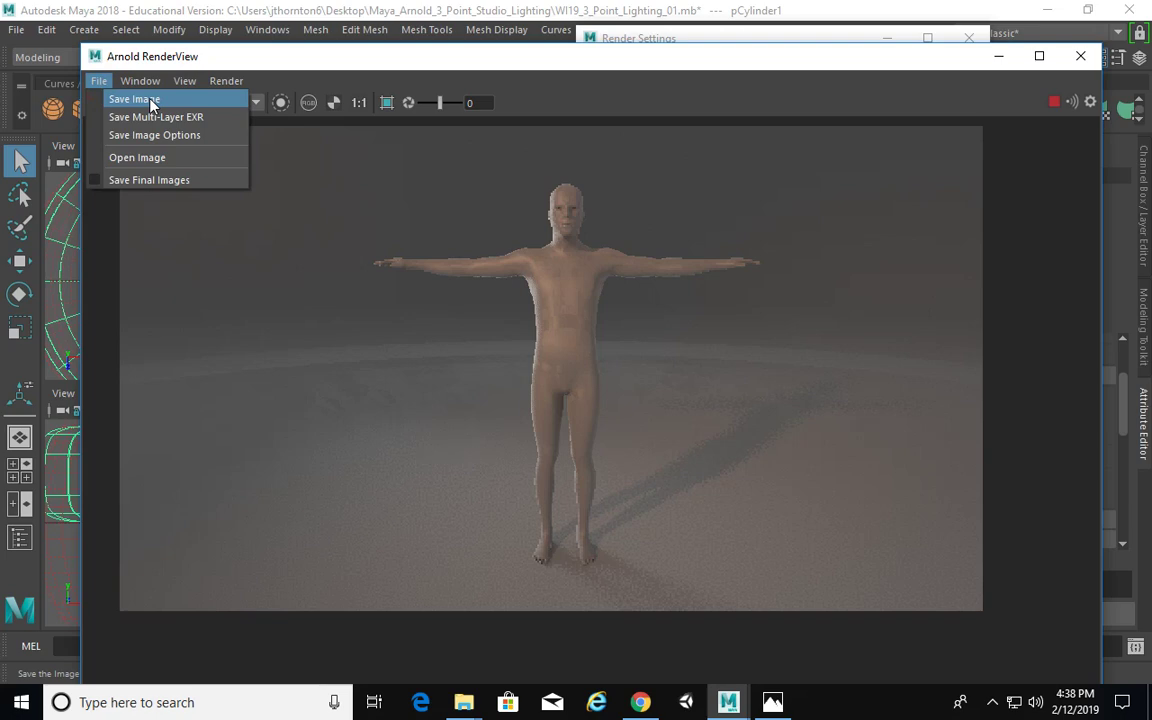
click(210, 58)
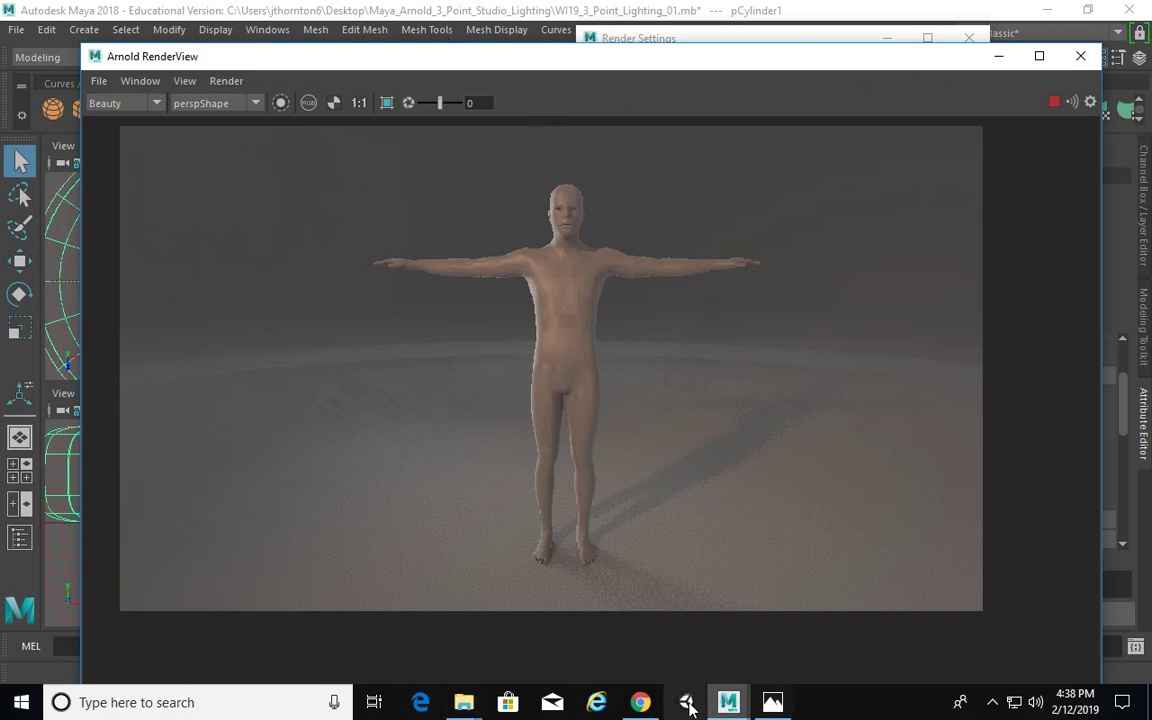
Search Windows for "band" and launch the Bandicam (Non Admin) desktop app.
click(181, 702)
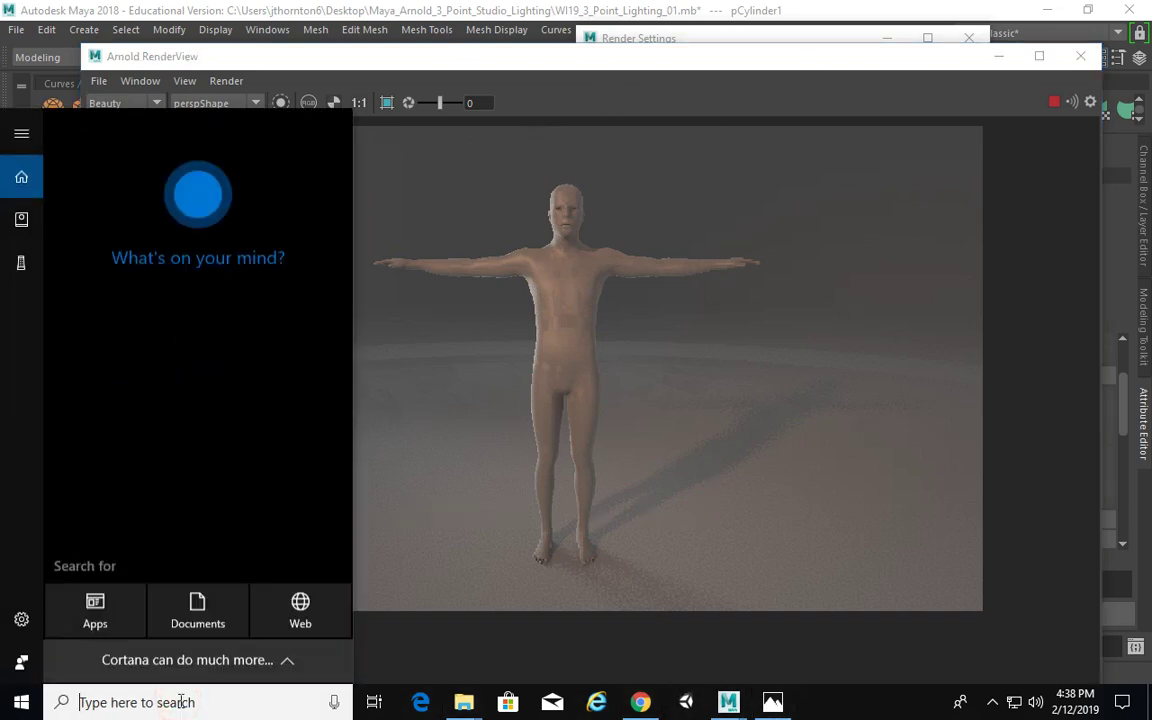
text(band)
click(198, 213)
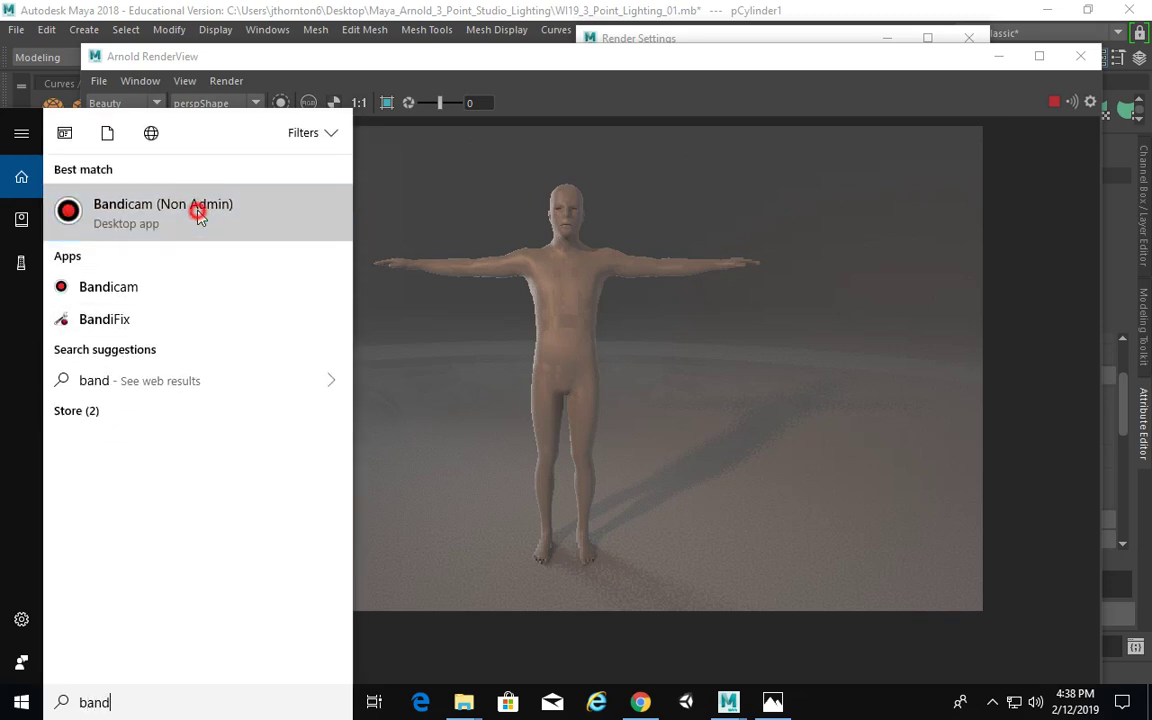